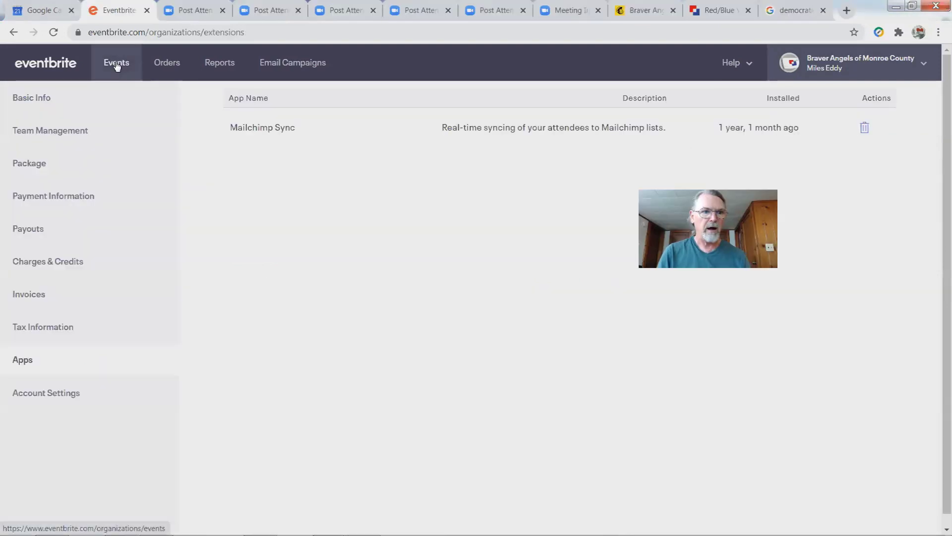
- Filter the events list to past events, open the July 19 event's actions, then filter to drafts
click(116, 62)
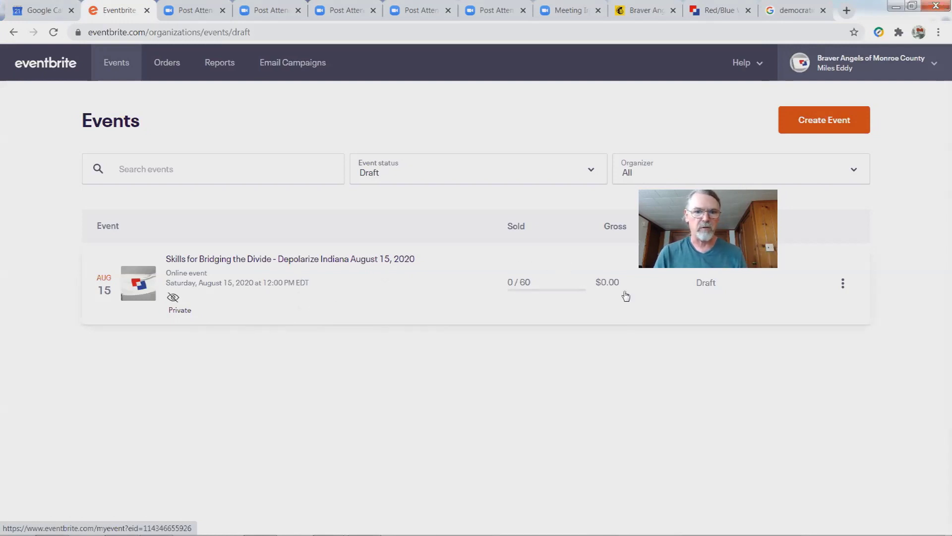
click(593, 172)
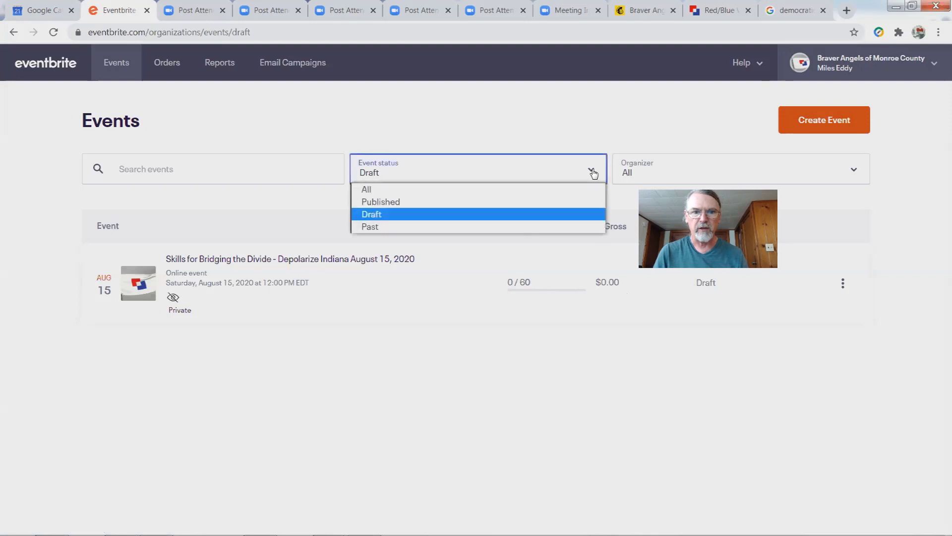
click(370, 227)
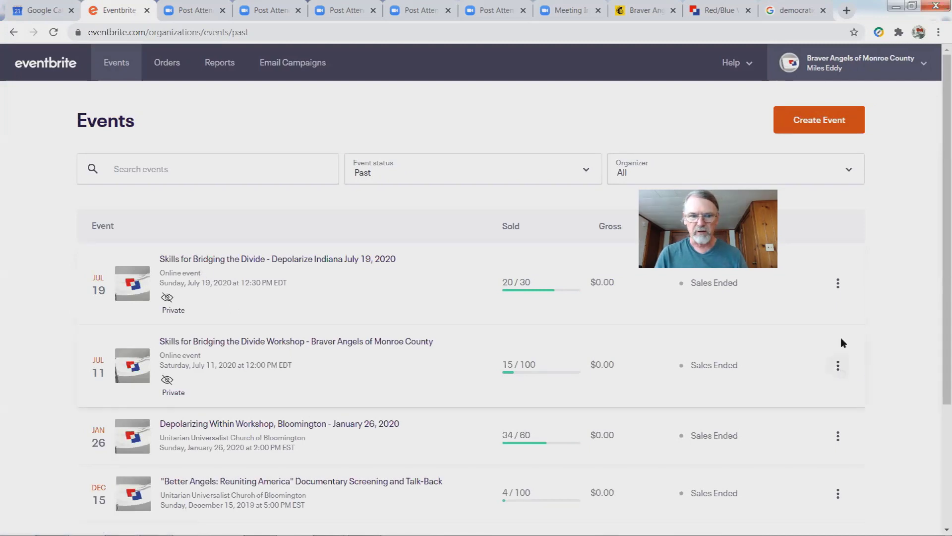
click(838, 283)
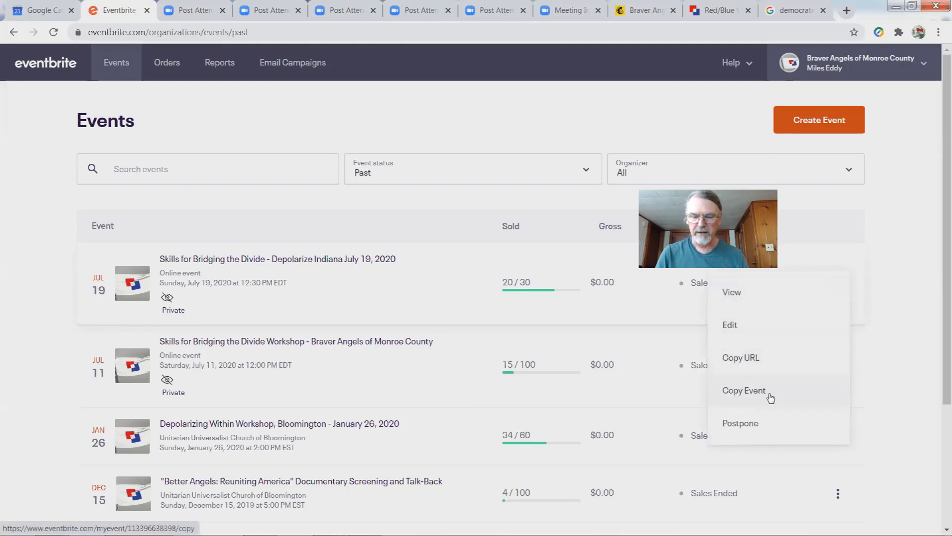
click(415, 174)
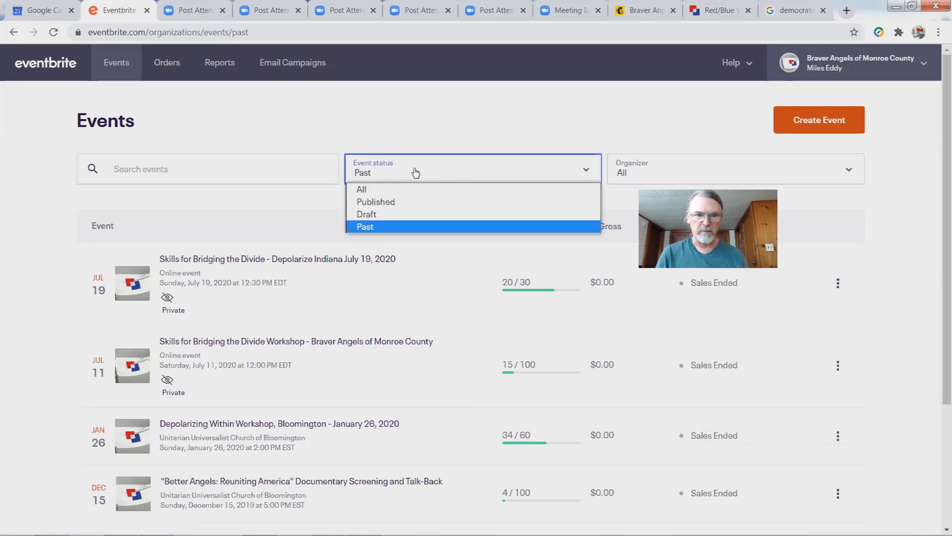
click(376, 216)
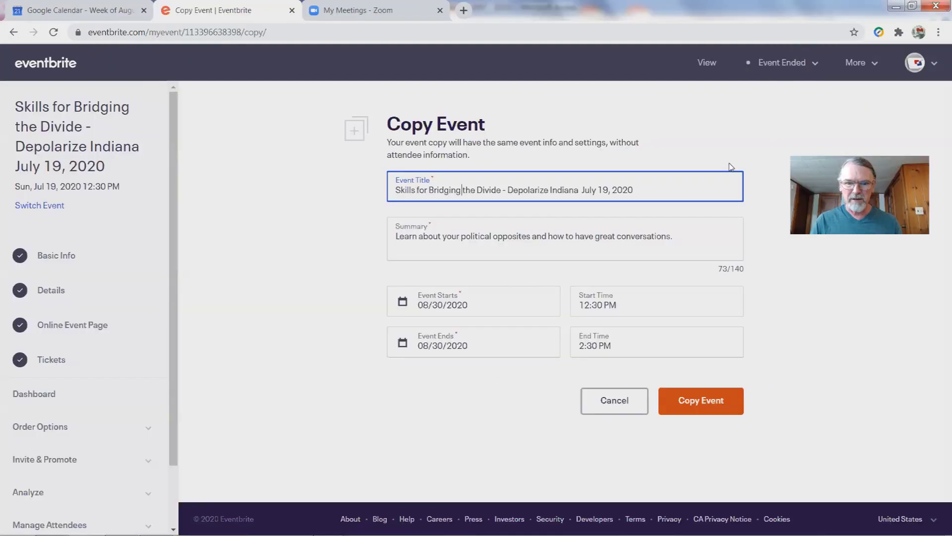
- Change the date in the copy's title from 'July 19' to 'August 15'
key(Right)
key(Right)
key(Right)
key(Right)
key(Right)
key(Right)
key(Right)
key(Right)
key(Right)
key(Right)
key(Right)
key(Right)
key(ctrl+shift+Right)
key(ctrl+shift+Right)
key(ctrl+shift+Right)
key(ctrl+shift+Left)
key(End)
key(ctrl+shift+Right)
key(ctrl+shift+Right)
key(shift+Right)
text(Aud)
key(BackSpace)
text(gust)
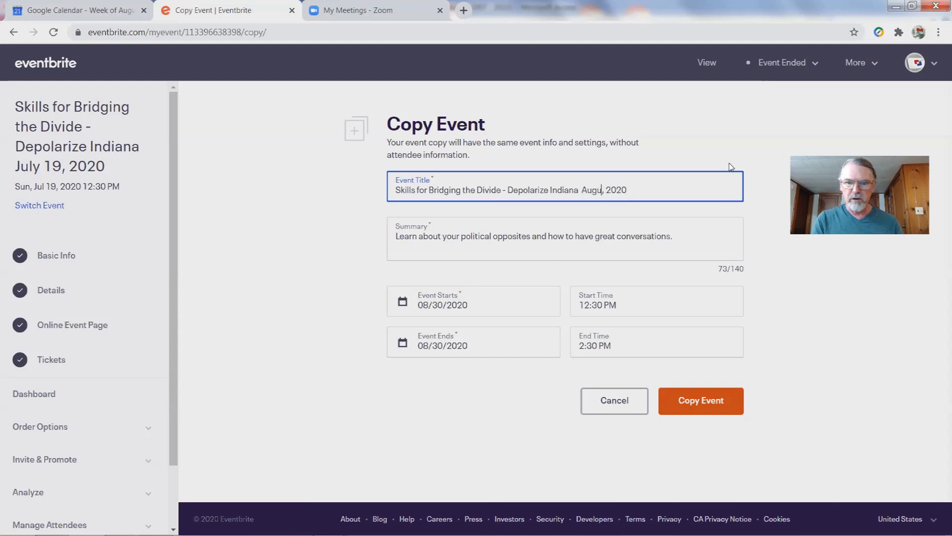
text( 15)
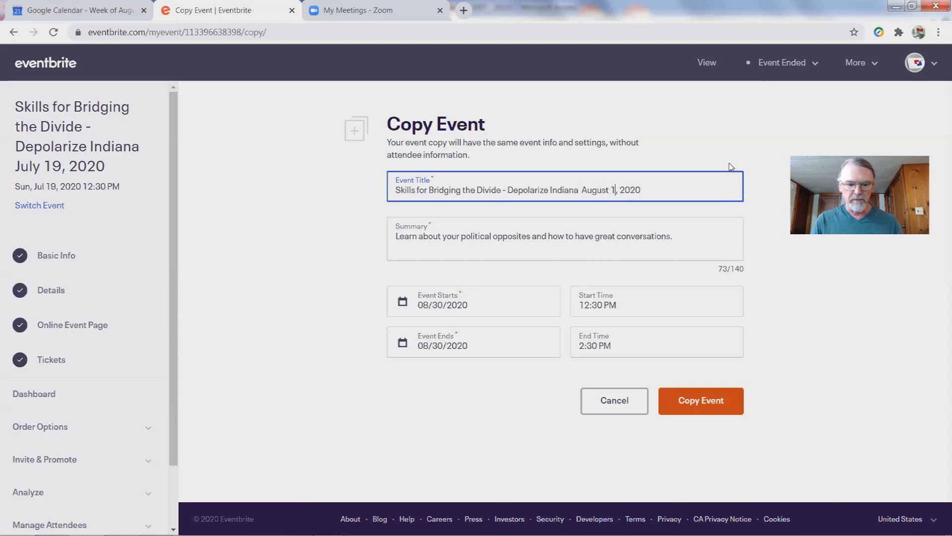
key(Home)
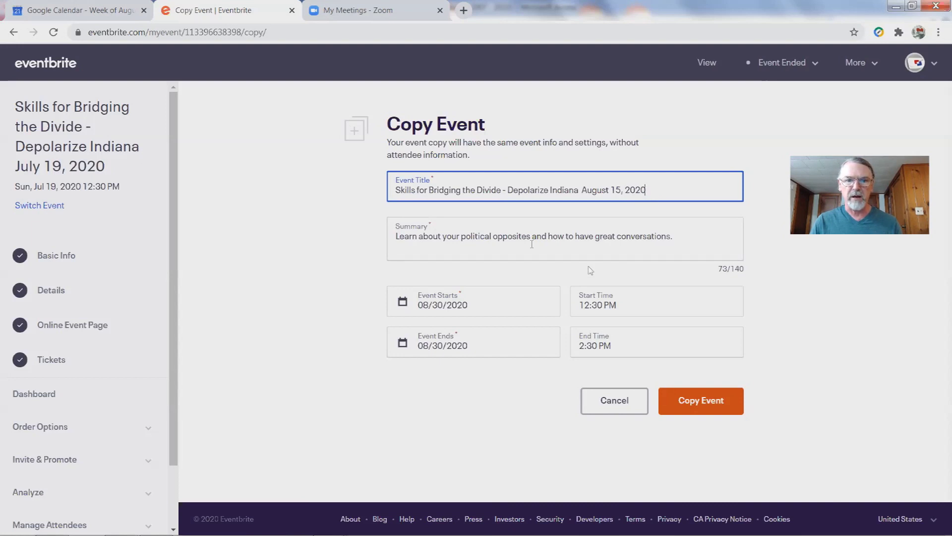
- Select the whole summary text and bring up the start-date calendar
click(674, 237)
drag(674, 237, 355, 247)
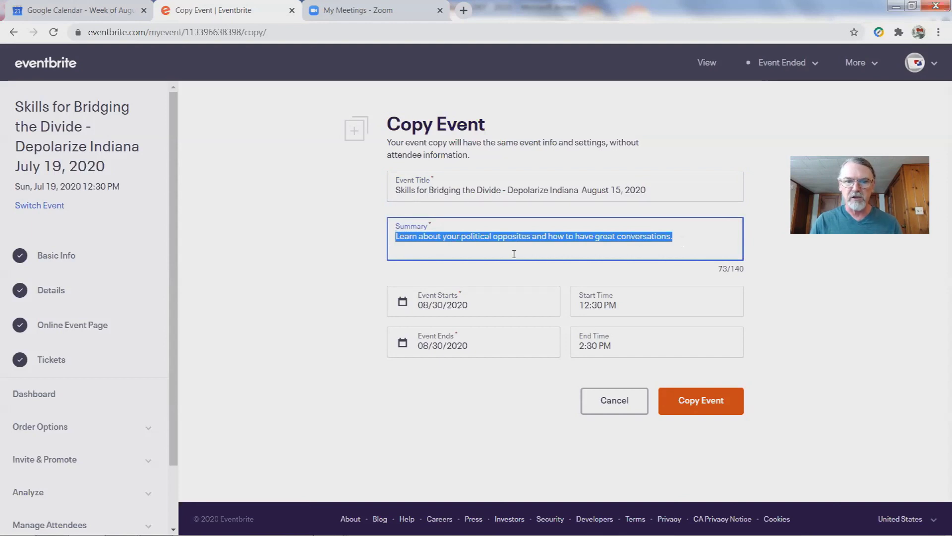
click(433, 300)
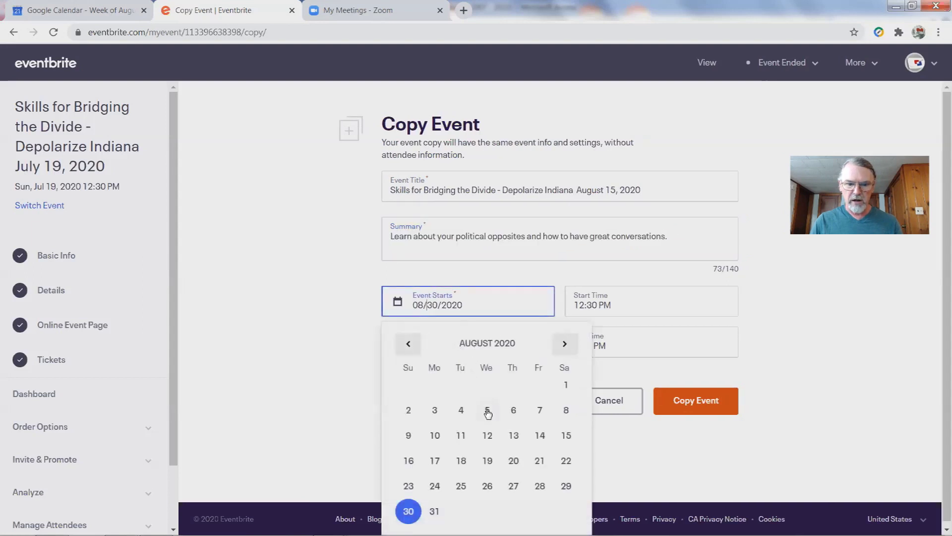
- Set the event start to August 15, 2020 at 12:00 PM
click(566, 435)
click(600, 304)
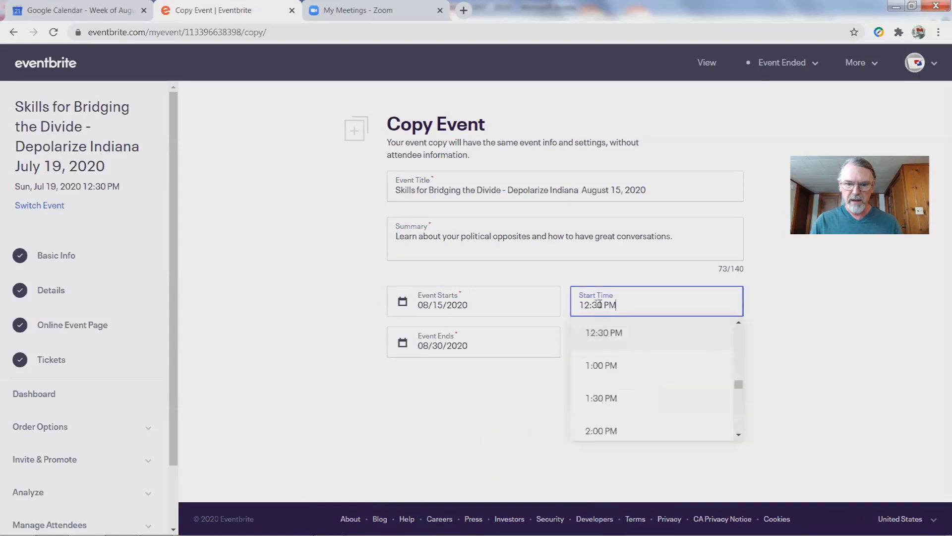
key(BackSpace)
text(0)
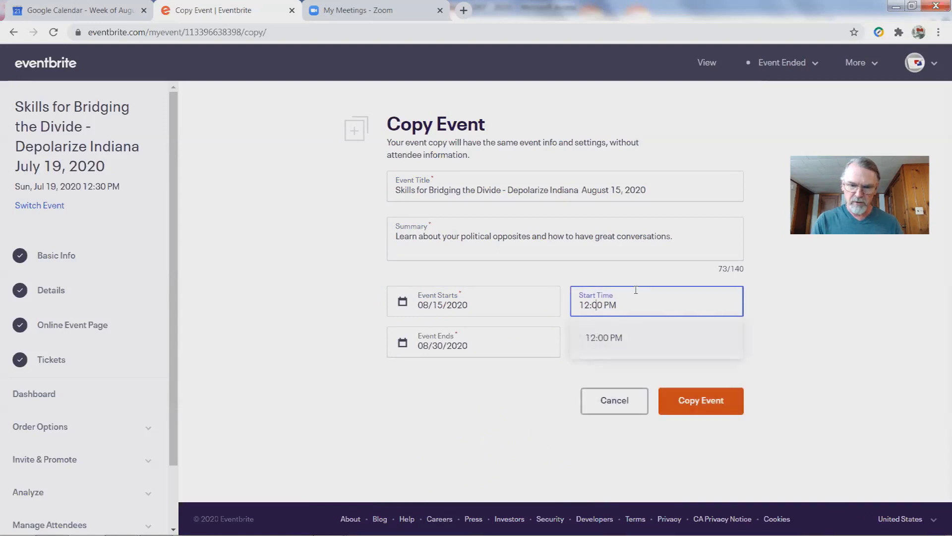
key(Tab)
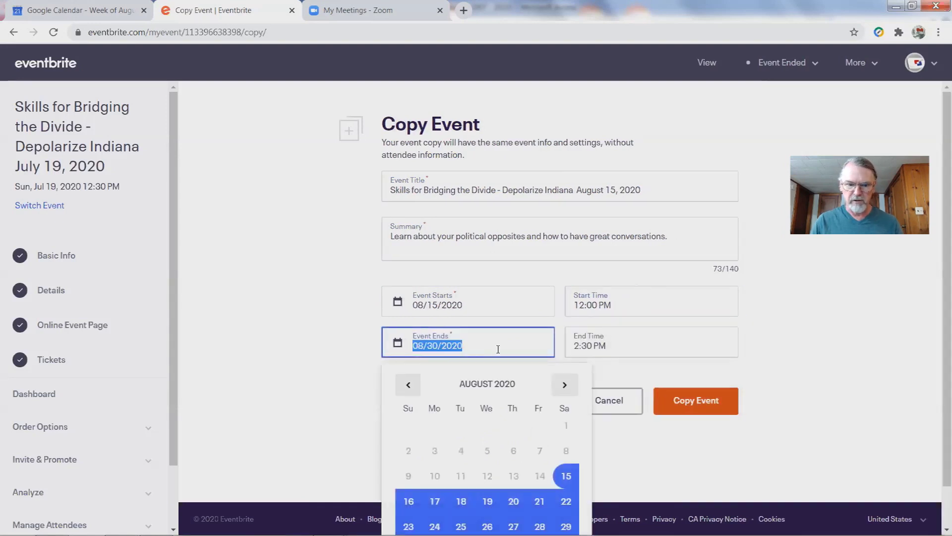
- Set the event end to August 15, 2020 at 2:00 PM and create the copy
click(566, 476)
click(608, 340)
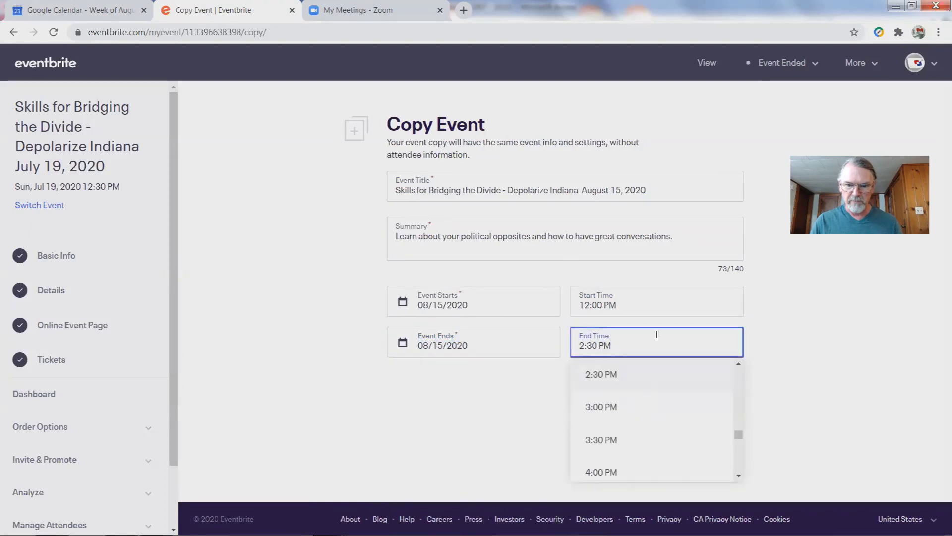
click(739, 364)
click(738, 364)
click(684, 385)
click(726, 404)
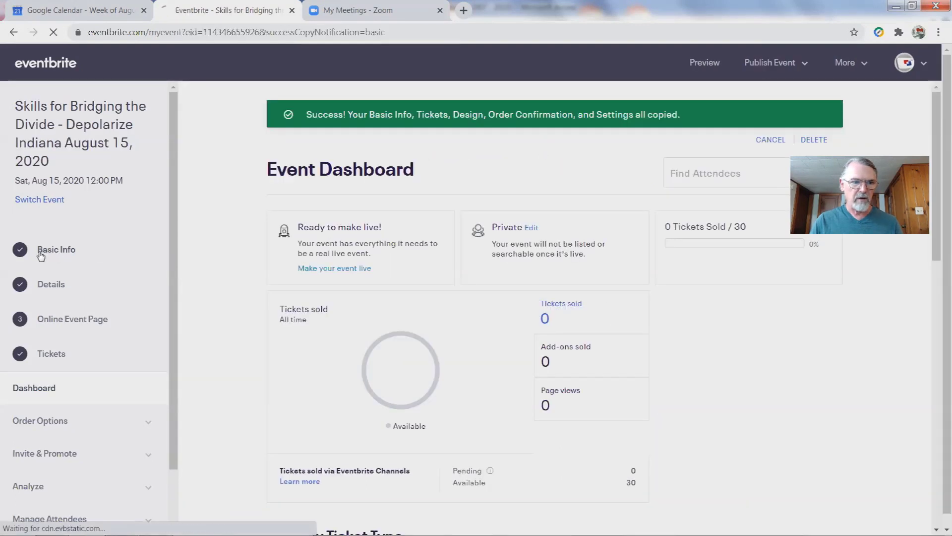
- In Basic Info, add the tags bloomington and indiana and keep Braver Angels of Monroe County as organizer
click(41, 253)
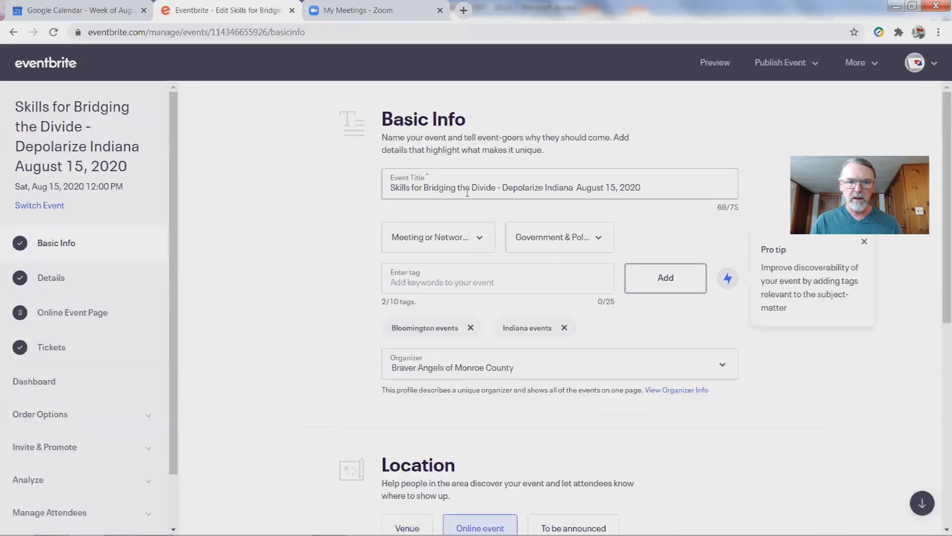
click(478, 291)
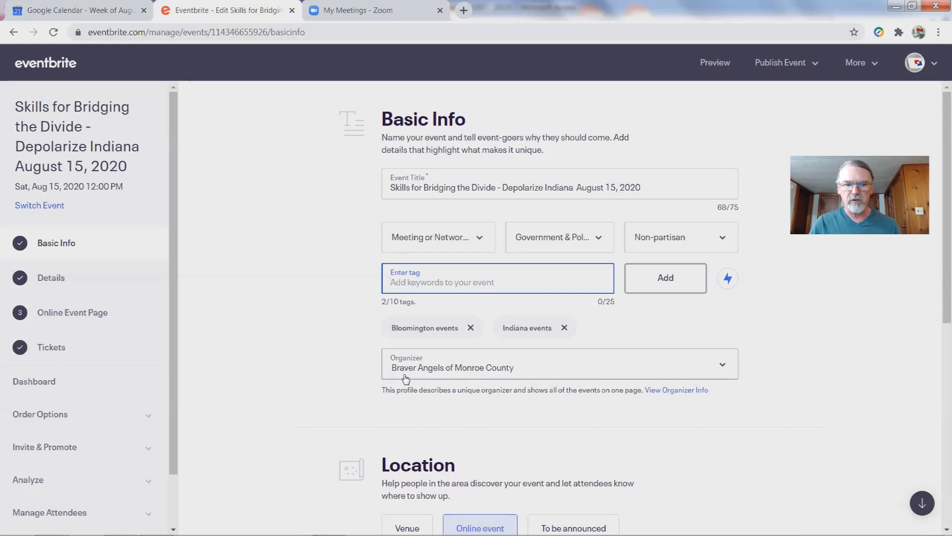
click(596, 376)
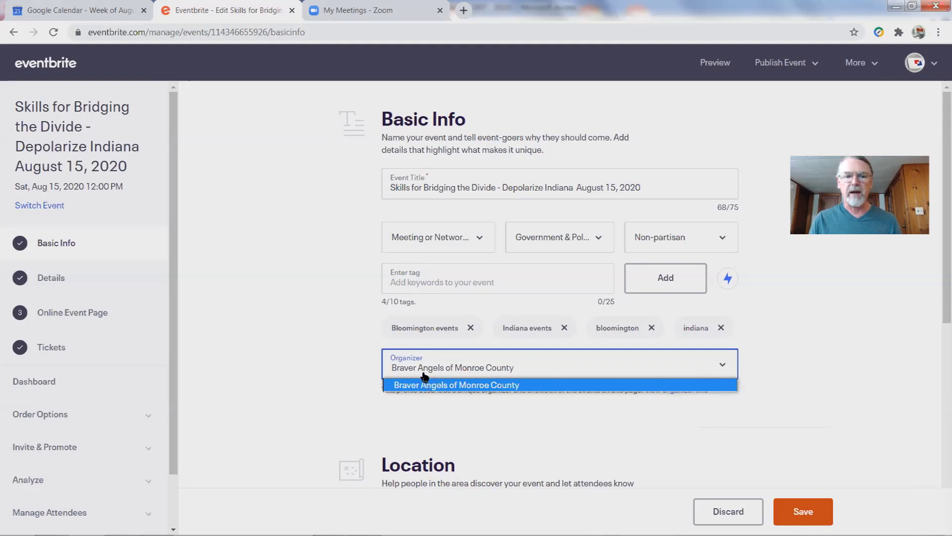
click(331, 346)
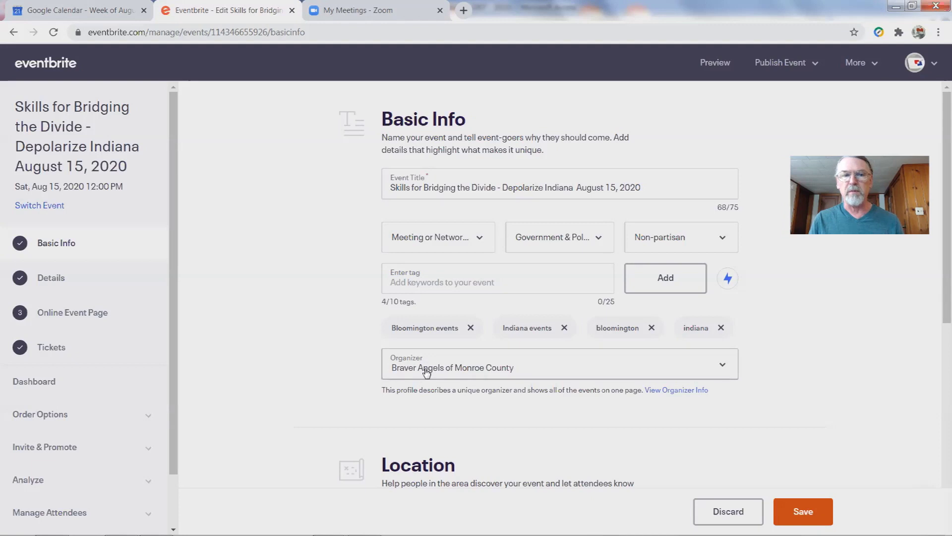
- Verify the August 15 start date, save Basic Info, and go to the Details page
scroll(460, 230, down, 7)
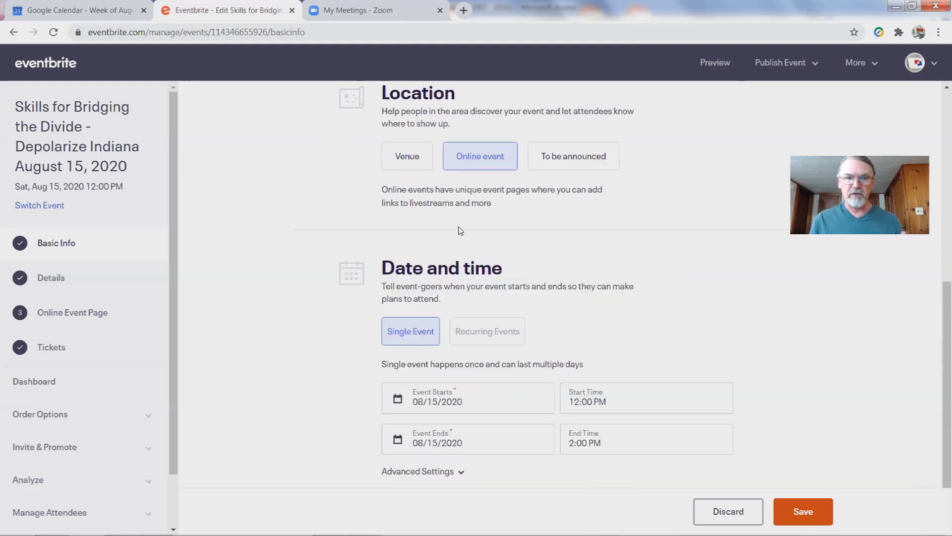
scroll(459, 251, down, 1)
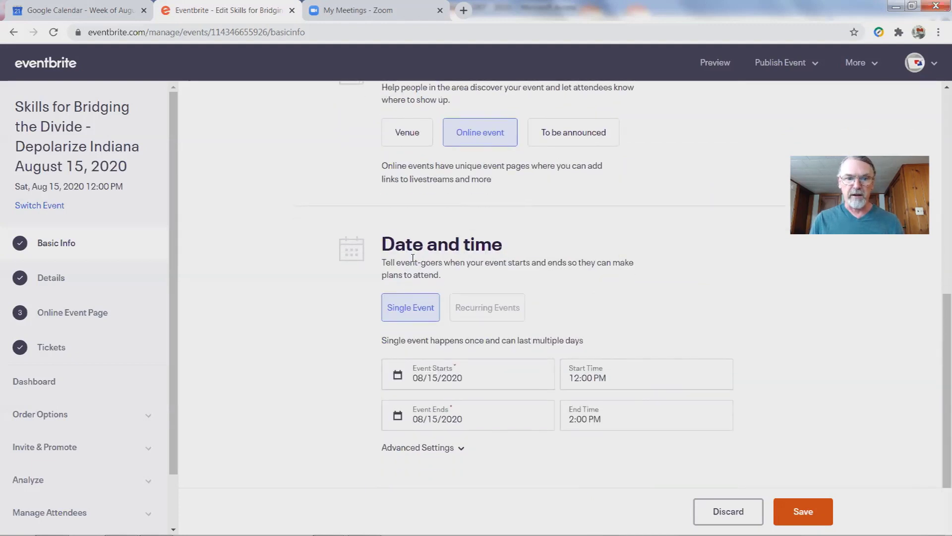
click(468, 378)
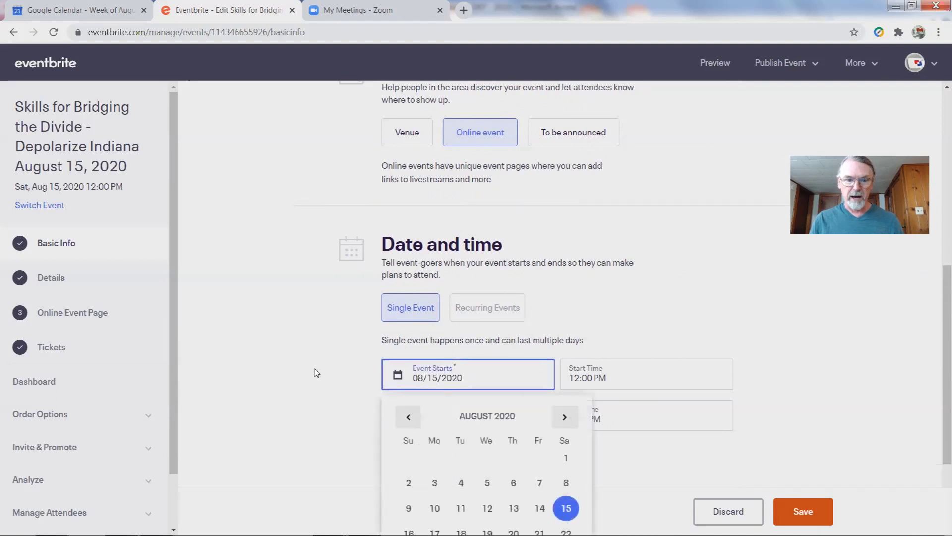
click(291, 372)
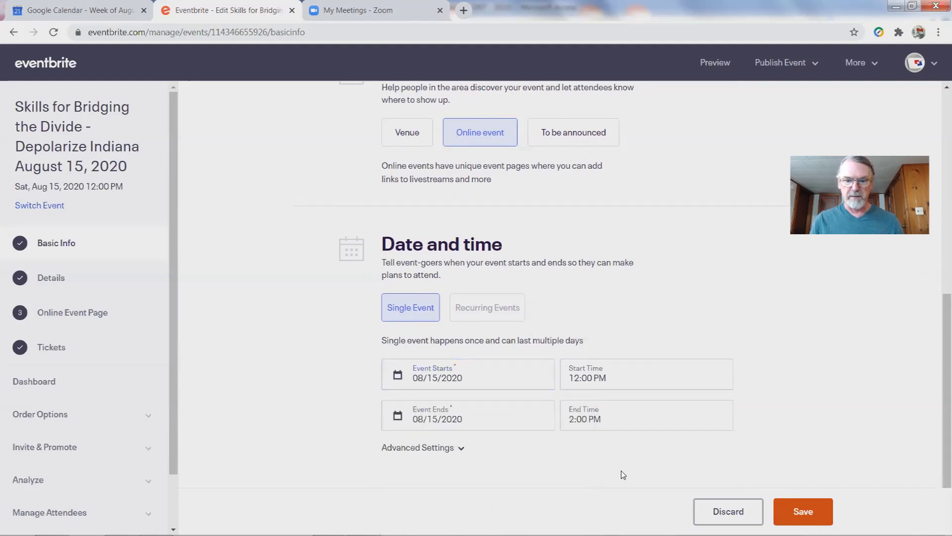
click(803, 513)
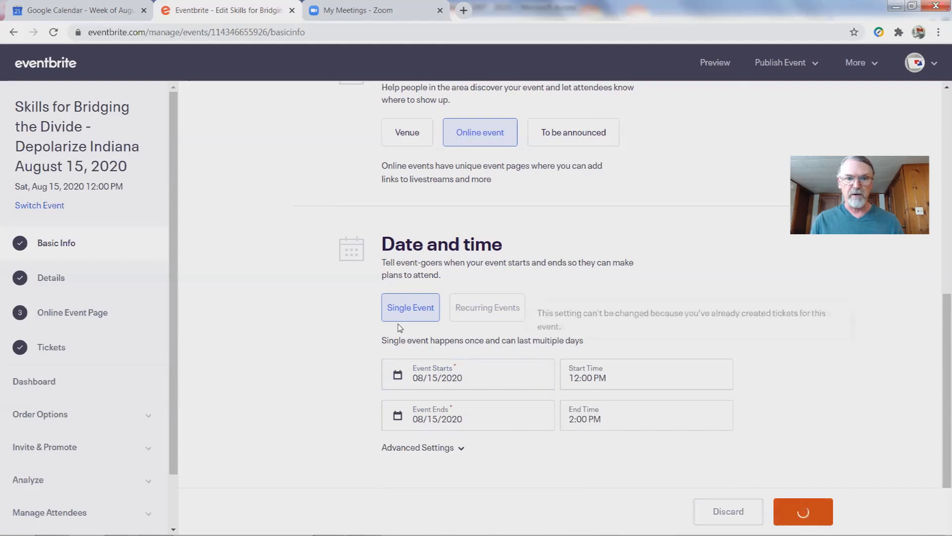
click(55, 278)
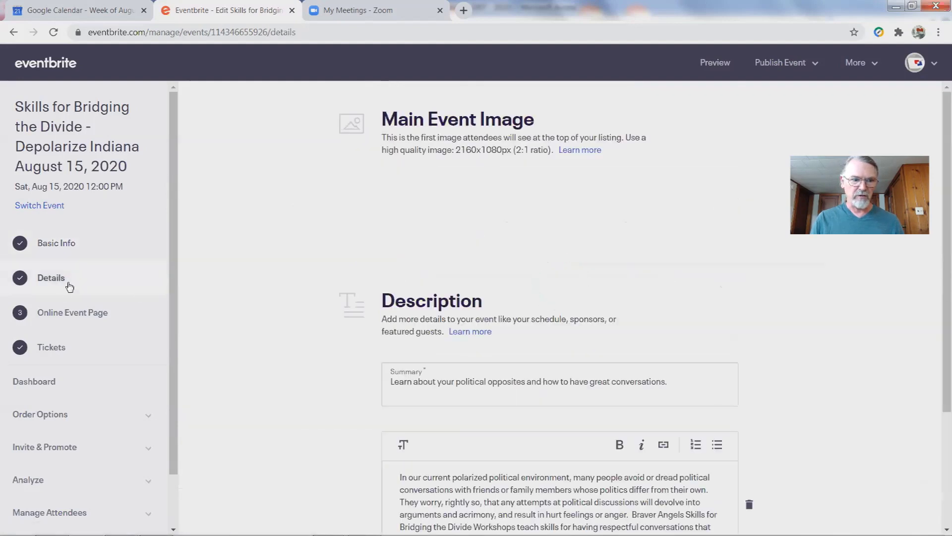
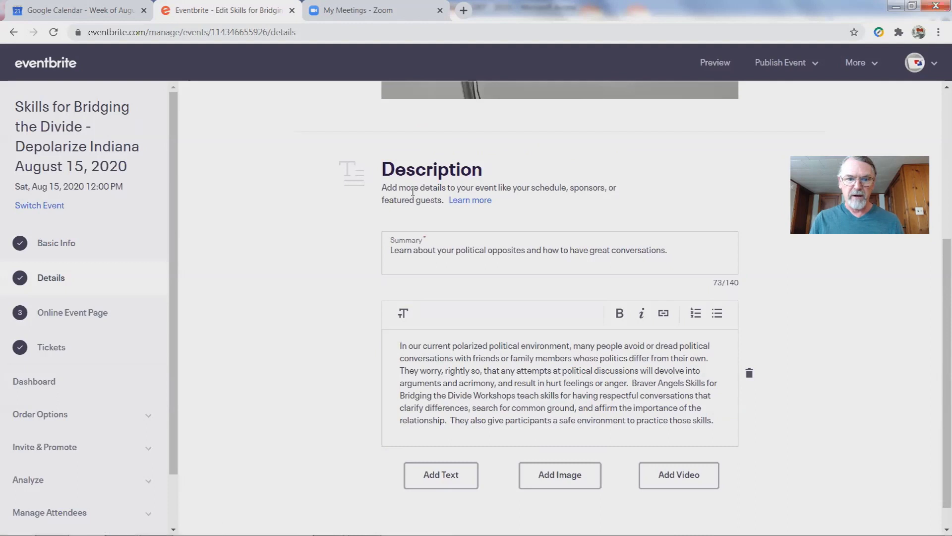
drag(685, 251, 354, 262)
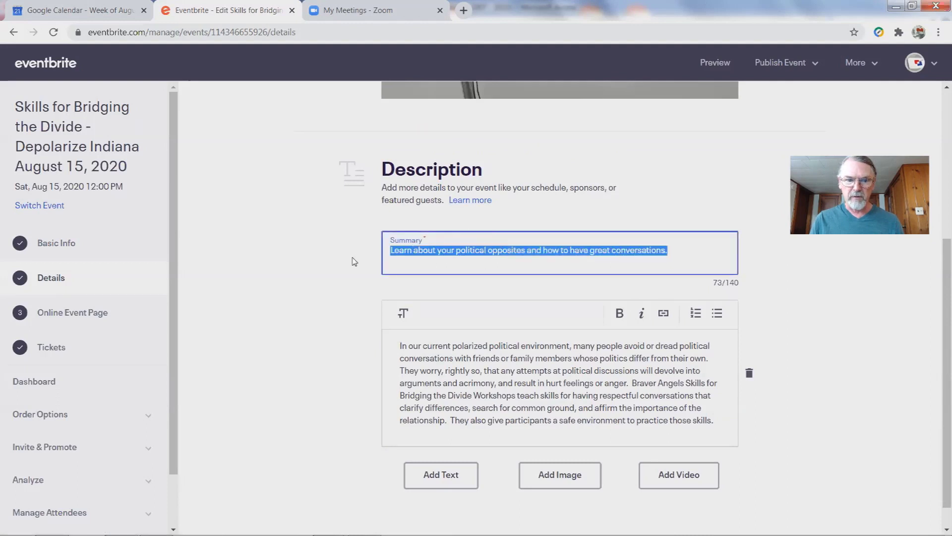
click(699, 258)
scroll(546, 322, up, 1)
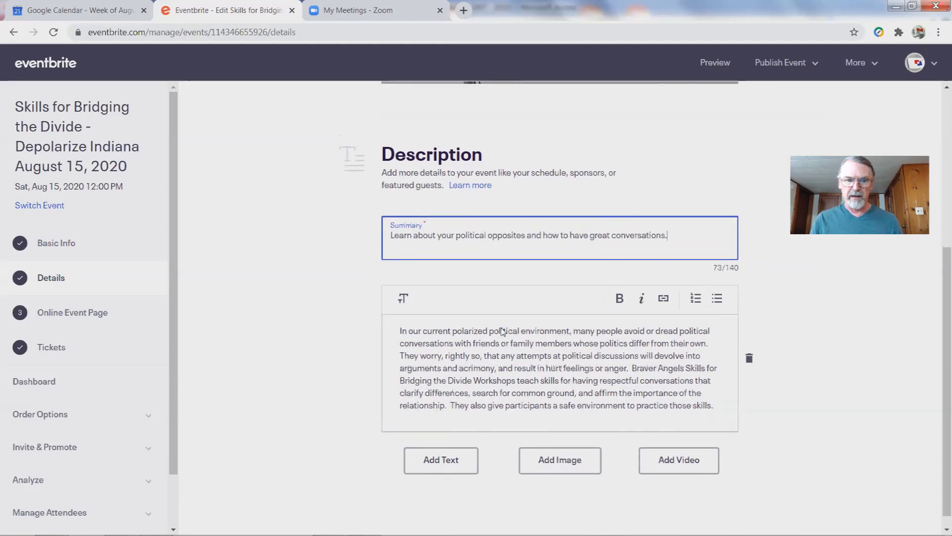
scroll(575, 332, down, 2)
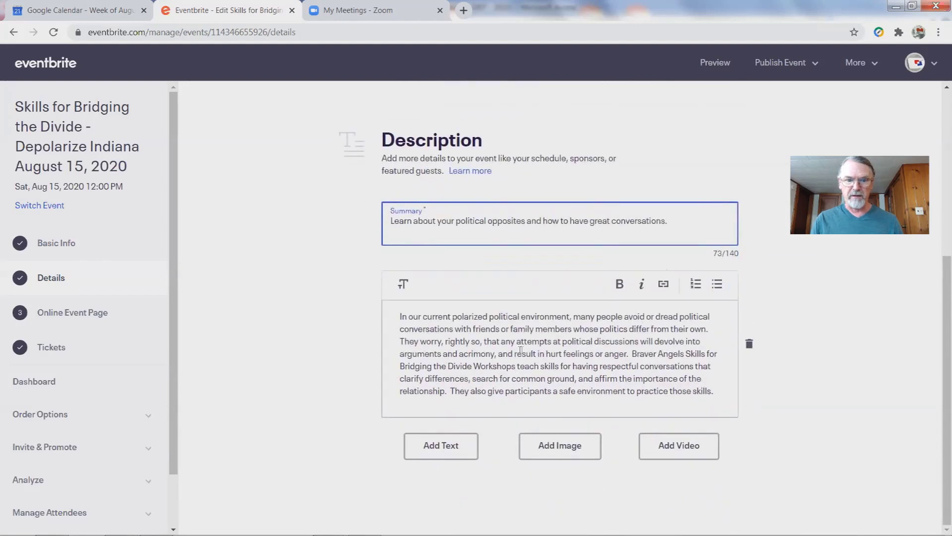
click(471, 358)
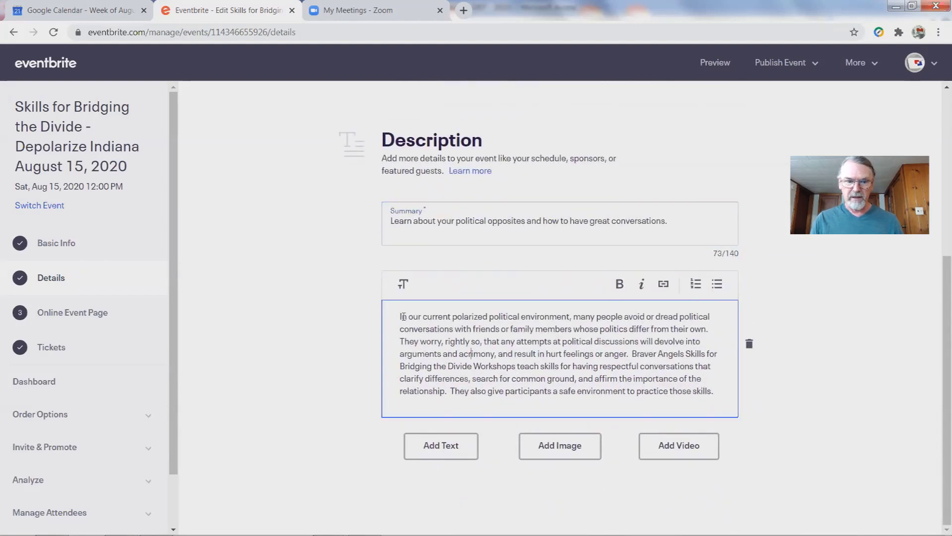
drag(400, 315, 515, 365)
click(514, 329)
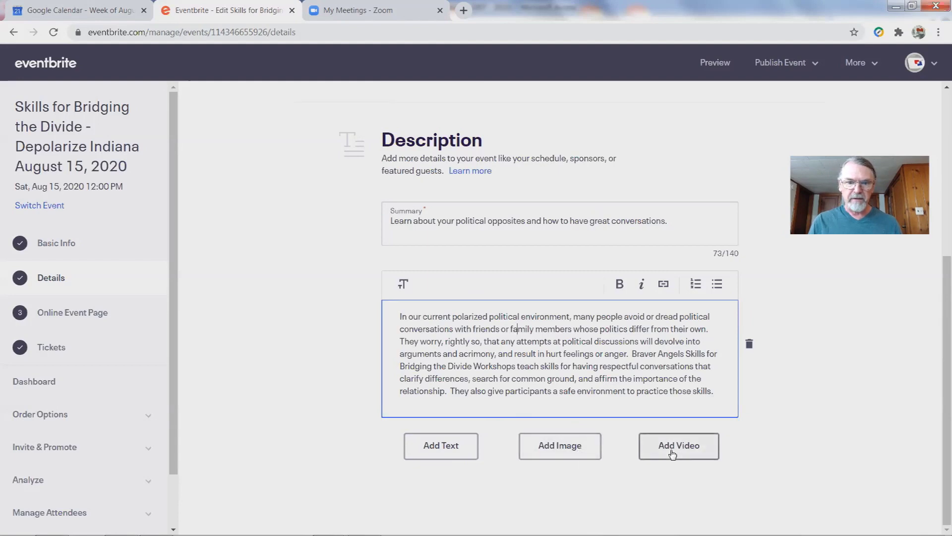
scroll(671, 448, up, 5)
scroll(654, 407, down, 5)
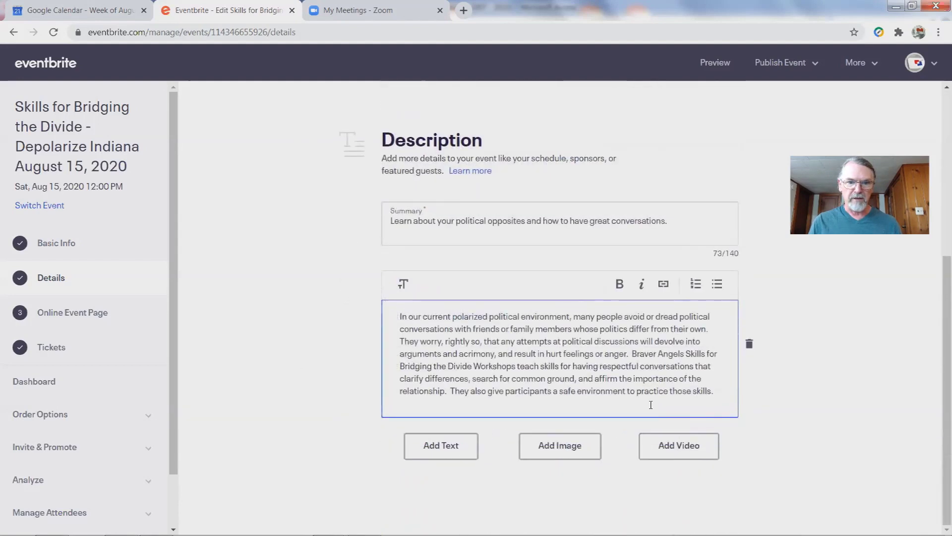
click(563, 354)
scroll(131, 377, down, 2)
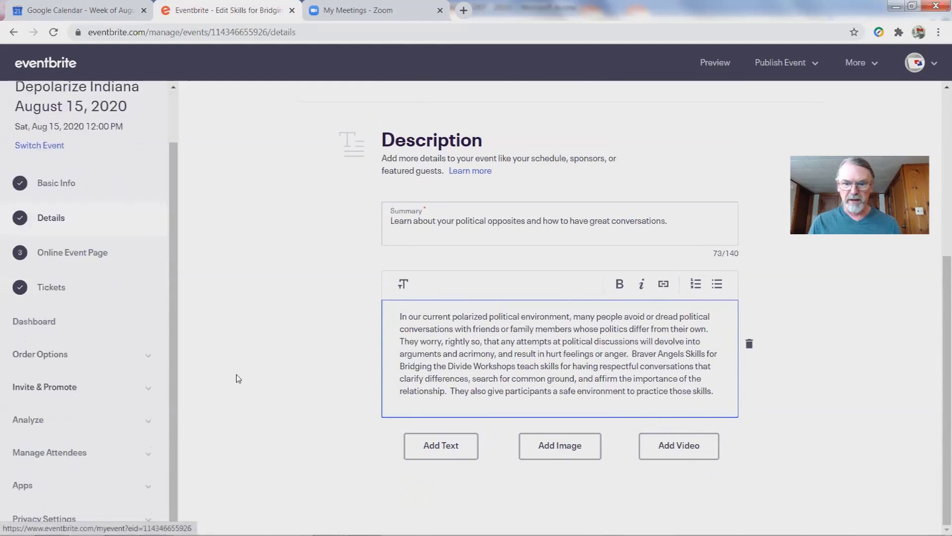
scroll(270, 372, up, 4)
- Add a Livestream block under Live video content on the Online Event Page, then show Zoom's My Meetings list
click(62, 263)
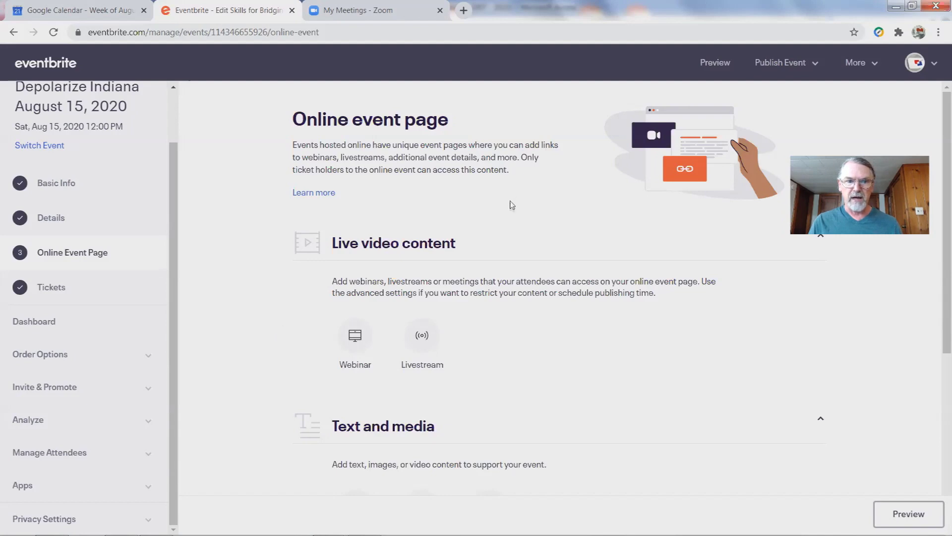
scroll(506, 221, down, 6)
scroll(421, 298, up, 6)
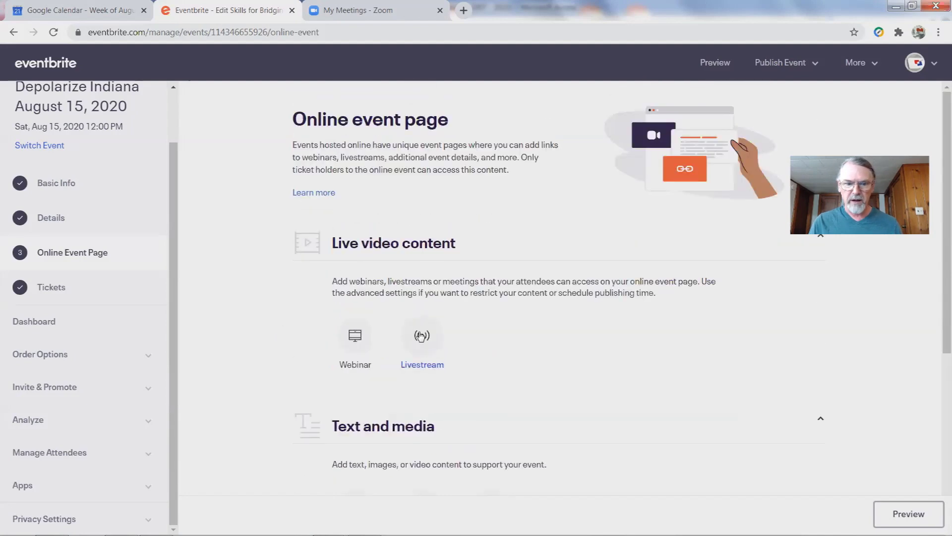
click(421, 338)
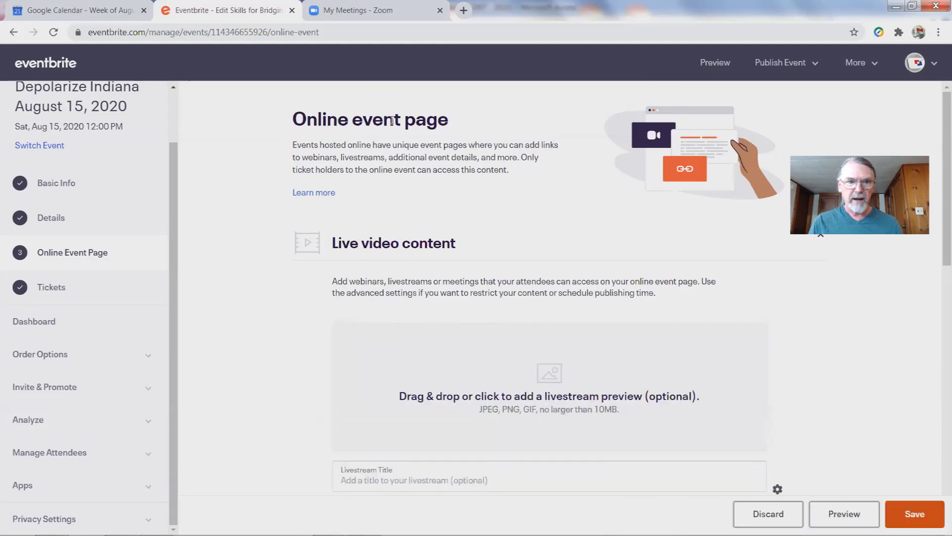
click(361, 15)
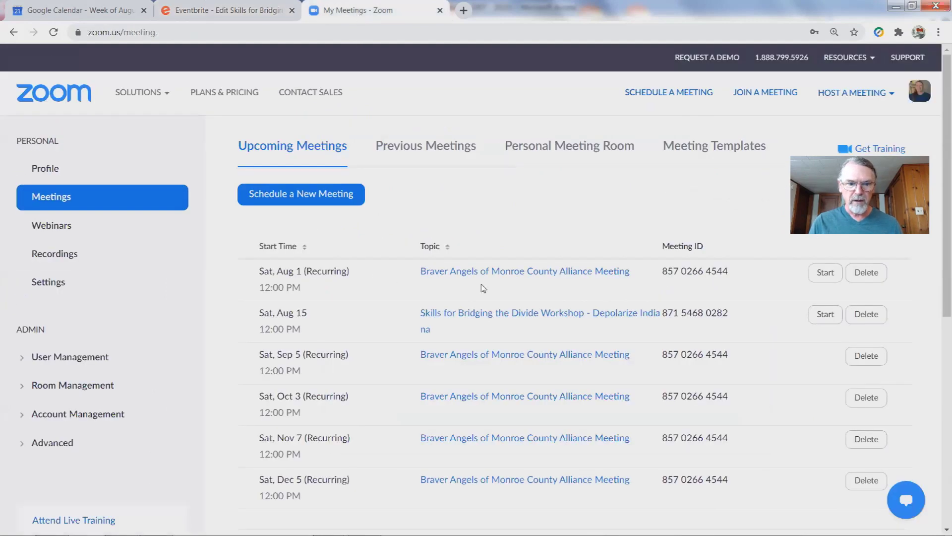
- Copy the Skills for Bridging the Divide Workshop meeting's invite link from Zoom
click(478, 316)
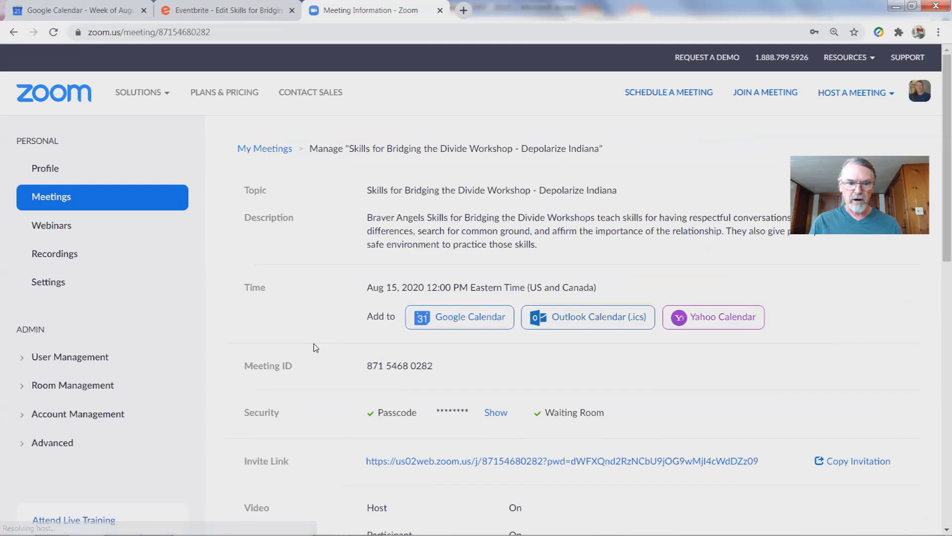
right_click(479, 462)
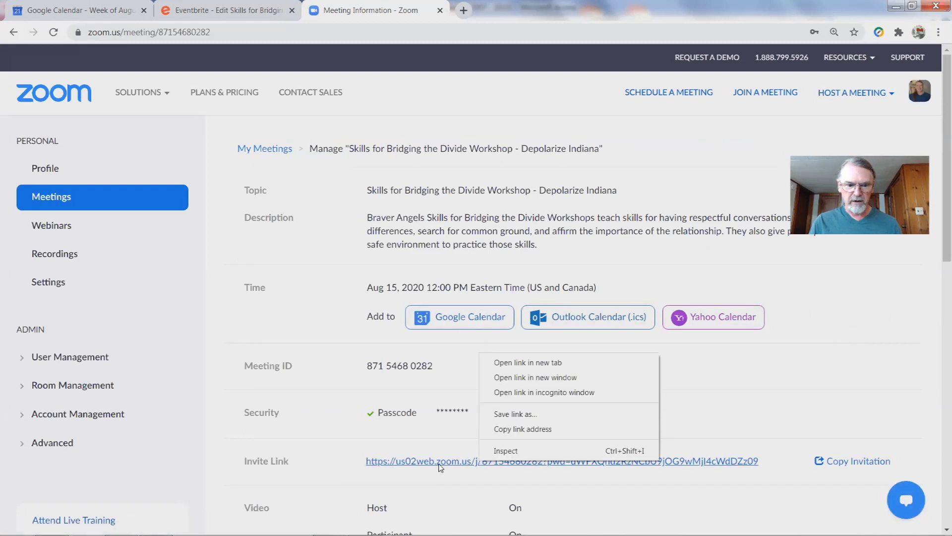
click(526, 430)
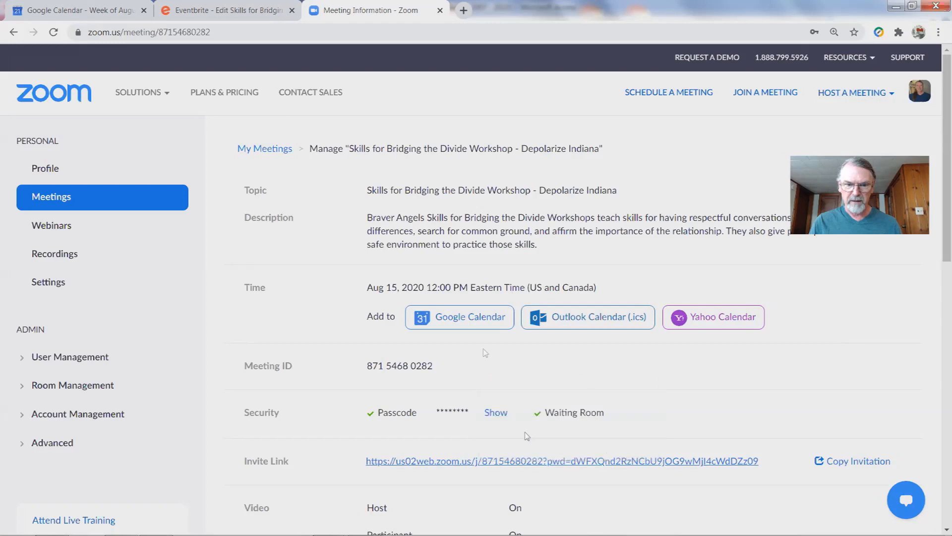
click(233, 10)
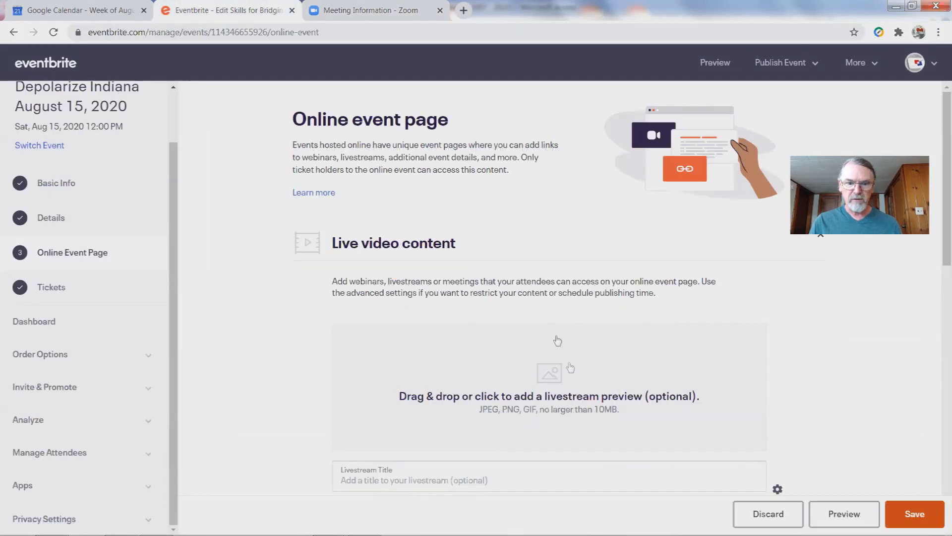
- Paste the Zoom meeting invite URL into the Livestream Link field
scroll(560, 384, down, 5)
click(406, 284)
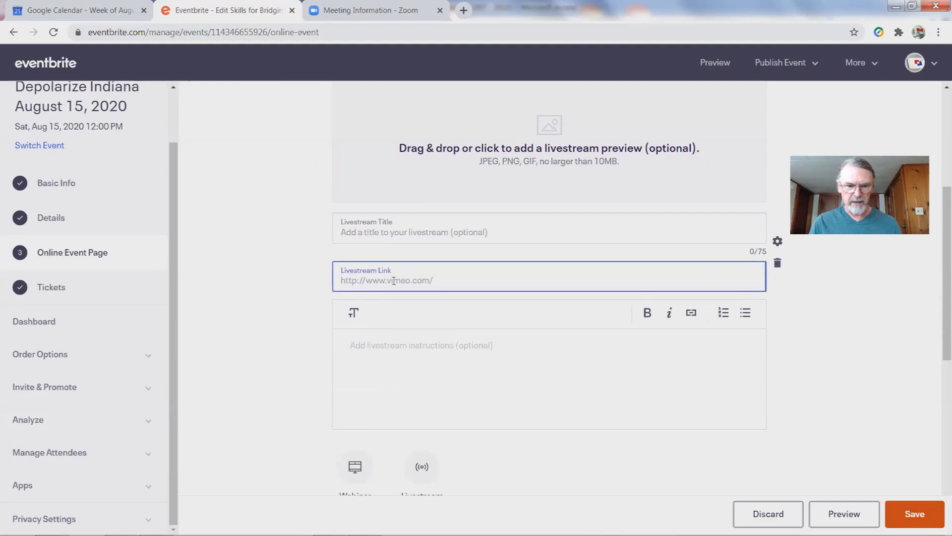
key(ctrl+v)
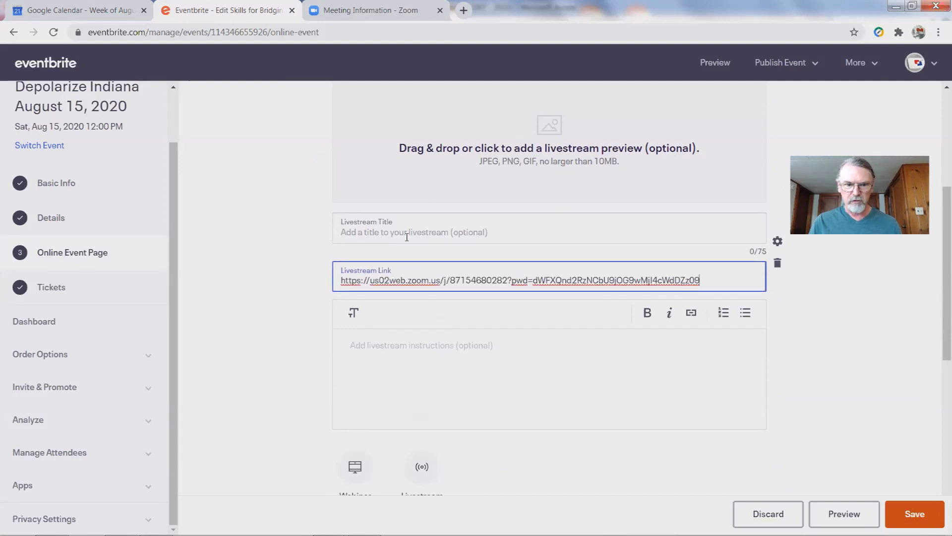
key(alt+Tab)
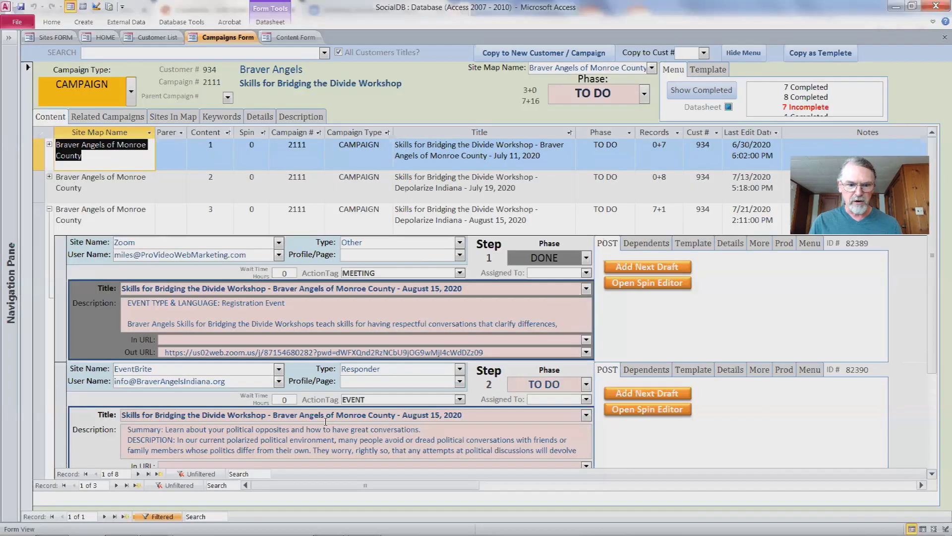
- Open the step 2 content's full description in Access and select its DESCRIPTION text
click(313, 452)
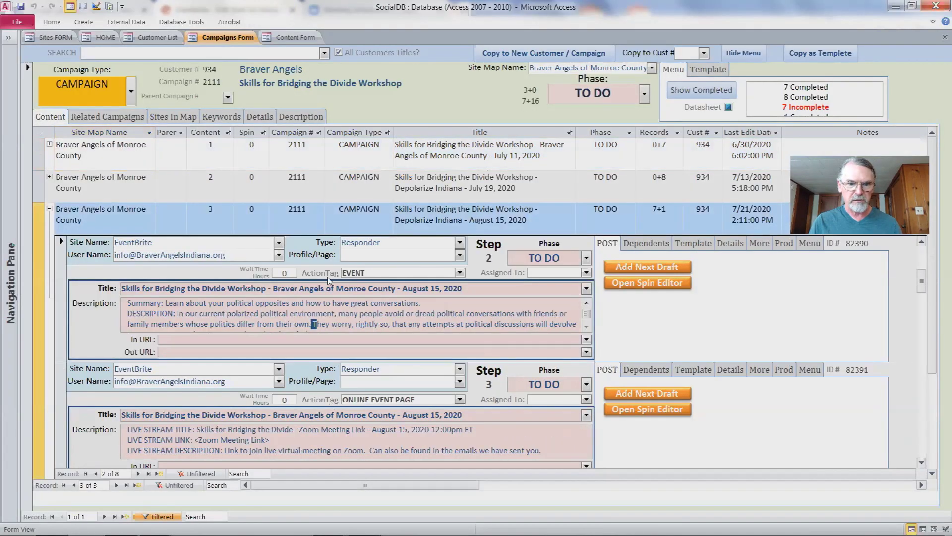
double_click(311, 288)
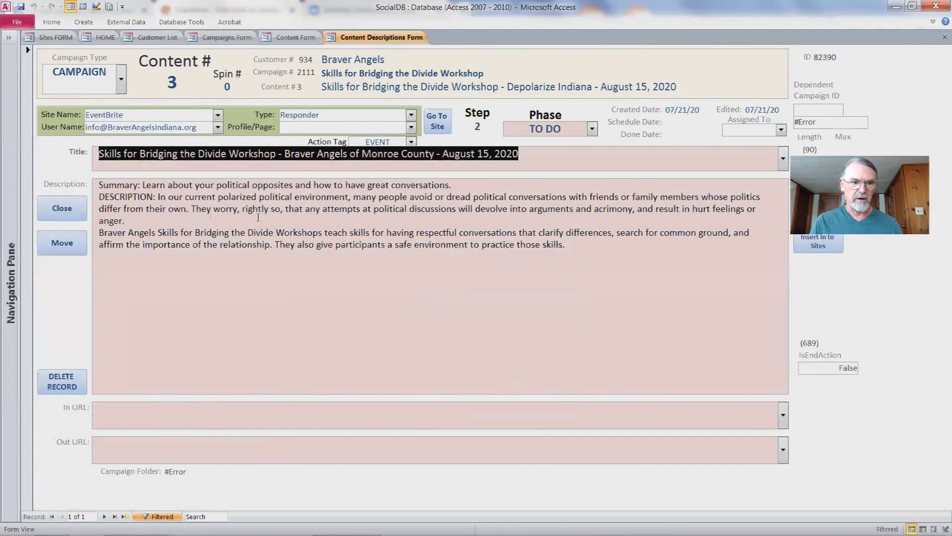
drag(133, 185, 474, 191)
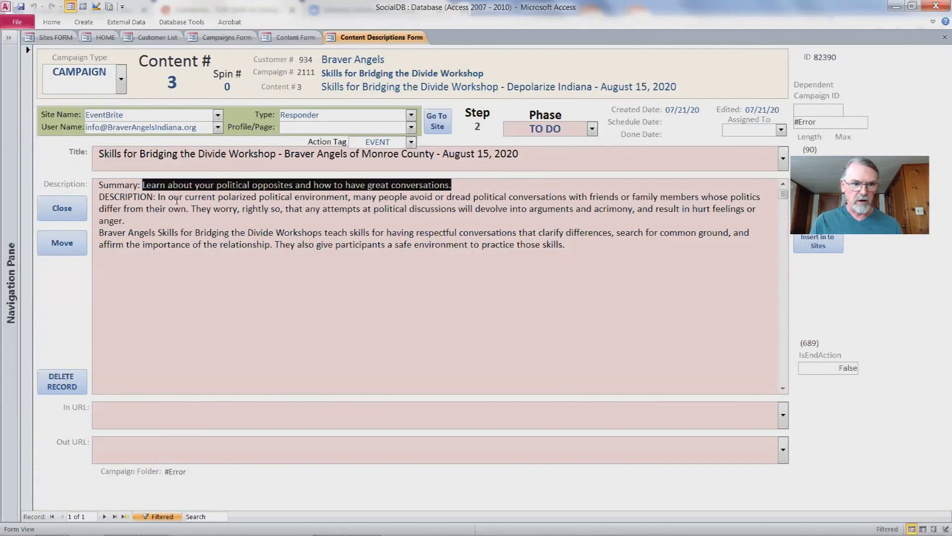
drag(157, 196, 646, 281)
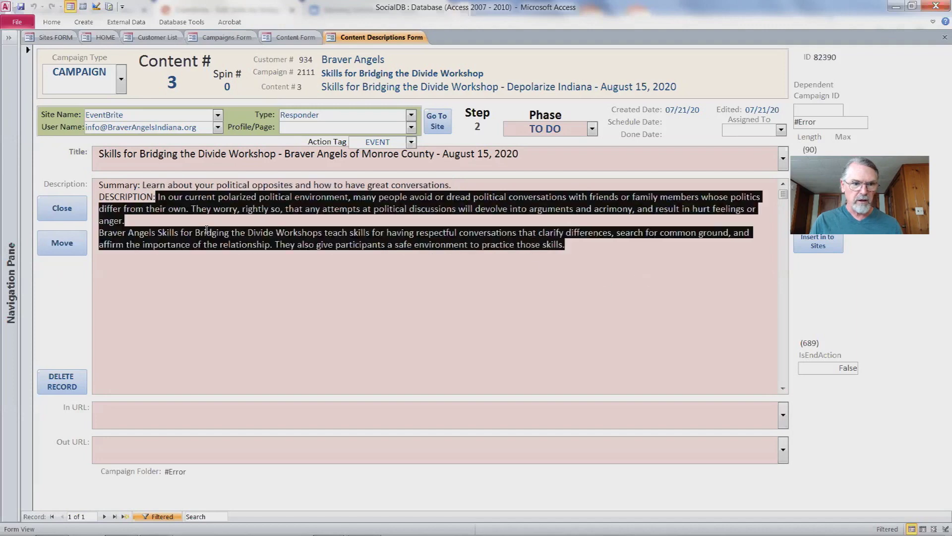
- Select the LIVE STREAM TITLE text in the step 3 record's description
click(62, 209)
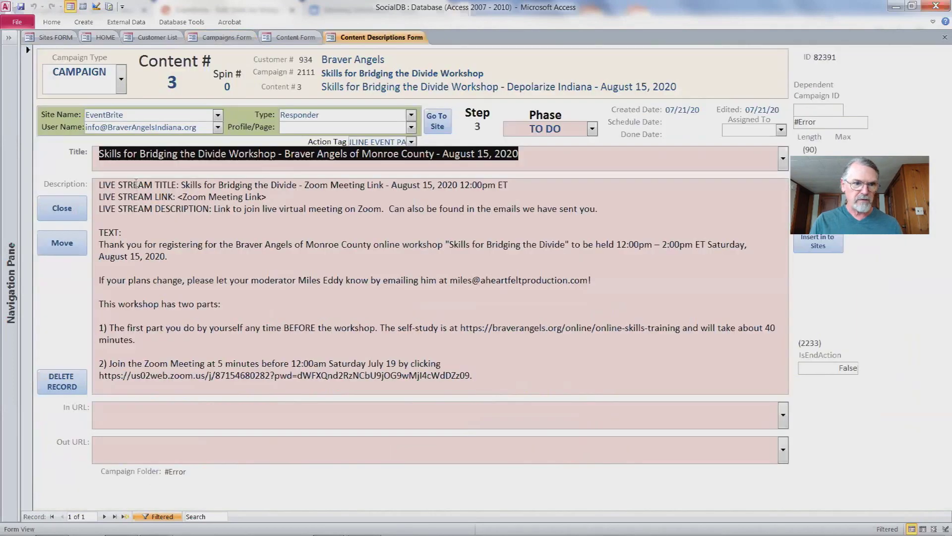
drag(135, 184, 144, 185)
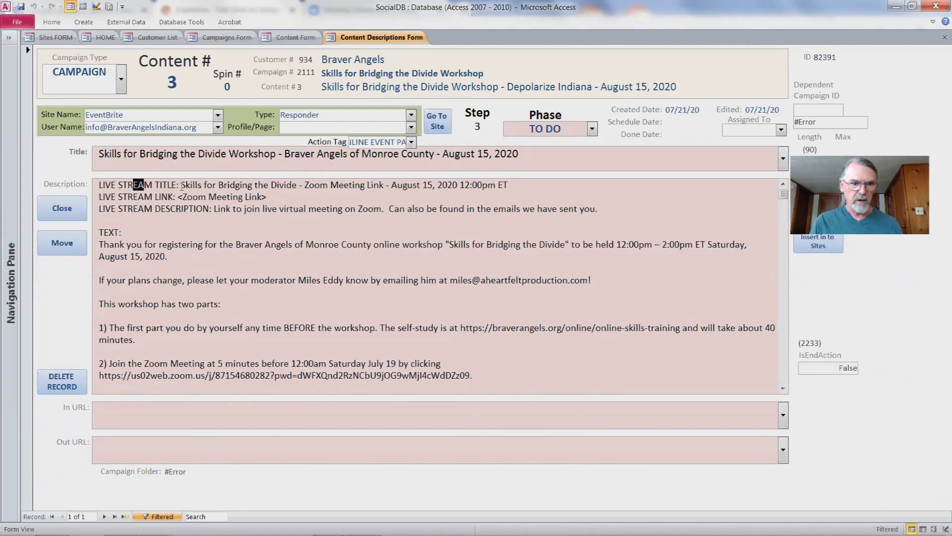
drag(182, 186, 509, 186)
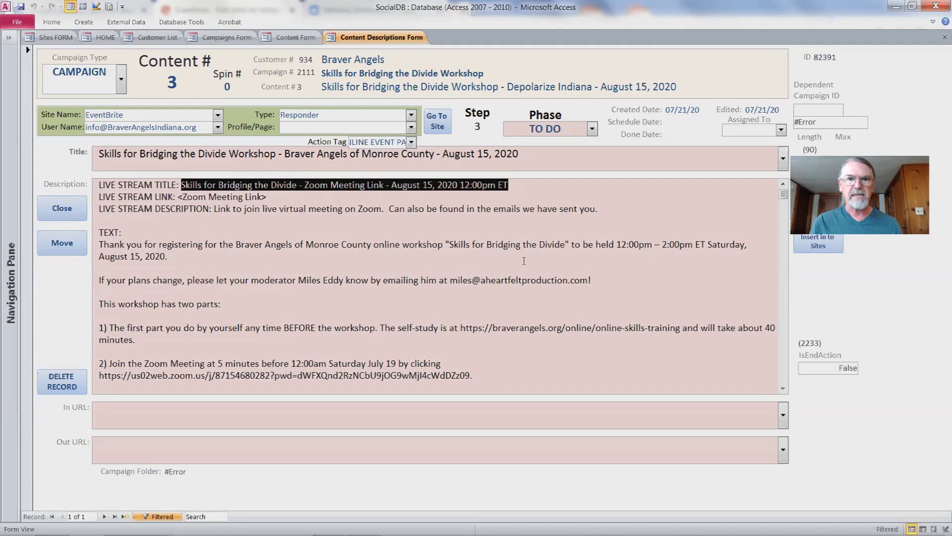
key(alt+Tab)
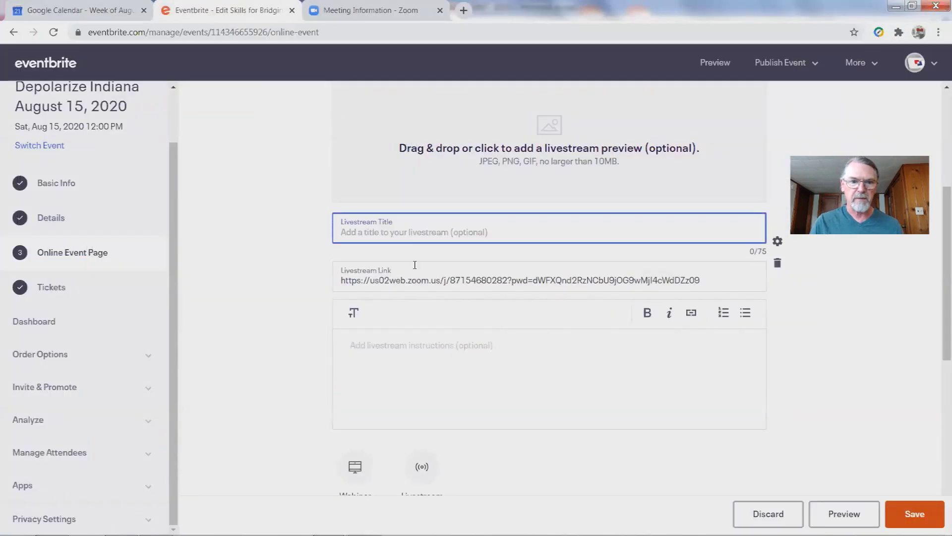
- Paste 'Skills for Bridging the Divide - Zoom Meeting Link - August 15, 2020 12:00p' as the livestream title
key(ctrl+v)
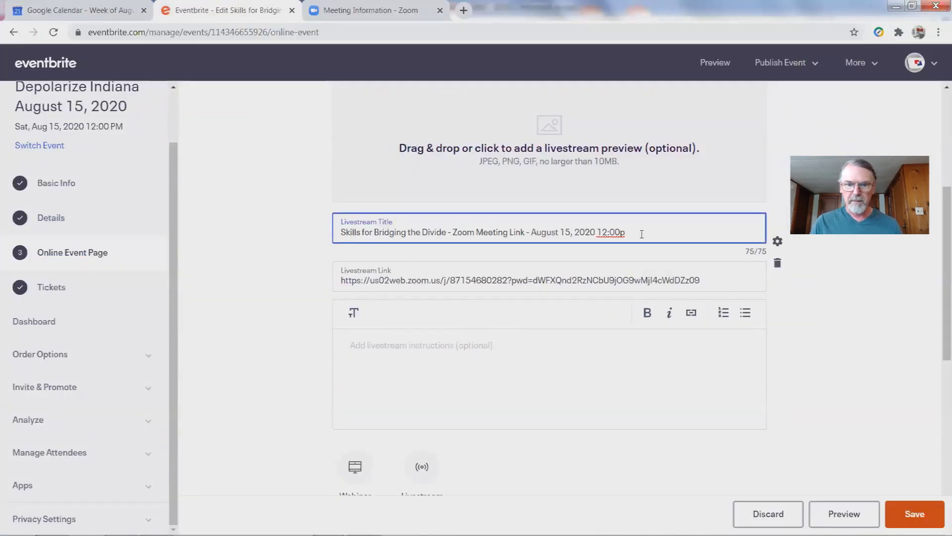
click(386, 342)
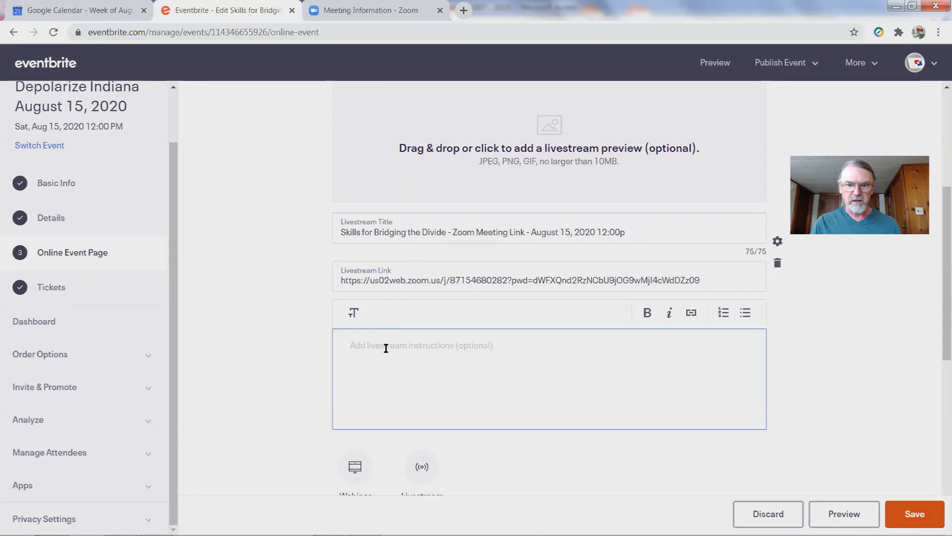
key(alt+Tab)
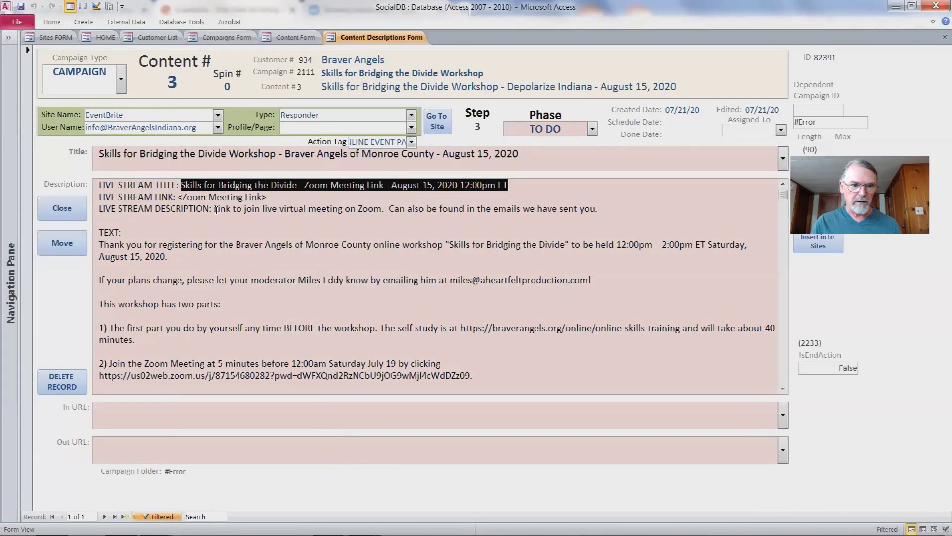
- Fill the livestream instructions with 'Link to join live virtual meeting on Zoom...' from Access
drag(215, 211, 604, 212)
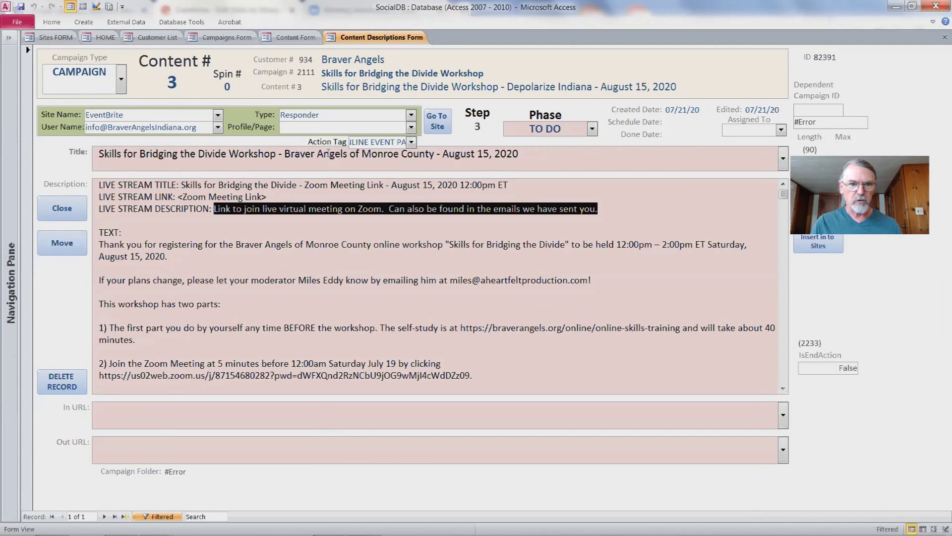
key(alt+Tab)
click(359, 352)
key(ctrl+v)
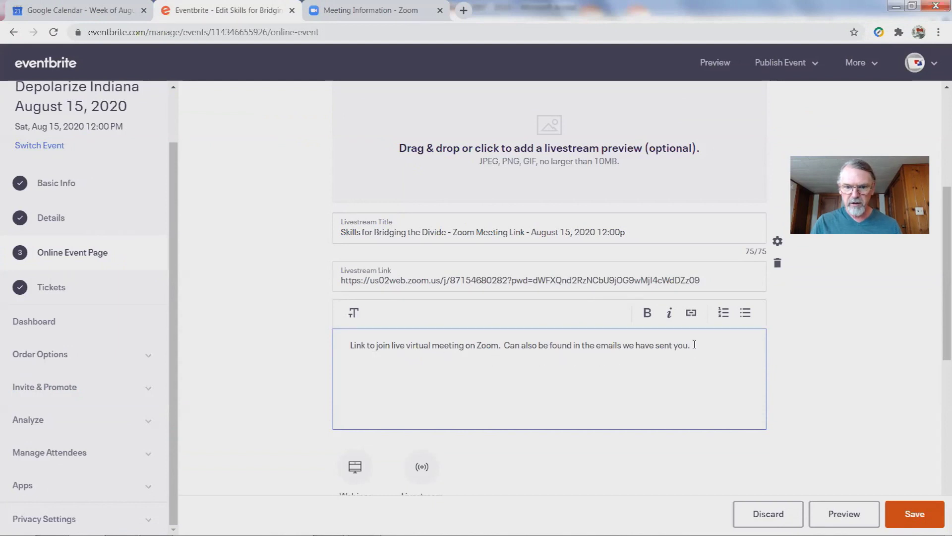
- Scroll down to the Text and media and Links to resources sections
scroll(532, 365, down, 1)
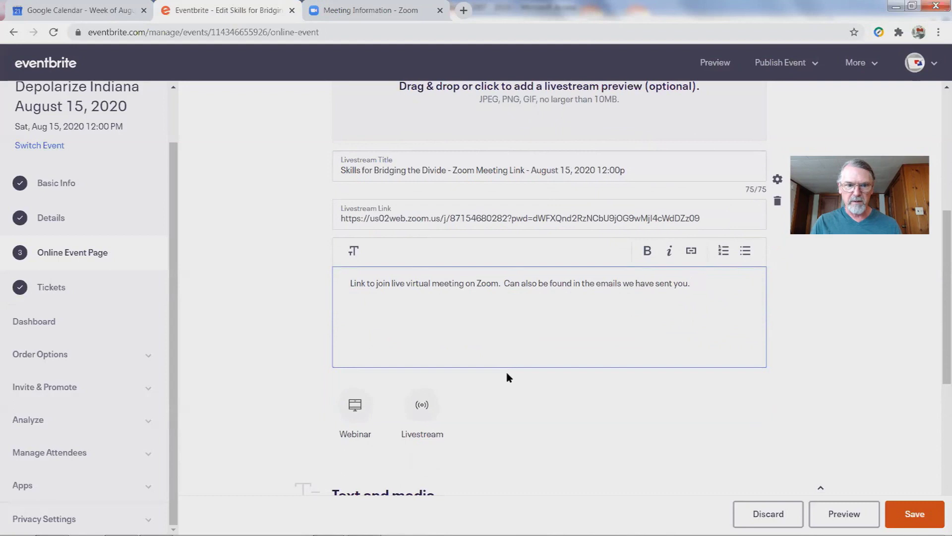
scroll(508, 377, down, 1)
scroll(506, 377, down, 3)
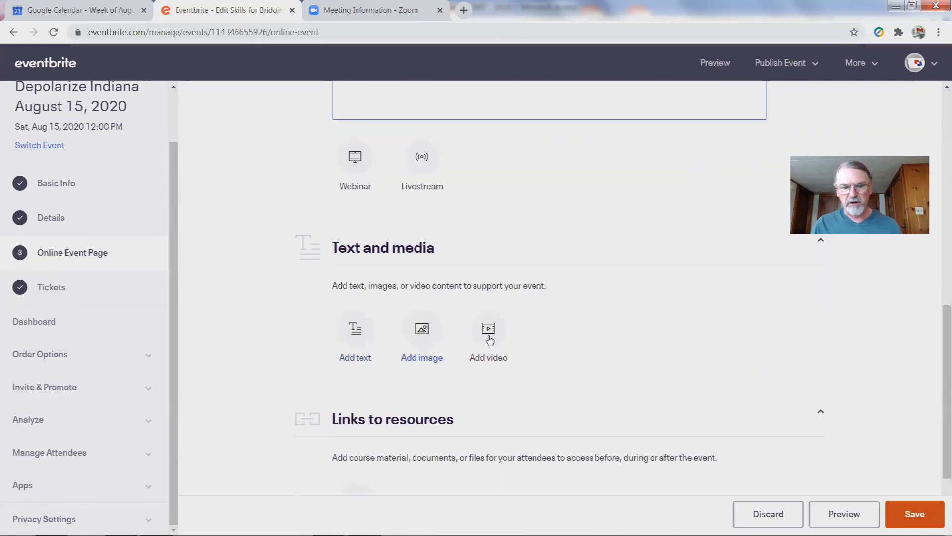
scroll(347, 376, down, 2)
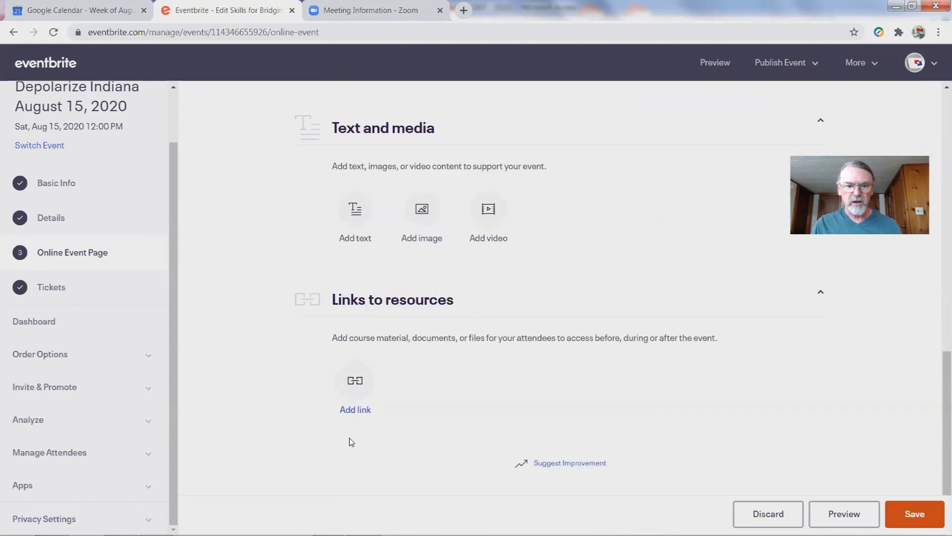
- Add an empty resource link under Links to resources and review the livestream title, link and instructions
click(353, 382)
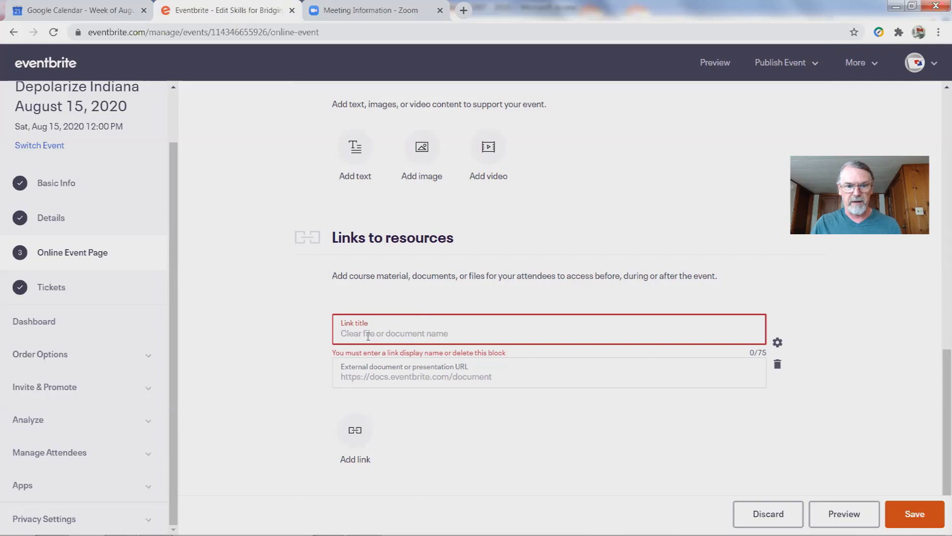
scroll(478, 258, up, 10)
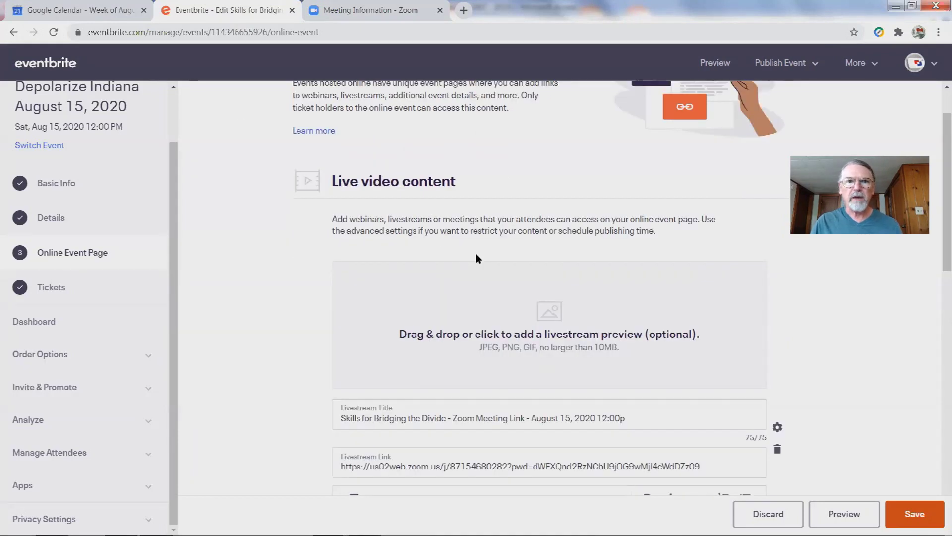
scroll(458, 449, down, 3)
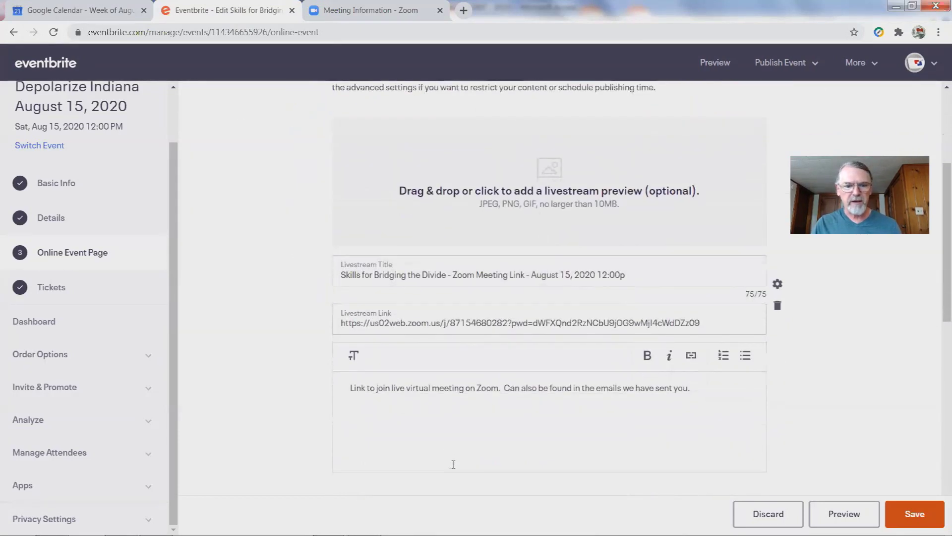
scroll(453, 464, down, 6)
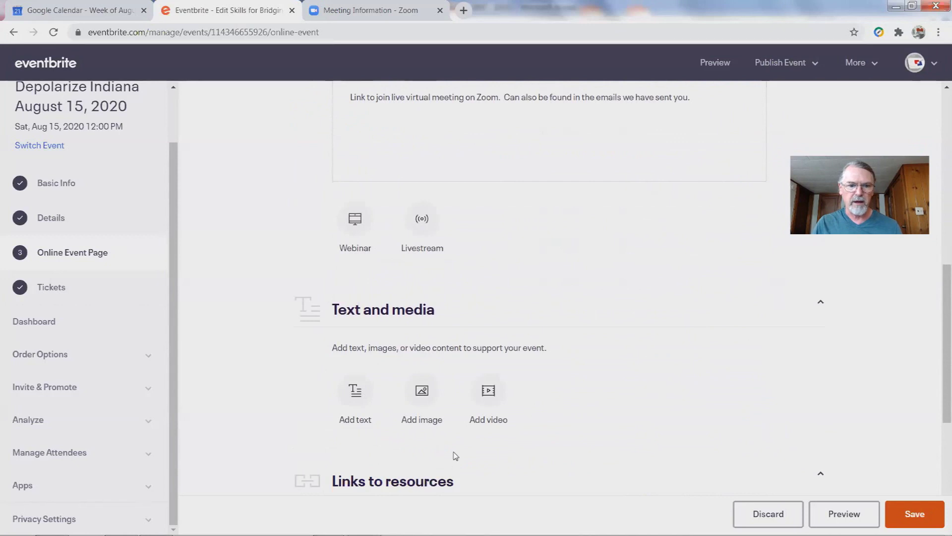
scroll(442, 233, up, 5)
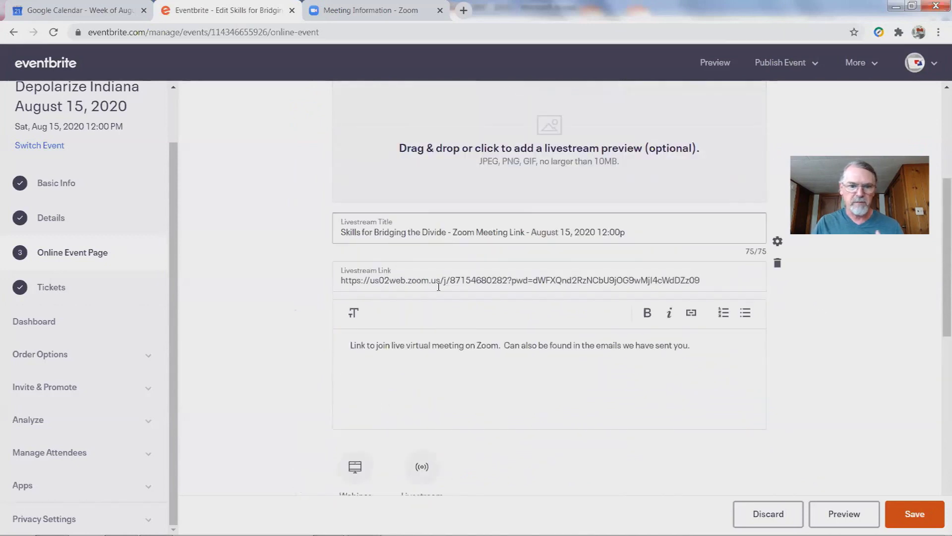
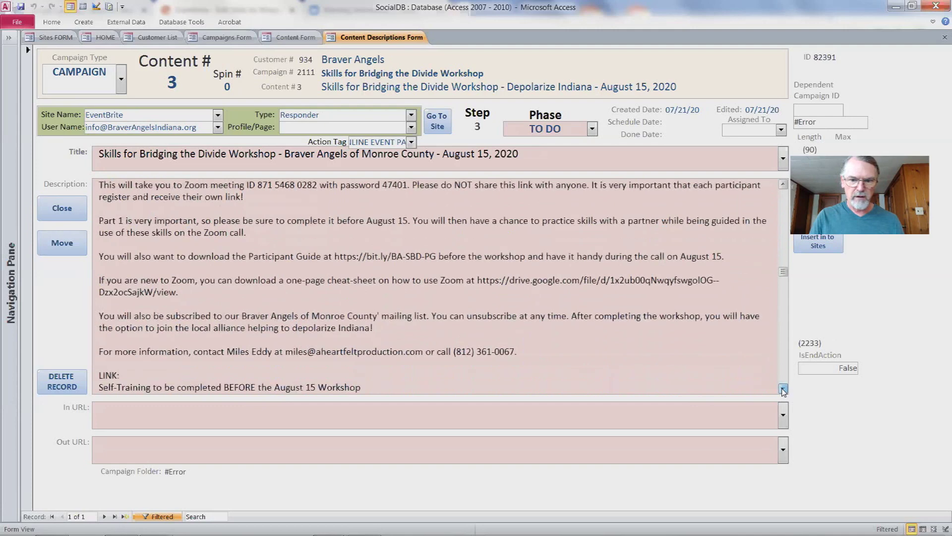
click(784, 389)
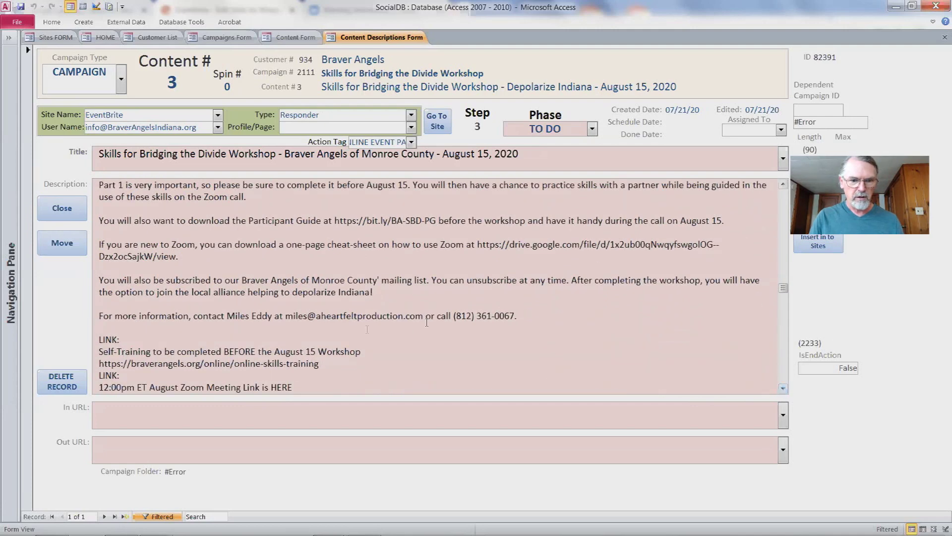
- Select the Access description from 'Part 1' through the contact phone line, then switch to Eventbrite
shift+click(546, 318)
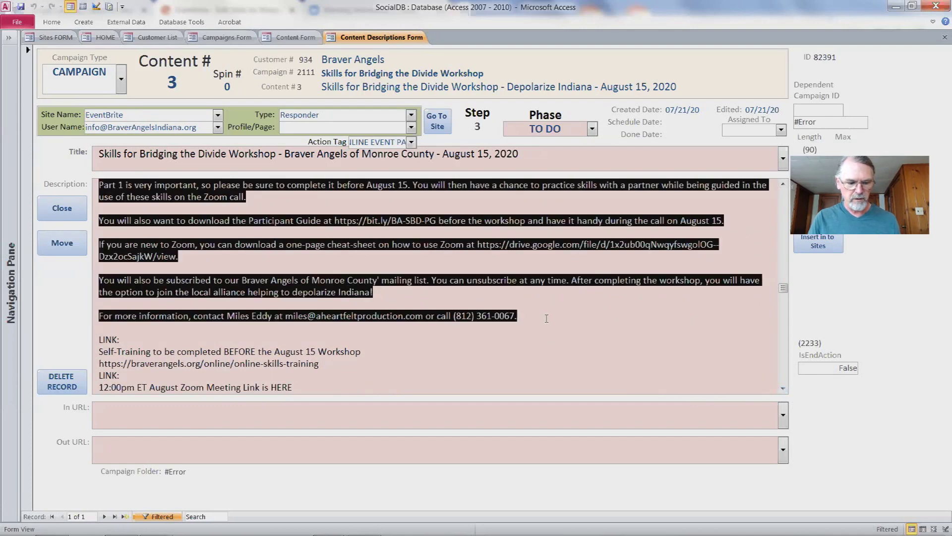
key(alt+Tab)
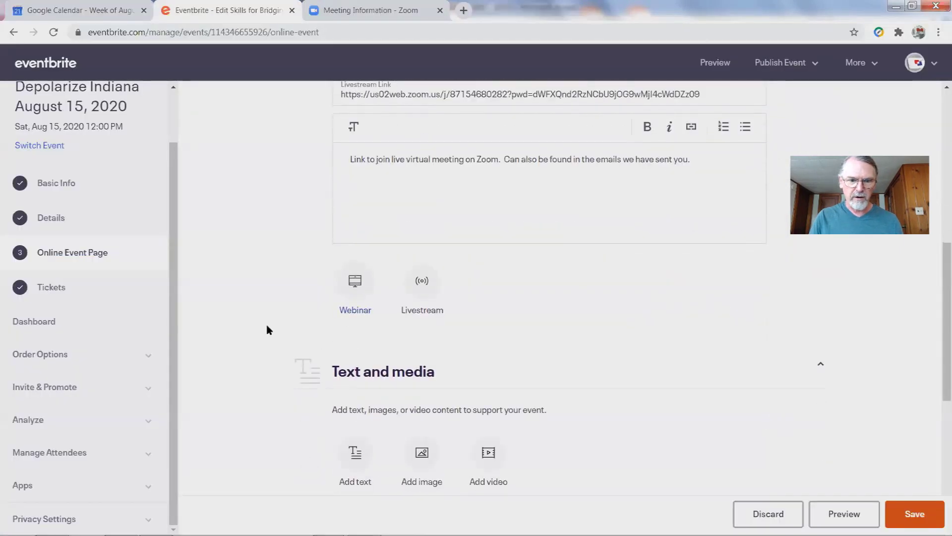
- Add a text block under Text and media and paste the workshop welcome message into it
scroll(266, 326, down, 3)
scroll(266, 330, up, 3)
scroll(267, 330, down, 4)
click(355, 266)
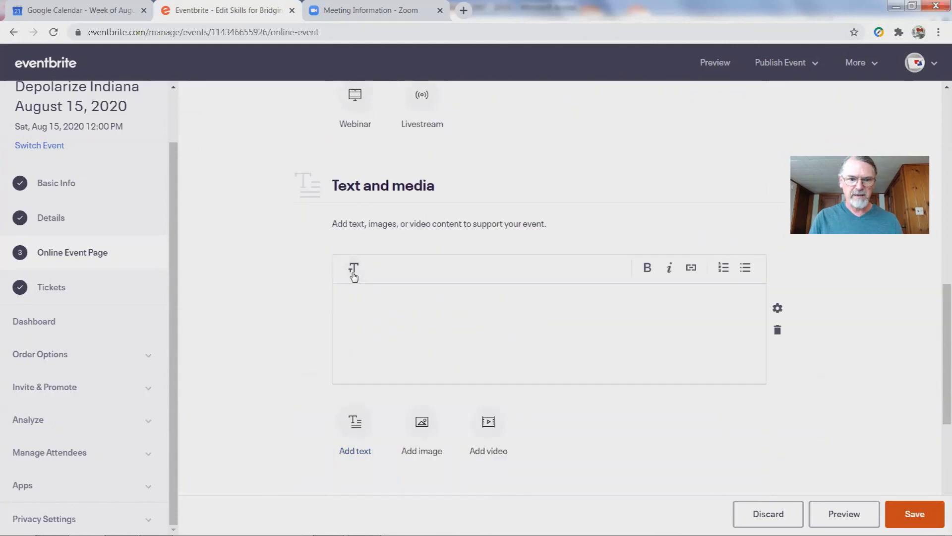
key(ctrl+v)
- Remove the blank lines before the plans-change paragraph and both parts, then select the Zoom URL
scroll(496, 252, up, 10)
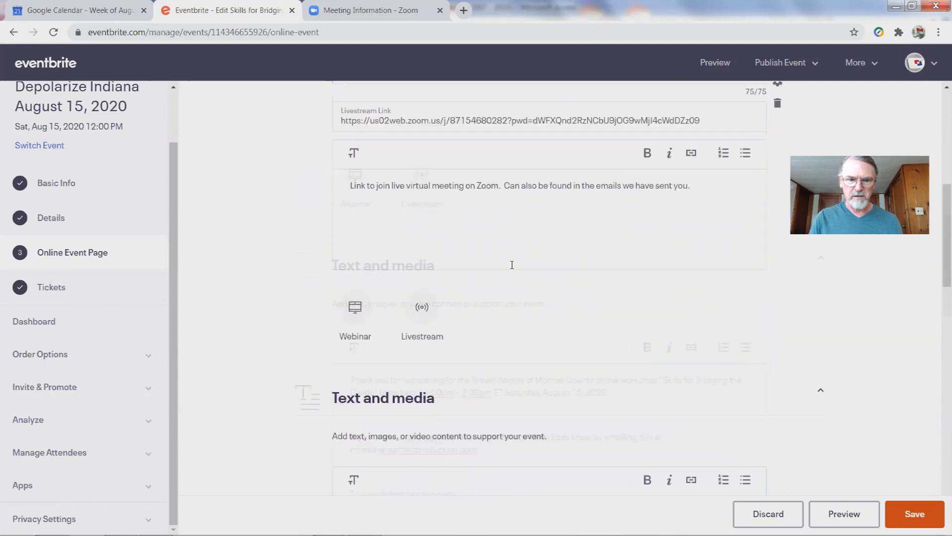
scroll(503, 332, down, 3)
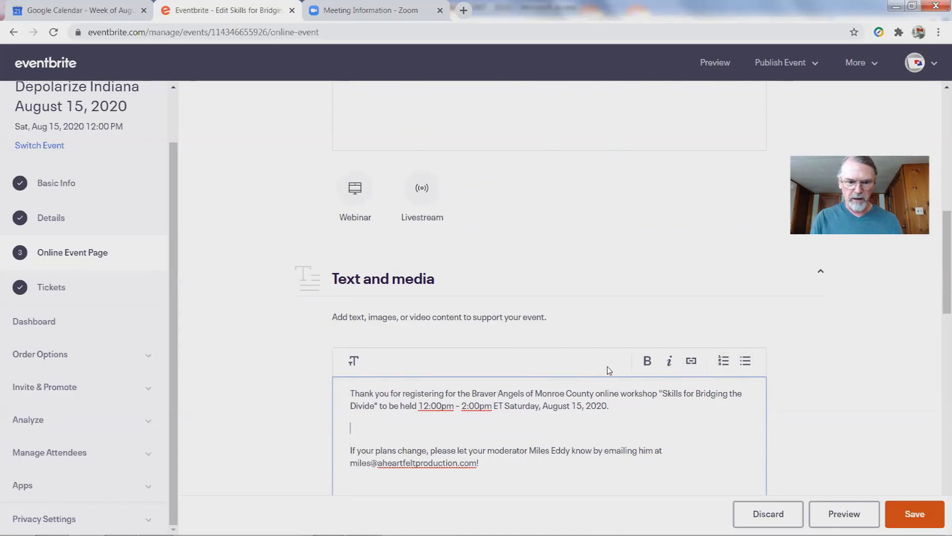
key(Delete)
key(Delete)
scroll(608, 368, down, 2)
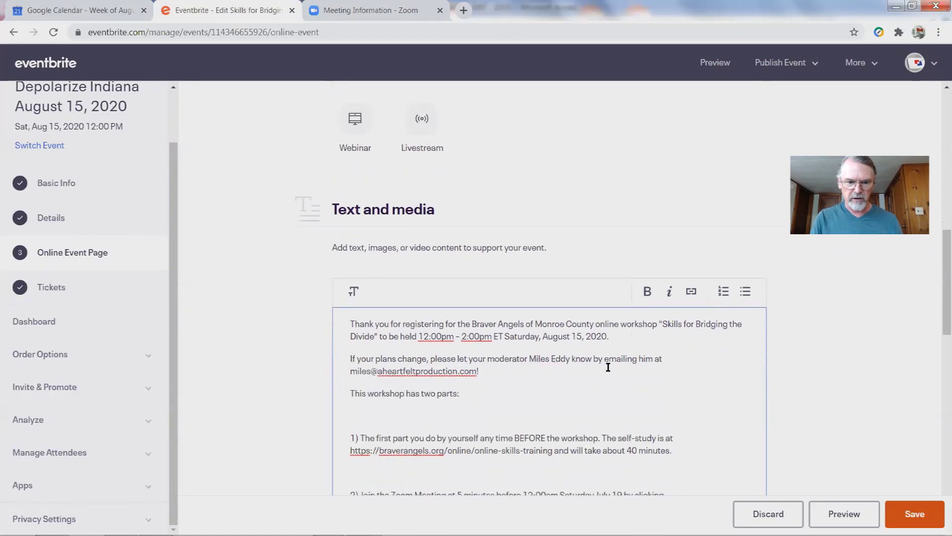
key(Delete)
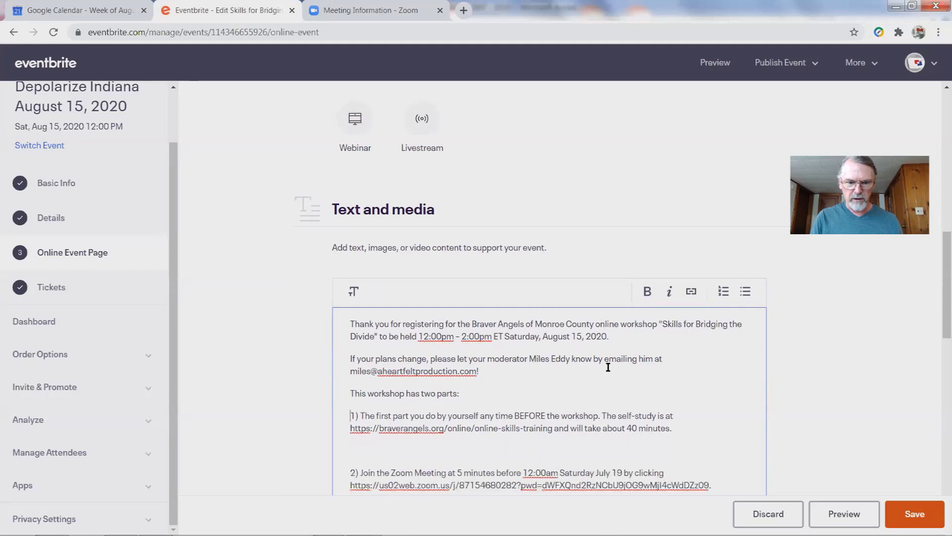
key(Delete)
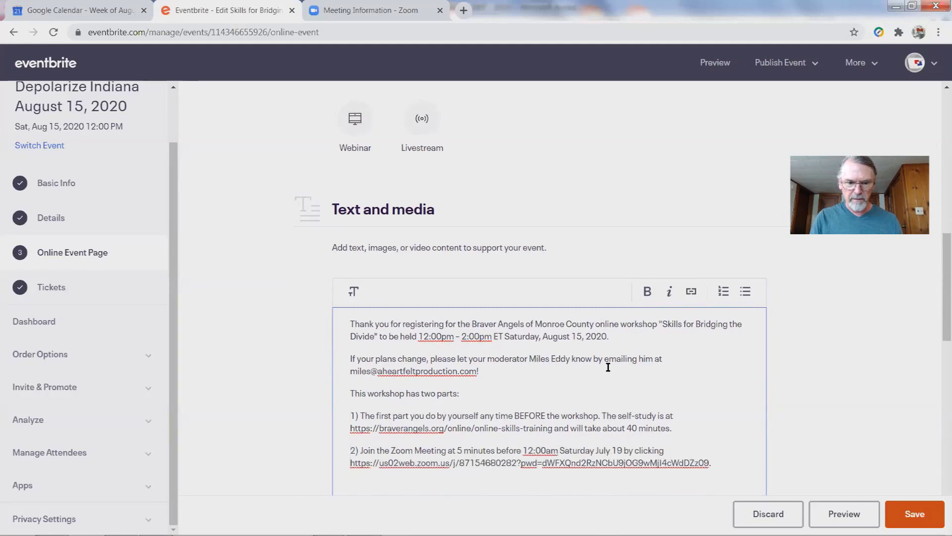
scroll(608, 369, down, 3)
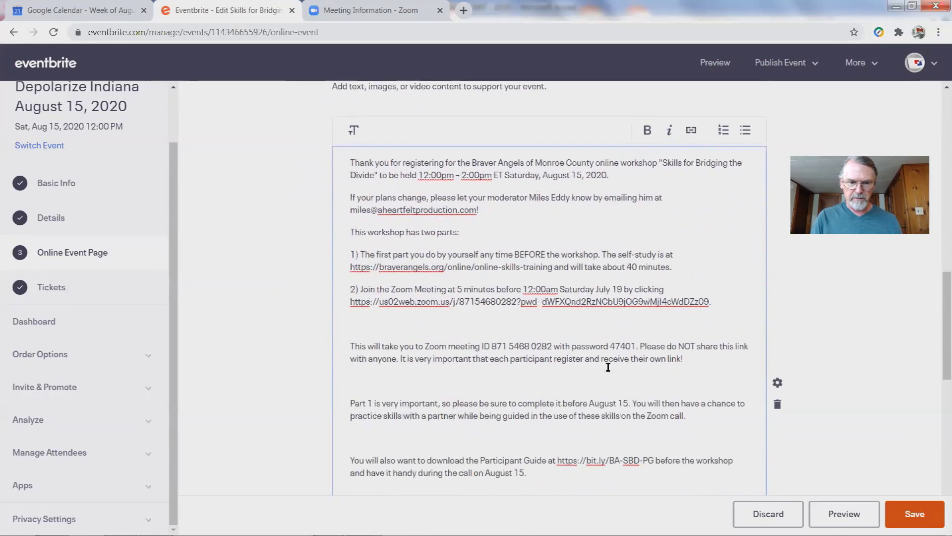
scroll(608, 367, down, 1)
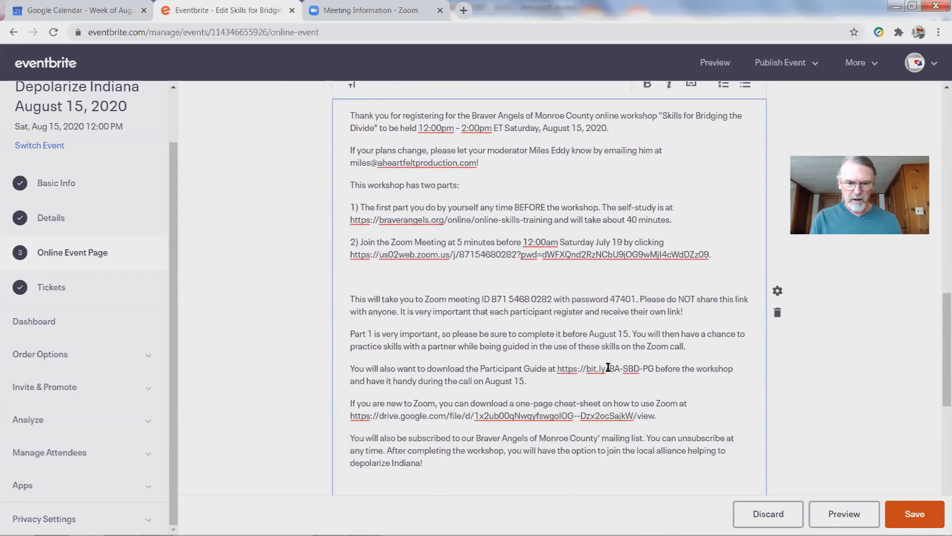
scroll(595, 352, up, 10)
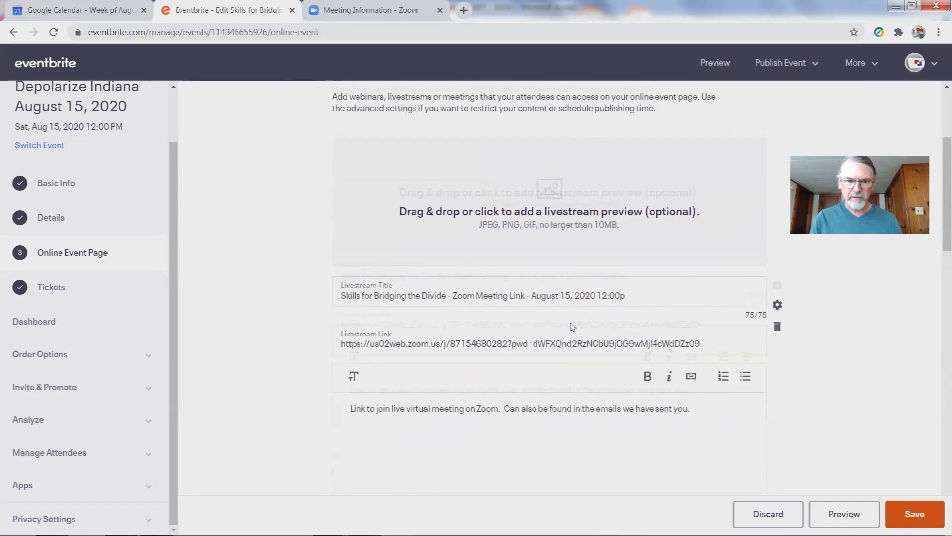
scroll(573, 328, down, 7)
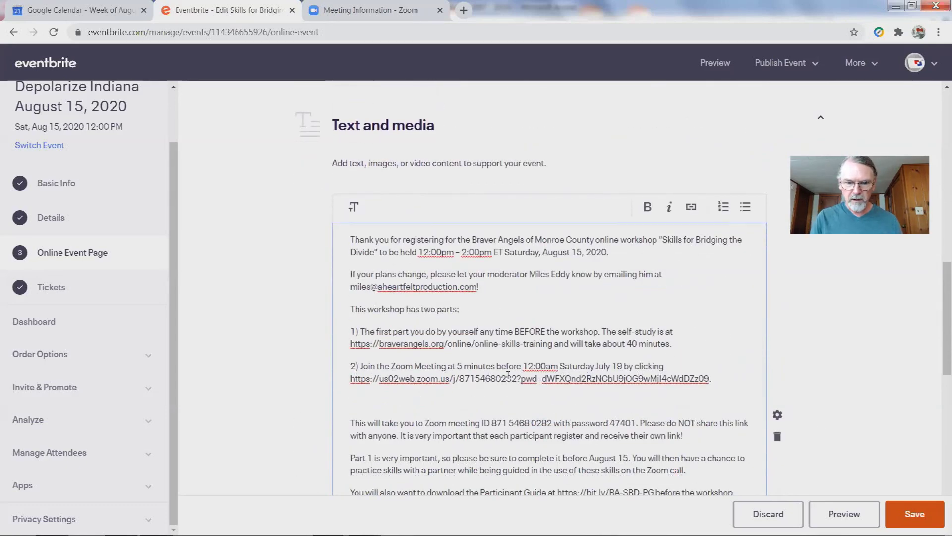
drag(351, 378, 721, 384)
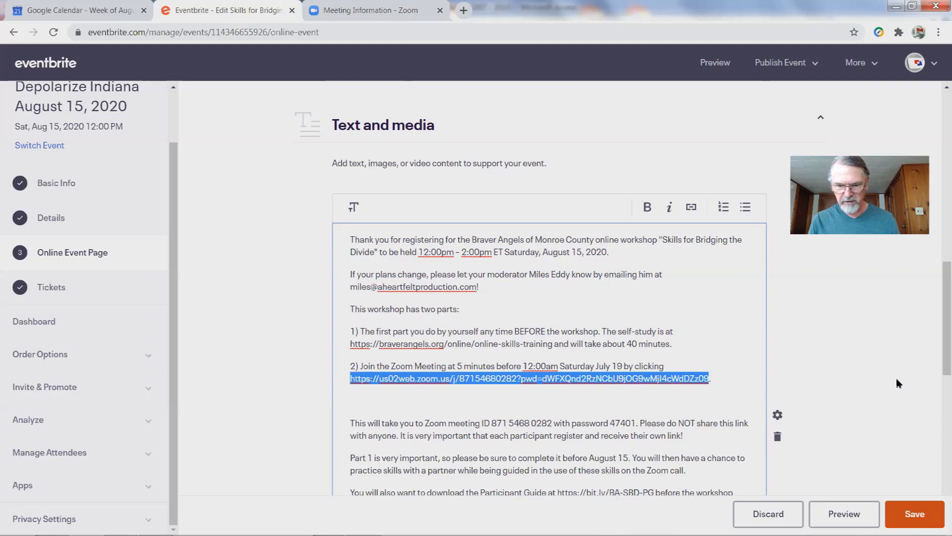
- Link the selected Zoom URL text to the Zoom meeting address
click(567, 342)
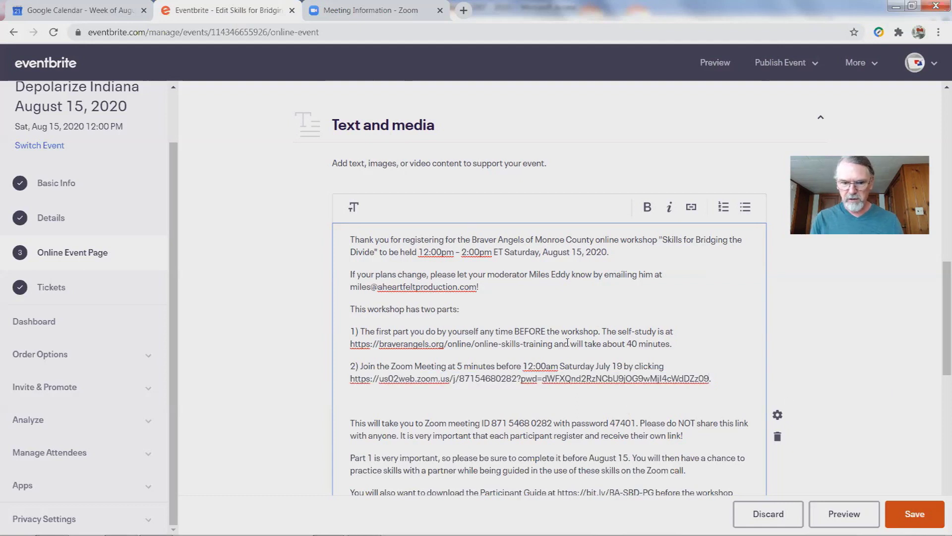
key(ctrl+z)
key(ctrl+c)
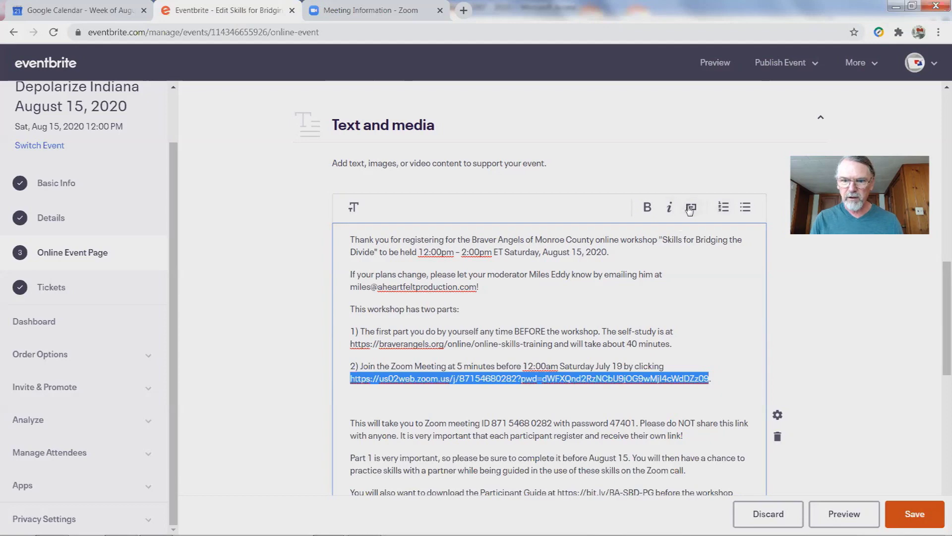
click(691, 208)
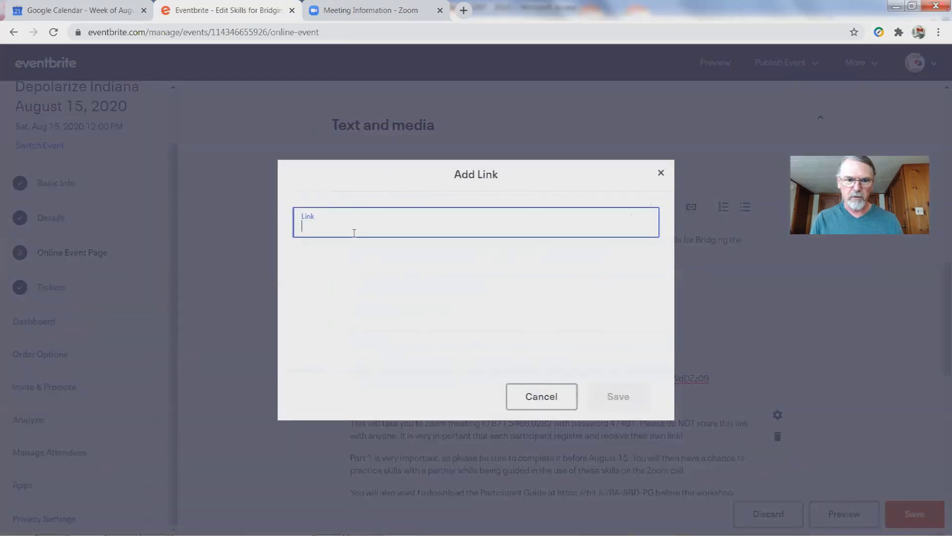
click(353, 233)
key(ctrl+v)
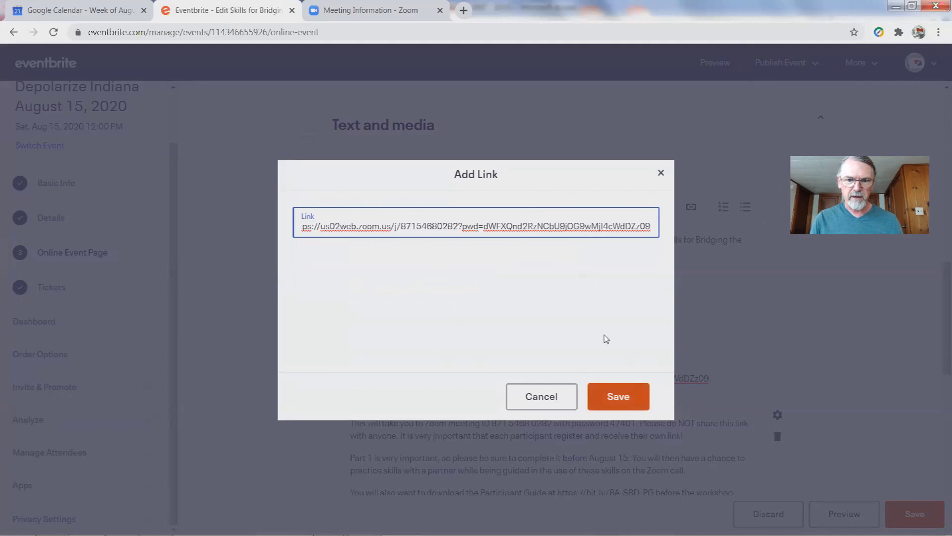
click(624, 397)
click(562, 423)
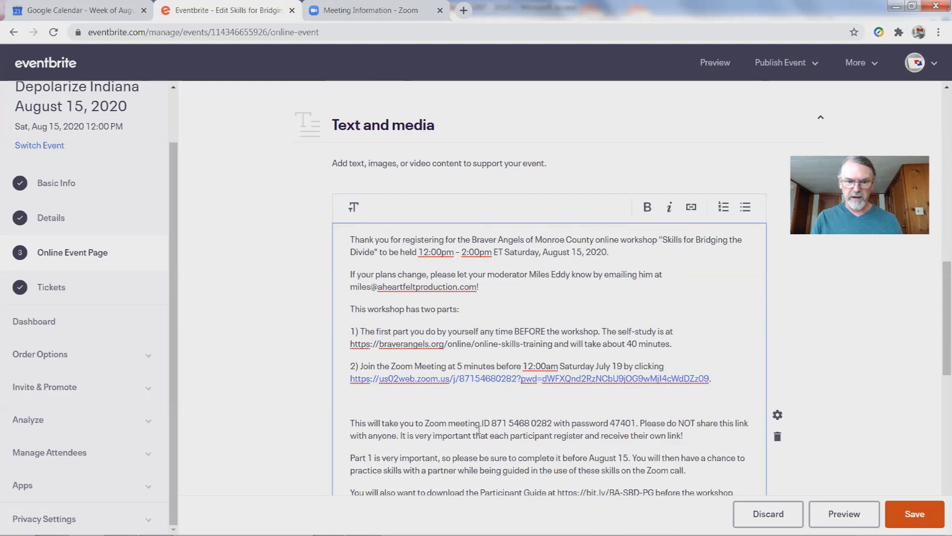
- Replace the raw Zoom URL in part 2 with the word HERE, linked to the Zoom meeting address
scroll(465, 435, down, 4)
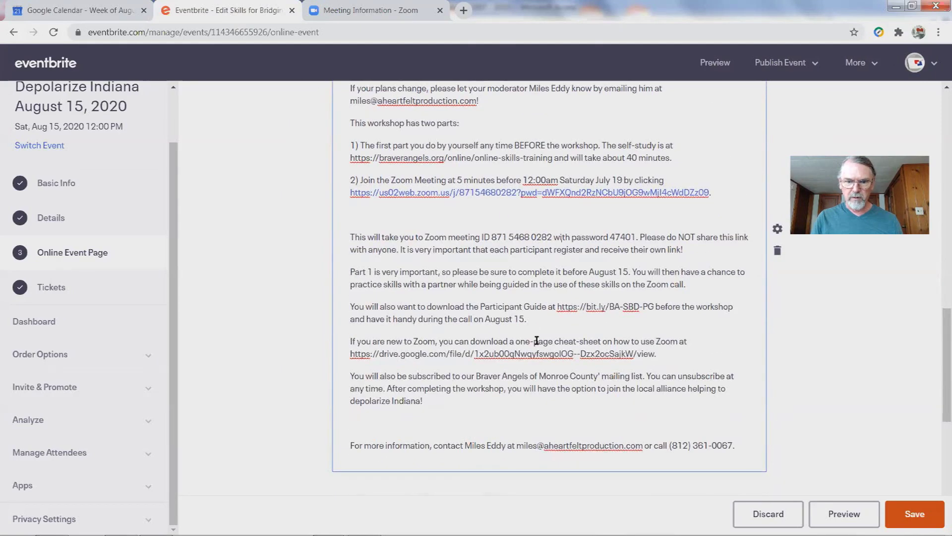
click(557, 307)
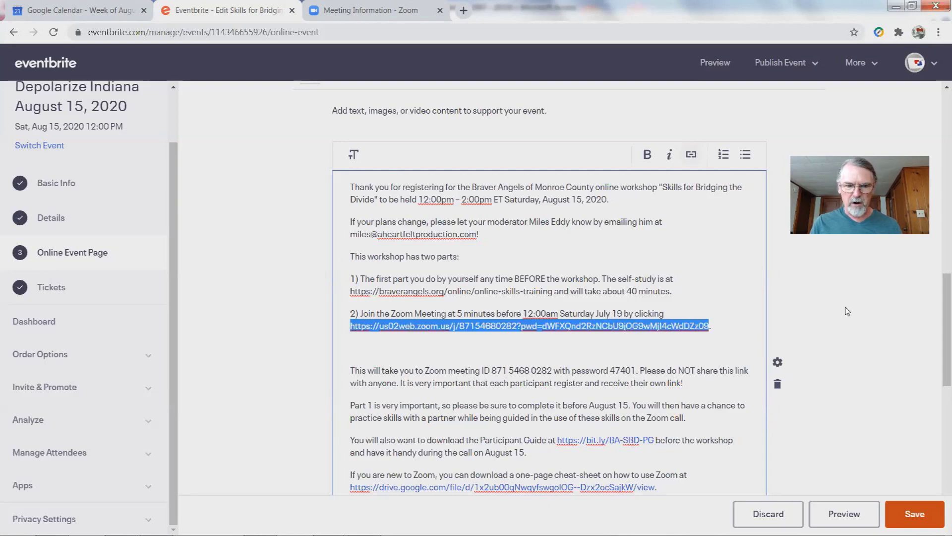
key(BackSpace)
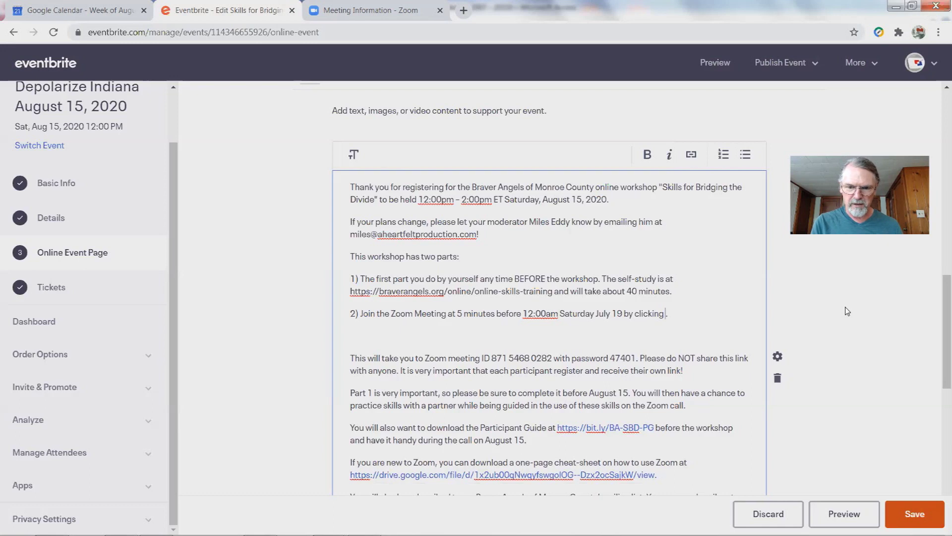
text(HERE)
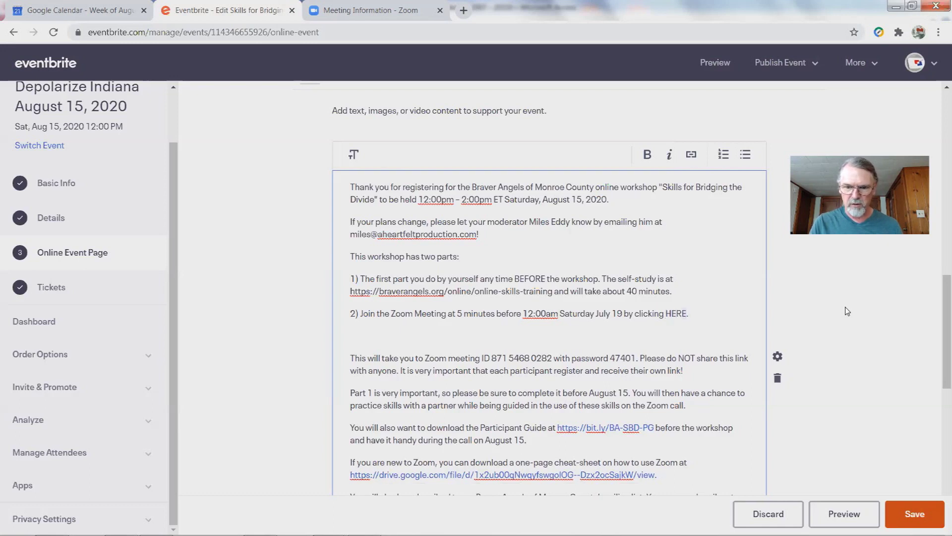
key(shift+Left)
key(shift+Left)
key(shift+Left)
key(shift+Left)
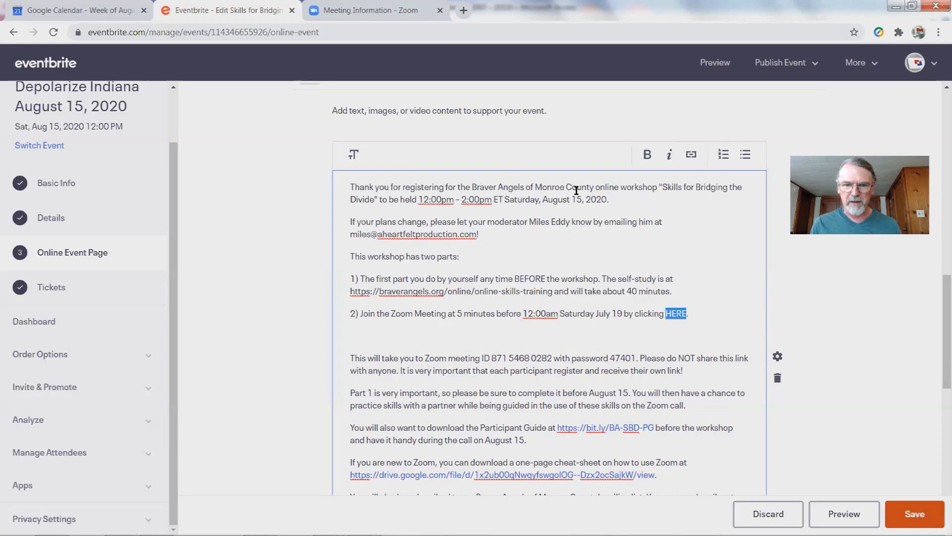
scroll(675, 199, up, 1)
click(691, 216)
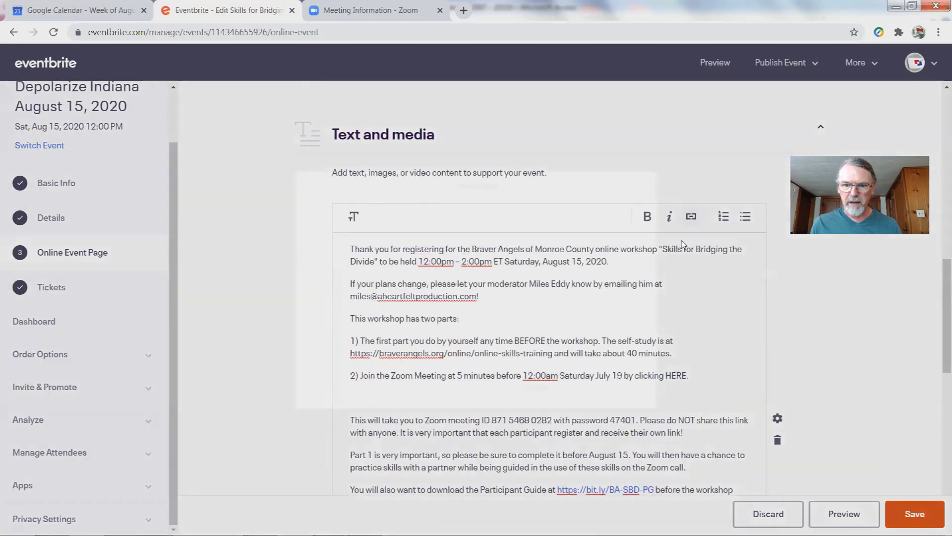
click(425, 221)
key(ctrl+v)
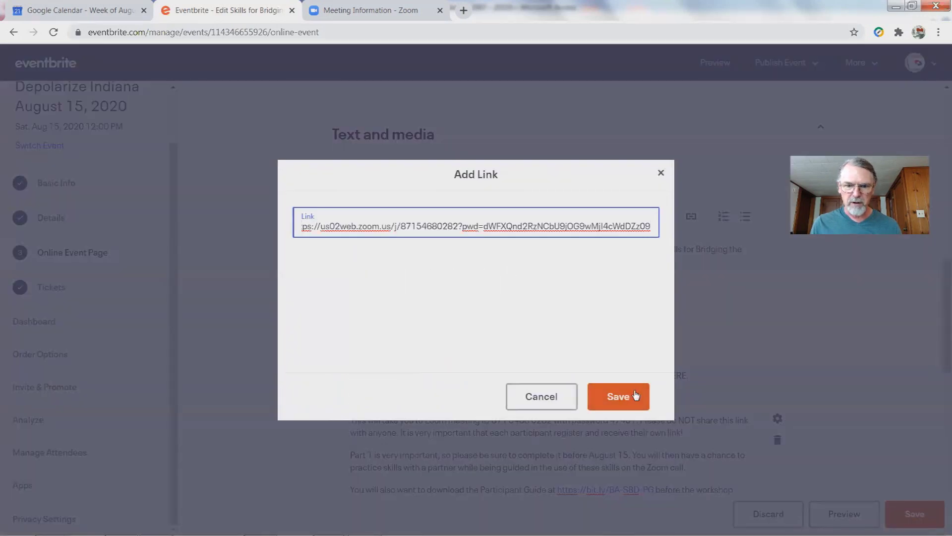
click(619, 397)
click(581, 421)
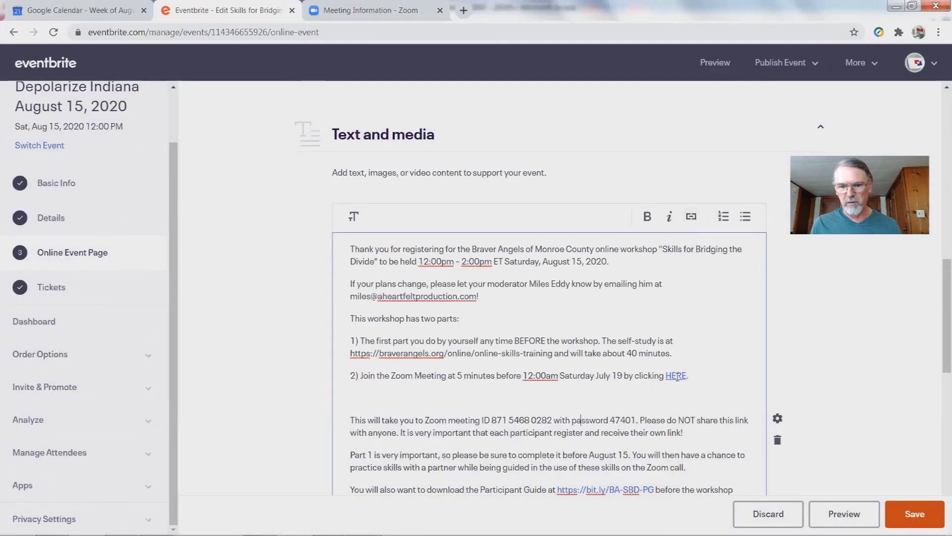
click(578, 389)
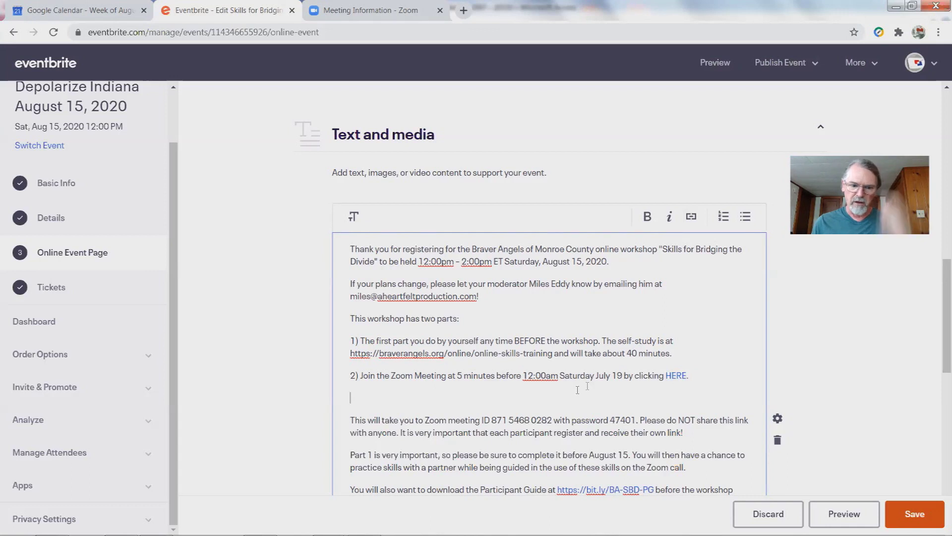
scroll(403, 282, down, 2)
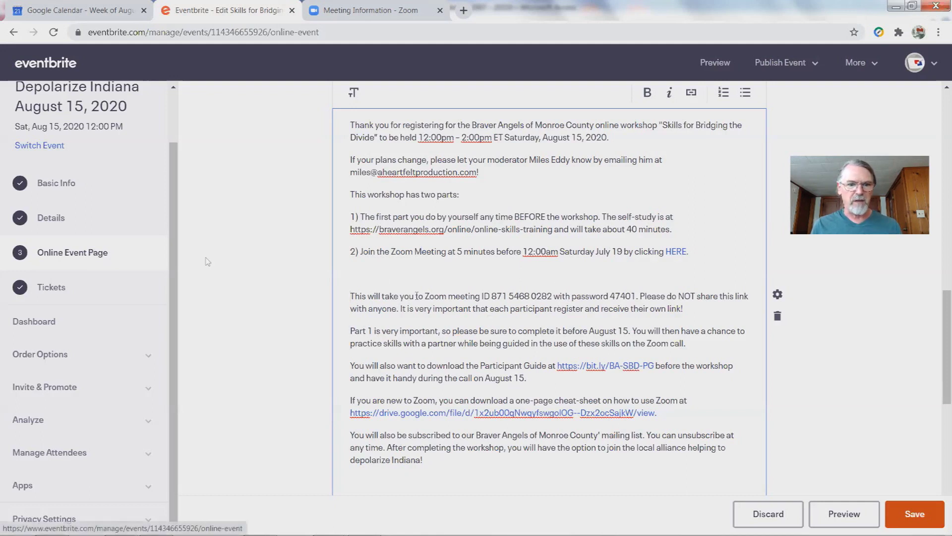
- Select the Self-Training link title line in the Access record and return to Eventbrite
scroll(433, 317, down, 3)
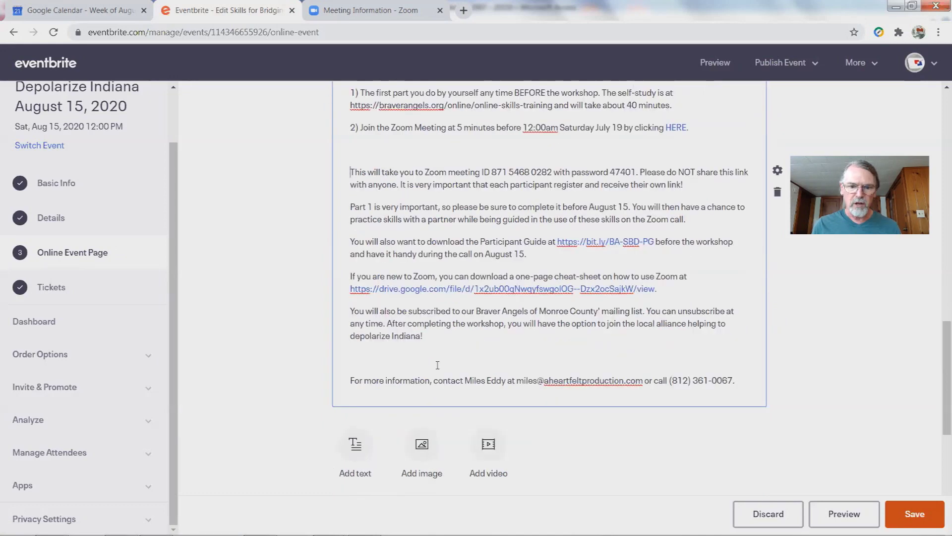
scroll(437, 365, down, 4)
scroll(404, 385, down, 3)
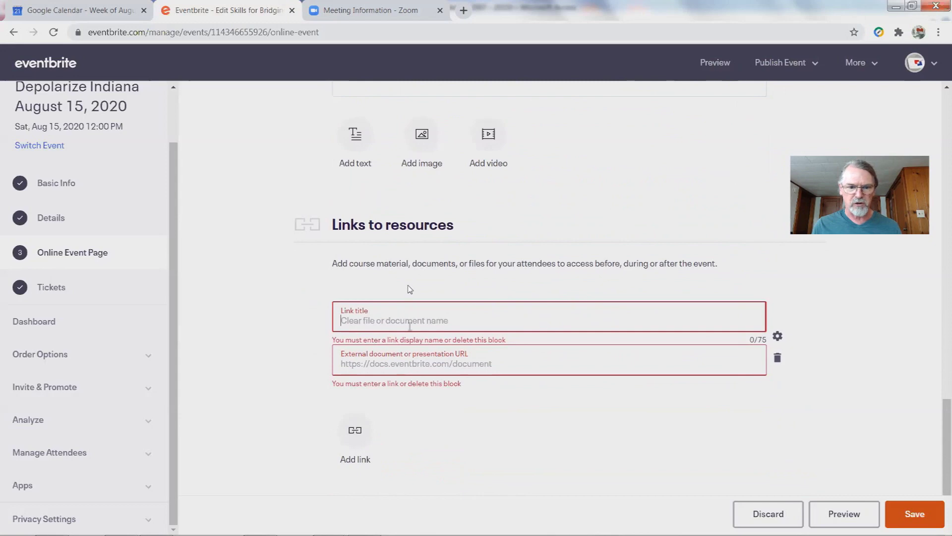
key(alt+Tab)
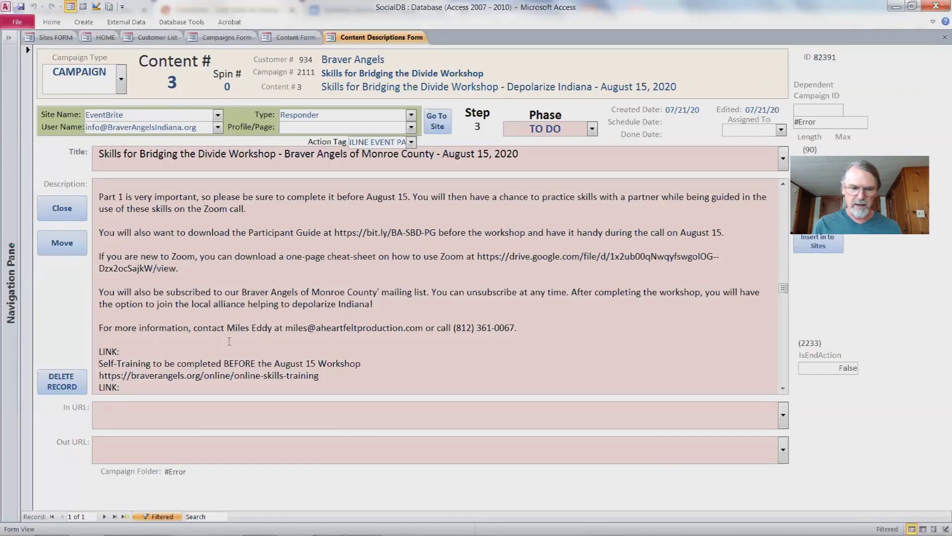
key(Down)
key(Down)
key(Down)
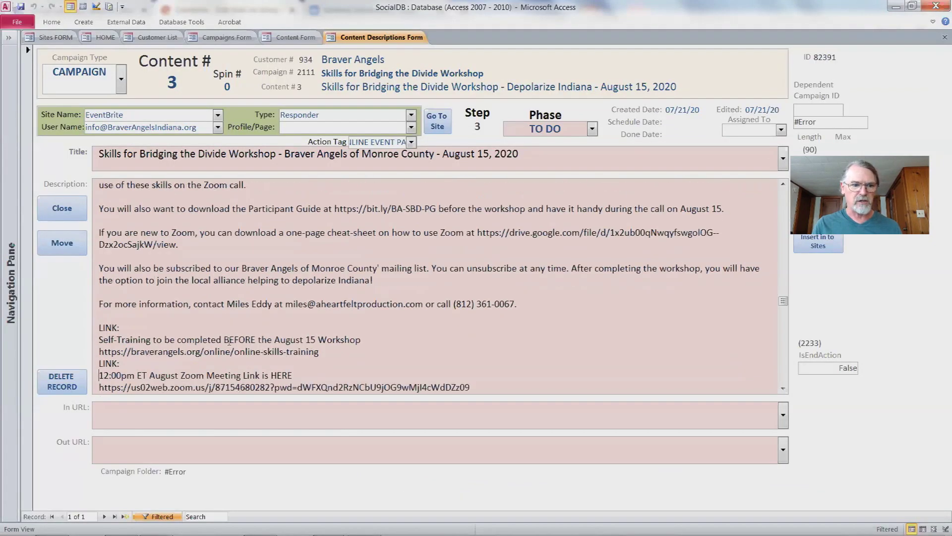
key(shift+End)
key(ctrl+c)
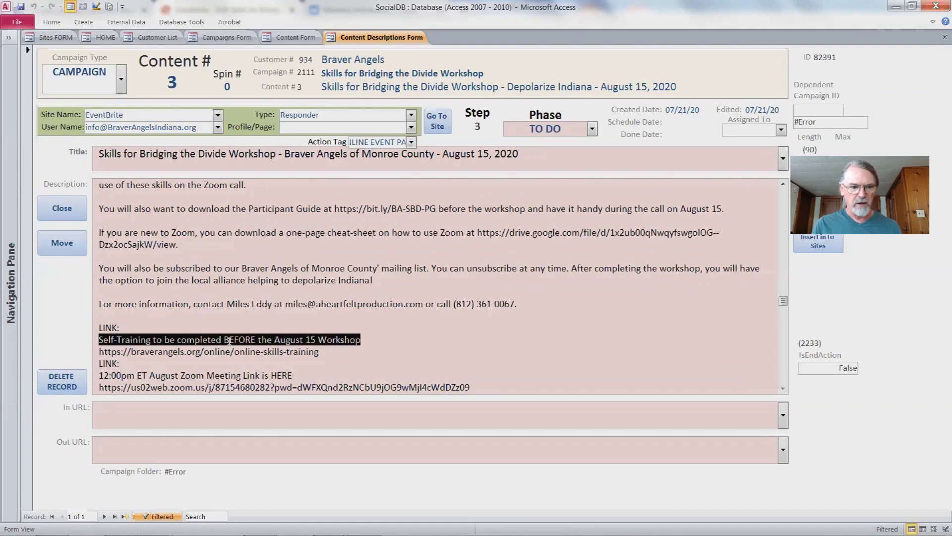
key(alt+Tab)
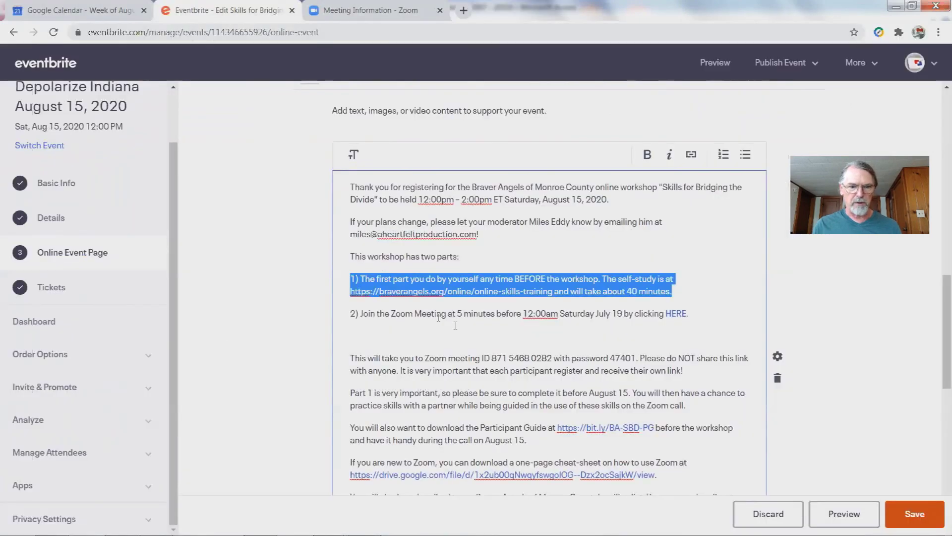
- Title the first resource link 'Self-Training to be completed BEFORE the August 15 Workshop'
click(389, 387)
scroll(390, 388, down, 8)
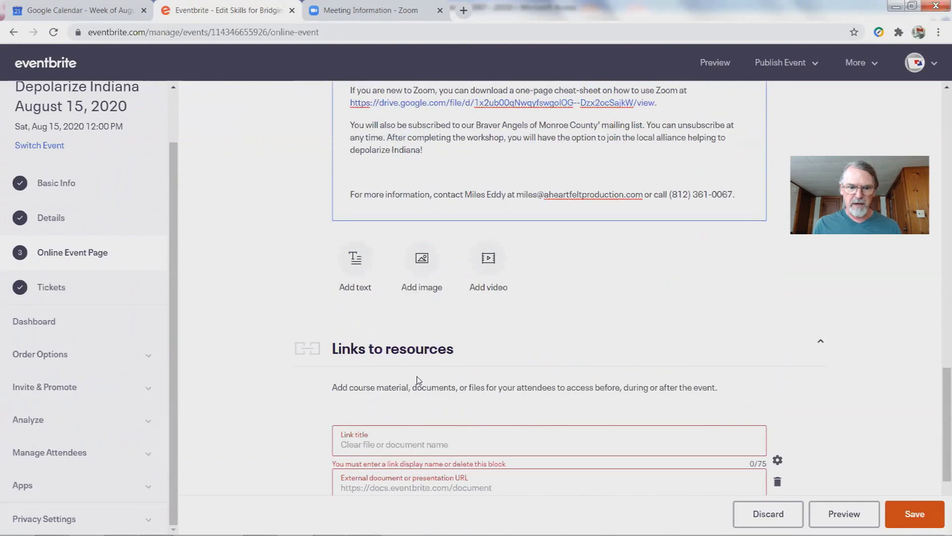
scroll(419, 380, down, 1)
click(374, 385)
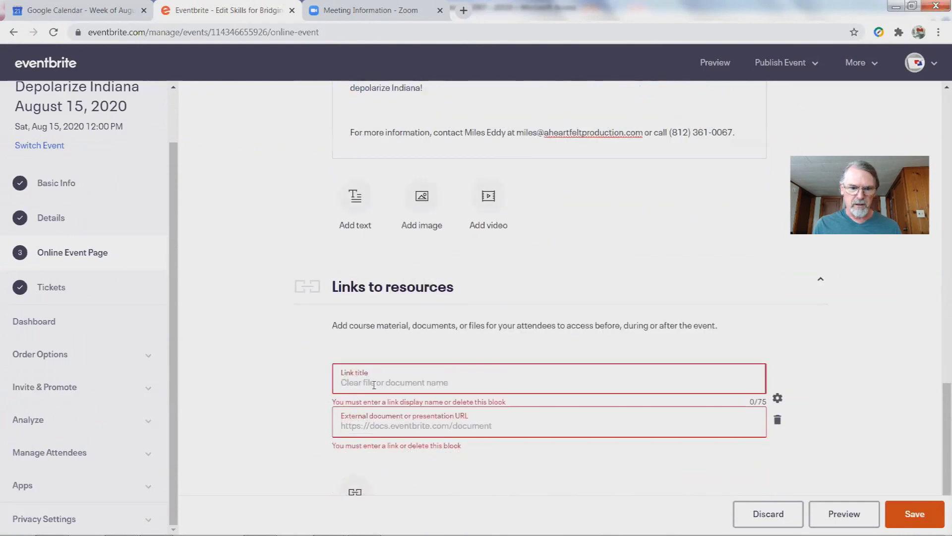
key(ctrl+v)
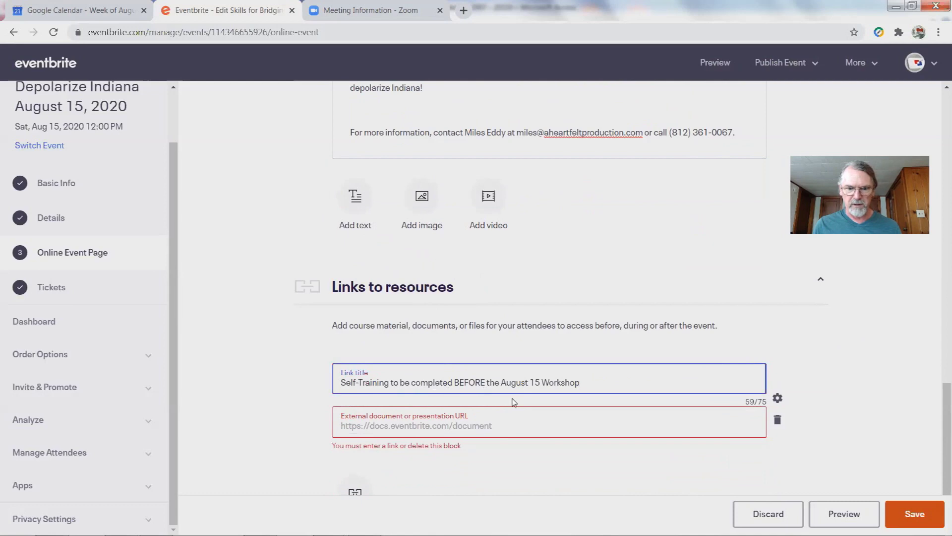
- Copy the online skills training URL from the Access record for the first link's address
click(367, 425)
key(alt+Tab)
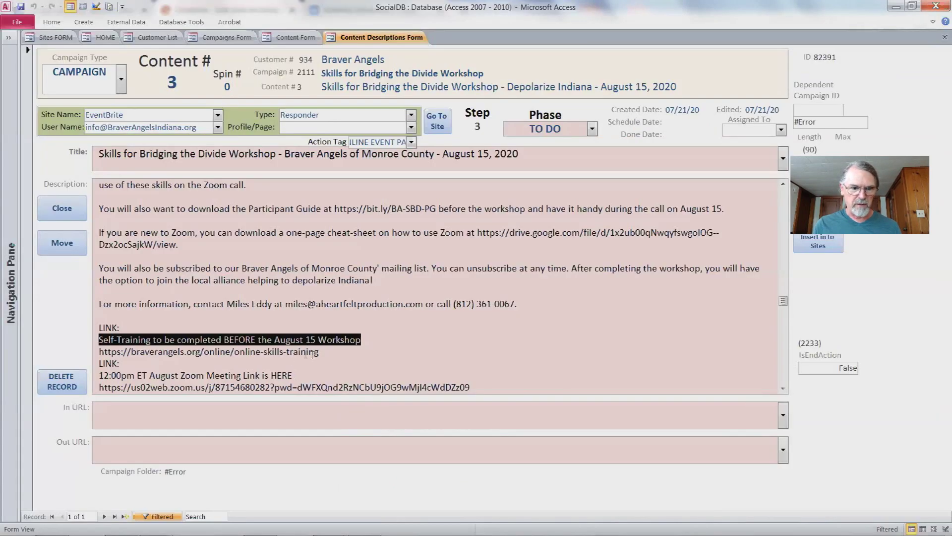
drag(321, 352, 94, 348)
key(ctrl+c)
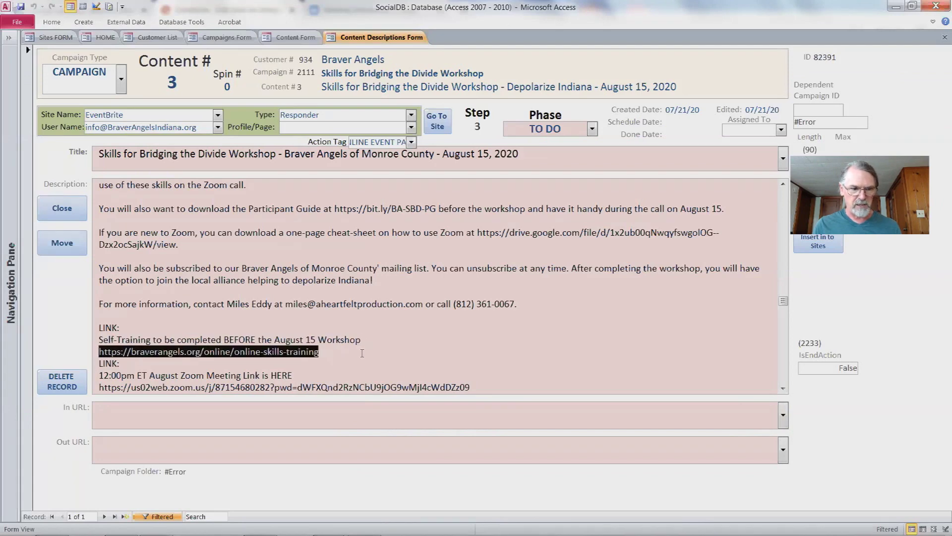
key(alt+Tab)
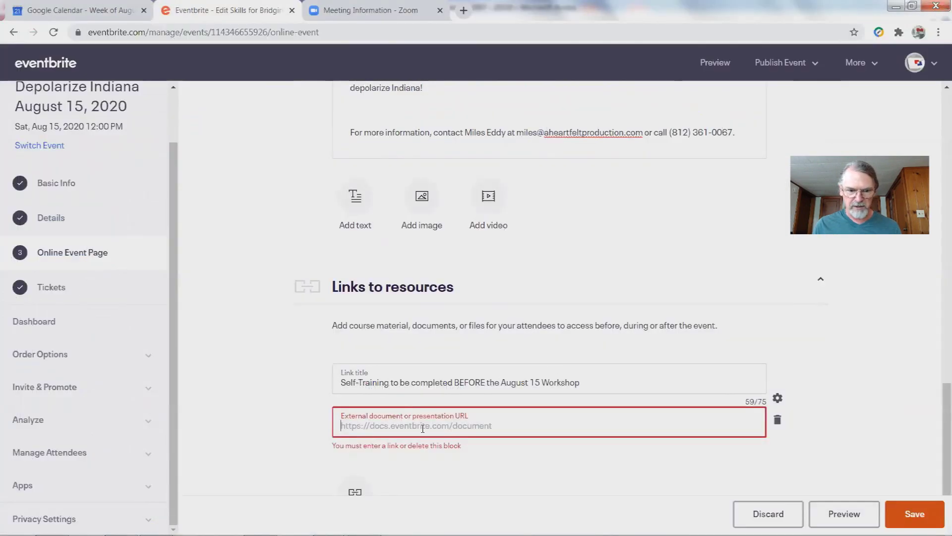
key(ctrl+v)
scroll(513, 428, down, 2)
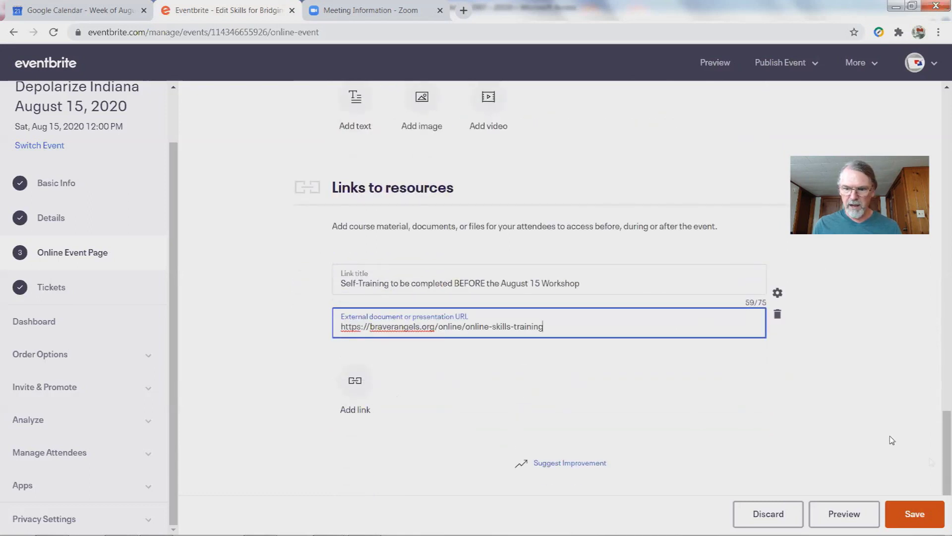
click(931, 507)
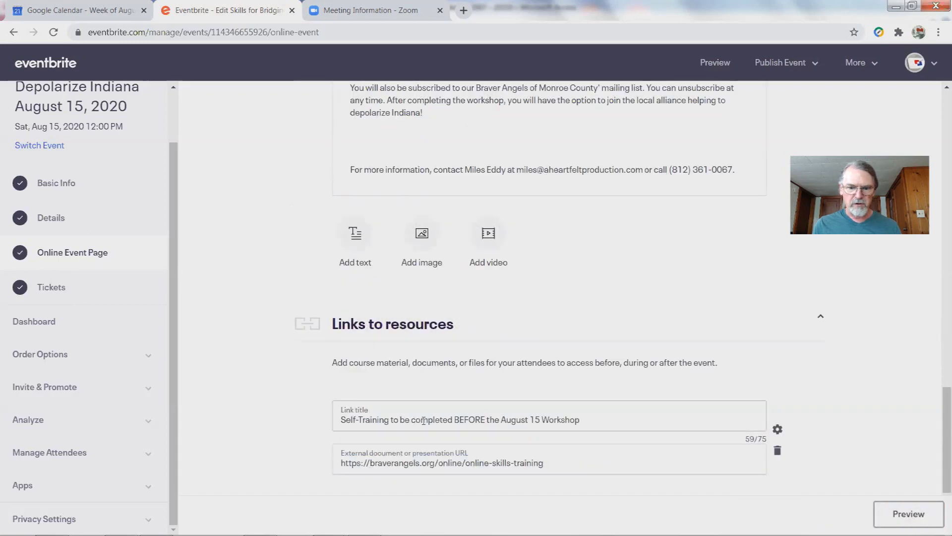
scroll(424, 421, down, 3)
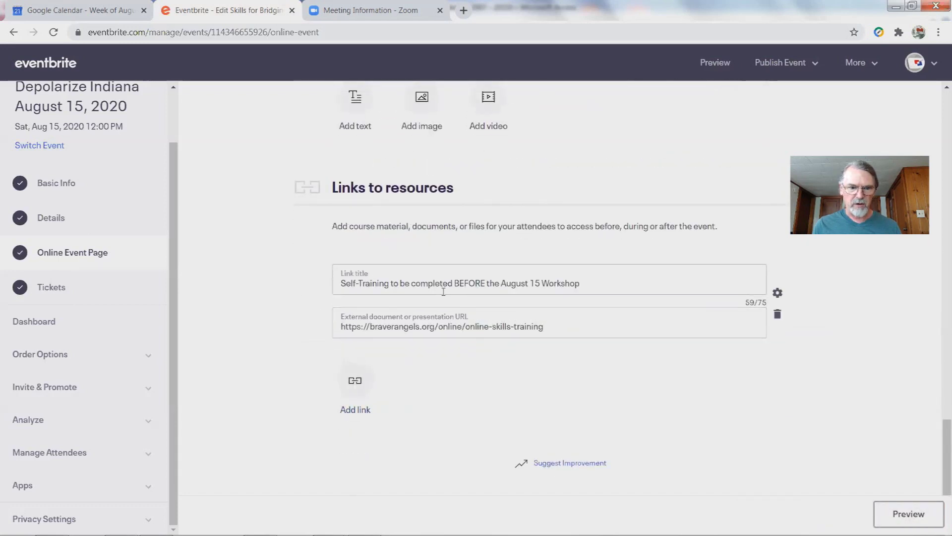
drag(590, 283, 266, 306)
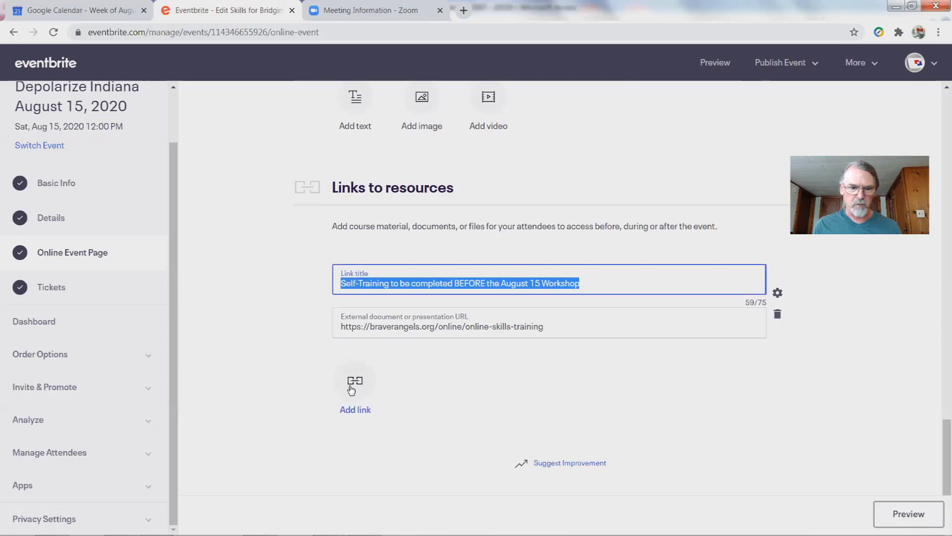
click(337, 393)
- Add a second resource link titled '12:00pm ET August Zoom Meeting Link is HERE'
click(367, 395)
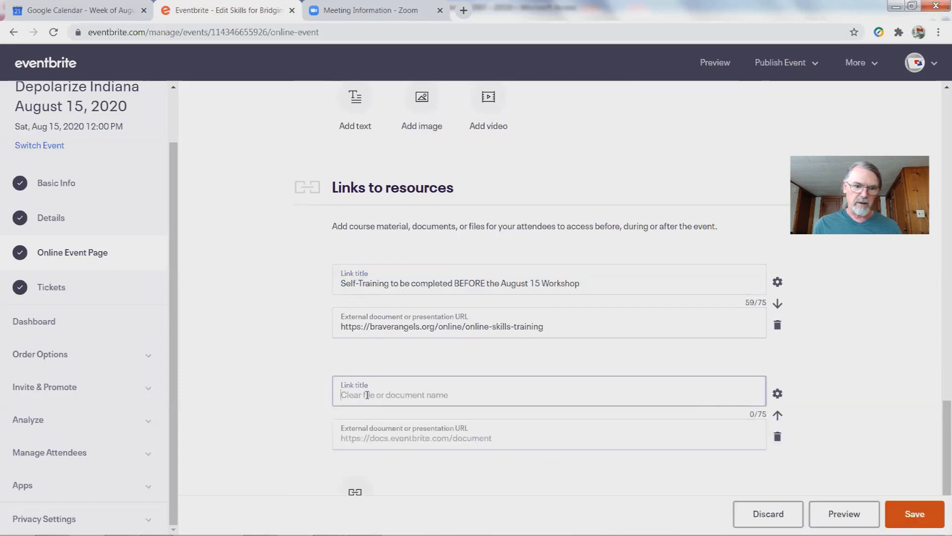
key(alt+Tab)
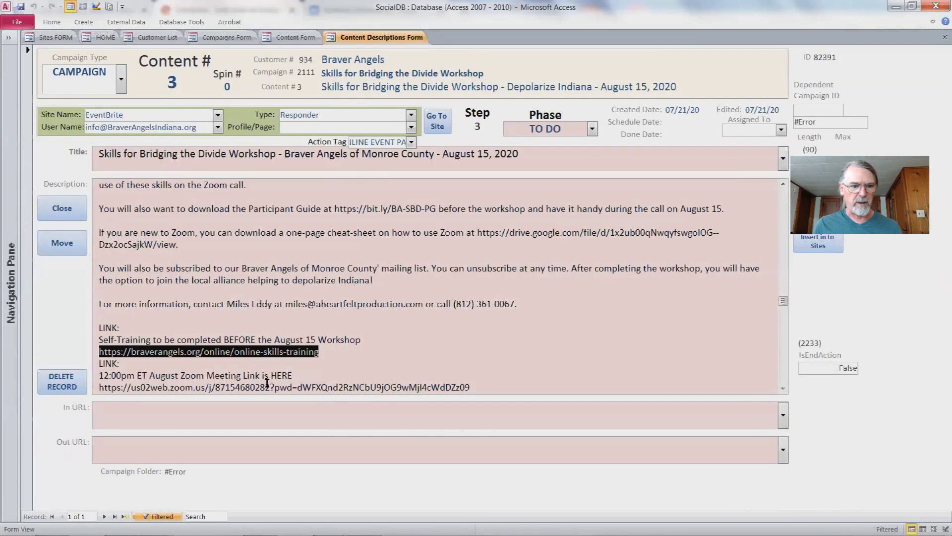
drag(294, 376, 99, 377)
key(ctrl+c)
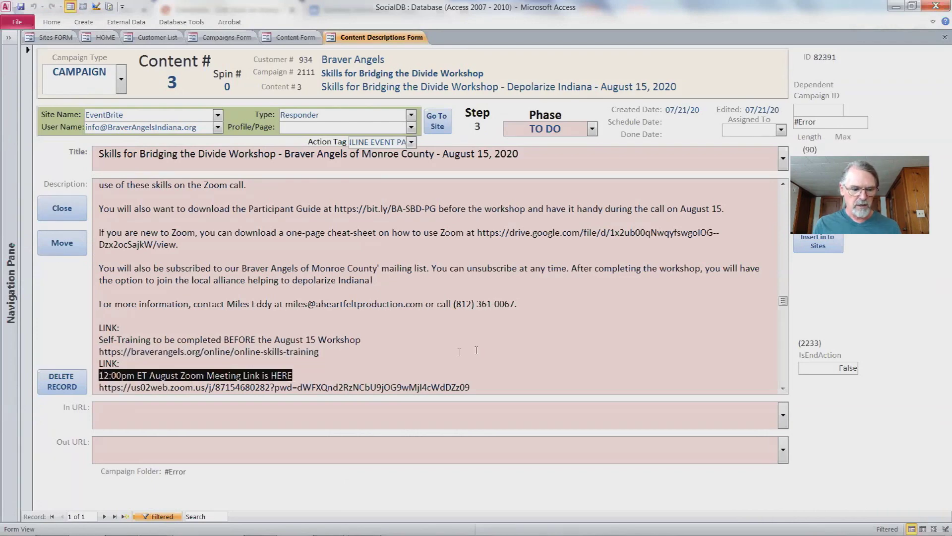
key(alt+Tab)
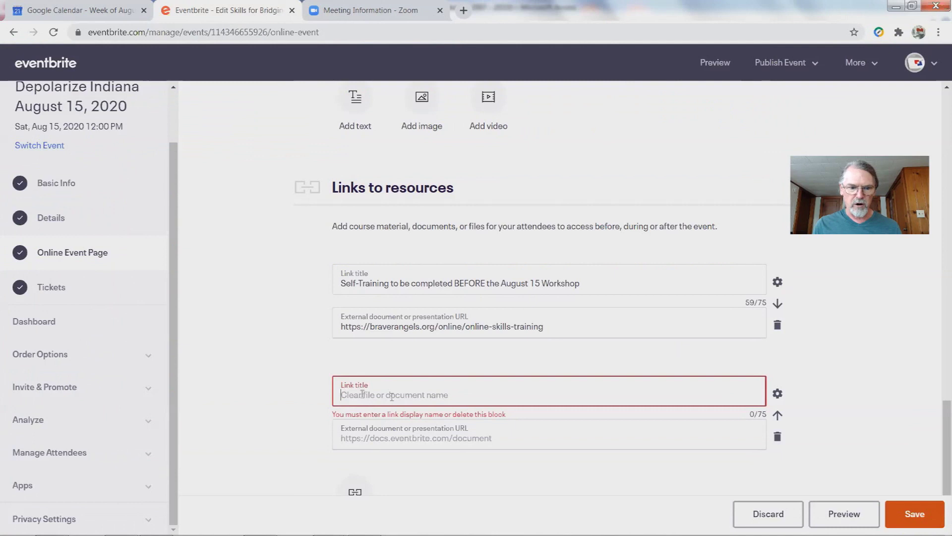
key(ctrl+v)
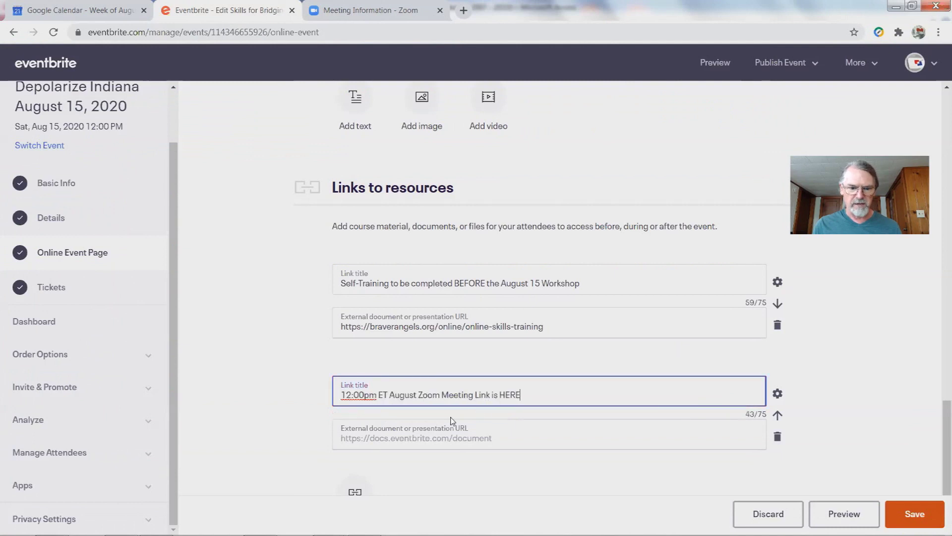
- Enter the Zoom meeting URL as the second link's address and save
click(426, 438)
key(ctrl+v)
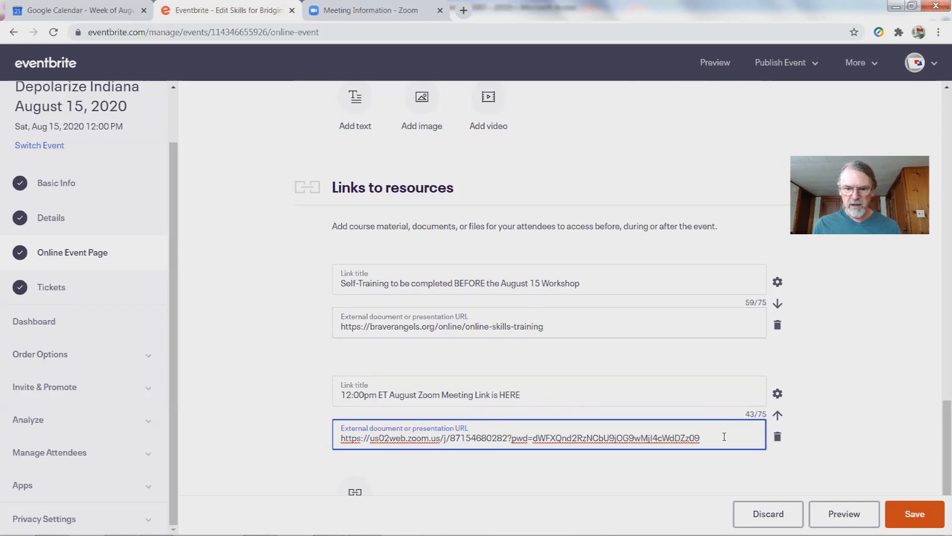
click(912, 513)
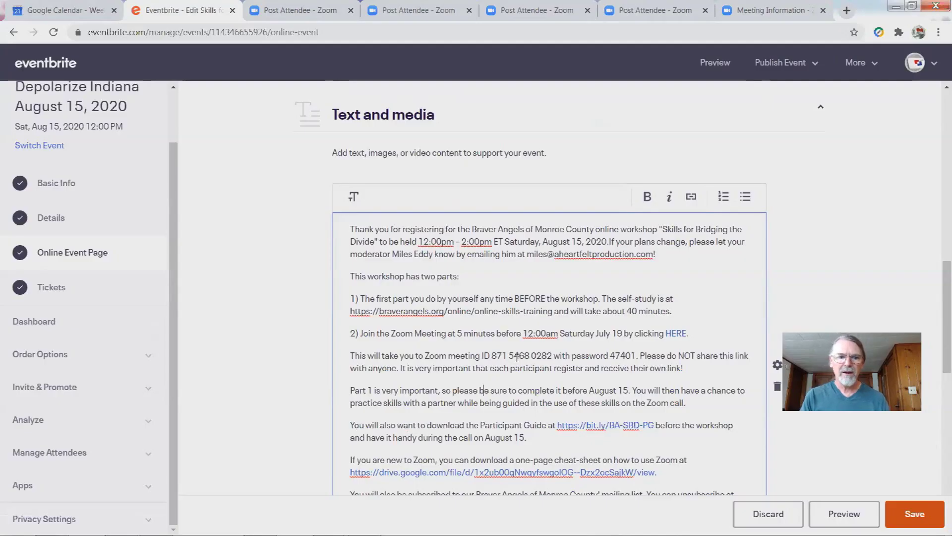
- Check both resource link titles and save the online event page again
scroll(441, 389, down, 6)
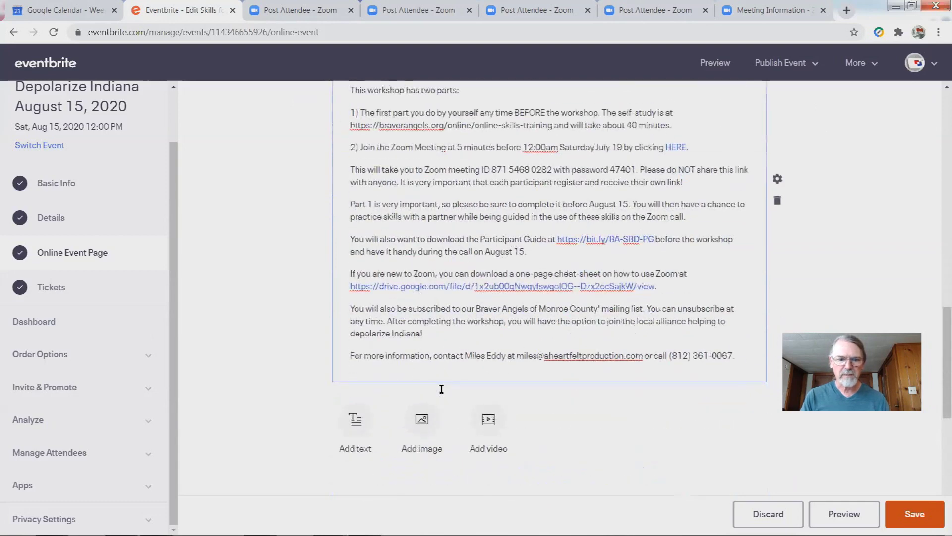
scroll(359, 311, down, 2)
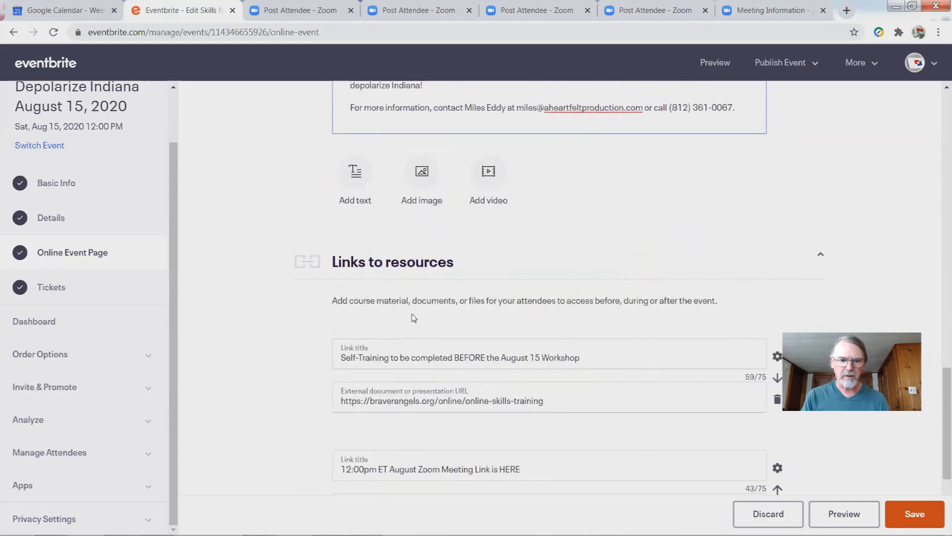
scroll(449, 421, down, 1)
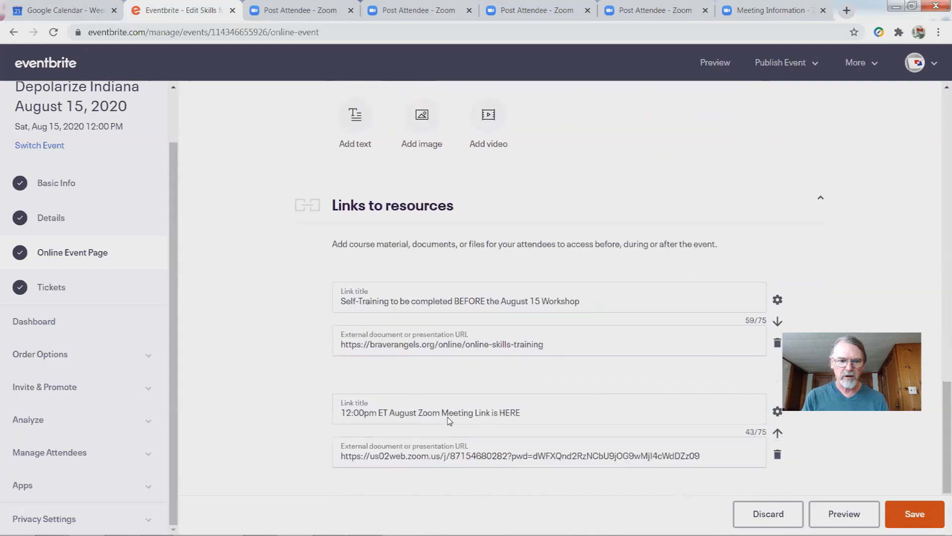
scroll(449, 421, down, 1)
drag(599, 237, 266, 230)
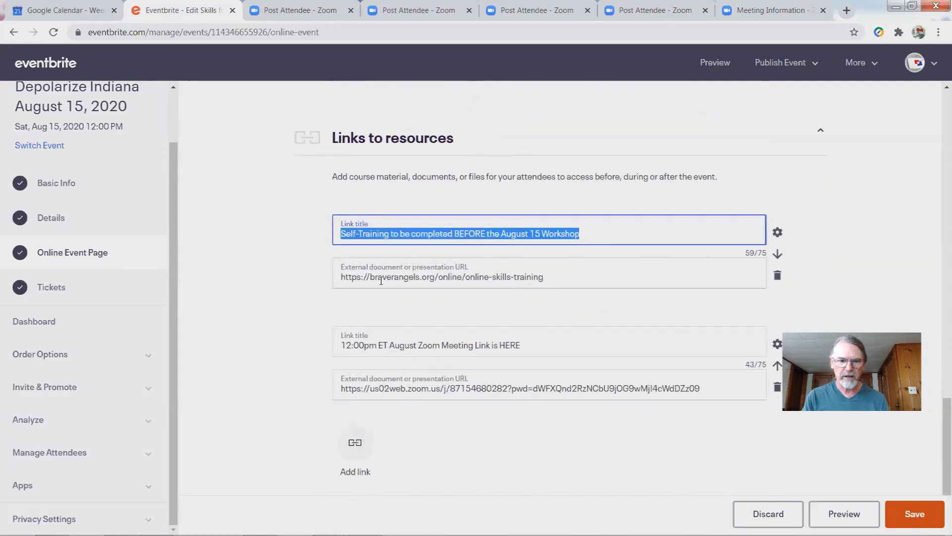
drag(549, 345, 286, 351)
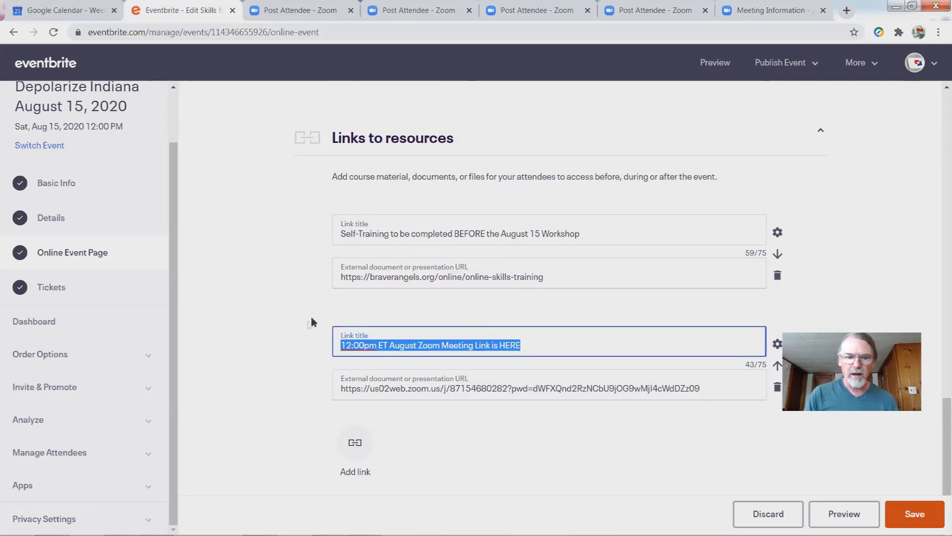
scroll(311, 321, up, 10)
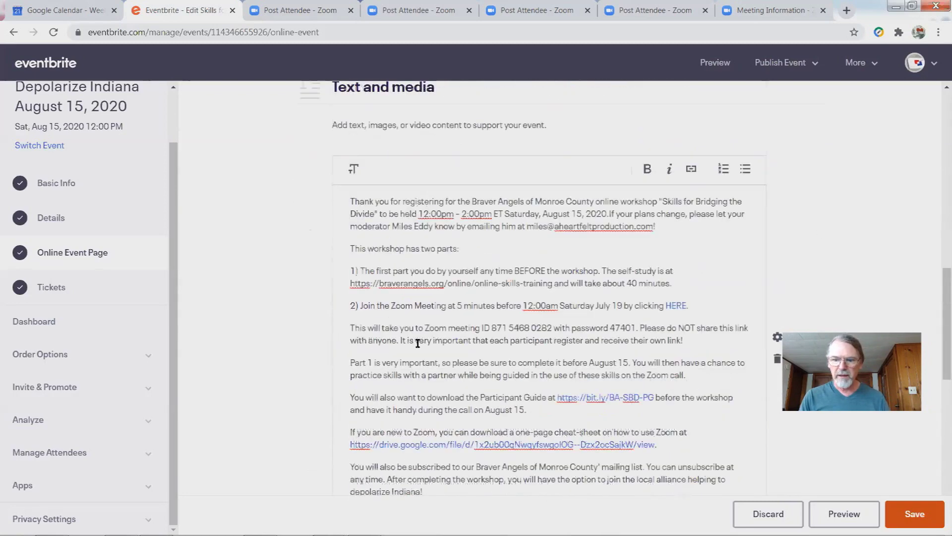
scroll(417, 343, down, 12)
click(914, 513)
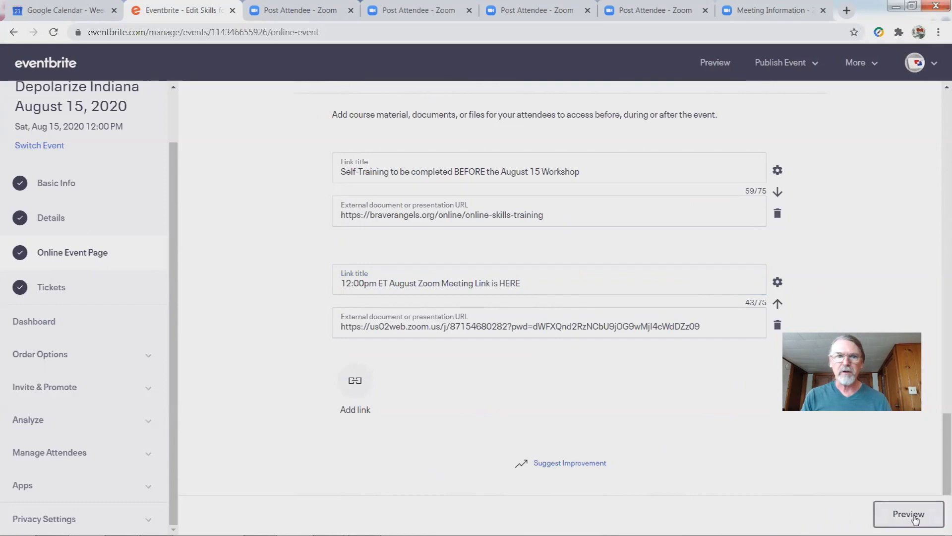
- Preview the online event page, compare it with the Access description, and test the Zoom video link
click(915, 519)
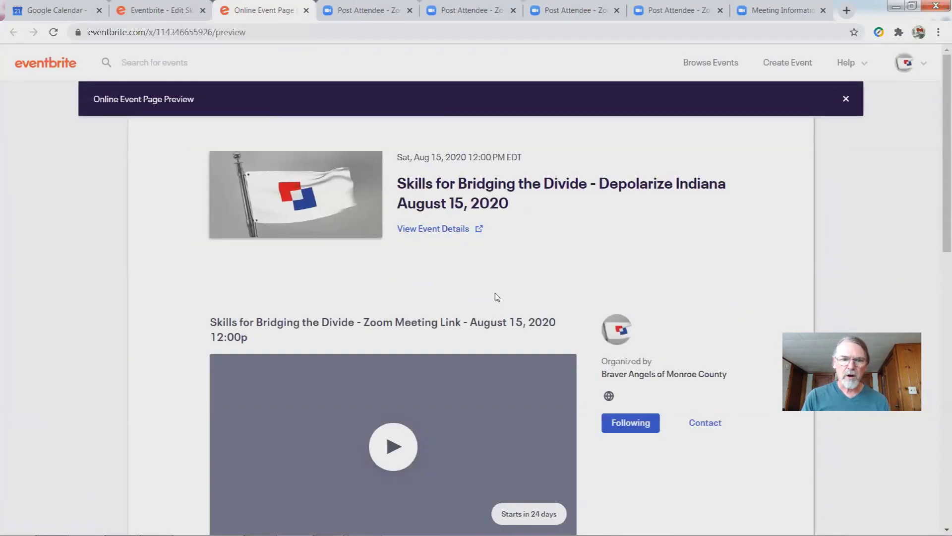
scroll(496, 298, down, 5)
scroll(484, 293, up, 5)
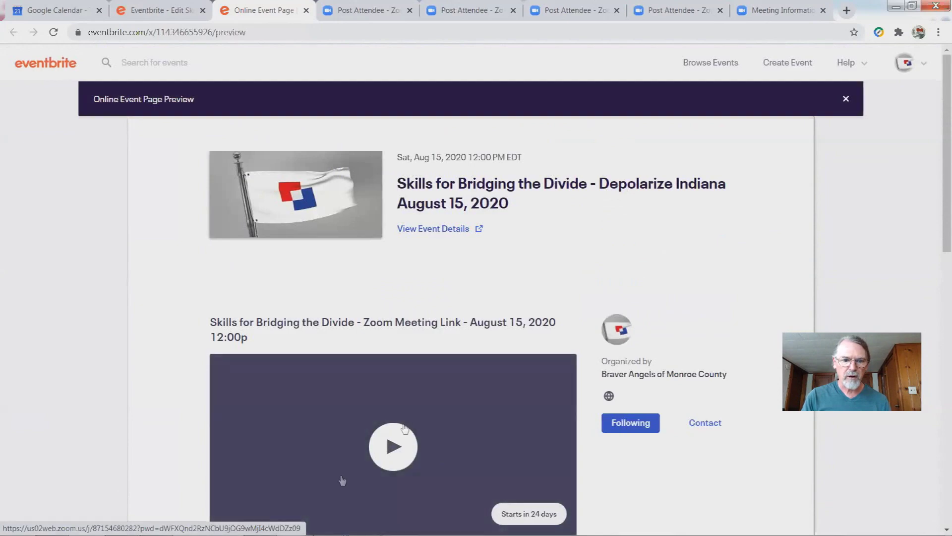
scroll(293, 422, down, 2)
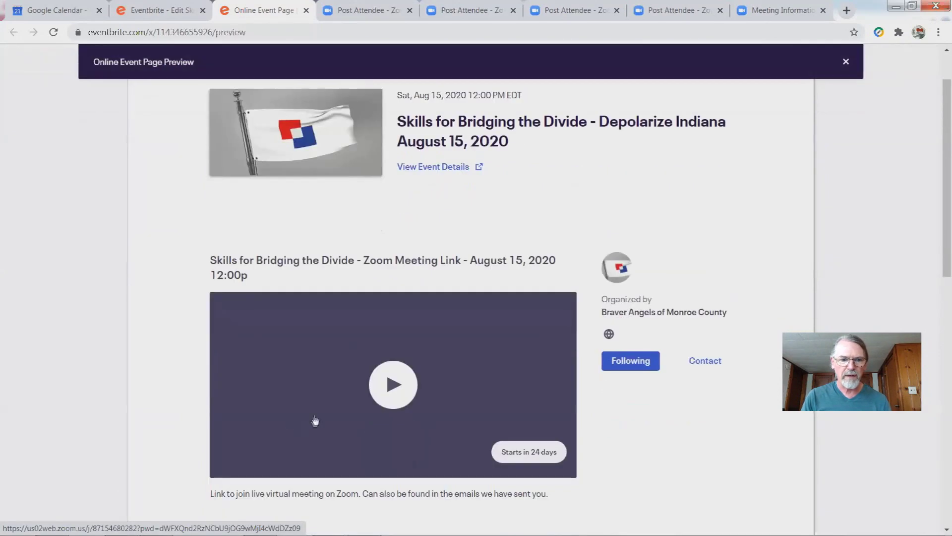
key(alt+Tab)
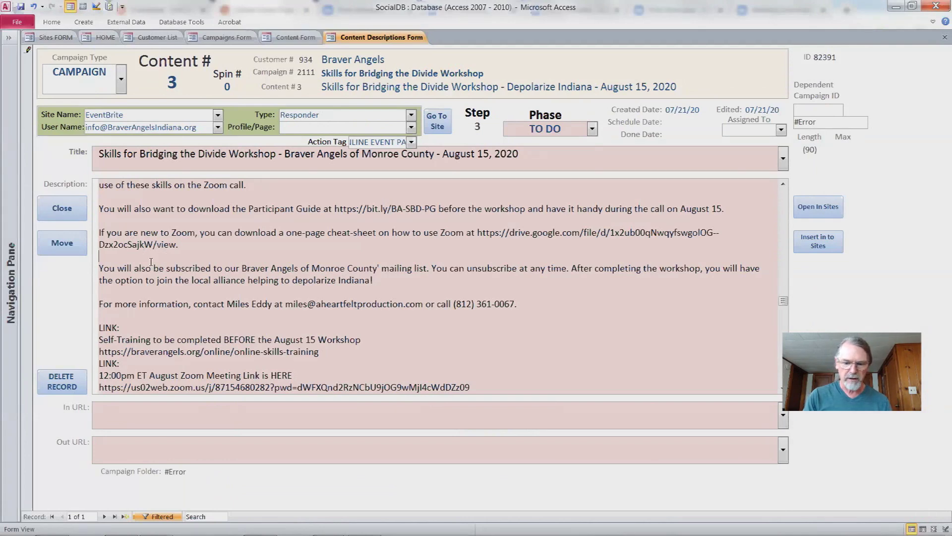
key(ctrl+Home)
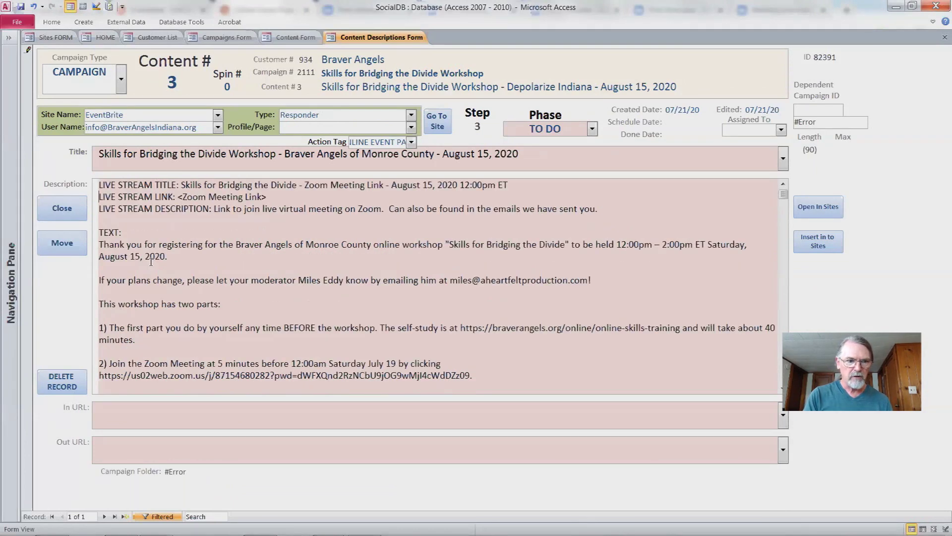
key(alt+Tab)
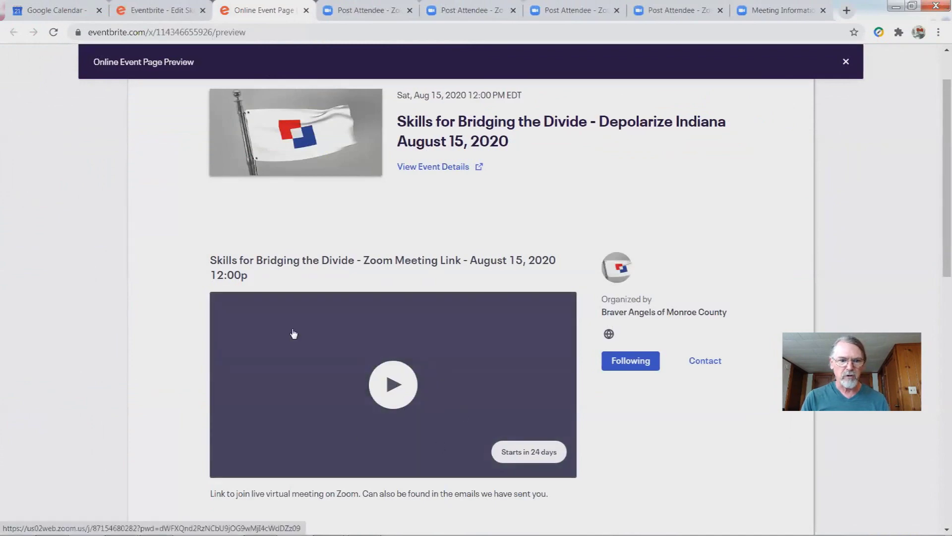
click(390, 388)
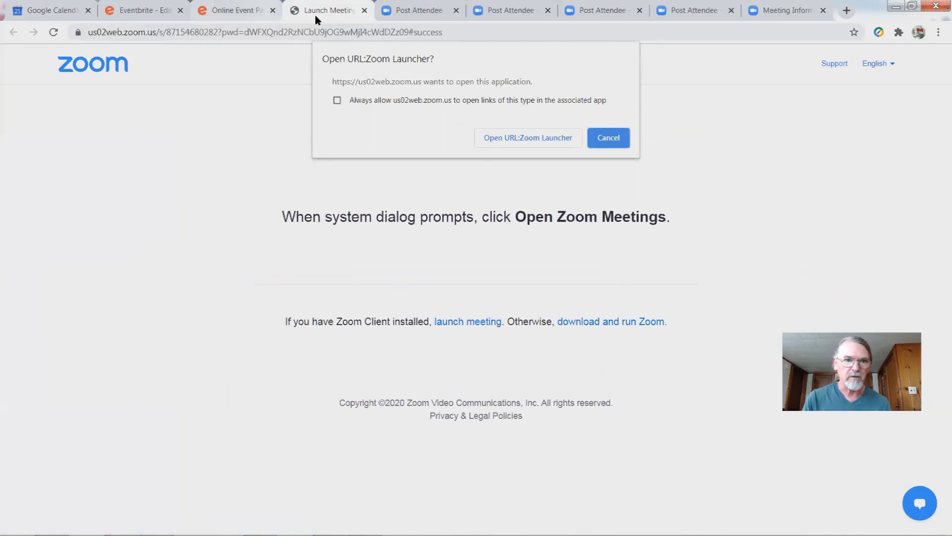
- Test the HERE Zoom link and the Participant Guide link from the preview, closing each page
click(216, 12)
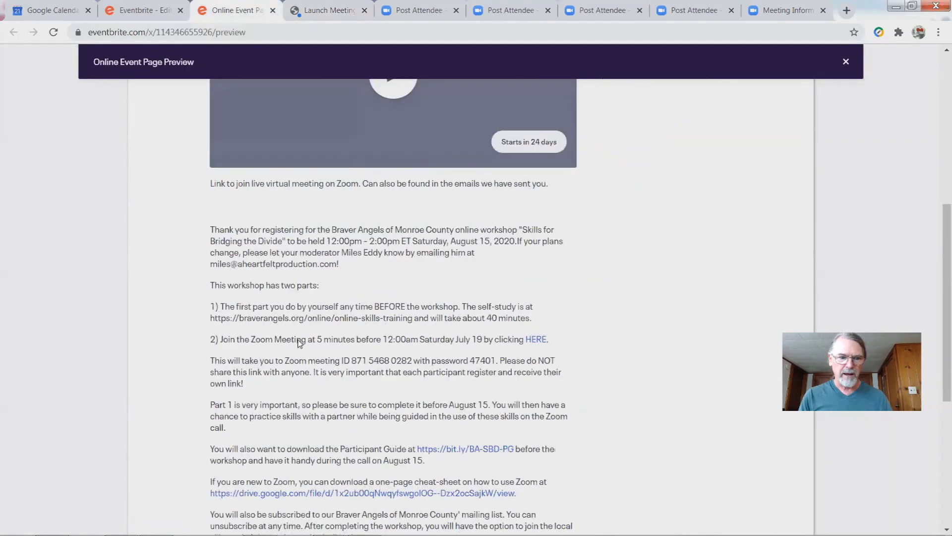
drag(211, 183, 342, 513)
scroll(426, 475, down, 4)
click(216, 276)
scroll(215, 277, up, 4)
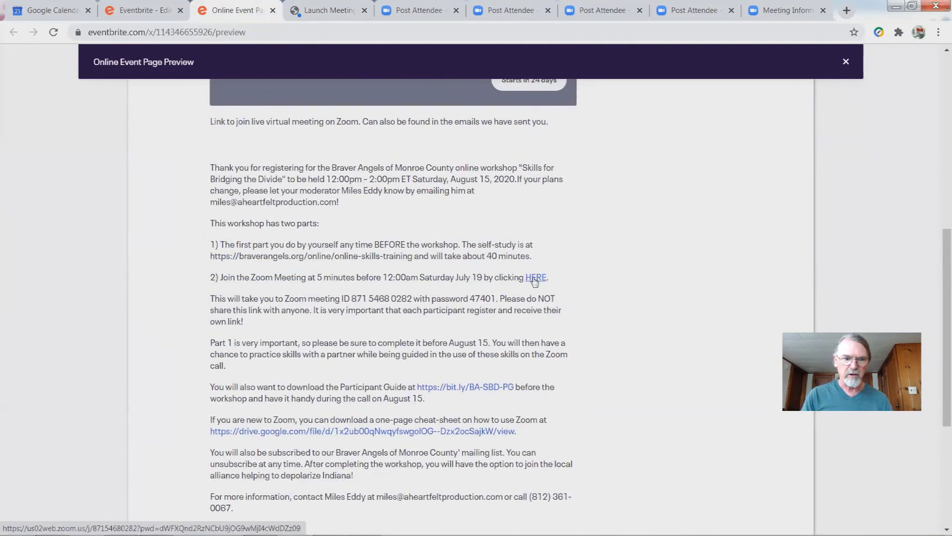
click(535, 278)
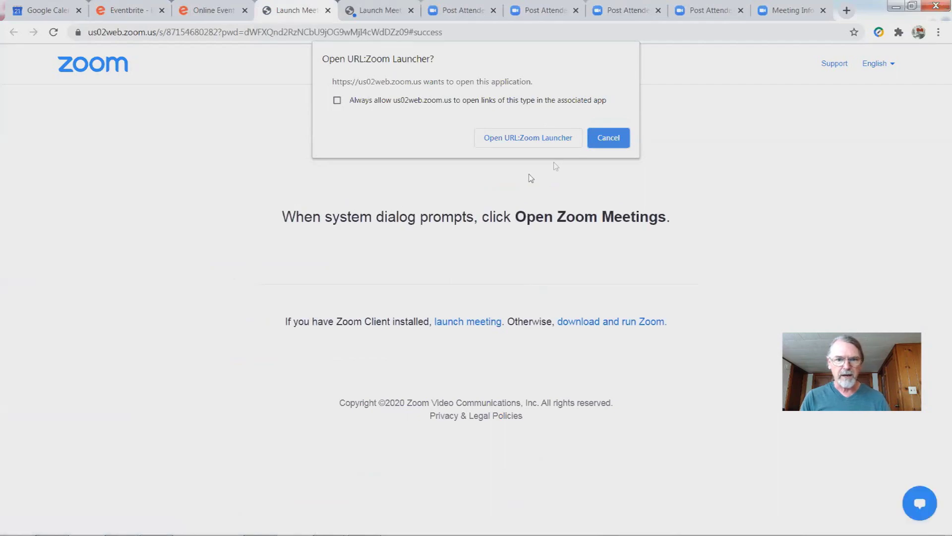
click(328, 10)
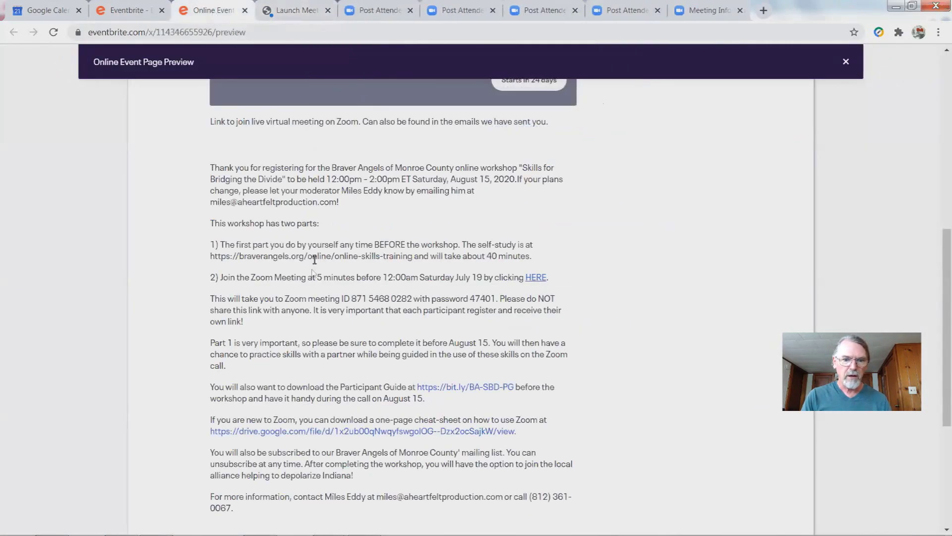
scroll(314, 259, down, 2)
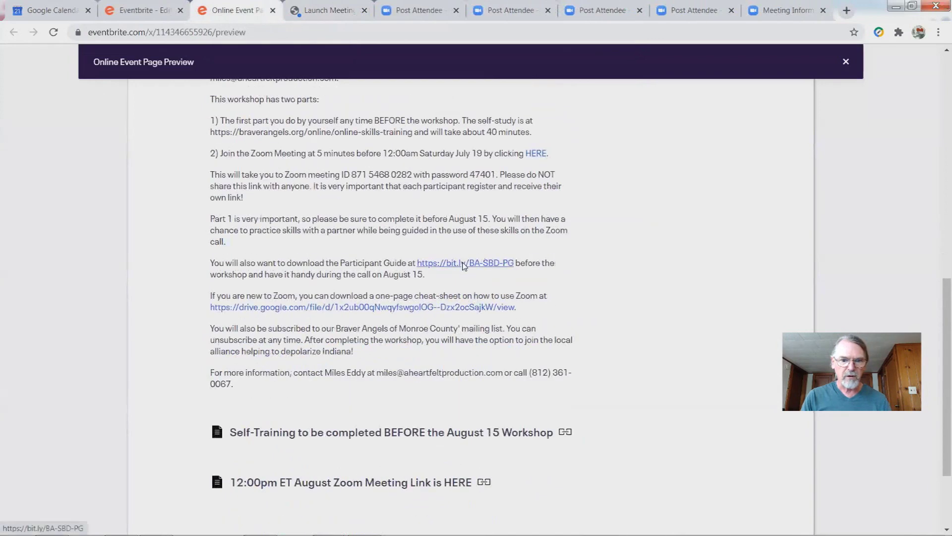
click(463, 262)
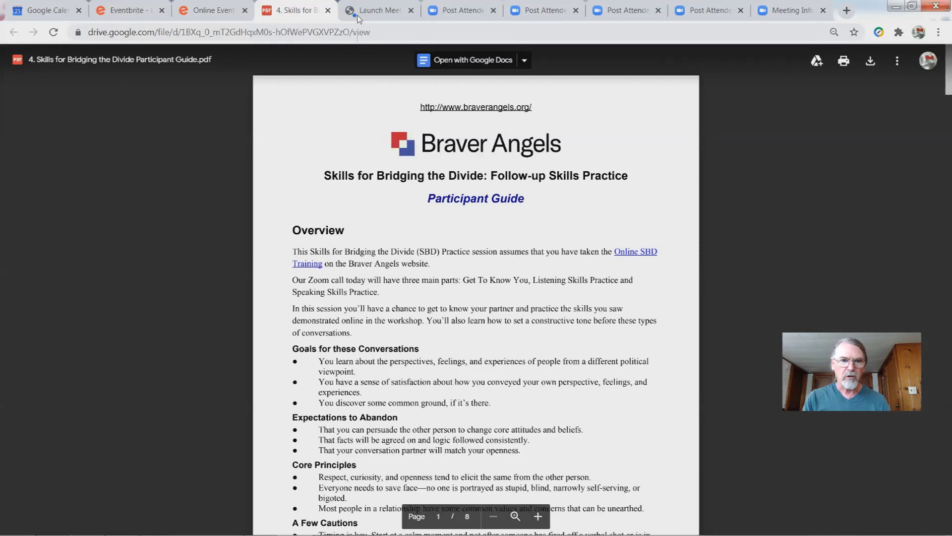
click(328, 10)
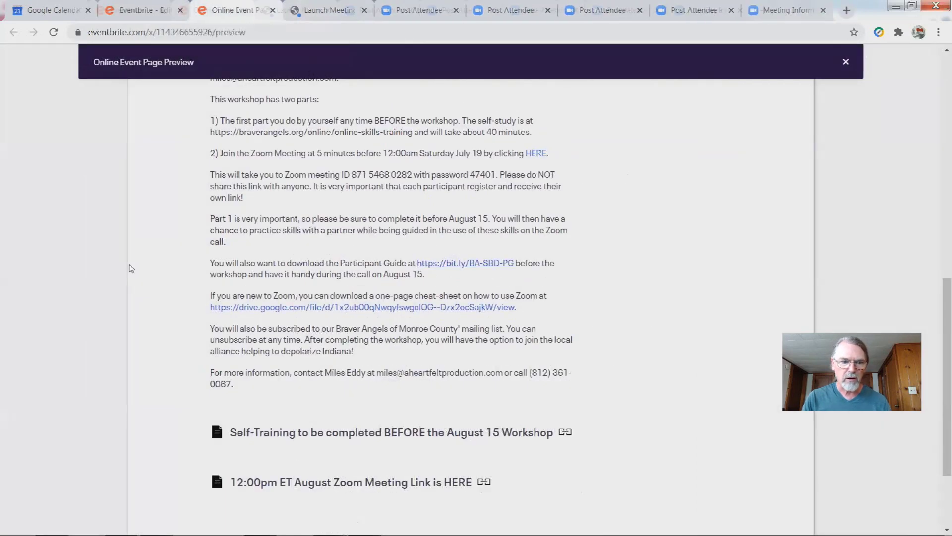
- Test the Zoom cheat-sheet, Self-Training and 12:00pm ET Zoom Meeting links, closing each opened page
scroll(263, 280, down, 2)
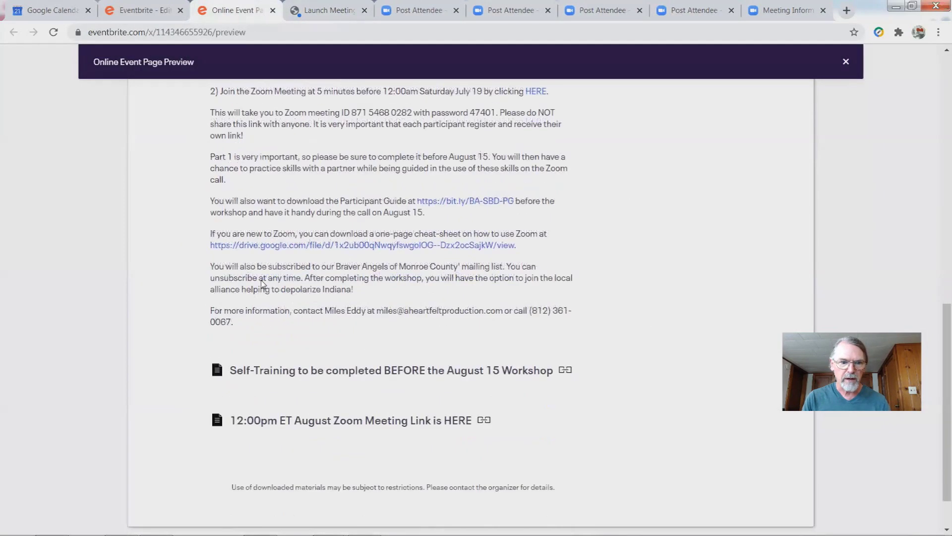
click(434, 246)
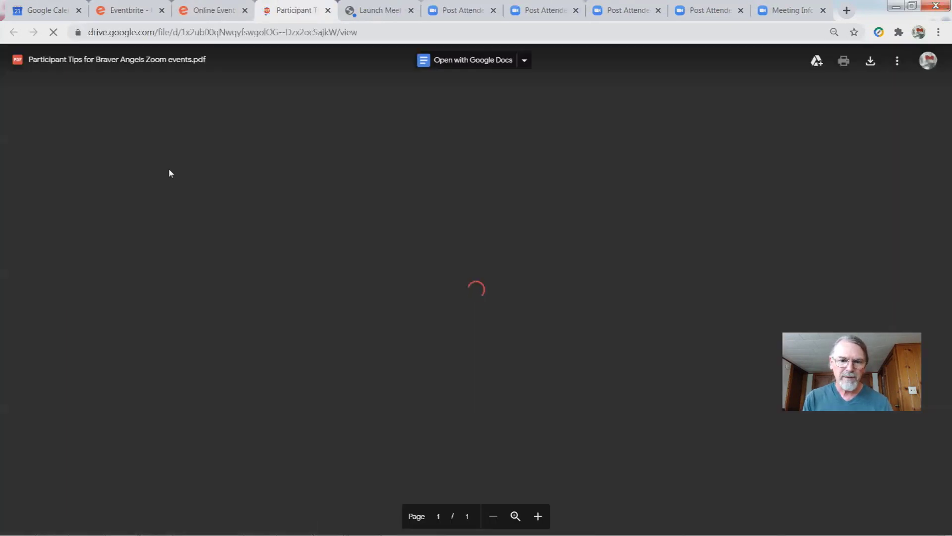
scroll(343, 357, down, 3)
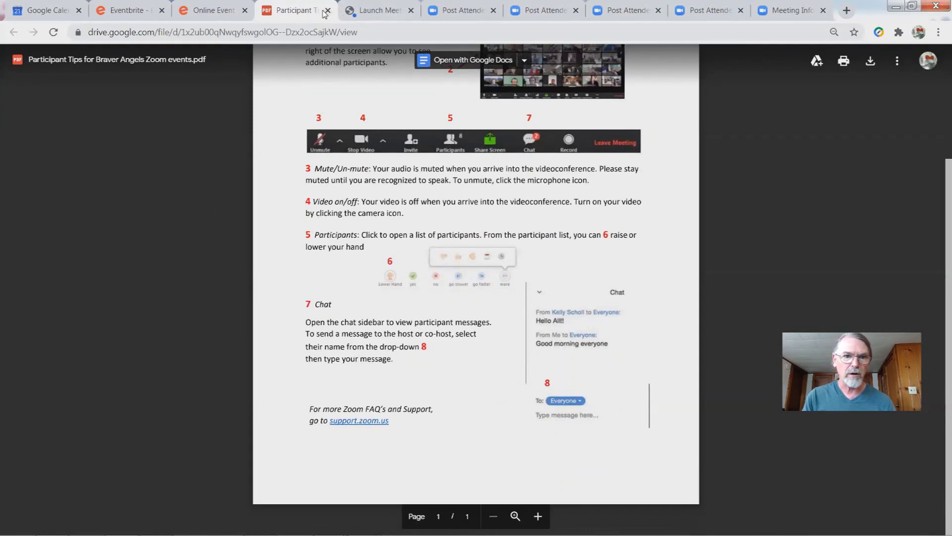
scroll(324, 272, up, 3)
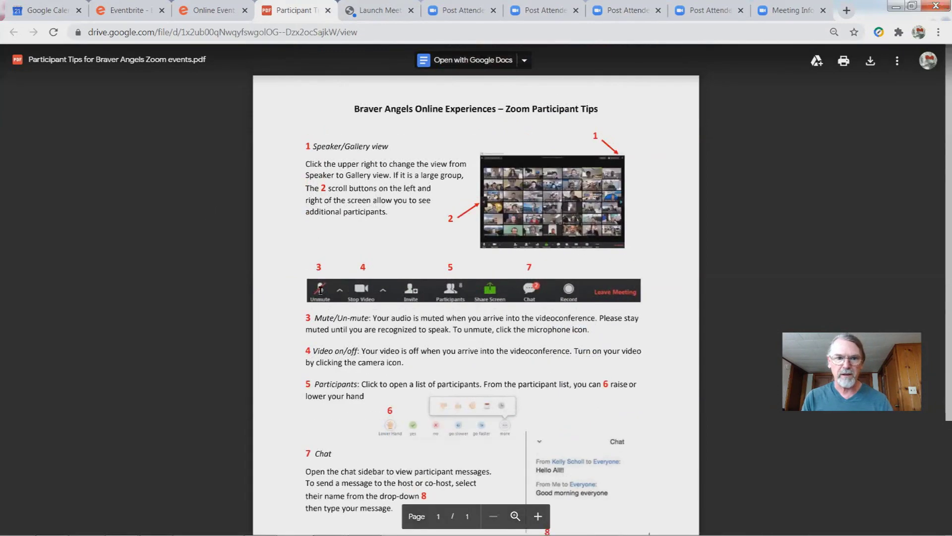
scroll(323, 257, down, 3)
click(327, 11)
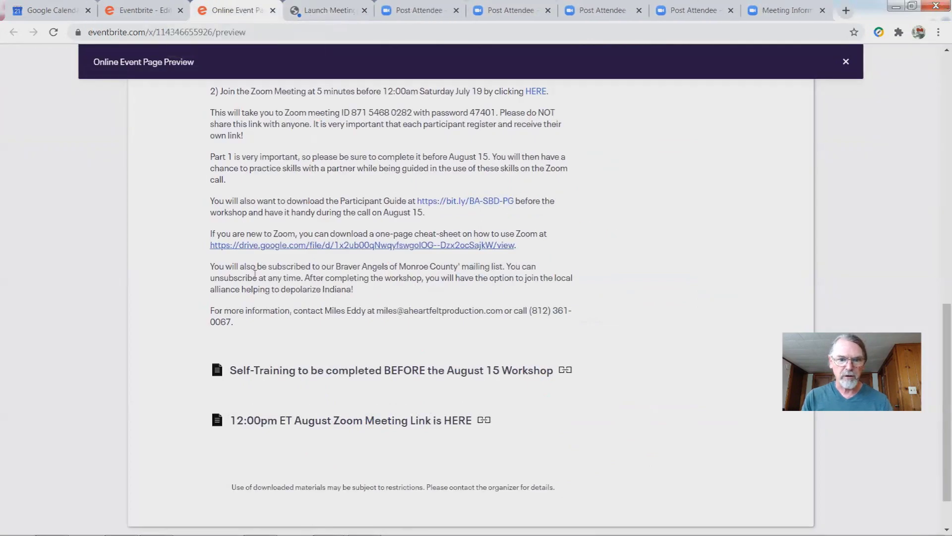
scroll(266, 287, down, 2)
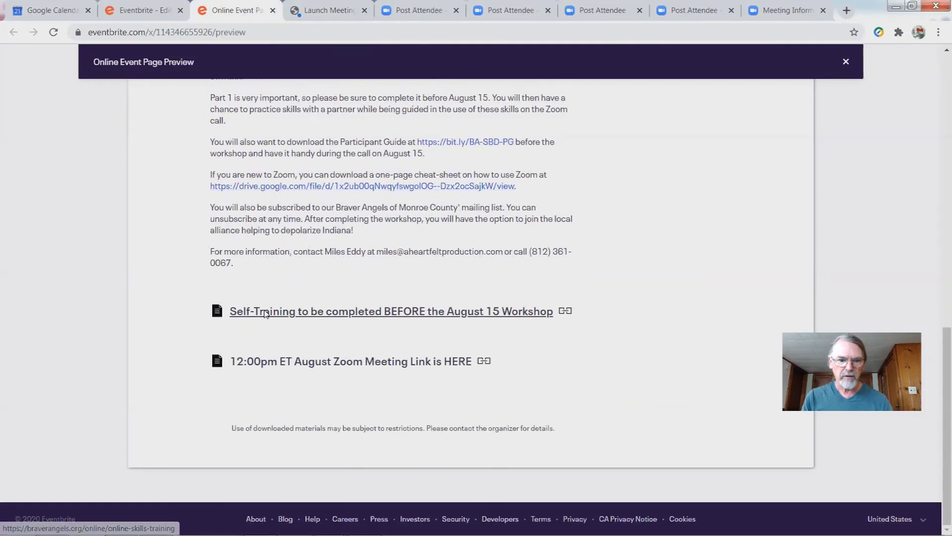
click(266, 313)
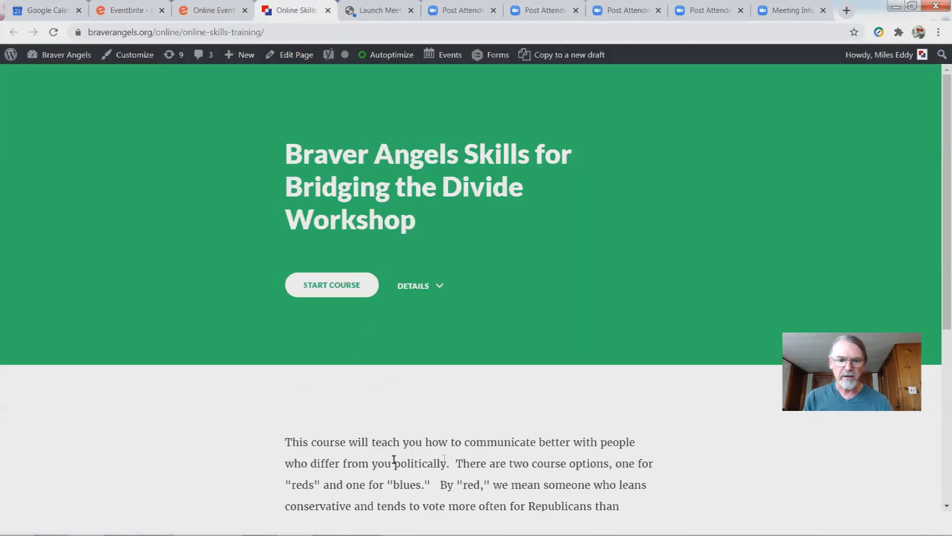
scroll(394, 460, down, 6)
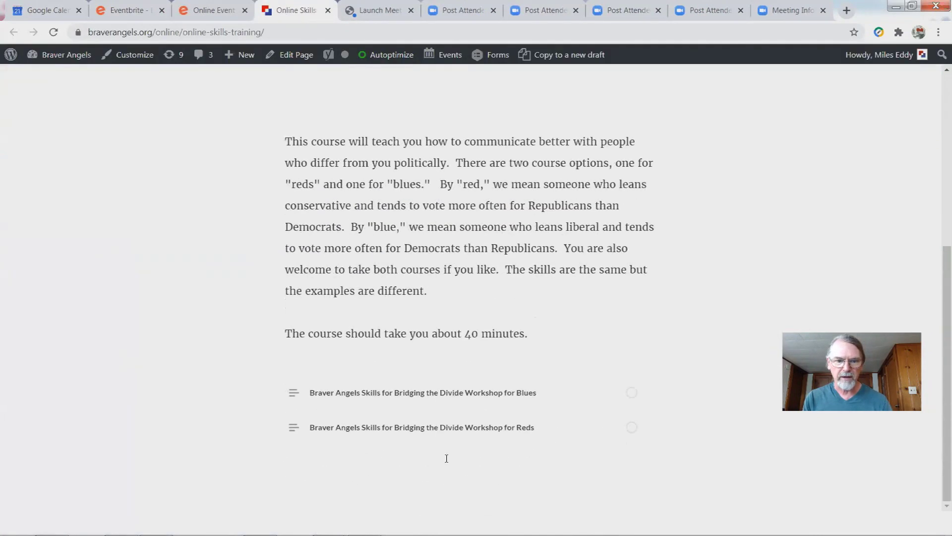
scroll(446, 459, up, 4)
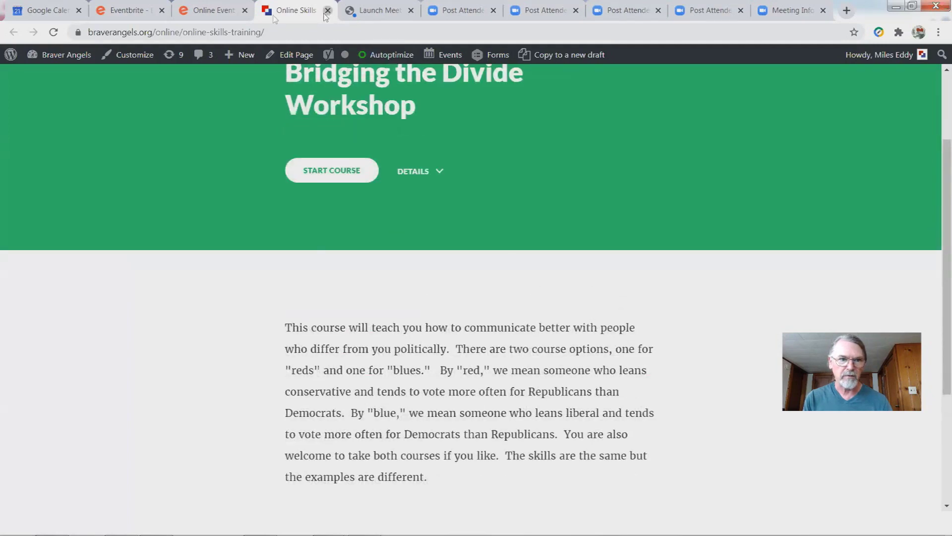
click(327, 10)
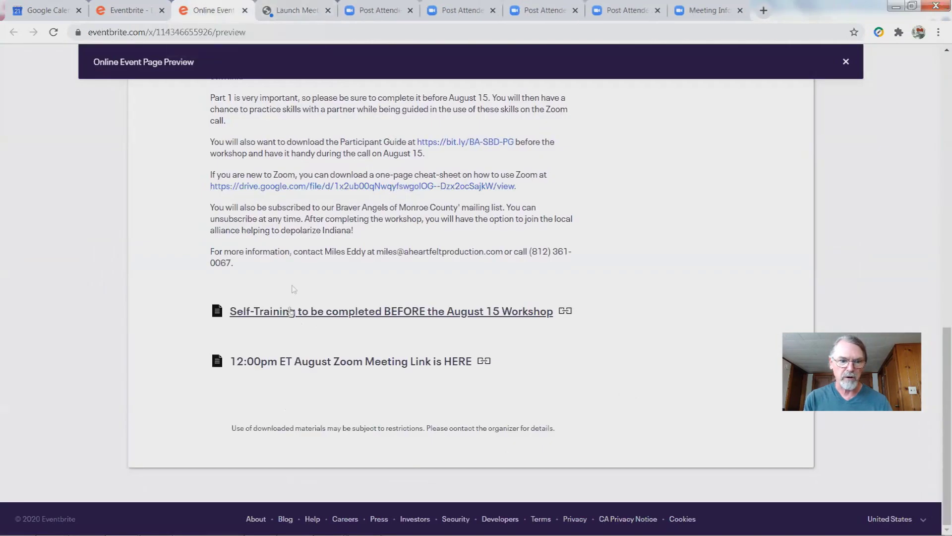
click(284, 368)
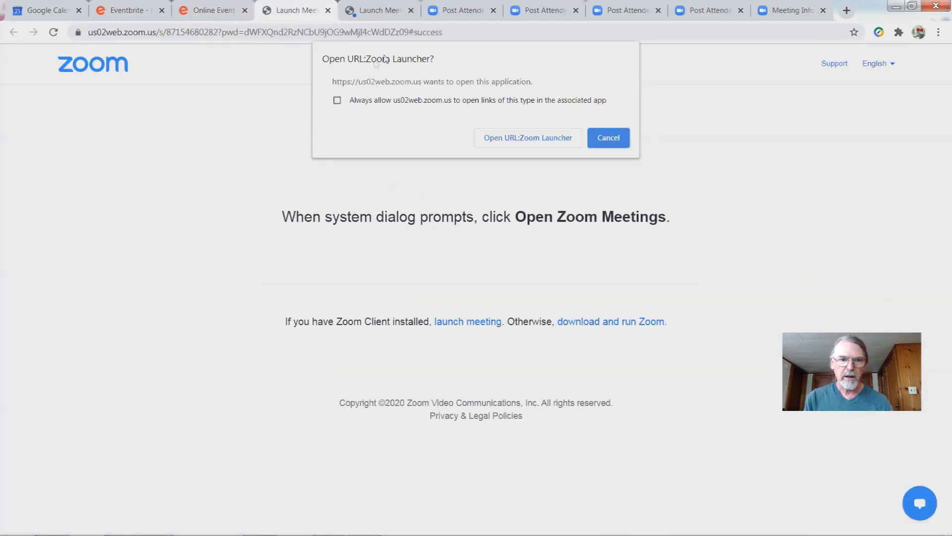
click(328, 11)
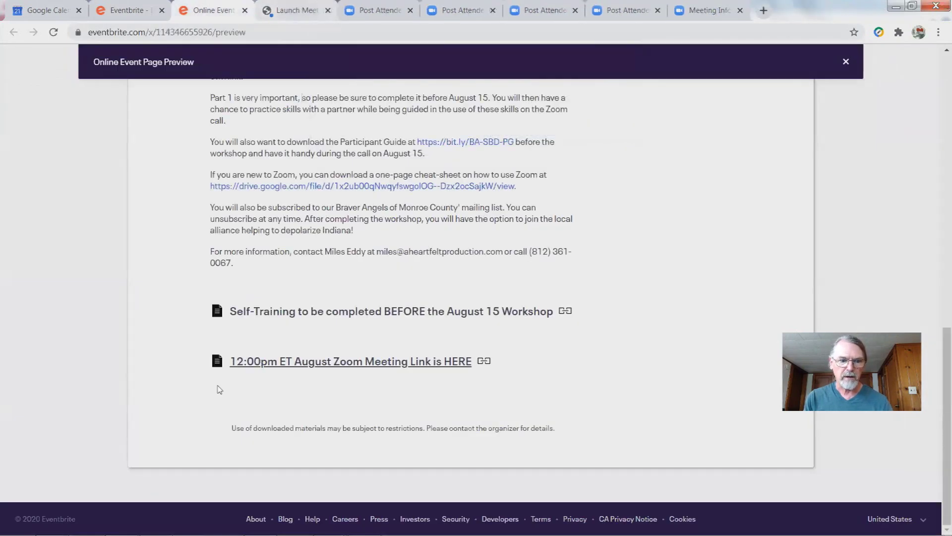
- Close the page preview and go to the event's ticket settings with Order Options expanded
key(ctrl+w)
click(54, 298)
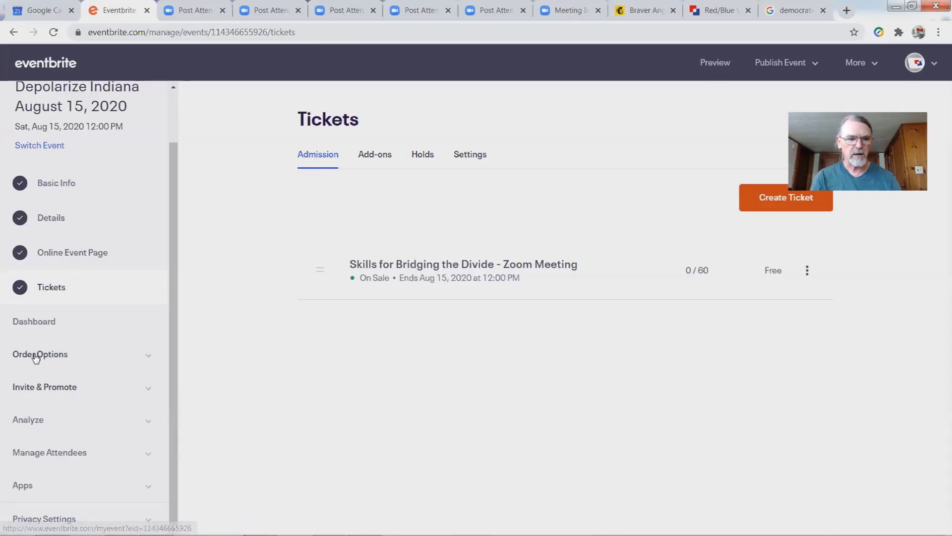
click(36, 356)
scroll(124, 421, down, 3)
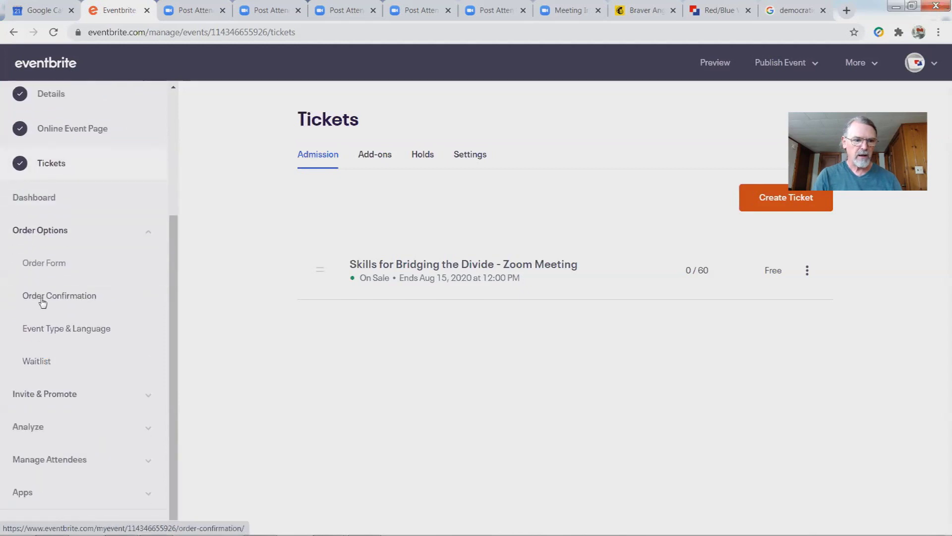
- Choose Registration Event under Event Type & Language and save the setting
click(41, 328)
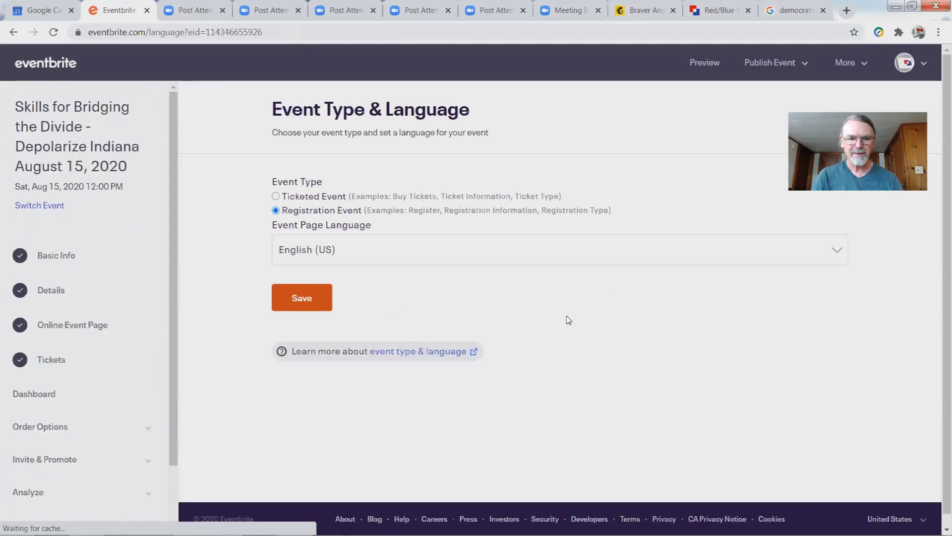
drag(269, 186, 289, 212)
click(304, 214)
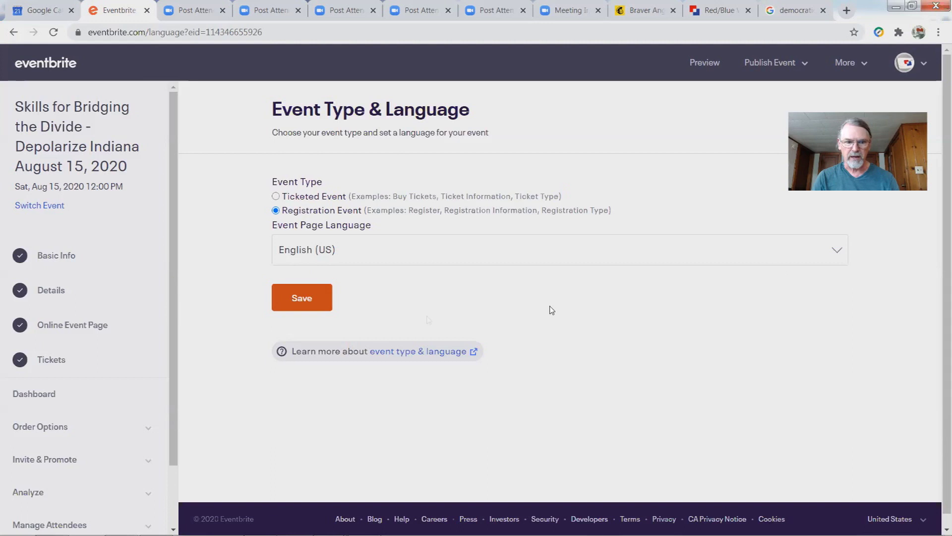
click(312, 303)
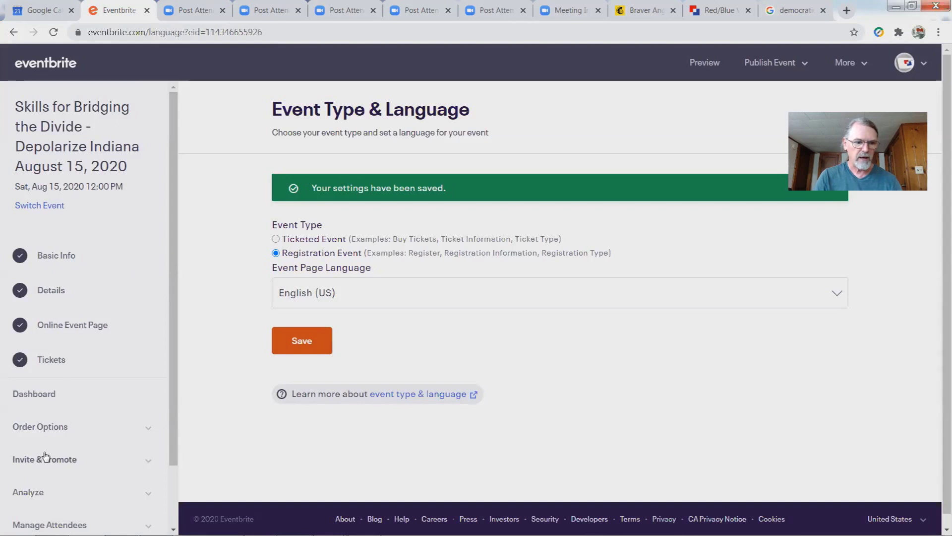
click(40, 427)
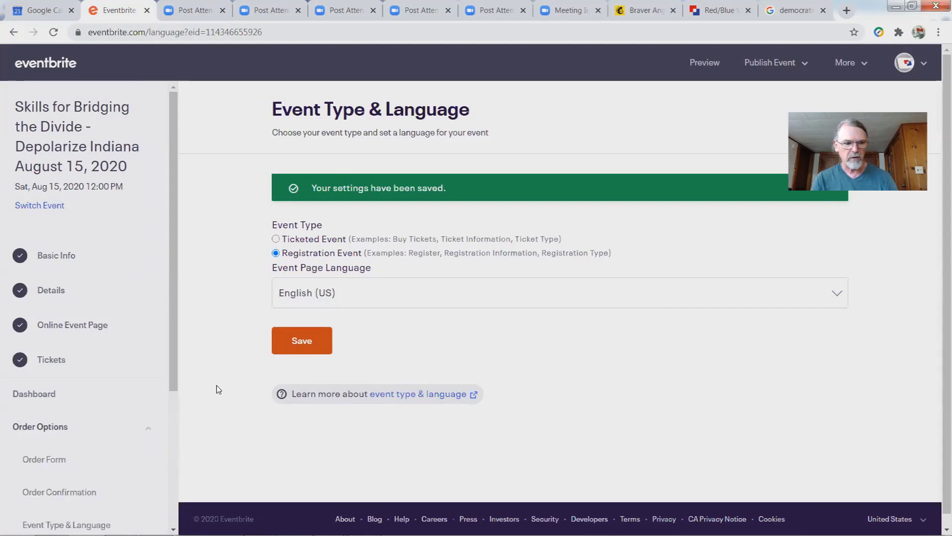
scroll(90, 477, down, 3)
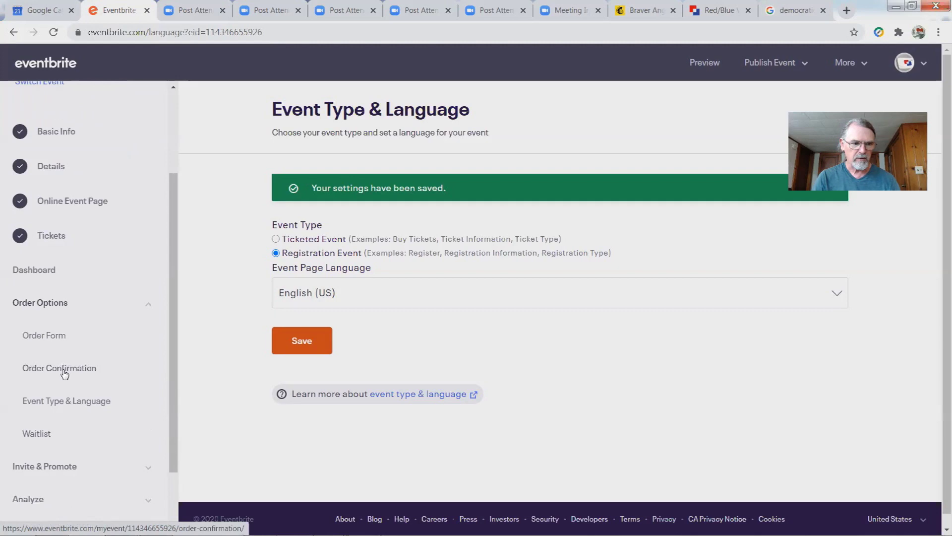
- Review the Order Confirmation email message and its printable tickets option
click(65, 372)
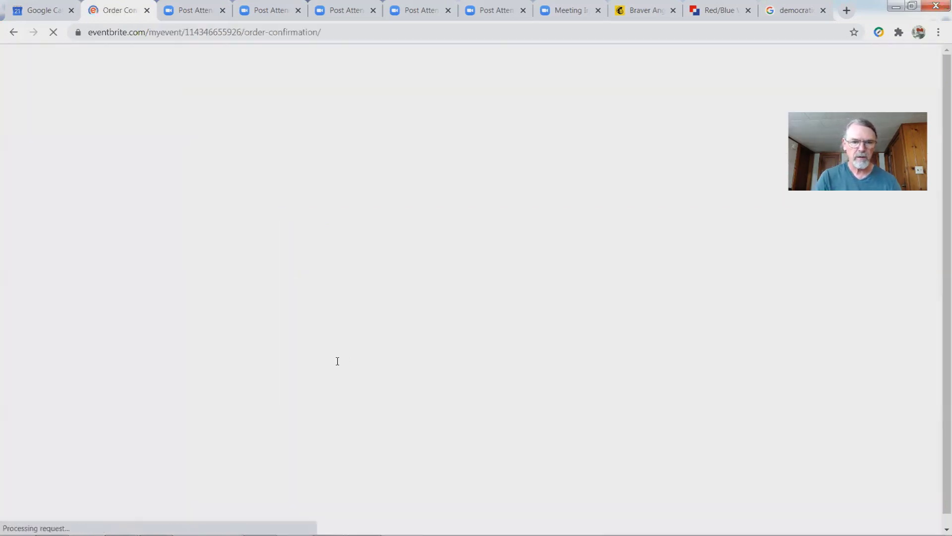
scroll(397, 370, down, 5)
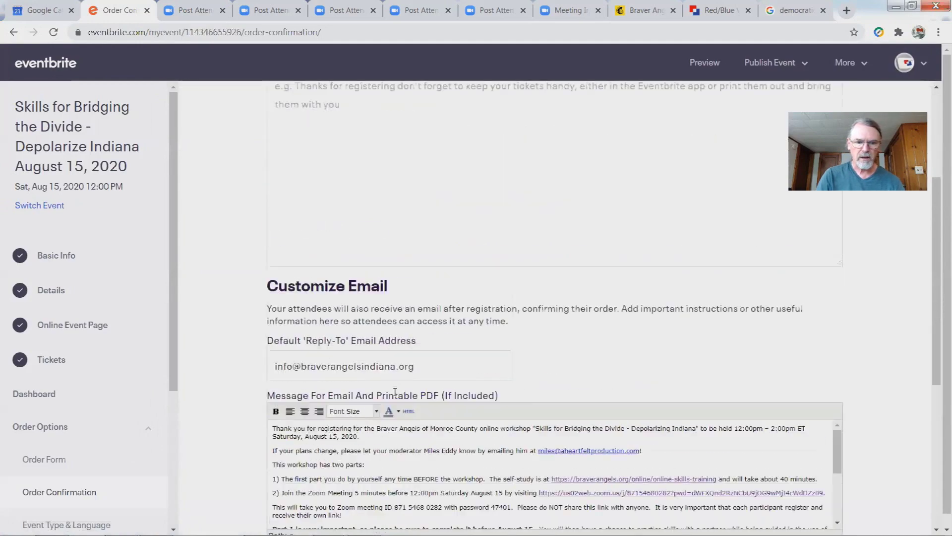
scroll(397, 382, down, 3)
scroll(207, 441, down, 5)
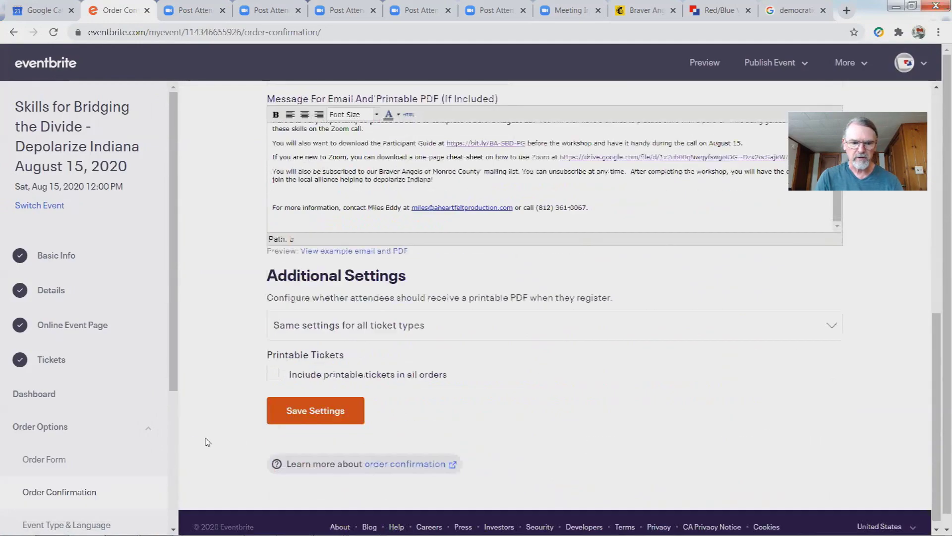
drag(453, 354, 286, 359)
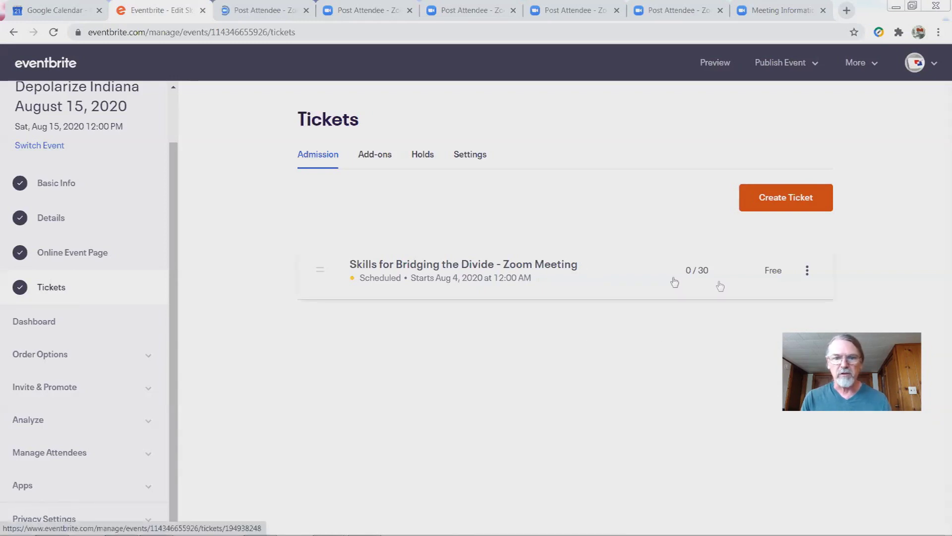
- Edit the Zoom Meeting ticket and change its quantity to 60
click(807, 271)
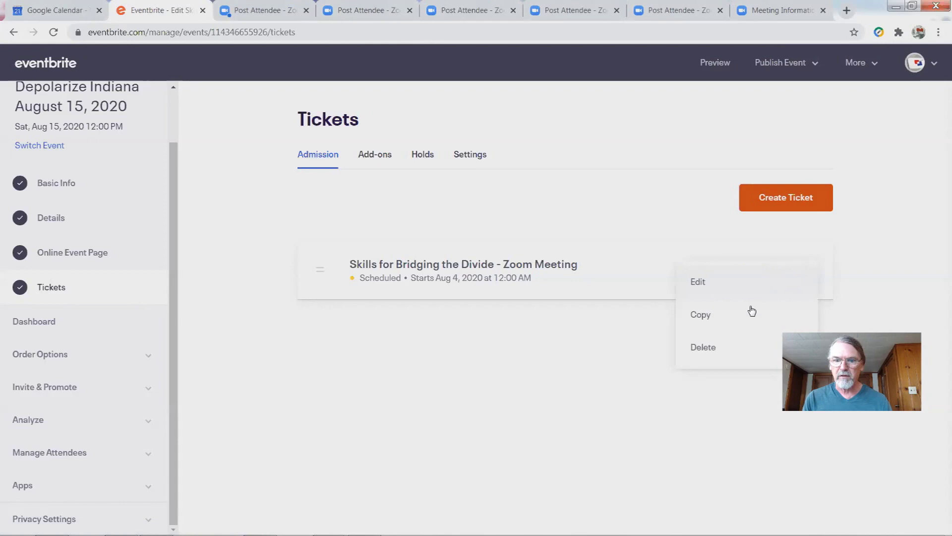
click(698, 284)
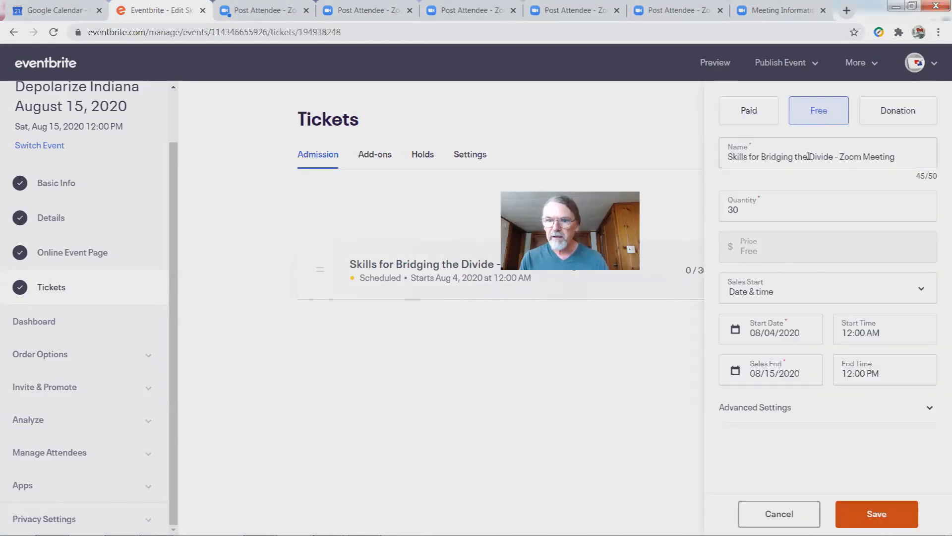
key(alt+Tab)
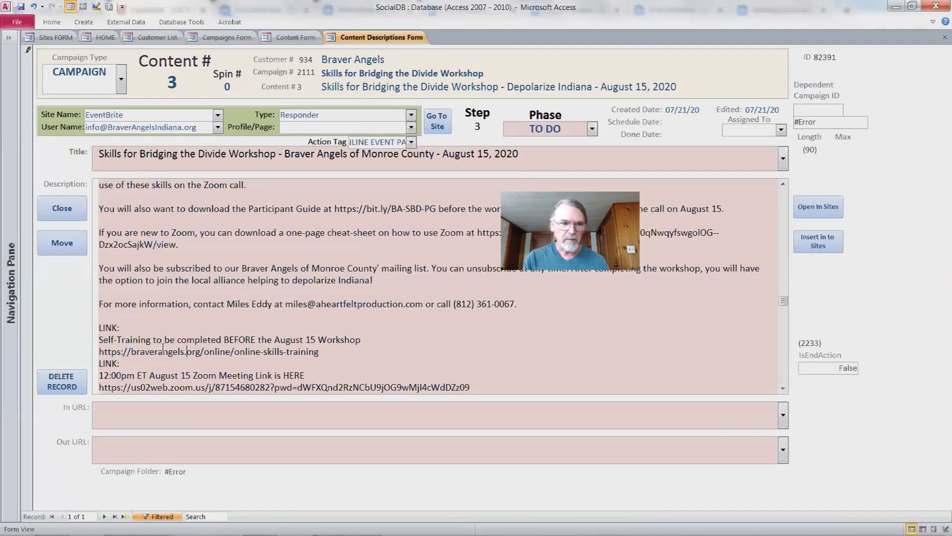
key(alt+Tab)
key(BackSpace)
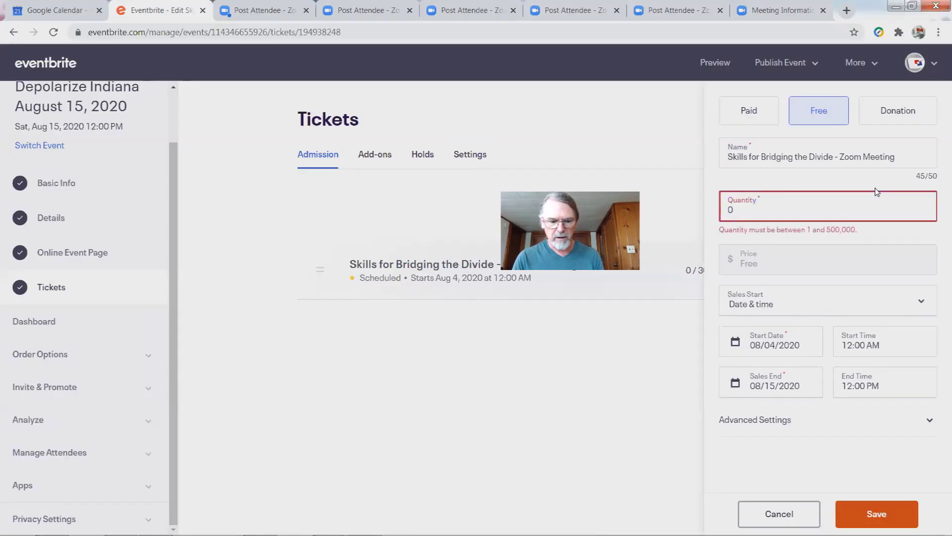
text(6)
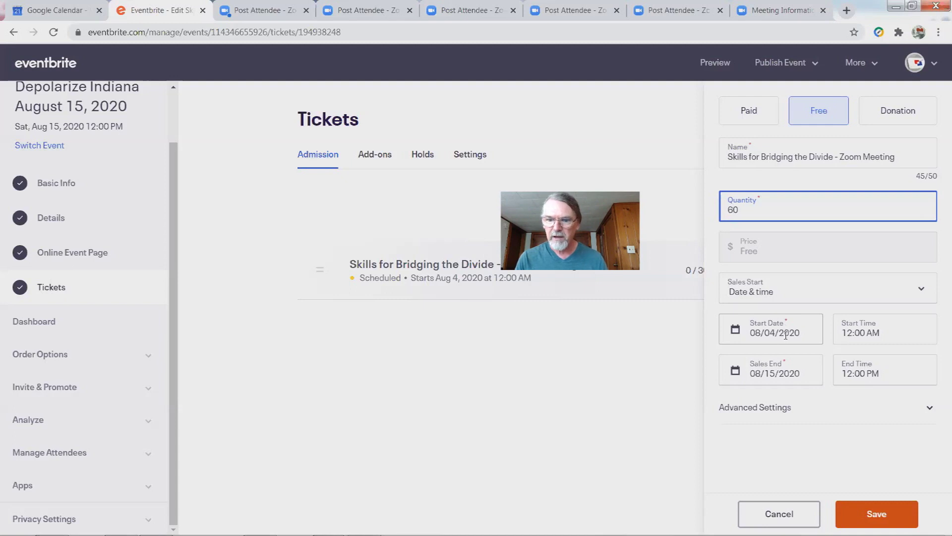
- Set ticket sales to start July 21, 2020, keep the 08/15/2020 end date, and save
click(786, 335)
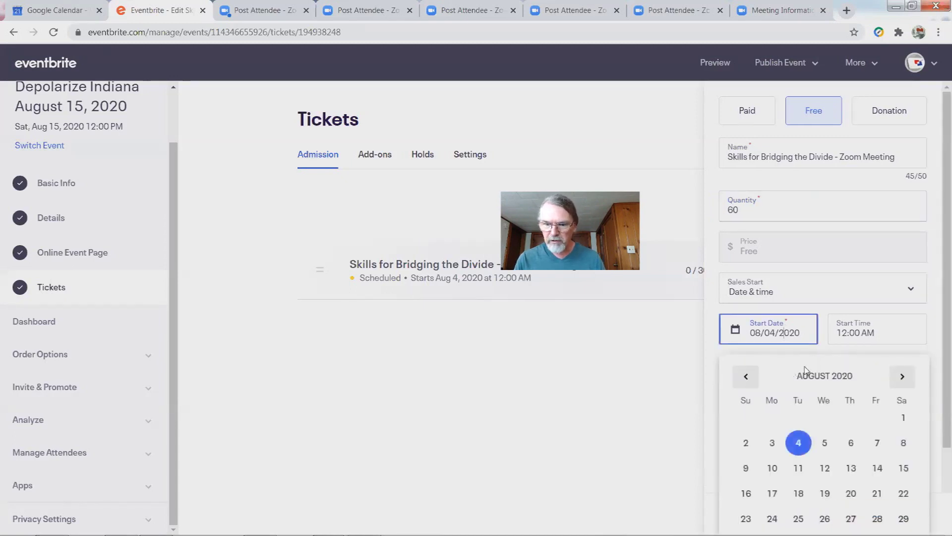
click(747, 379)
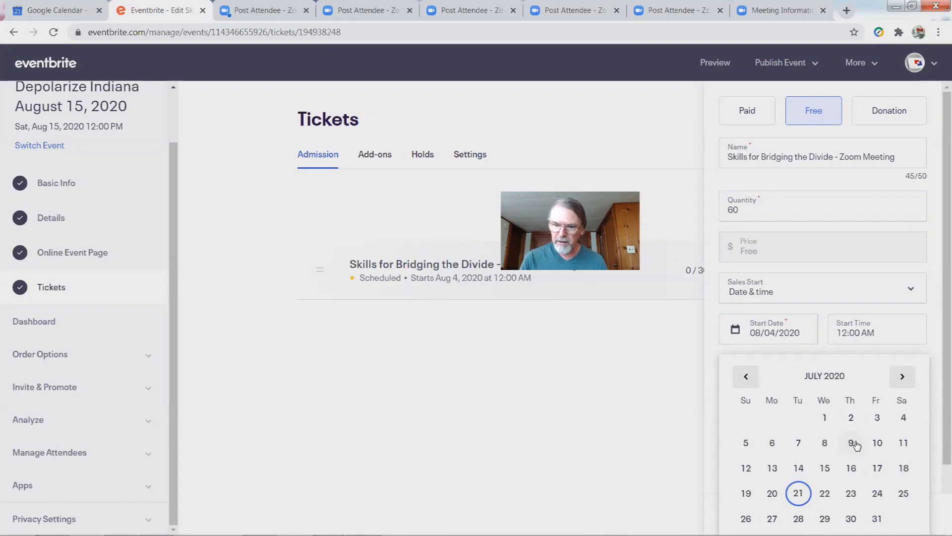
click(798, 493)
click(767, 375)
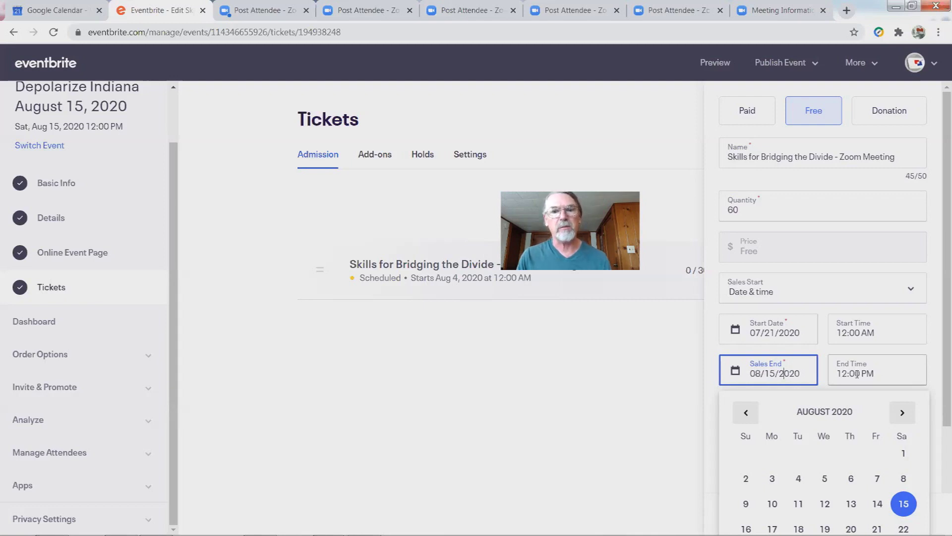
click(783, 373)
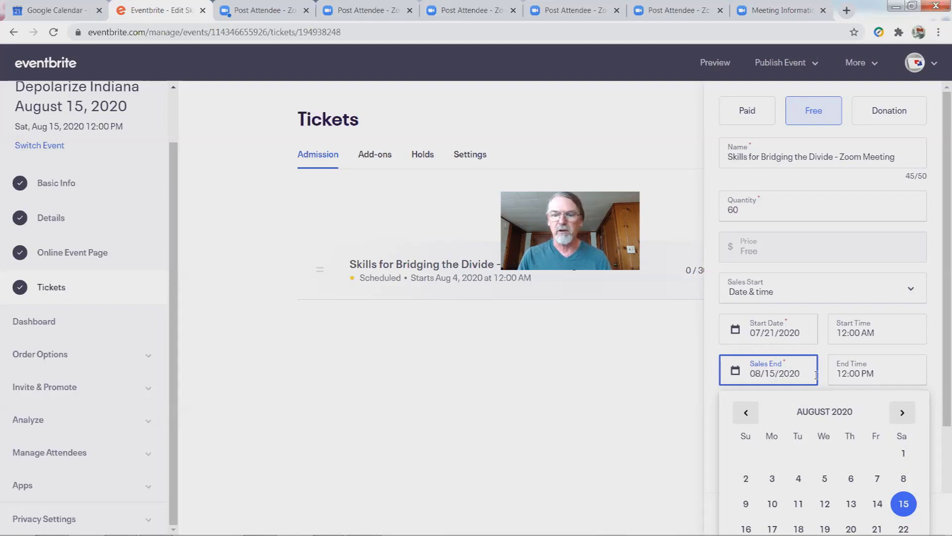
key(Return)
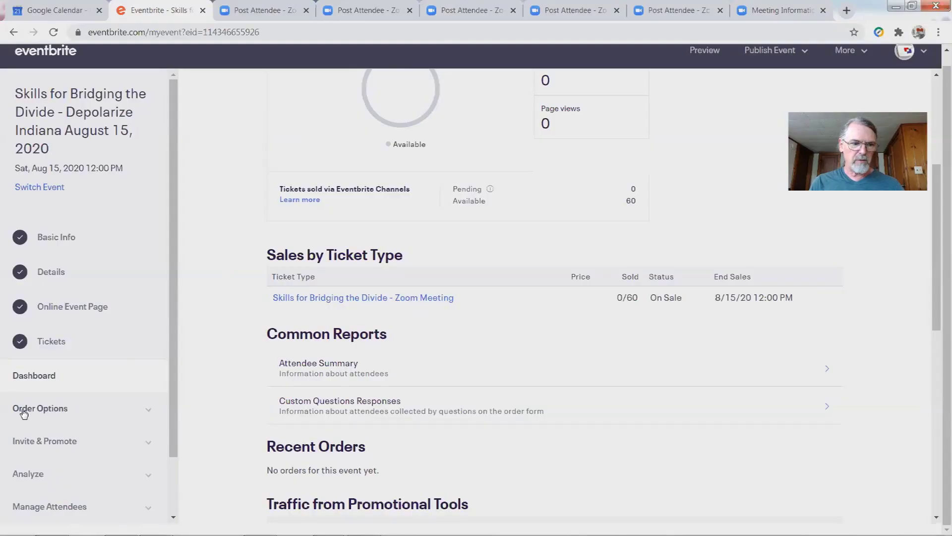
click(21, 410)
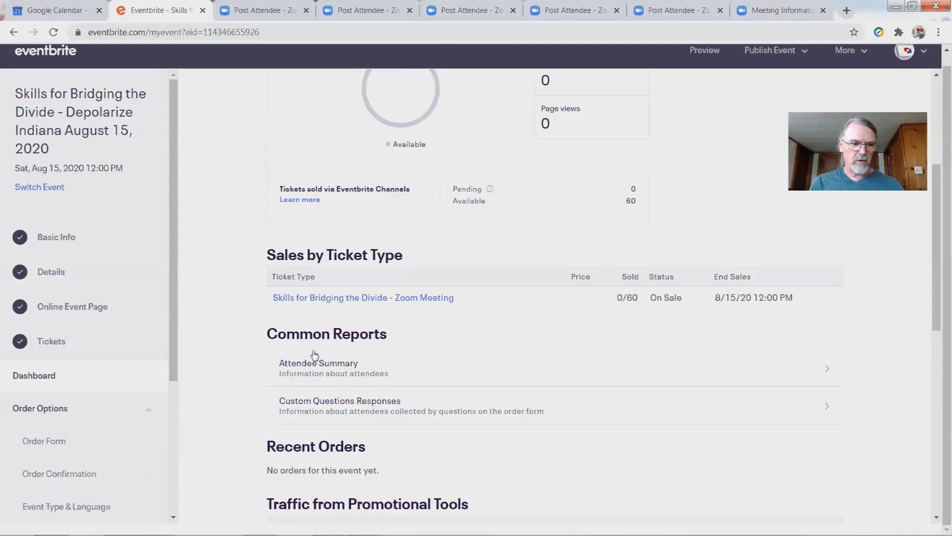
- On the Order Form, keep collecting attendee info for the Zoom Meeting ticket and begin a custom question
click(62, 443)
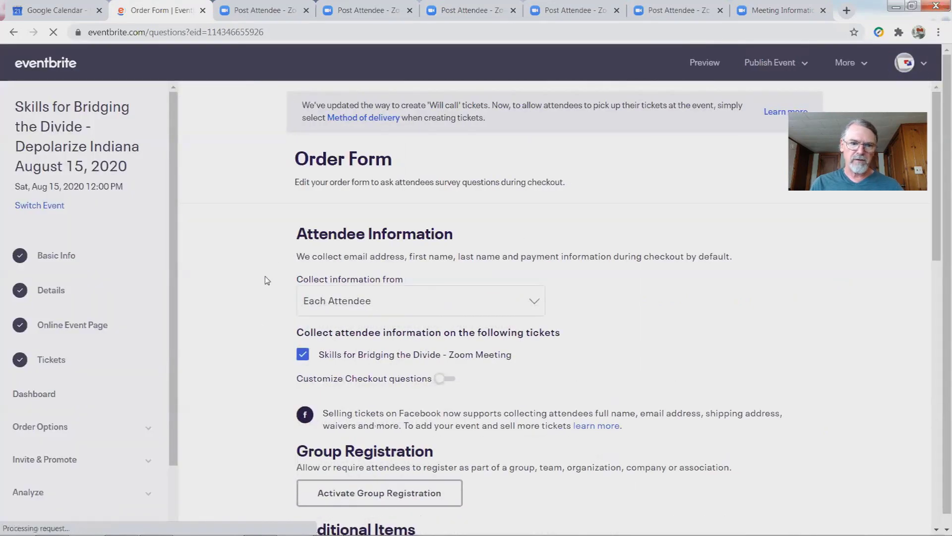
drag(286, 353, 543, 356)
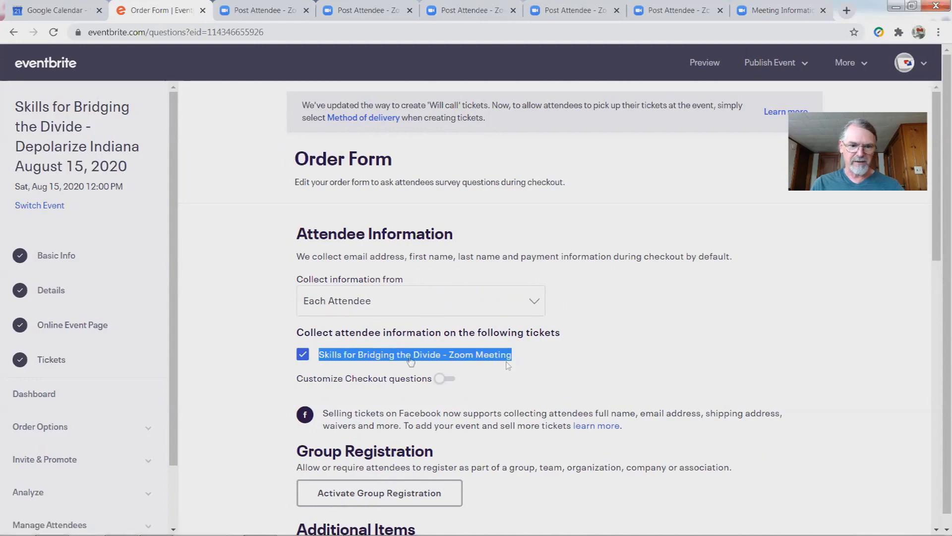
click(306, 356)
click(304, 355)
scroll(249, 390, down, 3)
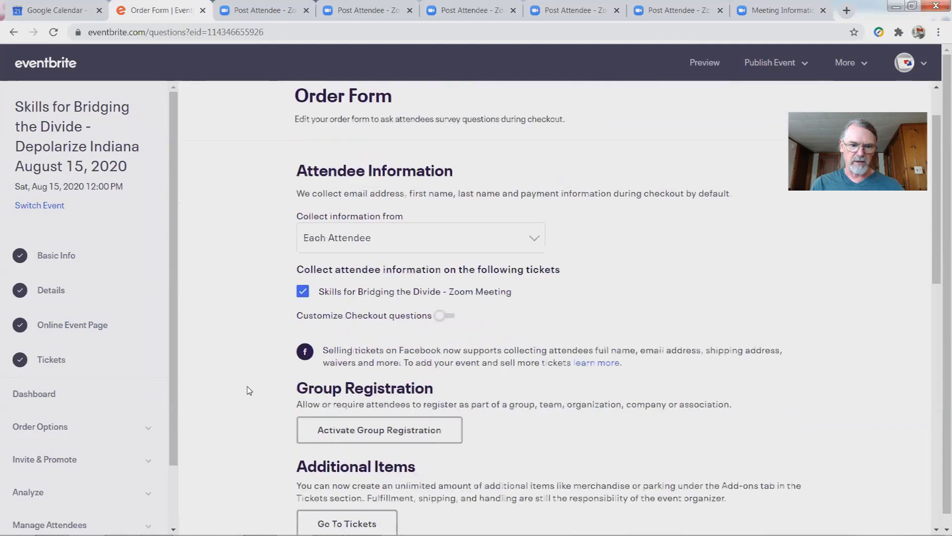
scroll(251, 317, down, 1)
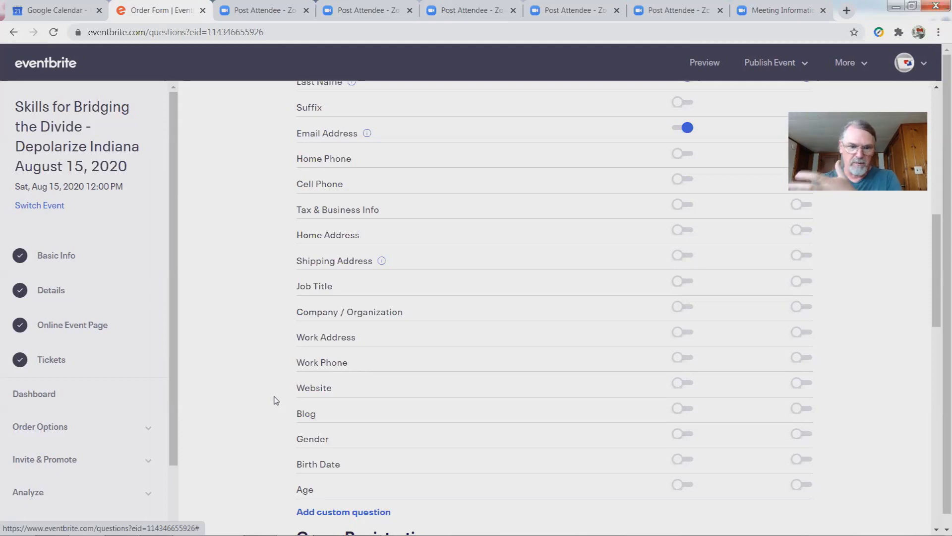
scroll(274, 398, down, 4)
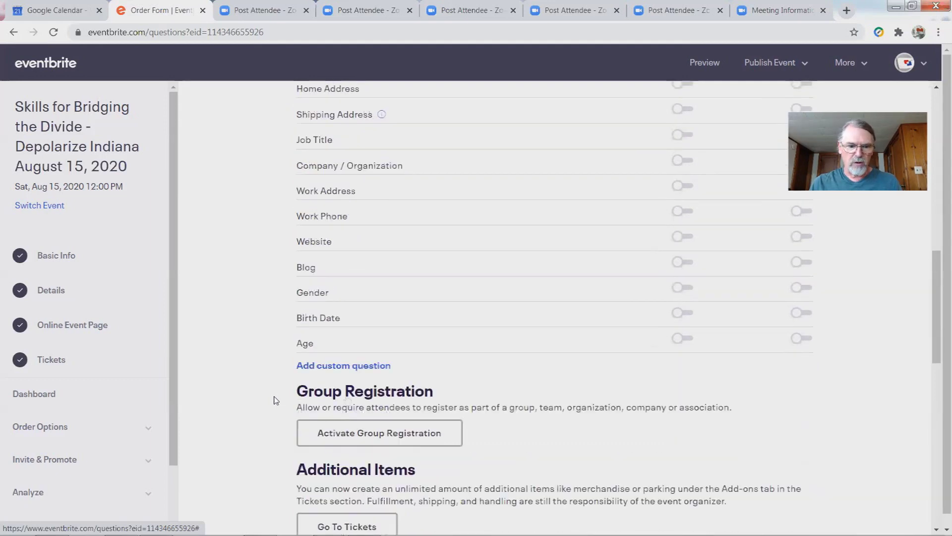
click(329, 323)
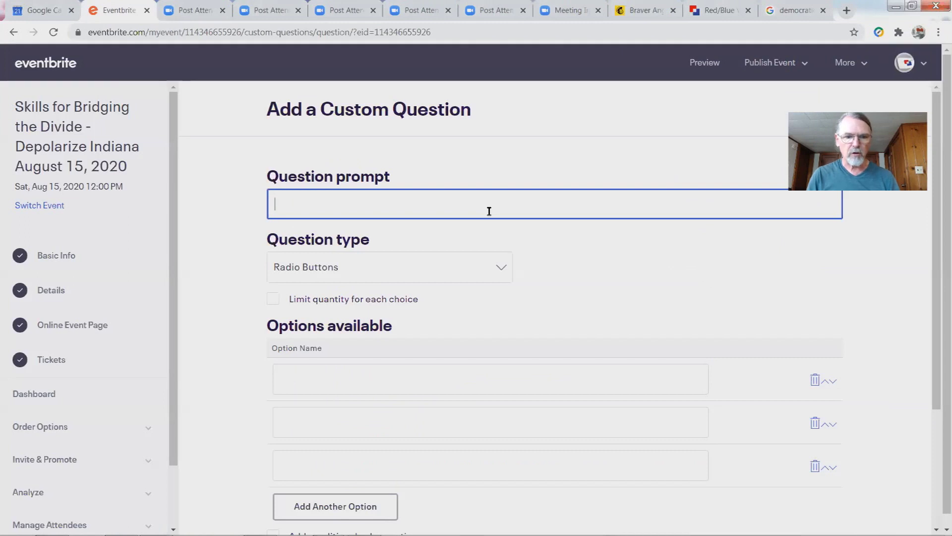
- Paste the Conservative/Liberal leaning prompt, add Red, Blue and Other answers, and save the question
text(Do you lean more Conservative/Republican (Red) or Liberal/Democratic (Blue)?)
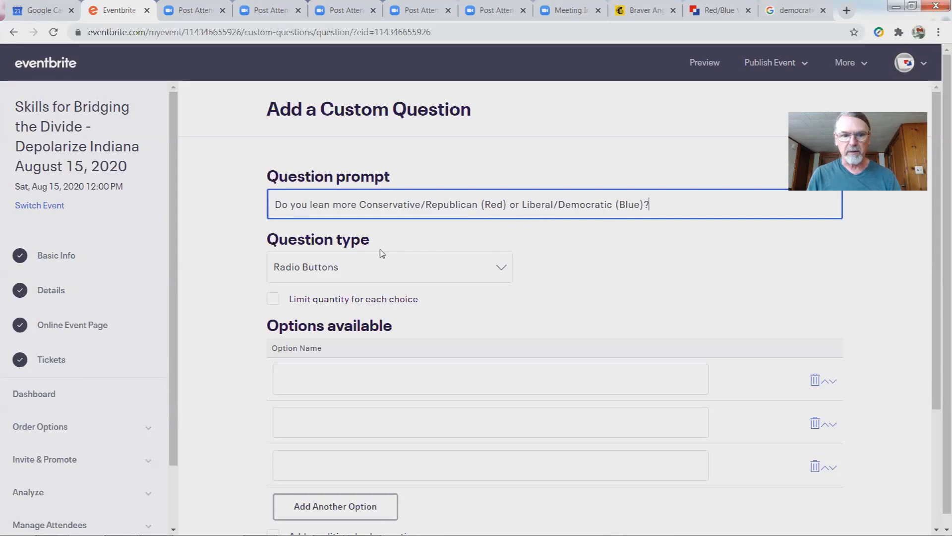
click(296, 375)
text(Red)
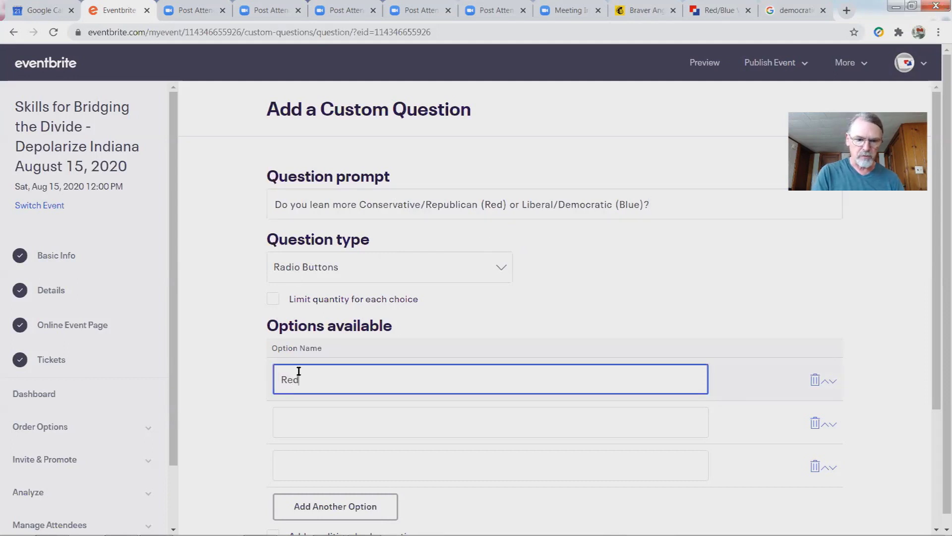
click(293, 424)
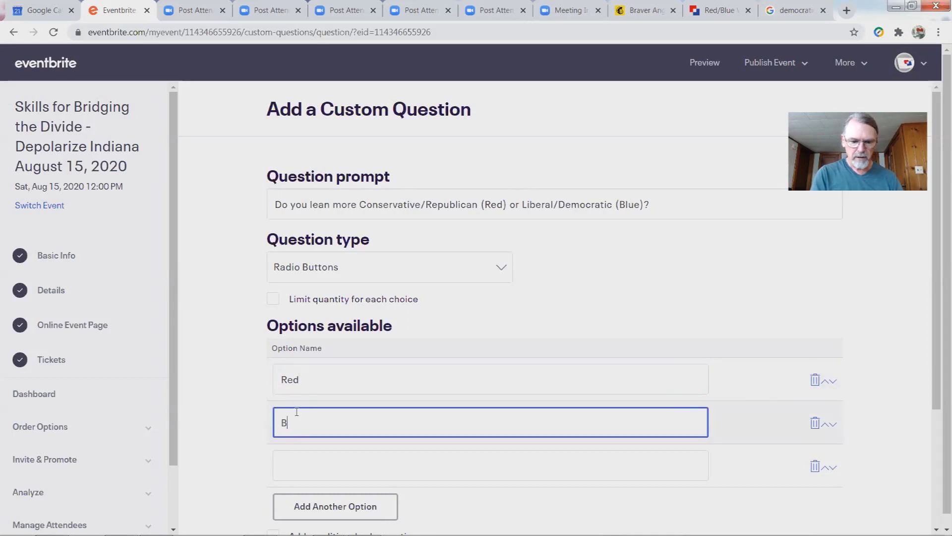
click(287, 464)
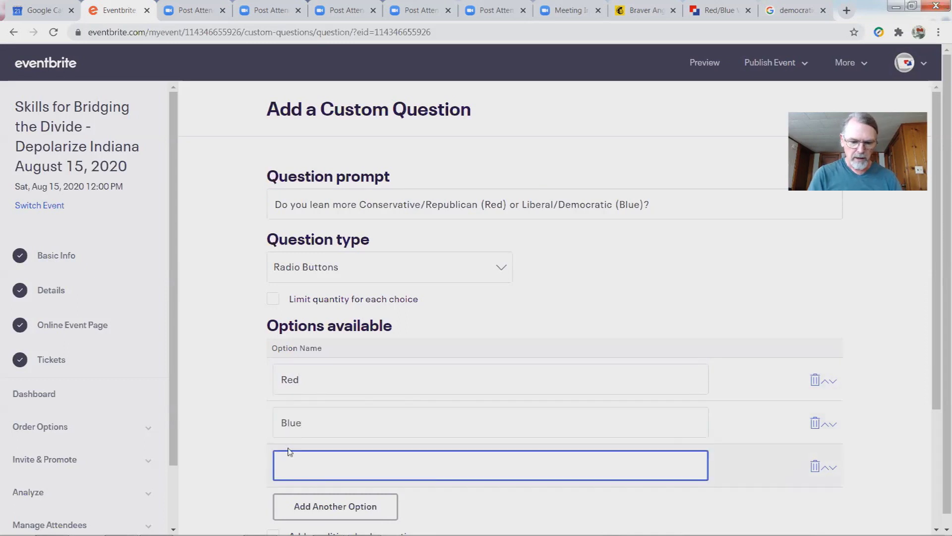
scroll(271, 466, down, 4)
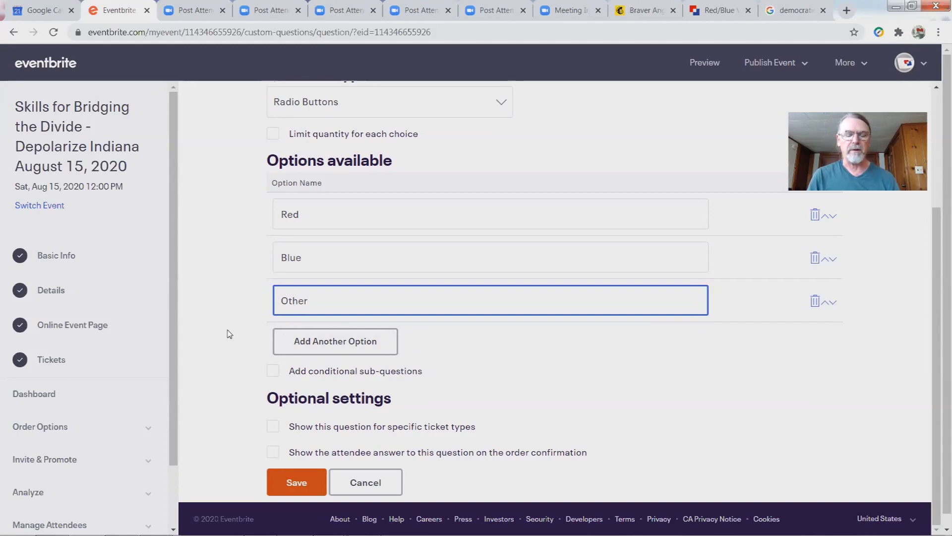
key(Return)
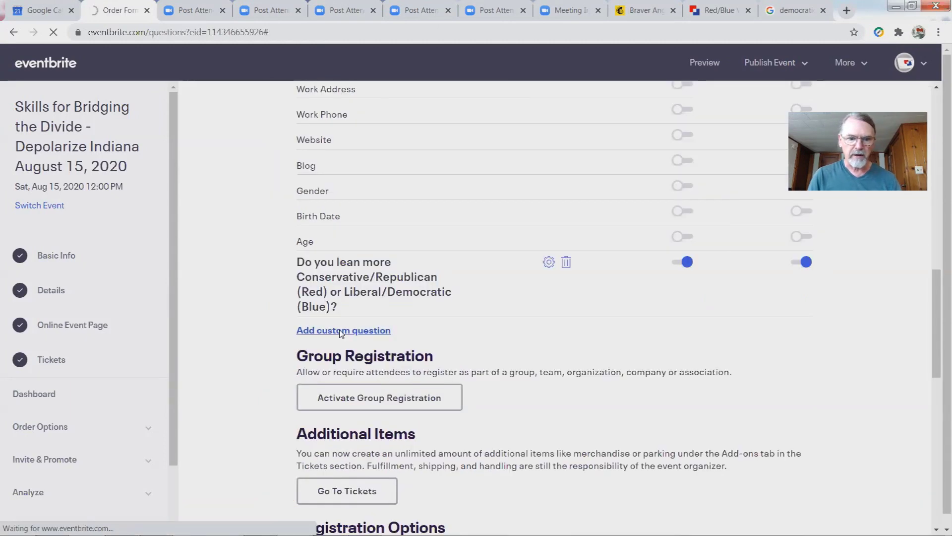
click(342, 331)
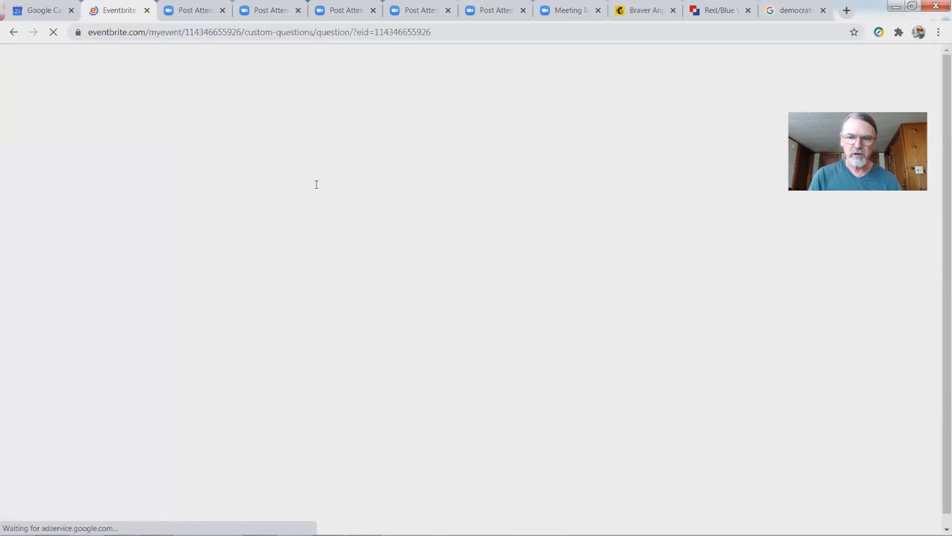
- Enter the prompt 'What is your Zipcode' and choose its question type
click(300, 201)
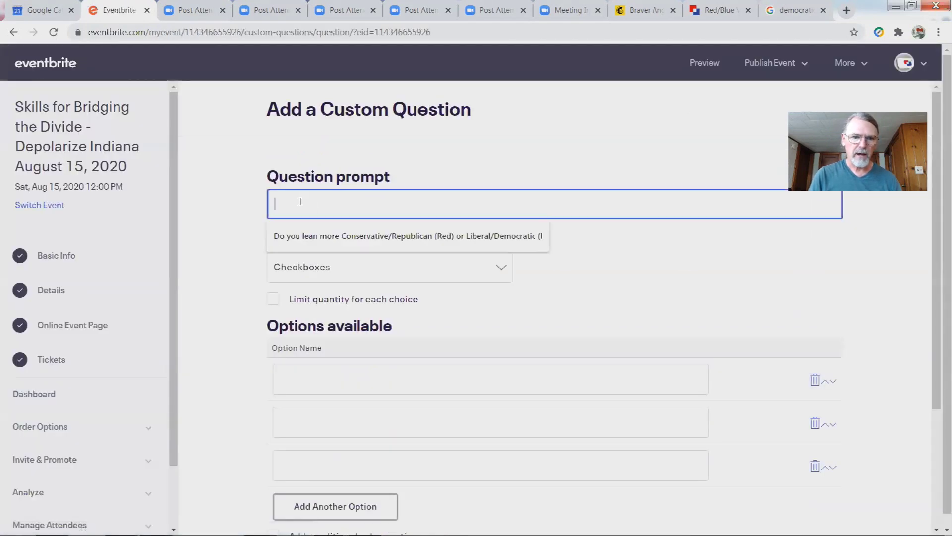
text(What is your Zipcode?)
click(329, 267)
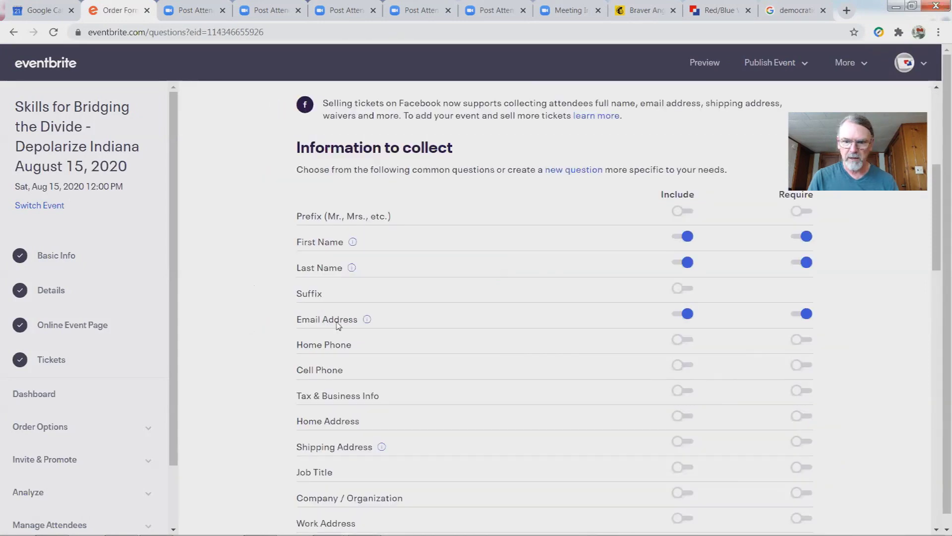
scroll(851, 270, up, 1)
scroll(846, 317, down, 6)
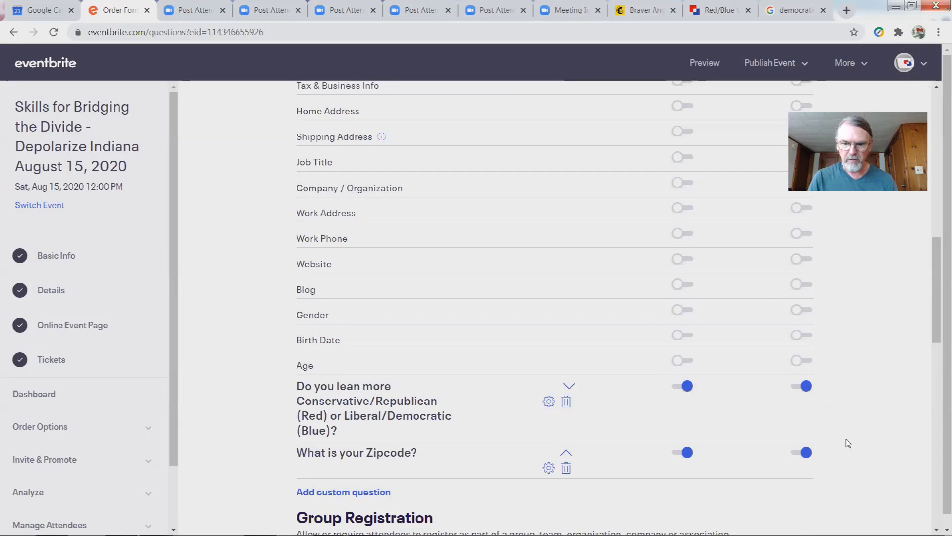
scroll(848, 443, down, 2)
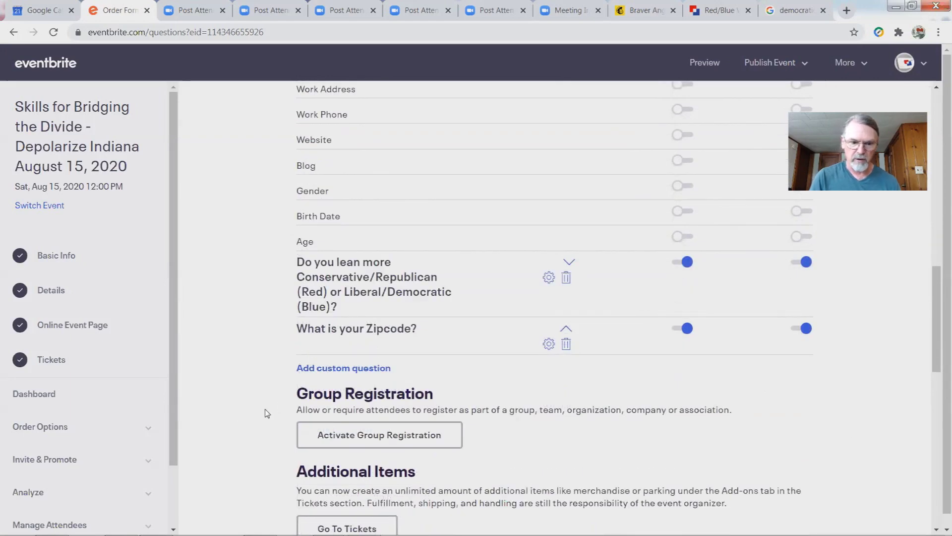
scroll(267, 413, down, 5)
scroll(267, 414, down, 1)
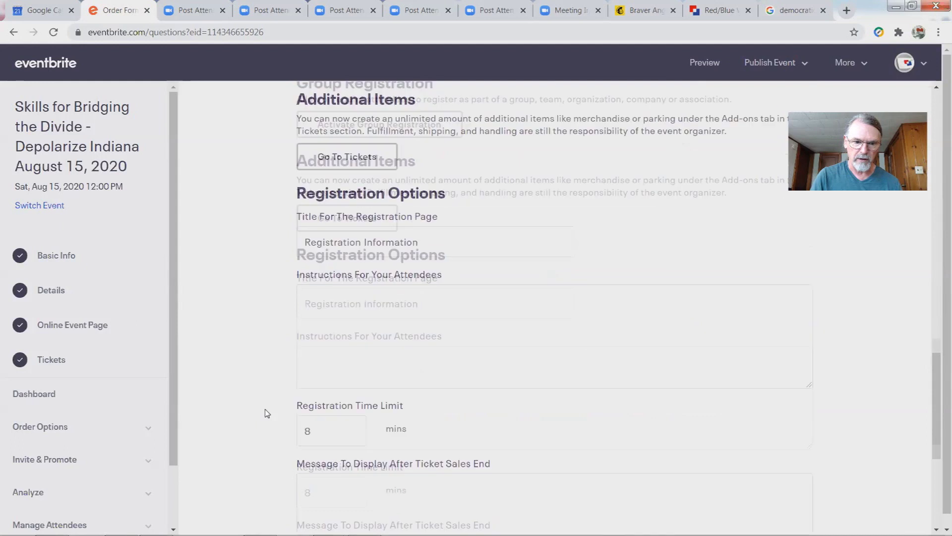
click(434, 246)
click(397, 313)
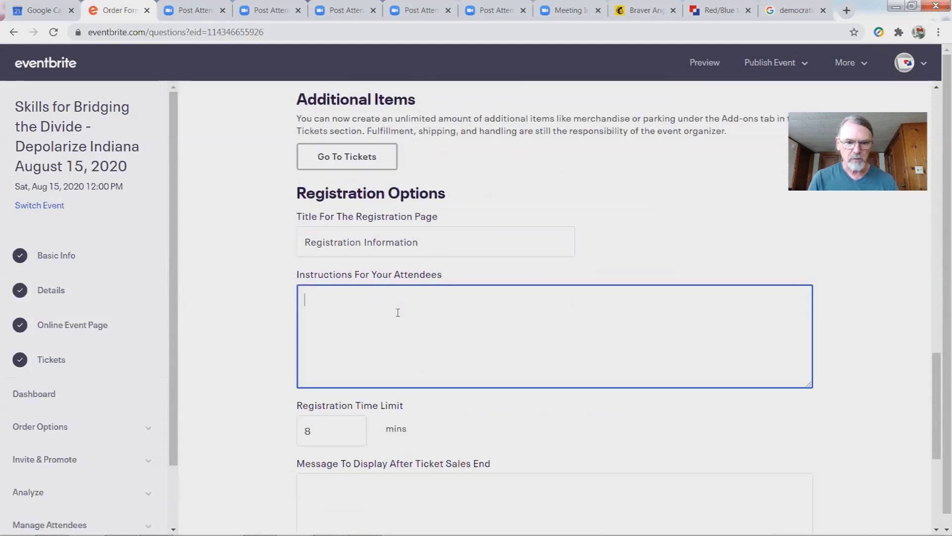
scroll(228, 354, down, 4)
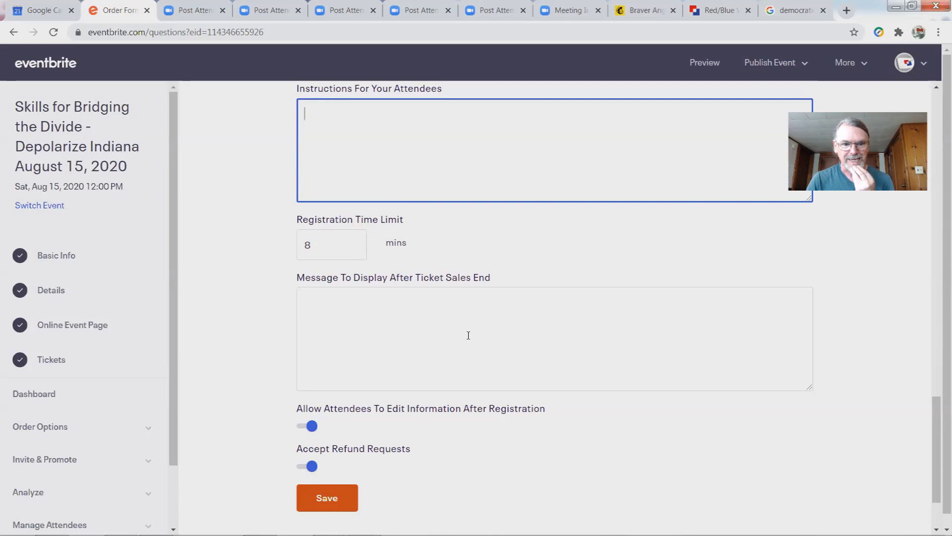
click(367, 311)
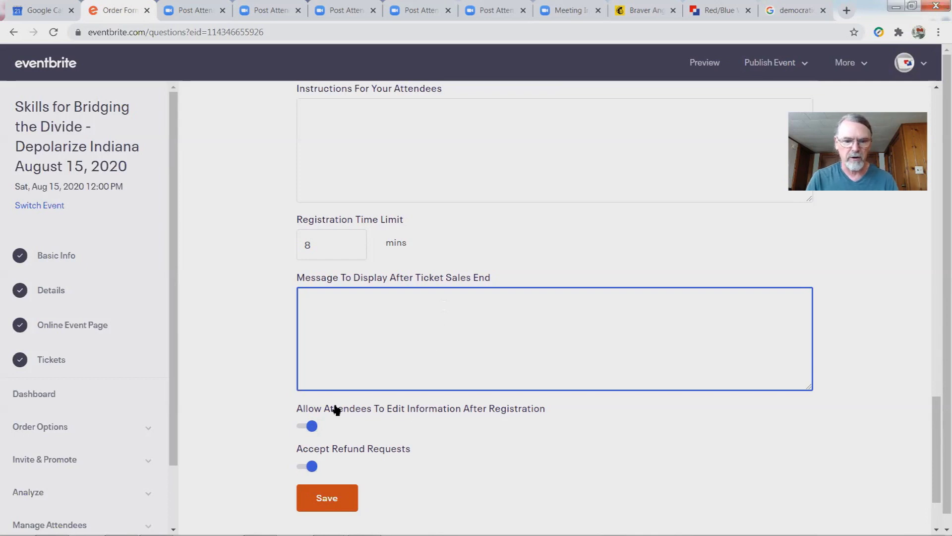
scroll(317, 411, down, 2)
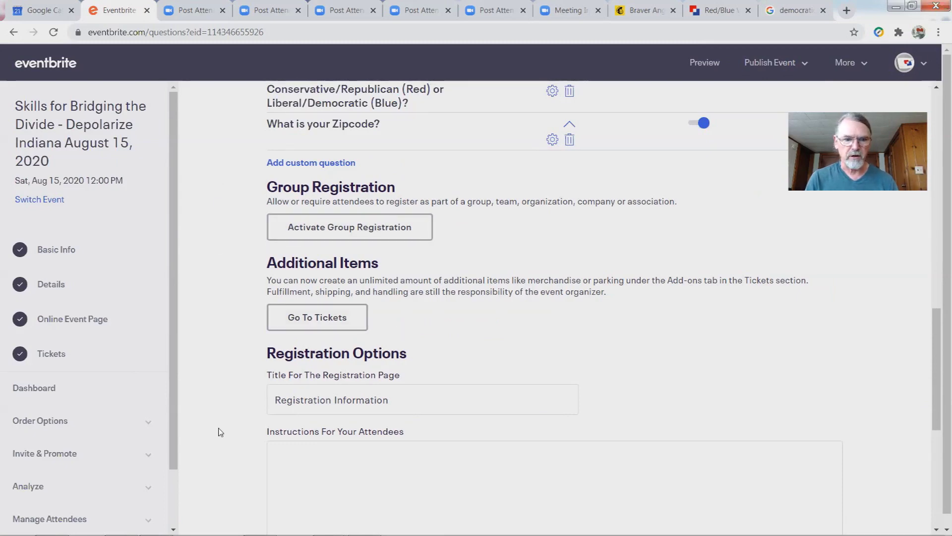
scroll(217, 438, down, 2)
scroll(216, 441, down, 1)
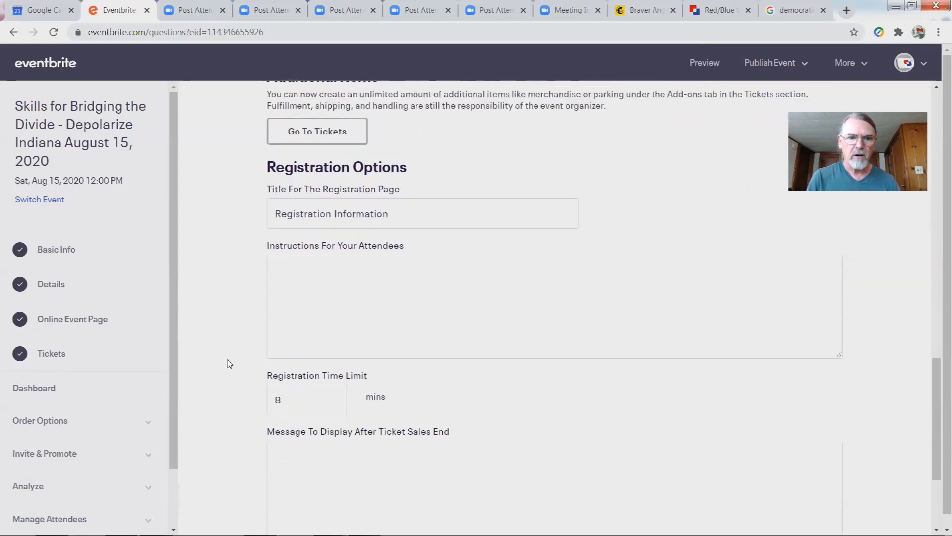
scroll(233, 258, down, 3)
click(42, 408)
- Open Order Confirmation and move to the Customize Email text
click(46, 478)
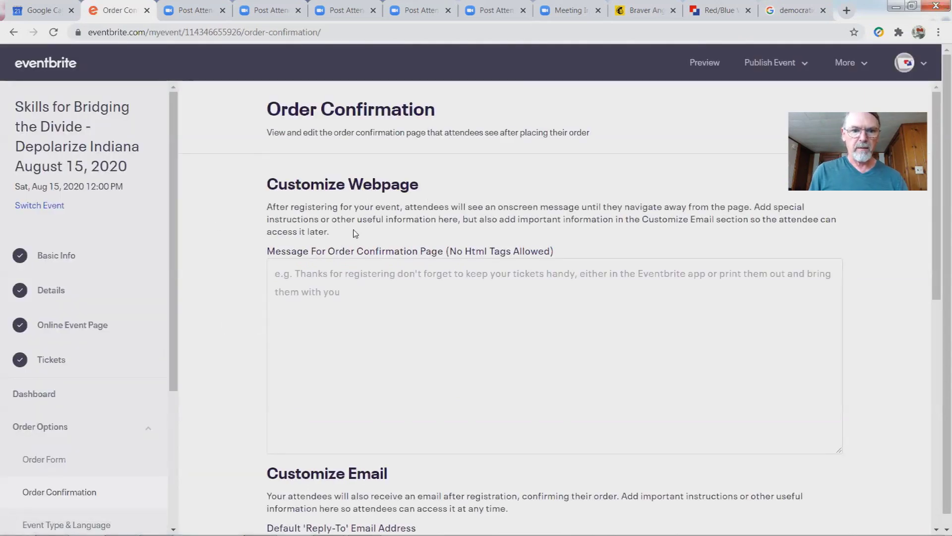
click(319, 286)
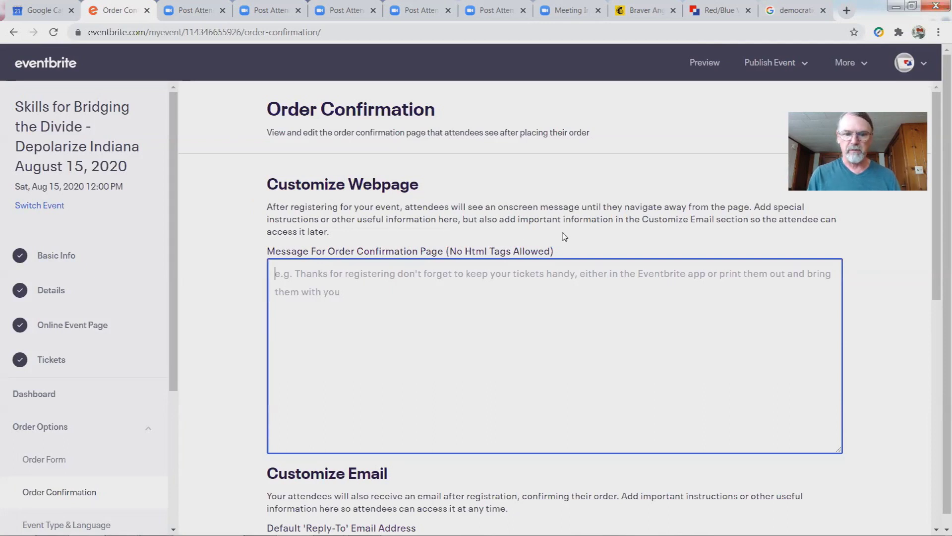
scroll(428, 350, down, 1)
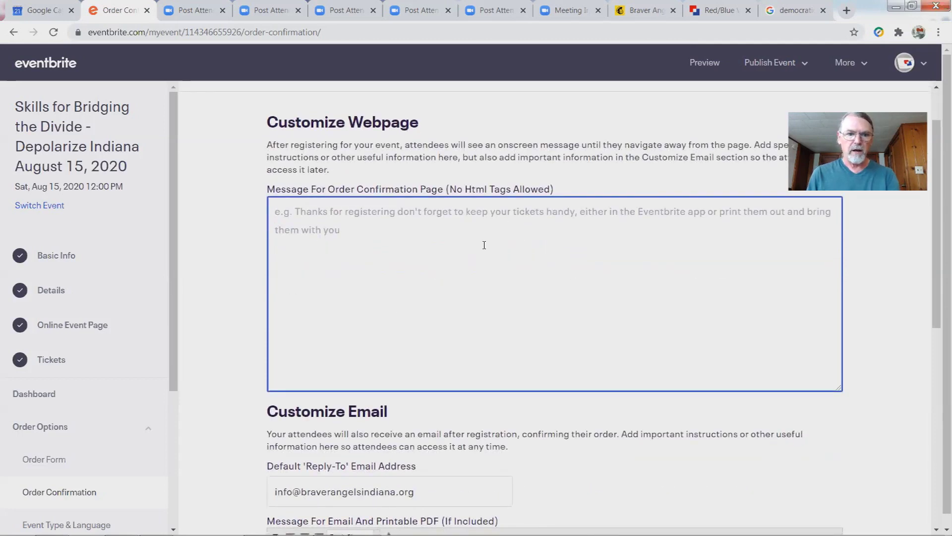
scroll(221, 374, down, 3)
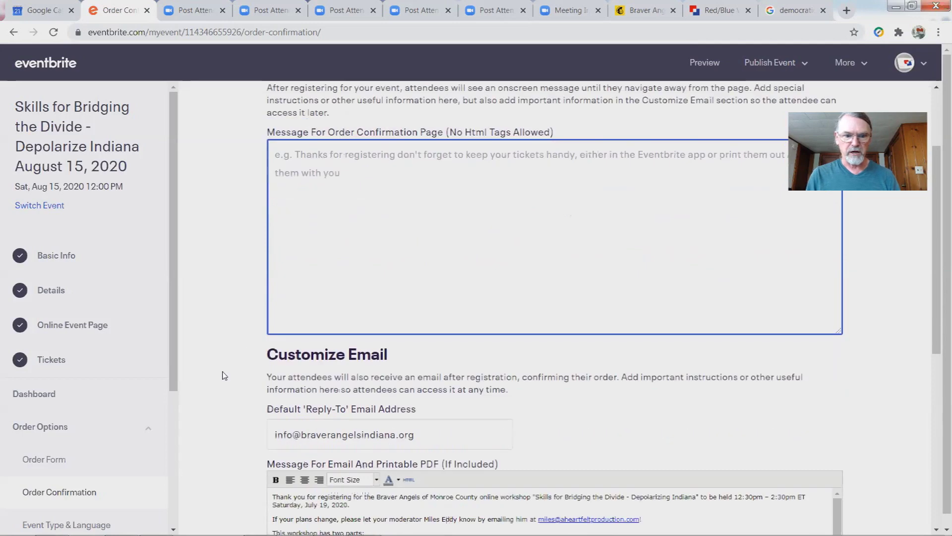
drag(269, 226, 427, 227)
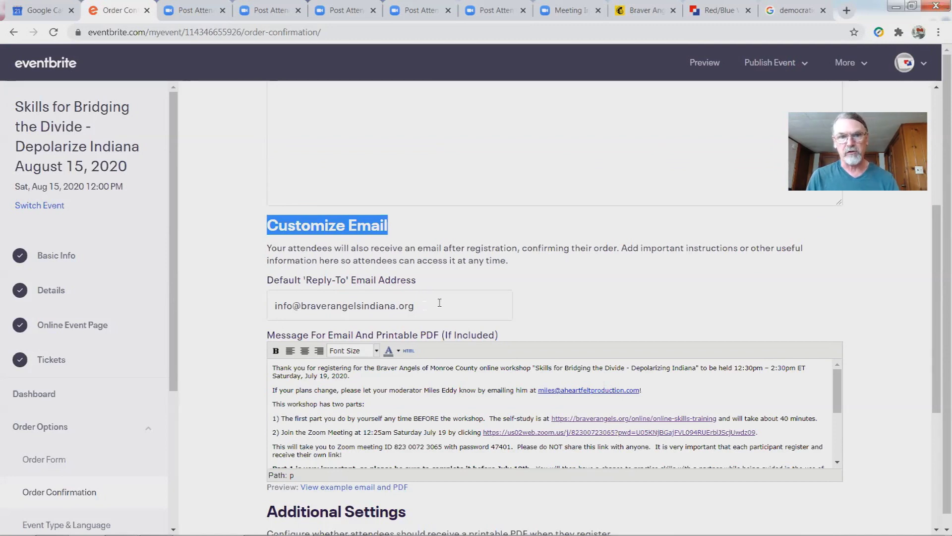
click(408, 427)
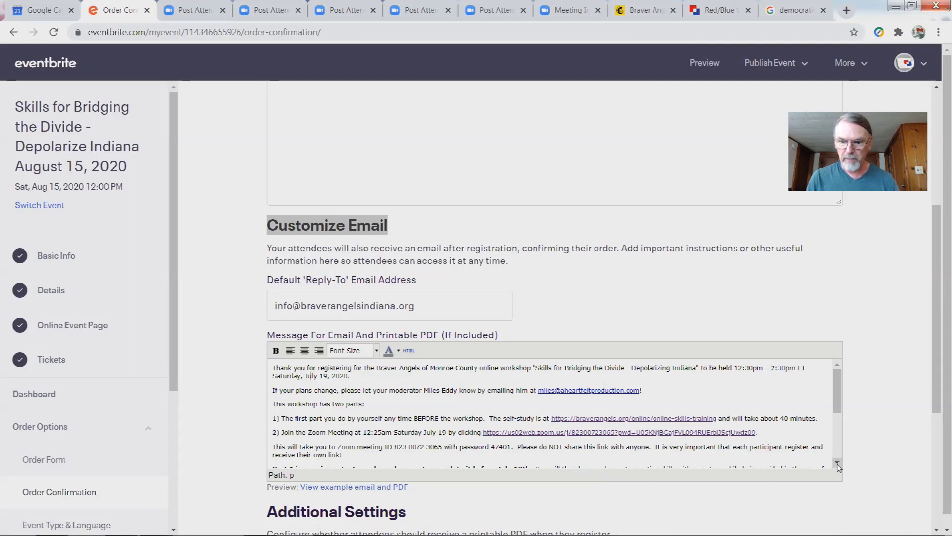
- Change the email to 12:00pm–2:00pm on August 15, joining 5 minutes before 12:00pm
click(453, 368)
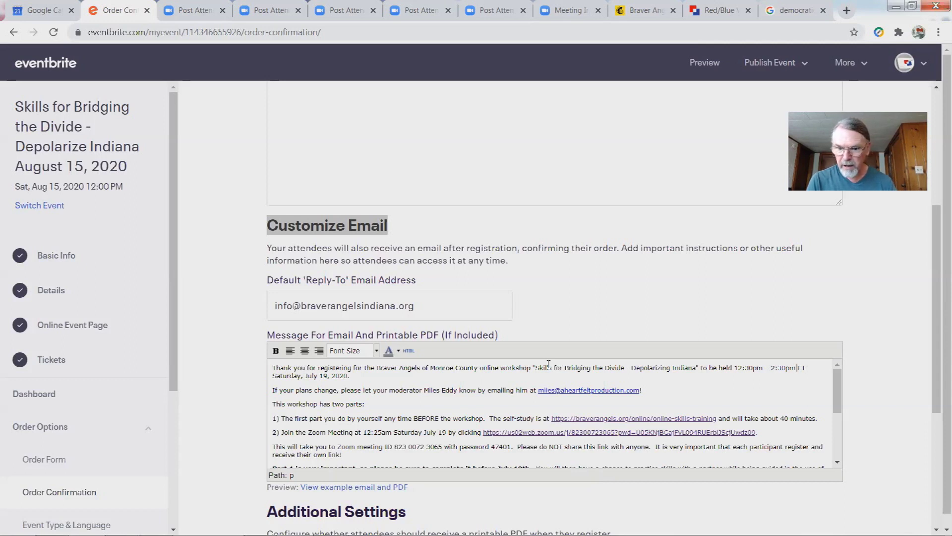
key(Delete)
text(0)
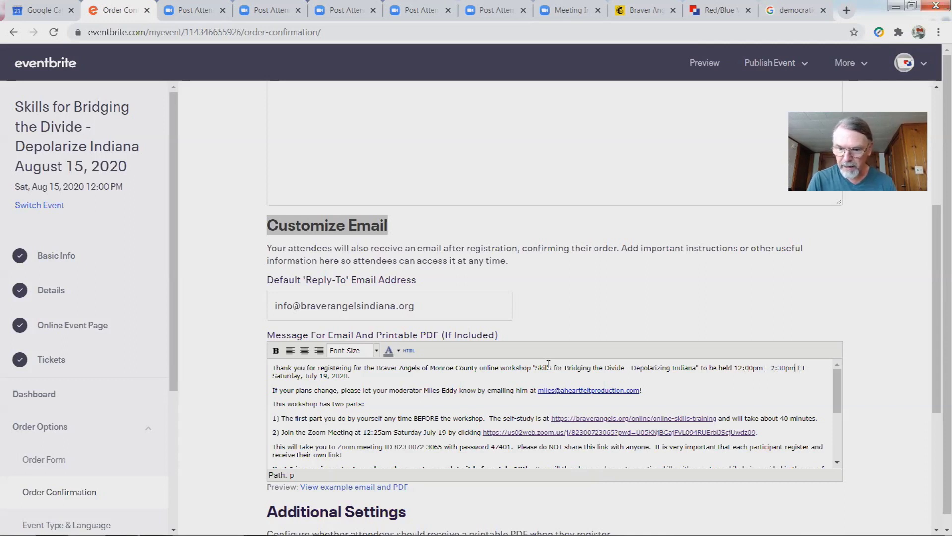
key(Delete)
text(0)
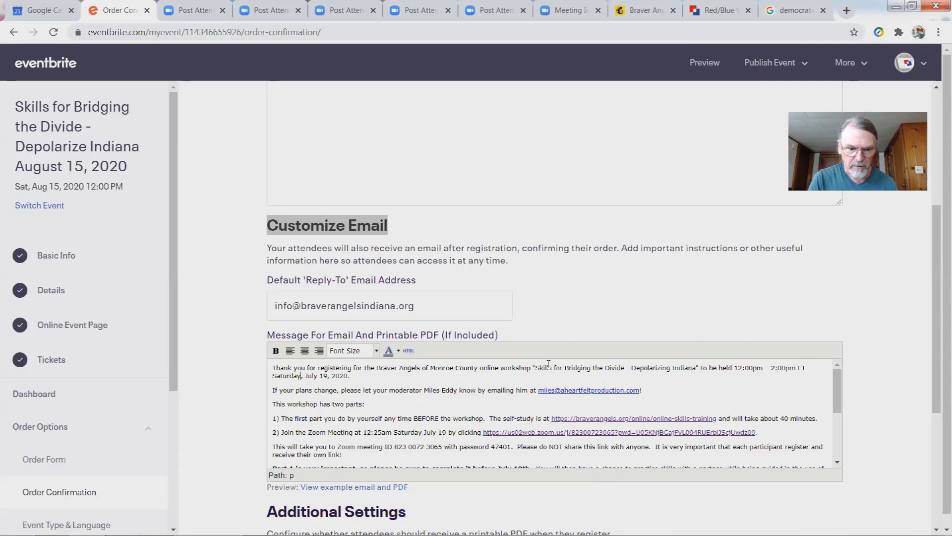
key(ctrl+shift+Right)
key(ctrl+shift+Right)
text(August 1)
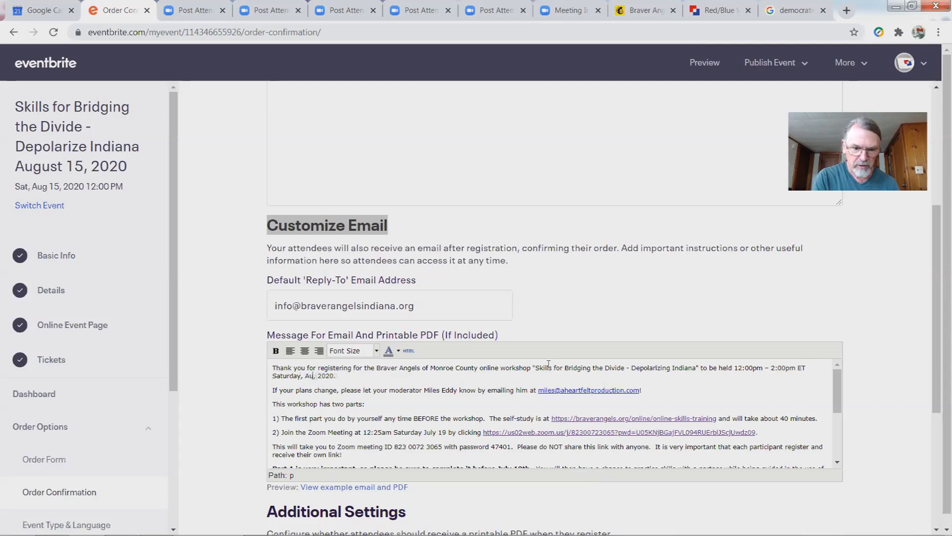
text(5,)
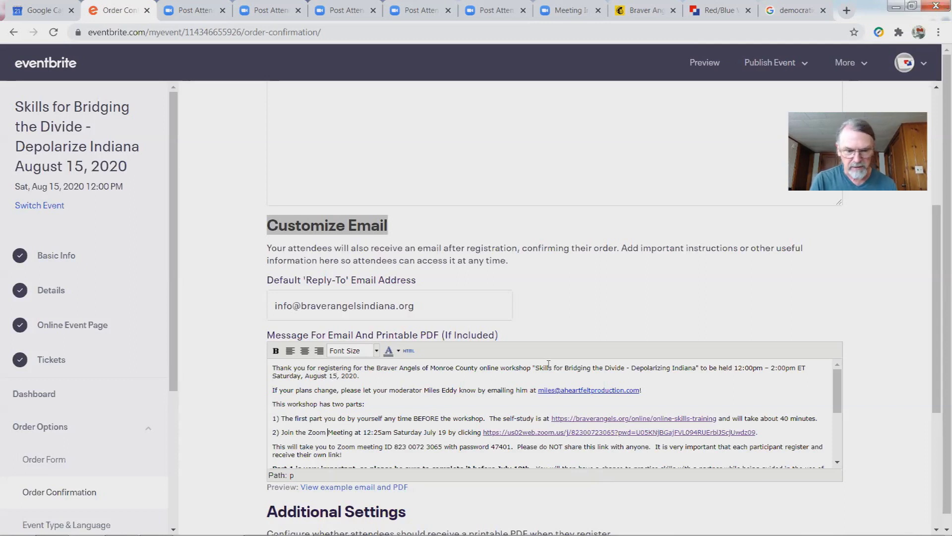
key(ctrl+Right)
key(ctrl+Right)
key(ctrl+Right)
key(ctrl+Right)
key(ctrl+Right)
key(ctrl+Right)
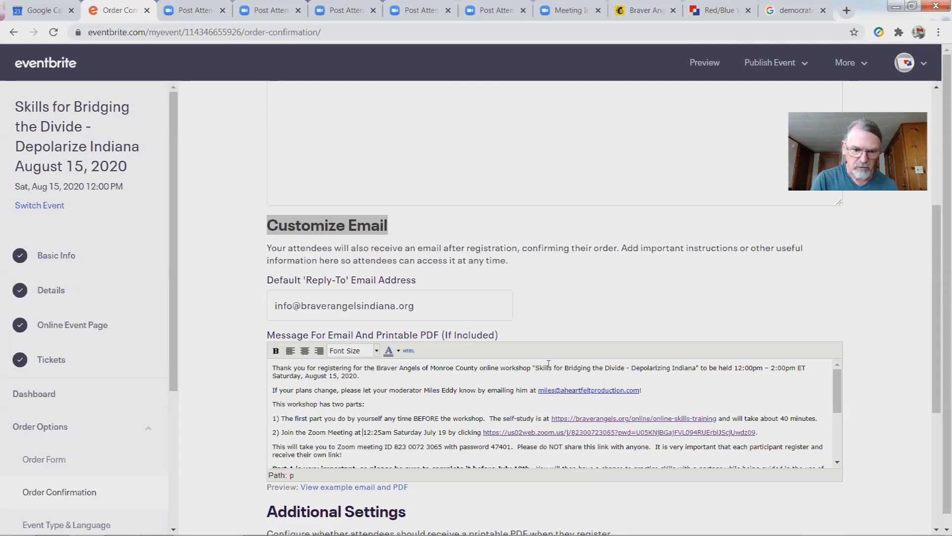
text(5 minutes before 12:00)
key(Delete)
key(Delete)
key(Delete)
key(Delete)
key(Delete)
key(Delete)
key(Delete)
key(Delete)
key(Delete)
text(p)
- Change the join line's date to August 15 and delete the old Zoom meeting link
key(ctrl+Right)
key(ctrl+Right)
key(ctrl+shift+Right)
key(ctrl+shift+Right)
text(August 15)
key(ctrl+Right)
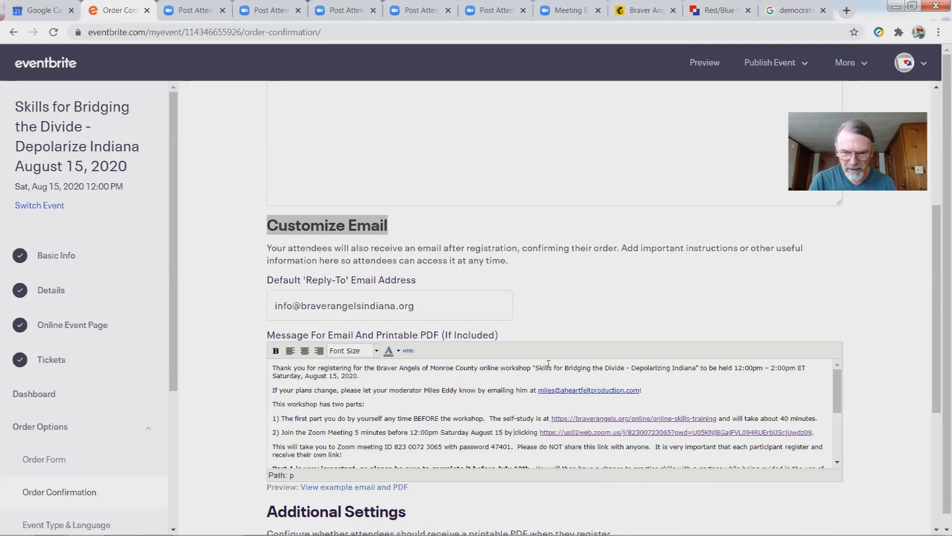
key(ctrl+Right)
key(shift+End)
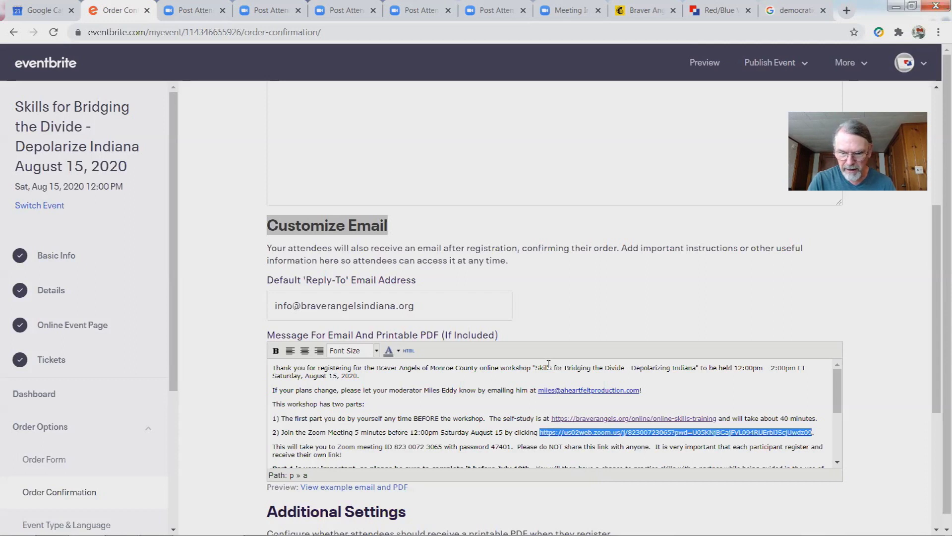
key(Delete)
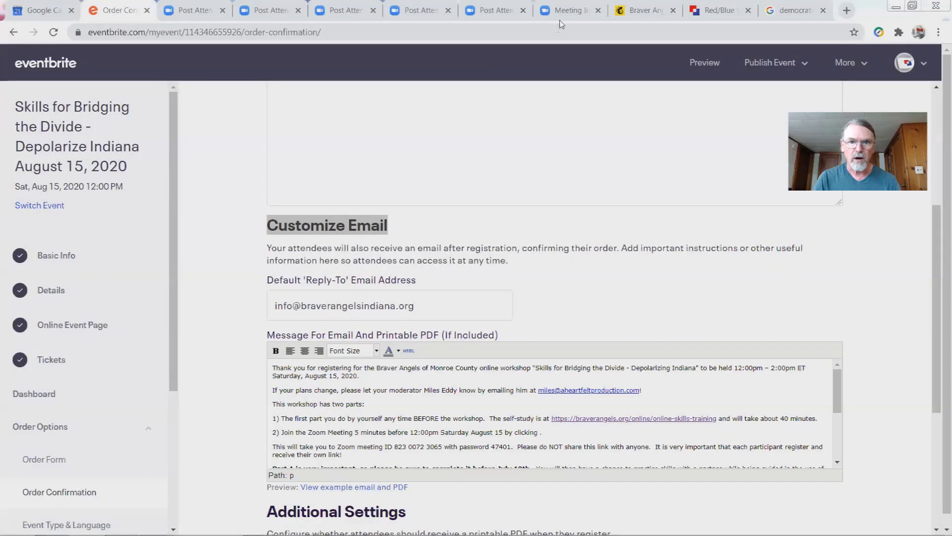
- Switch to the Zoom 'Meeting Information' page for the August 15 workshop
click(563, 11)
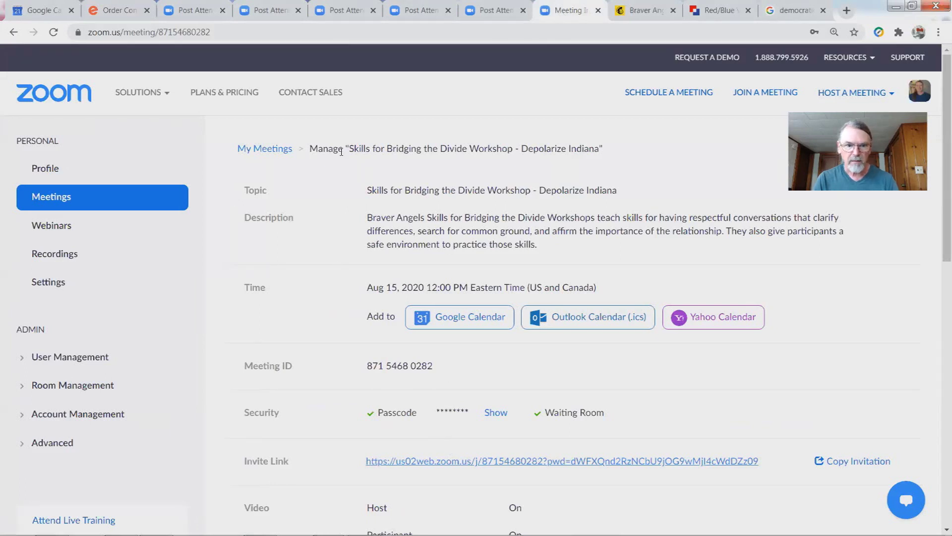
- Check the workshop title and Aug 15 time, then copy the Zoom invite link address
drag(350, 147, 629, 153)
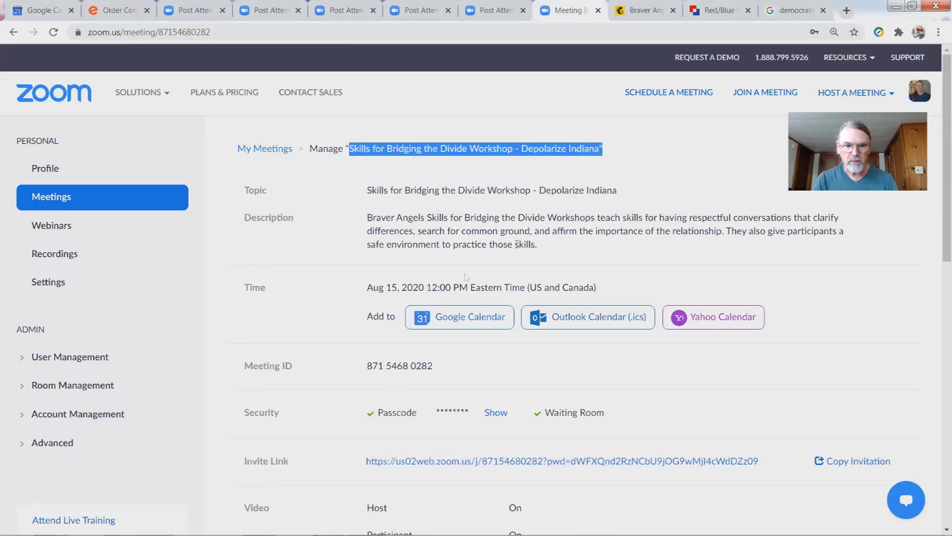
drag(366, 288, 671, 293)
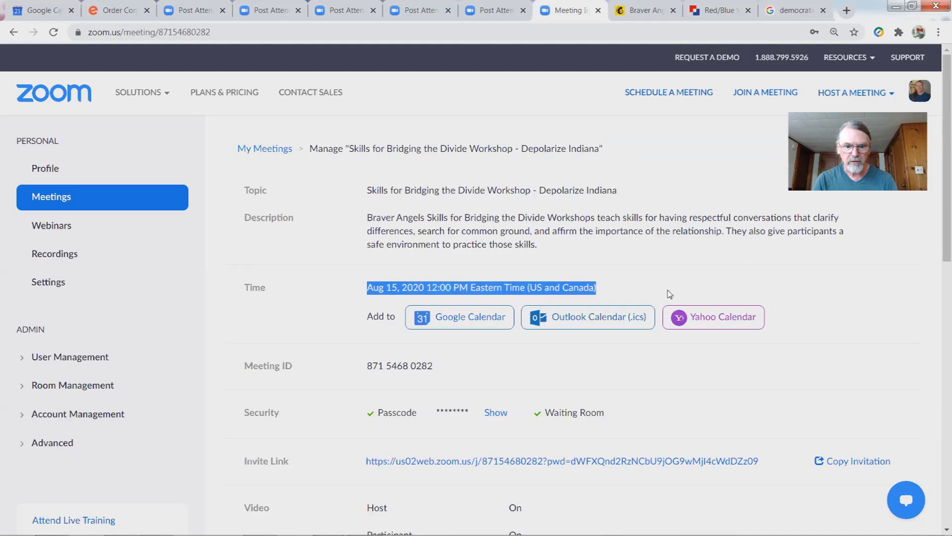
right_click(451, 464)
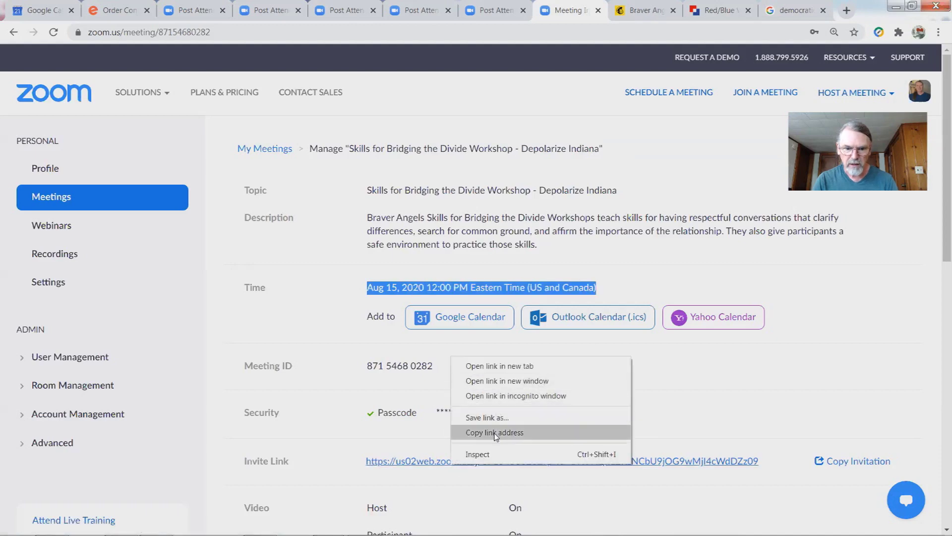
click(495, 434)
key(alt+Tab)
key(alt+Tab)
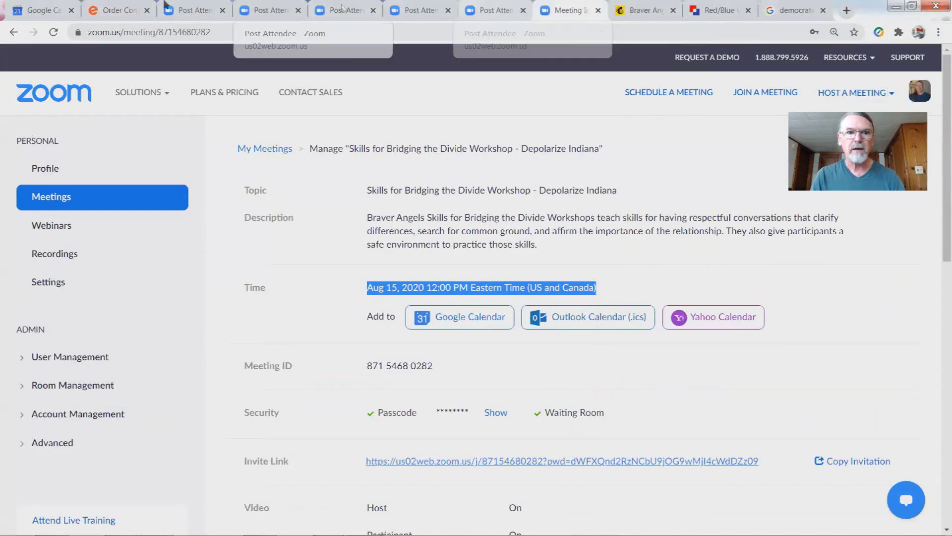
click(103, 5)
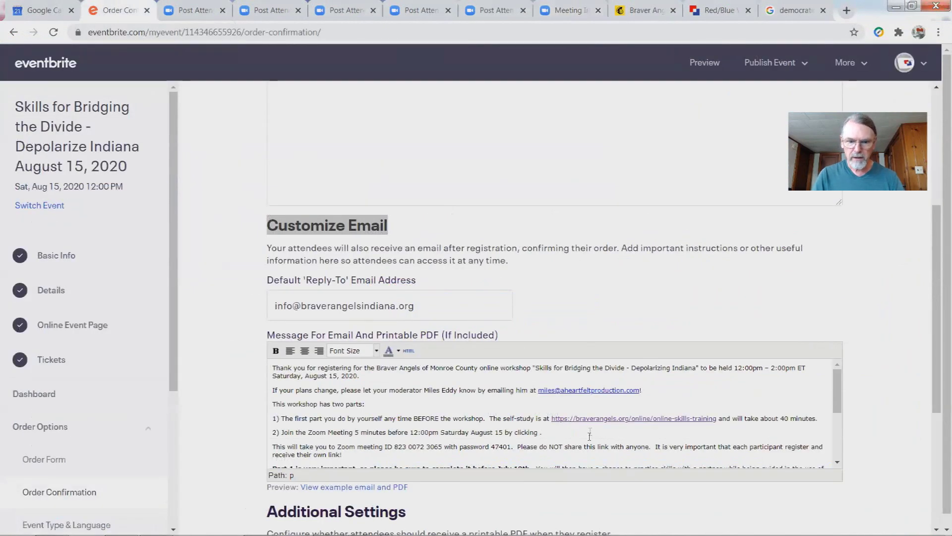
key(ctrl+v)
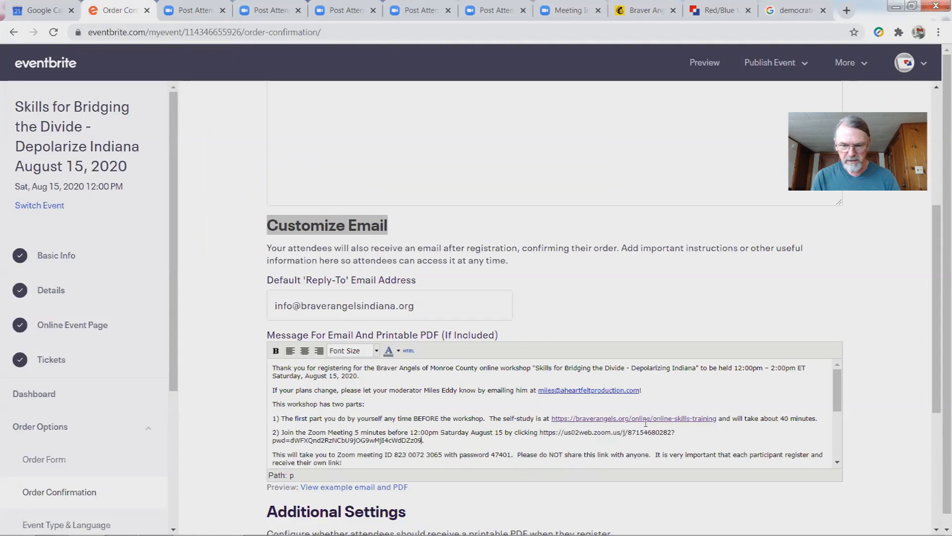
key(ctrl+shift+Left)
key(ctrl+shift+Left)
key(ctrl+shift+Left)
key(ctrl+shift+Left)
key(ctrl+shift+Left)
key(ctrl+shift+Left)
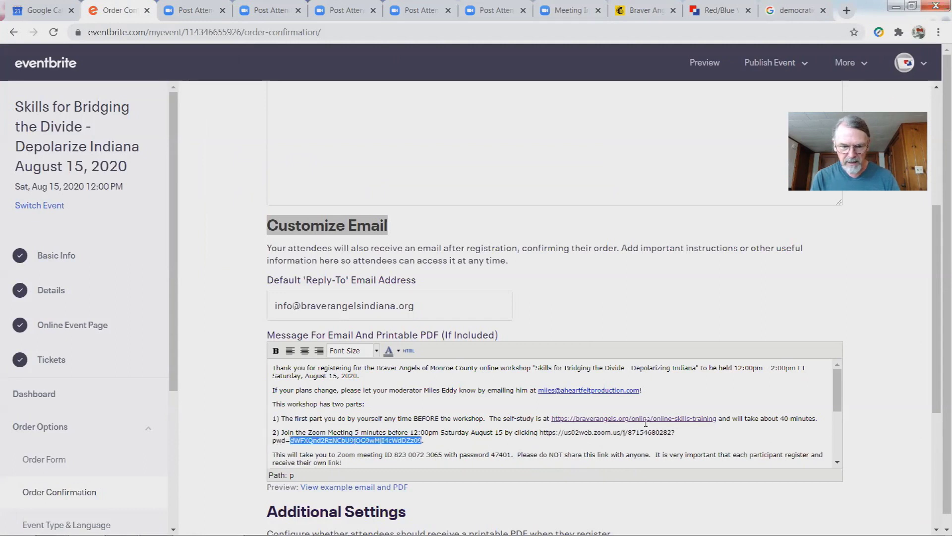
key(Left)
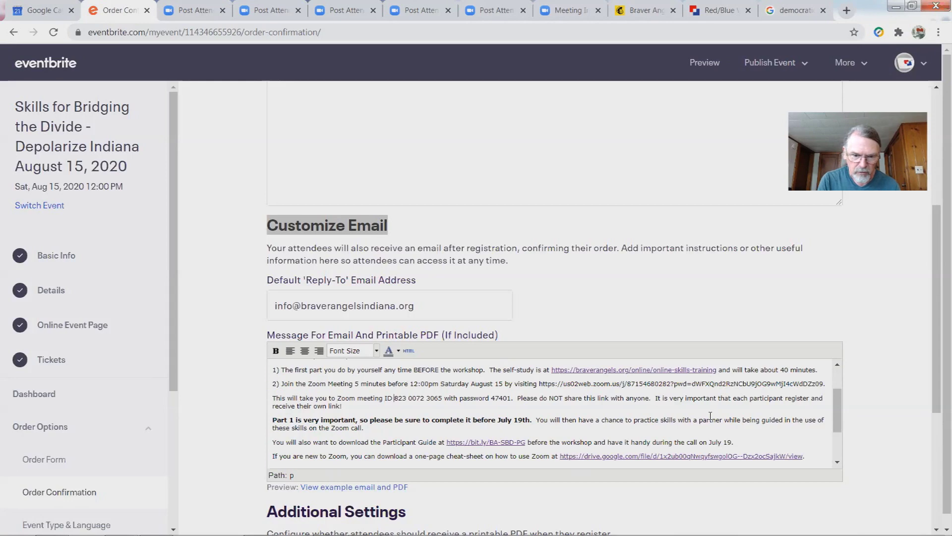
key(ctrl+shift+Right)
key(ctrl+shift+Right)
key(ctrl+shift+Right)
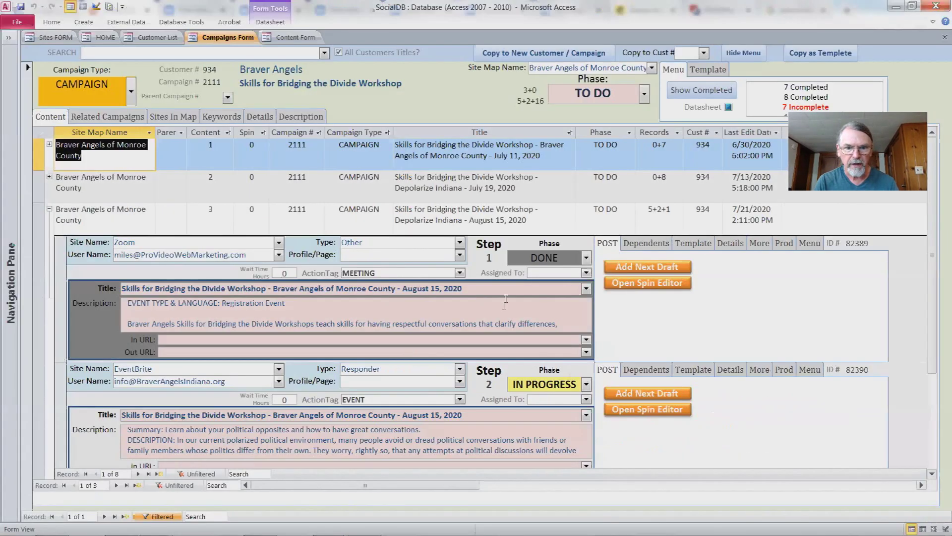
key(alt+Tab)
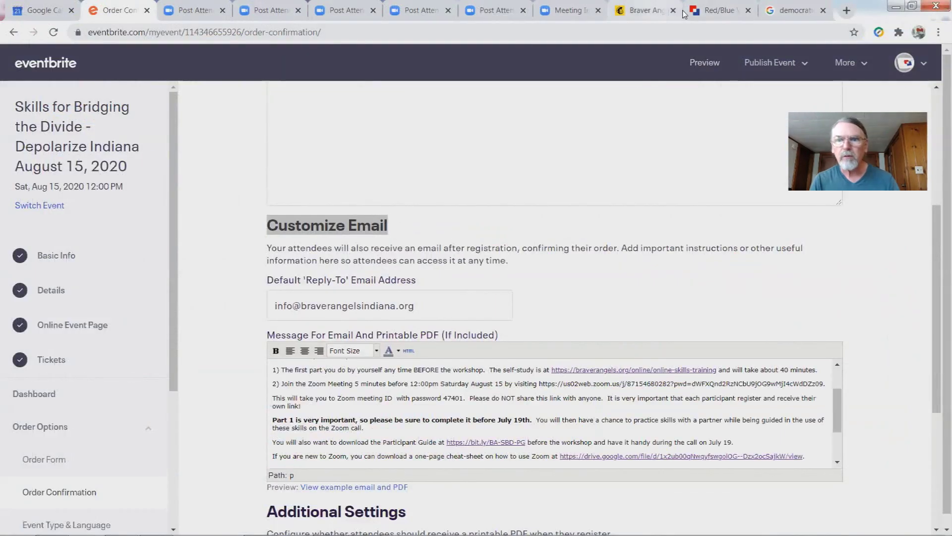
click(568, 10)
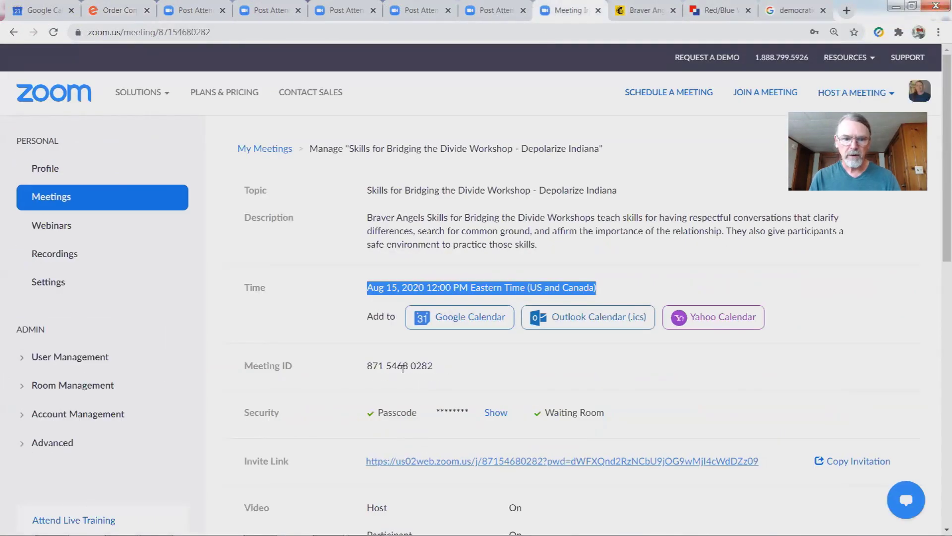
mouse_move(370, 366)
mouse_down()
mouse_move(436, 367)
mouse_move(355, 372)
mouse_up()
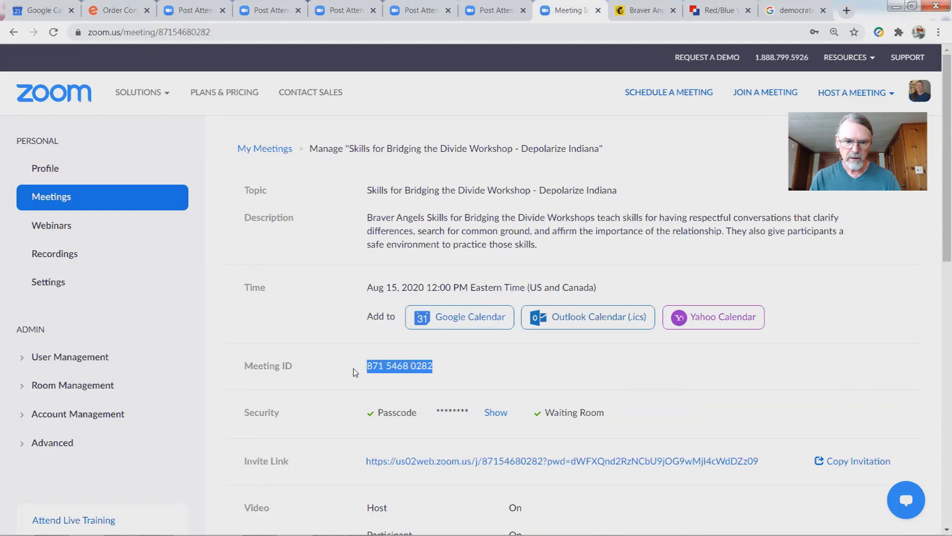
click(106, 11)
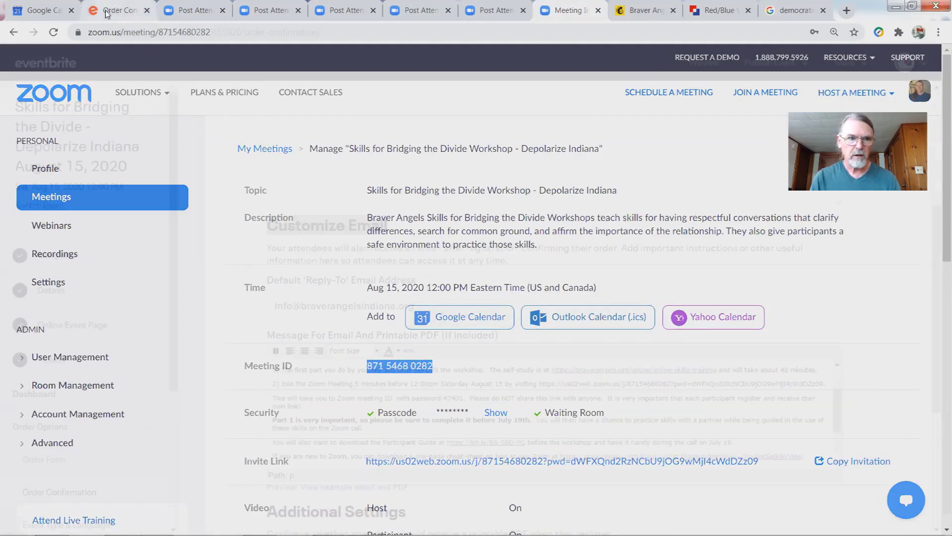
key(ctrl+v)
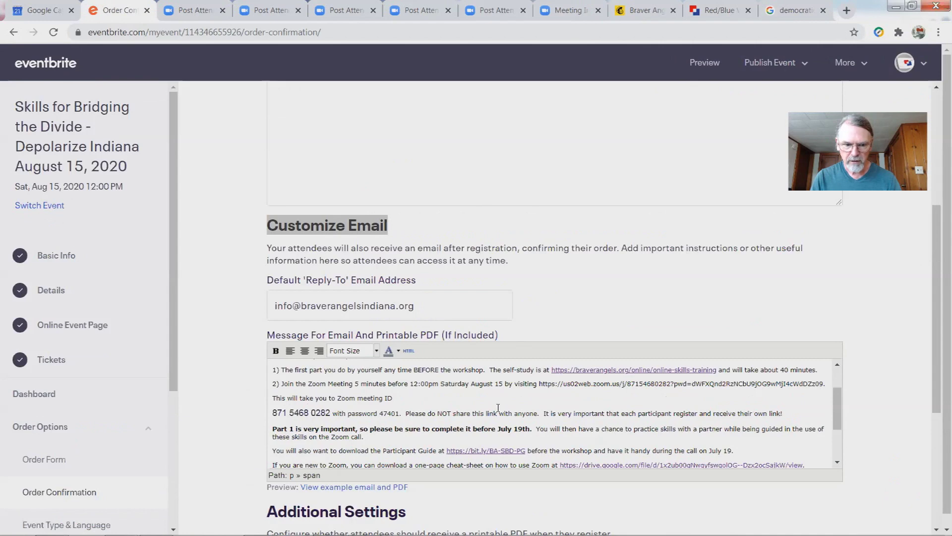
key(ctrl+z)
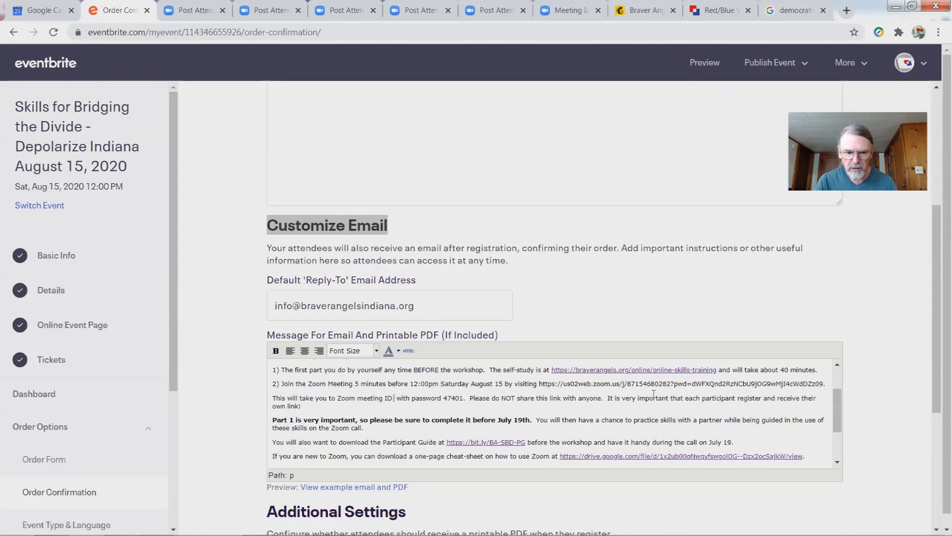
mouse_move(95, 534)
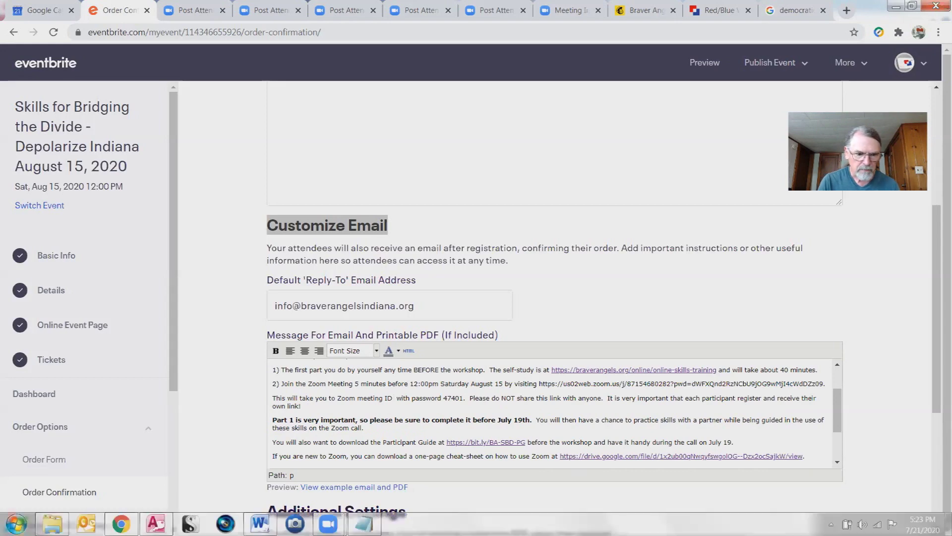
click(364, 524)
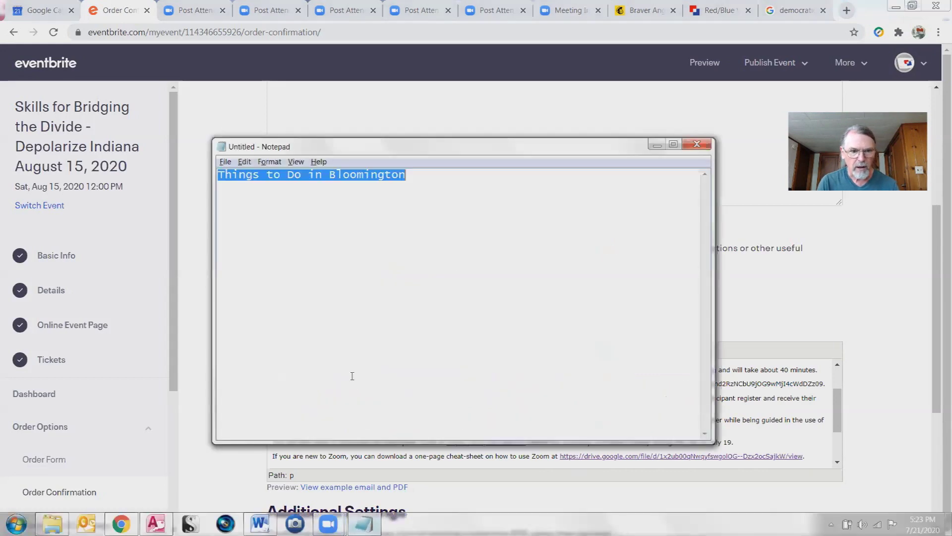
key(ctrl+v)
key(ctrl+a)
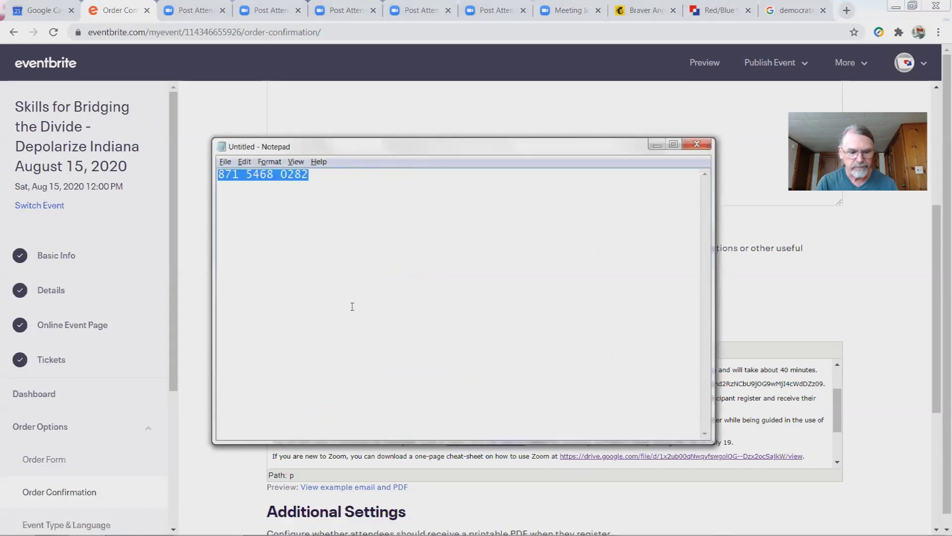
key(alt+Tab)
key(ctrl+v)
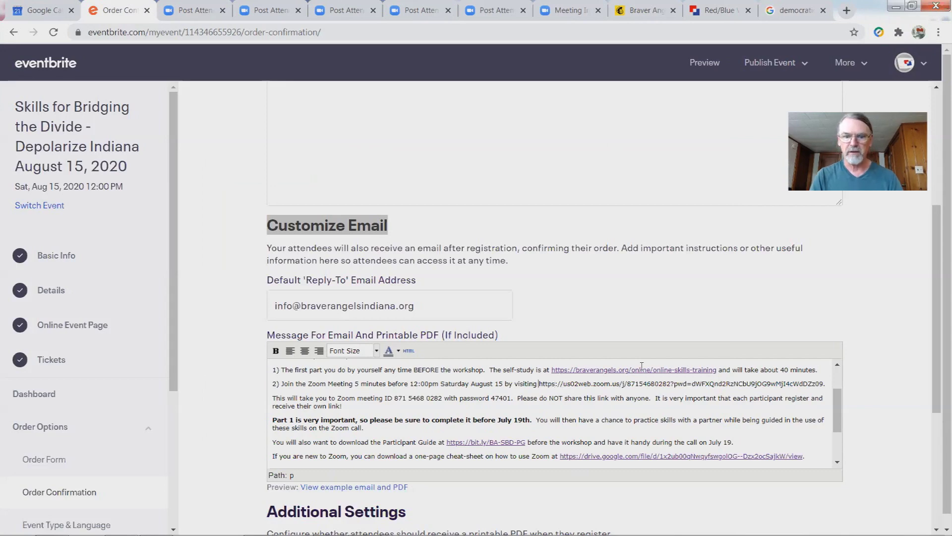
- Select the Zoom invite URL in the email and switch to the Word document
key(shift+End)
key(ctrl+shift+Right)
key(ctrl+shift+Left)
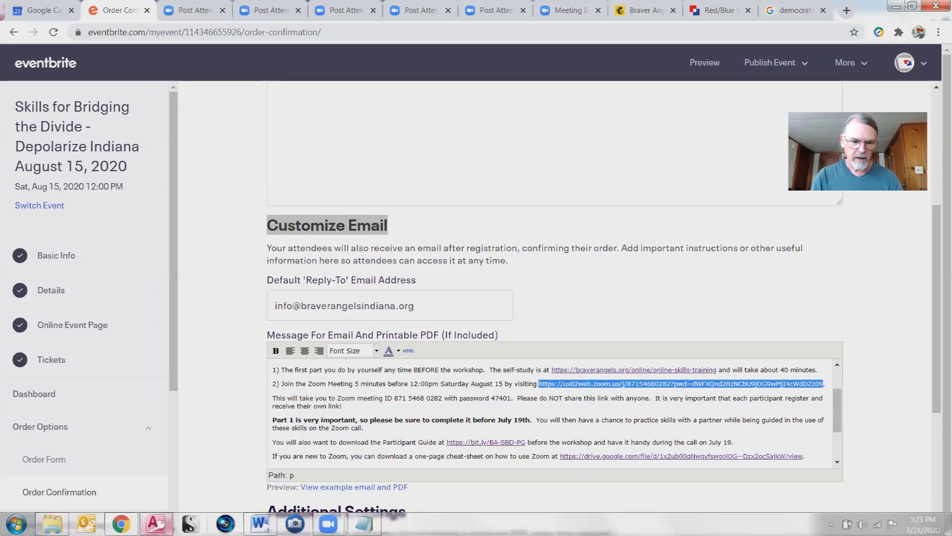
click(260, 523)
- Paste the Zoom URL as a hyperlink on a new page 2 in Word, then return to Eventbrite
click(442, 353)
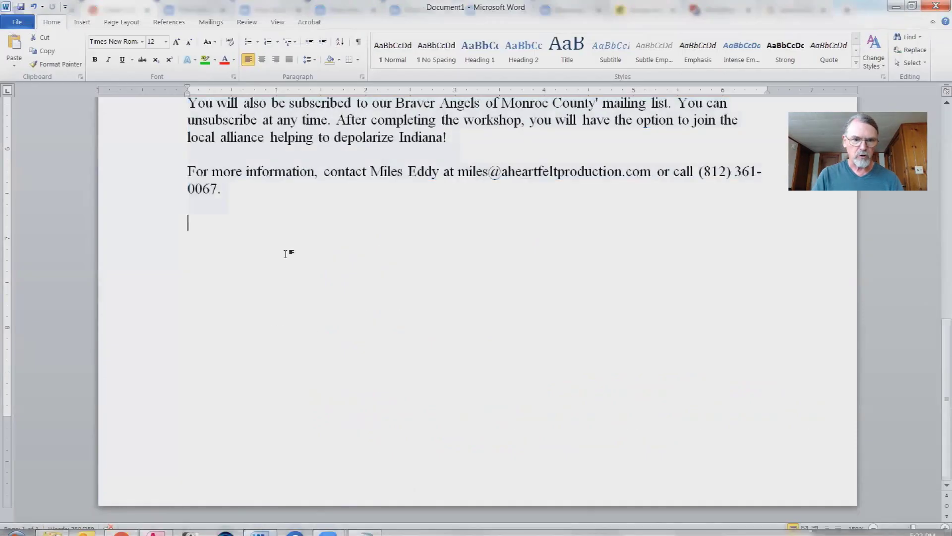
key(ctrl+Return)
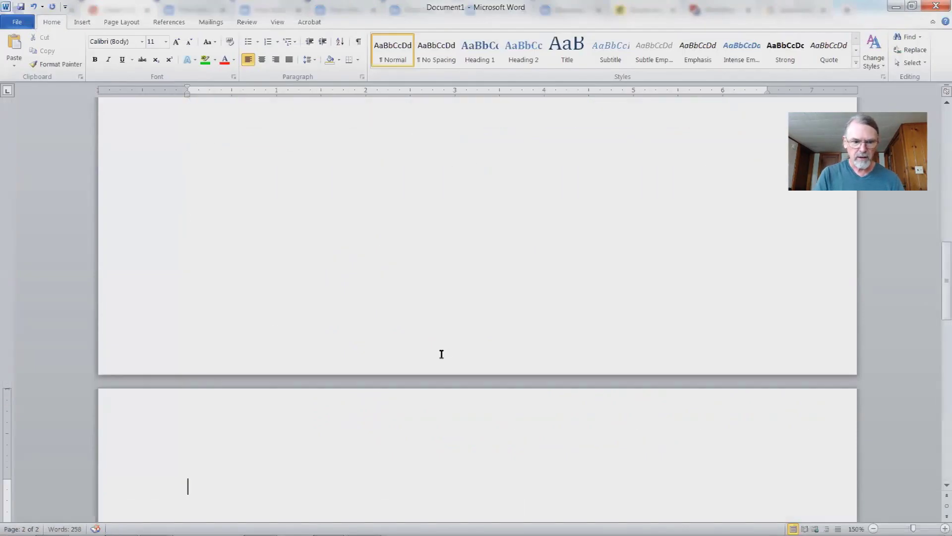
key(ctrl+v)
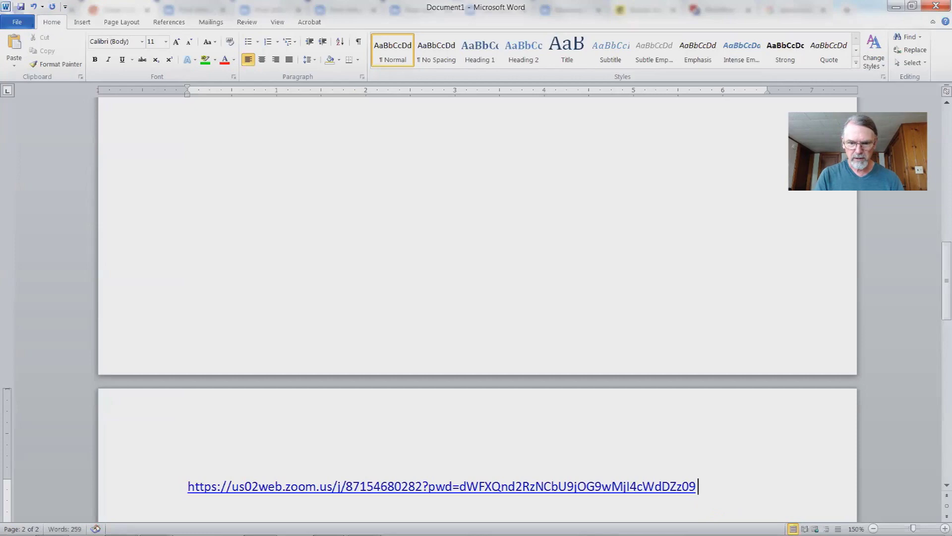
key(shift+Home)
key(ctrl+c)
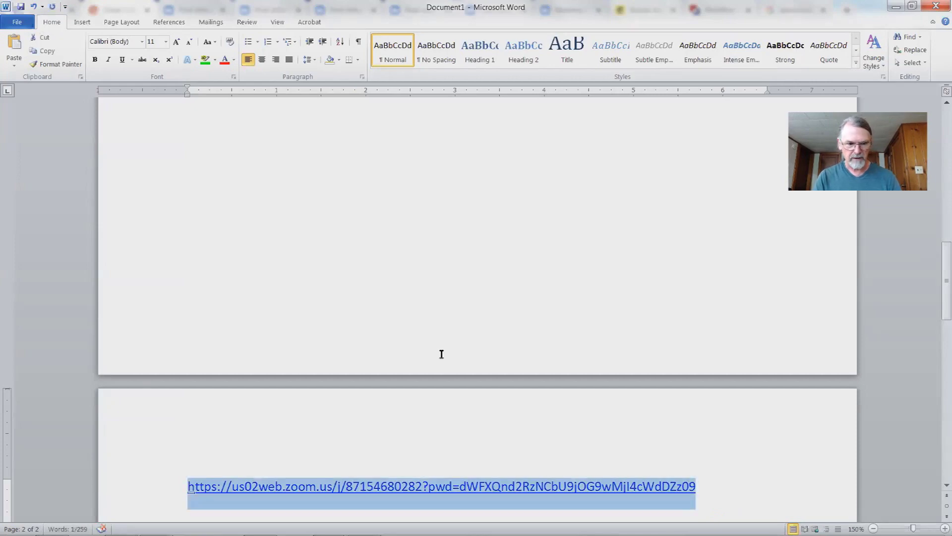
key(alt+Tab)
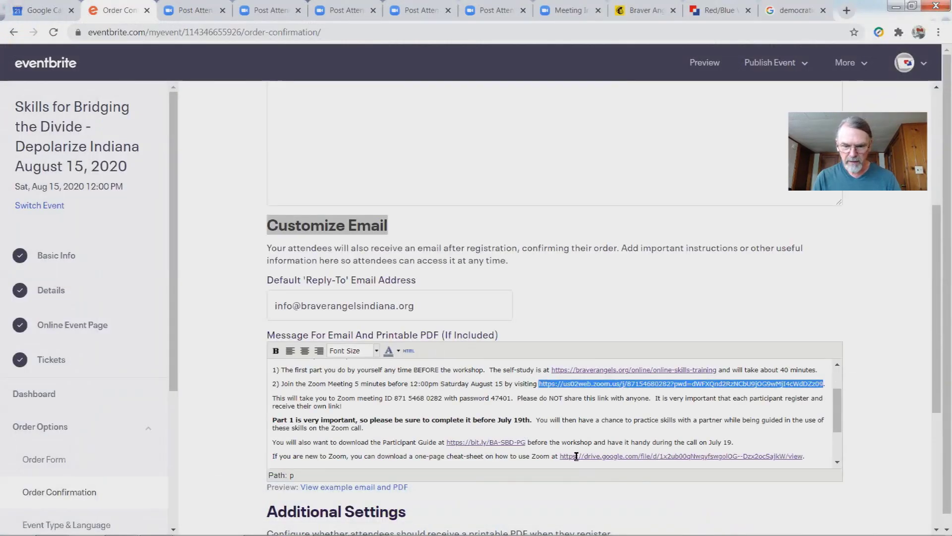
- Replace the plain Zoom URL with the clickable hyperlink and check the meeting ID and password lines
key(ctrl+v)
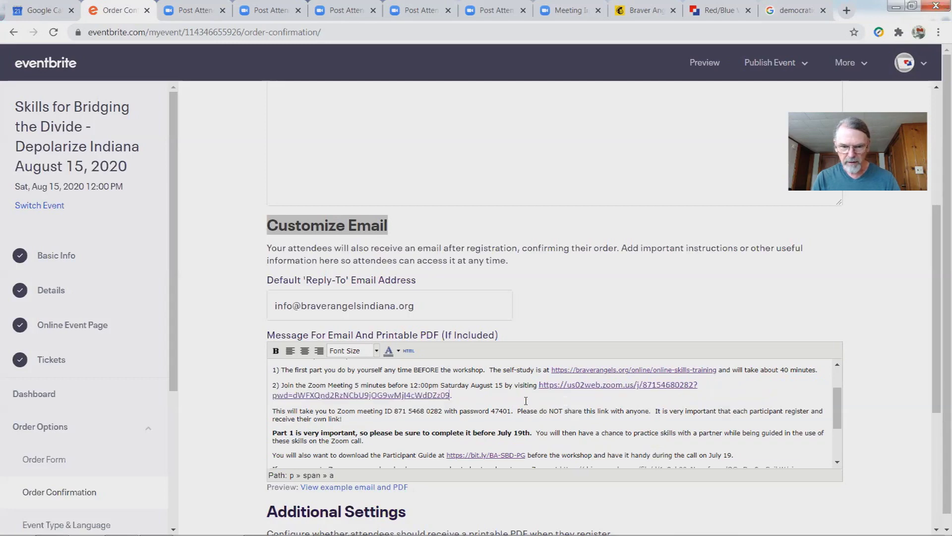
click(420, 412)
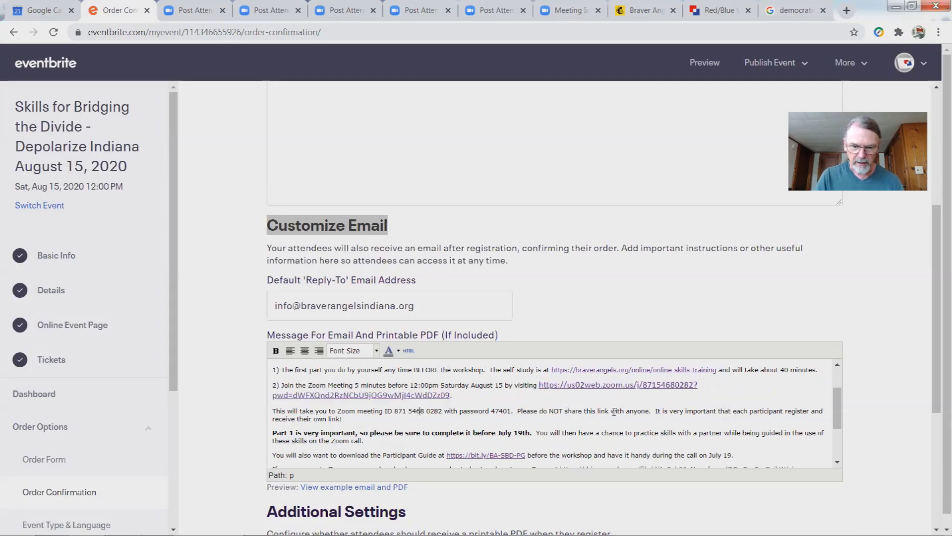
drag(491, 411, 518, 411)
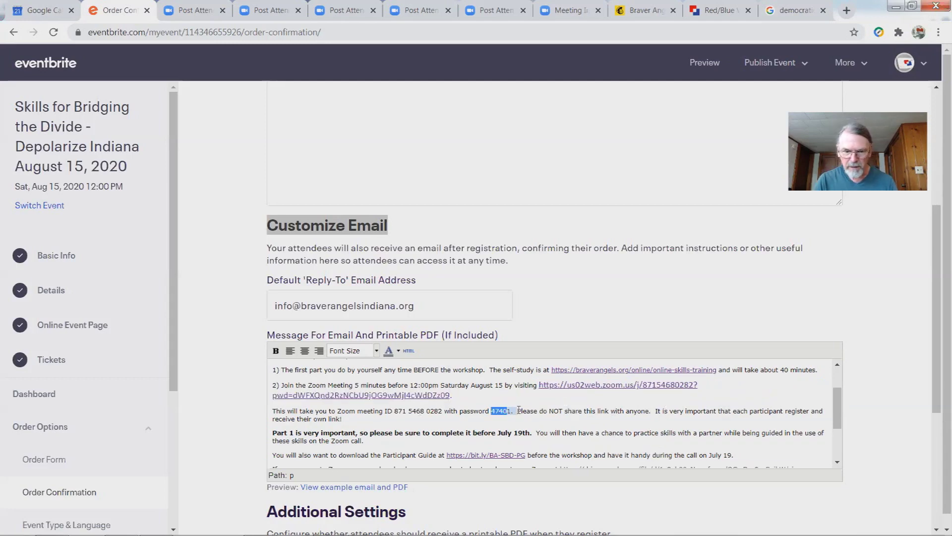
click(584, 414)
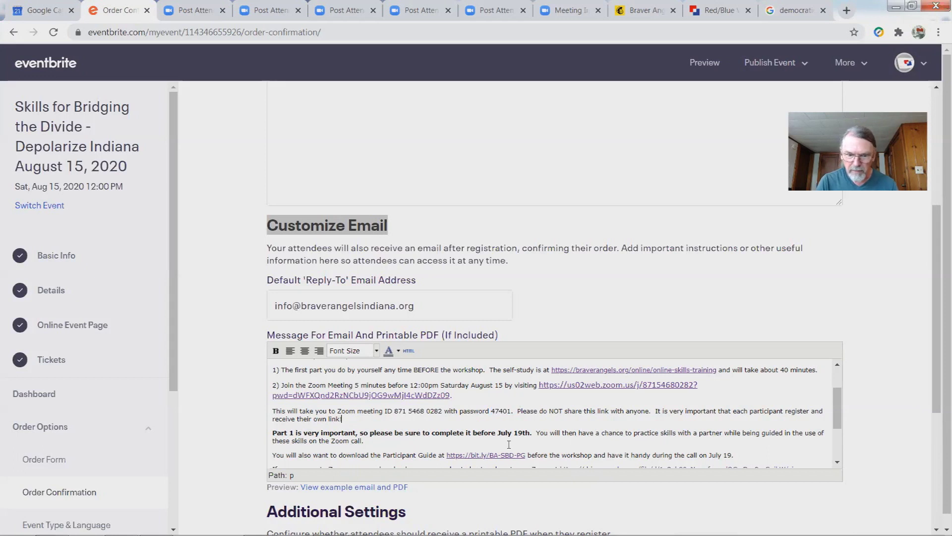
click(397, 420)
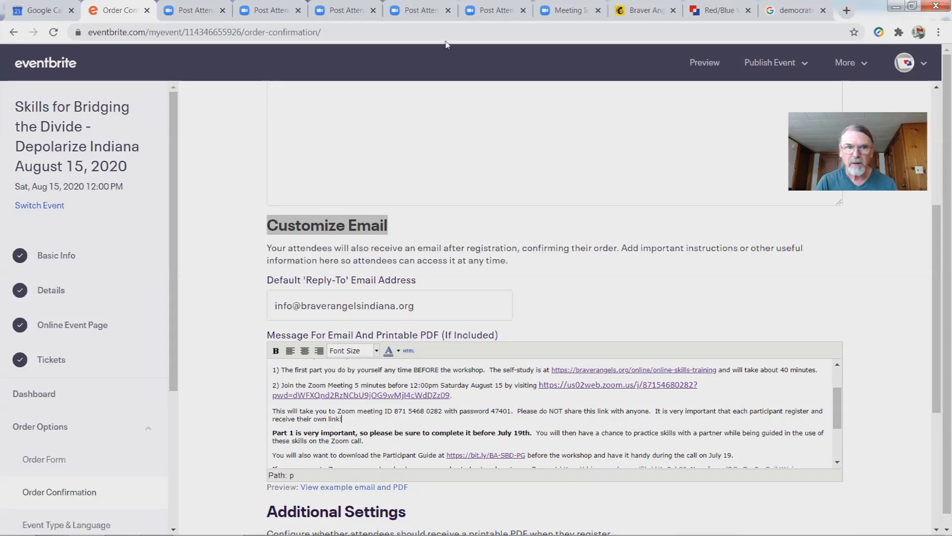
- Change the Part 1 date from July 19th to August 15
click(383, 435)
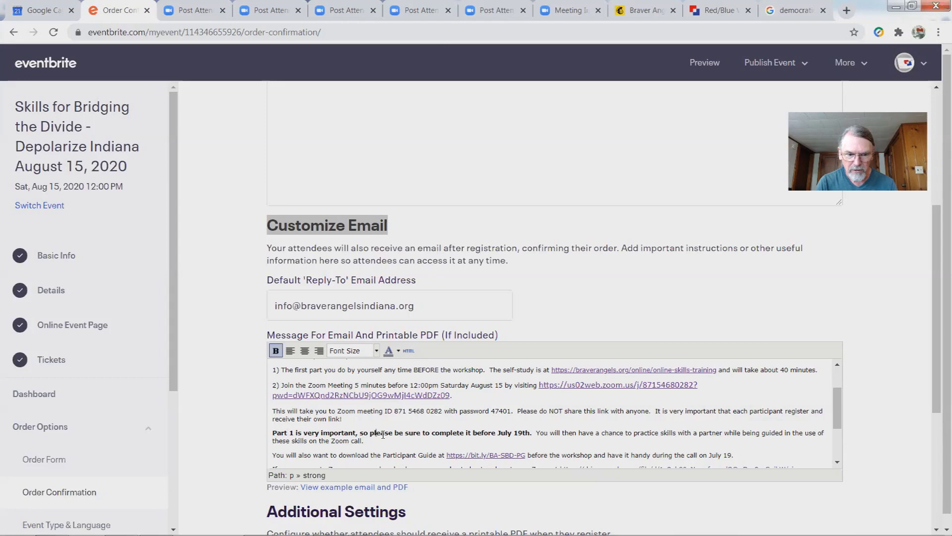
scroll(384, 435, down, 2)
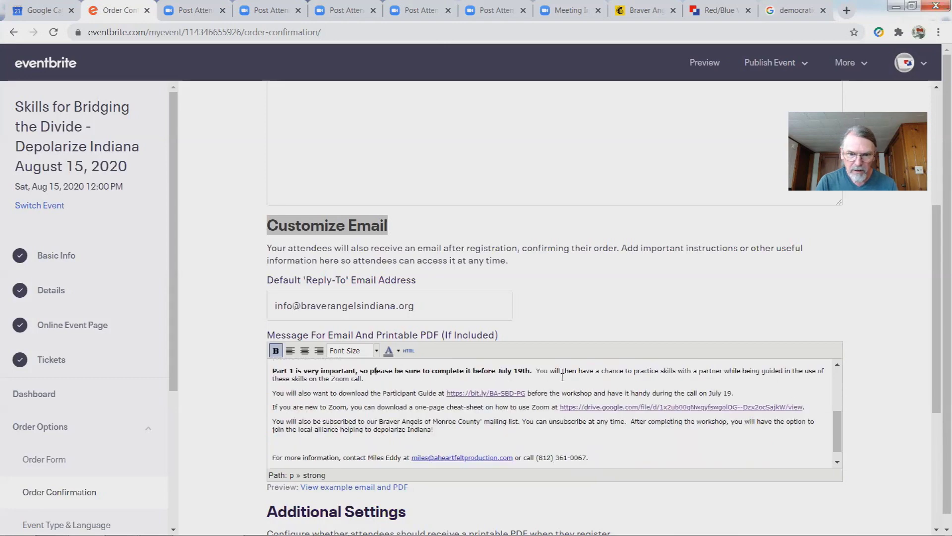
key(ctrl+shift+Right)
key(ctrl+shift+Right)
text(August)
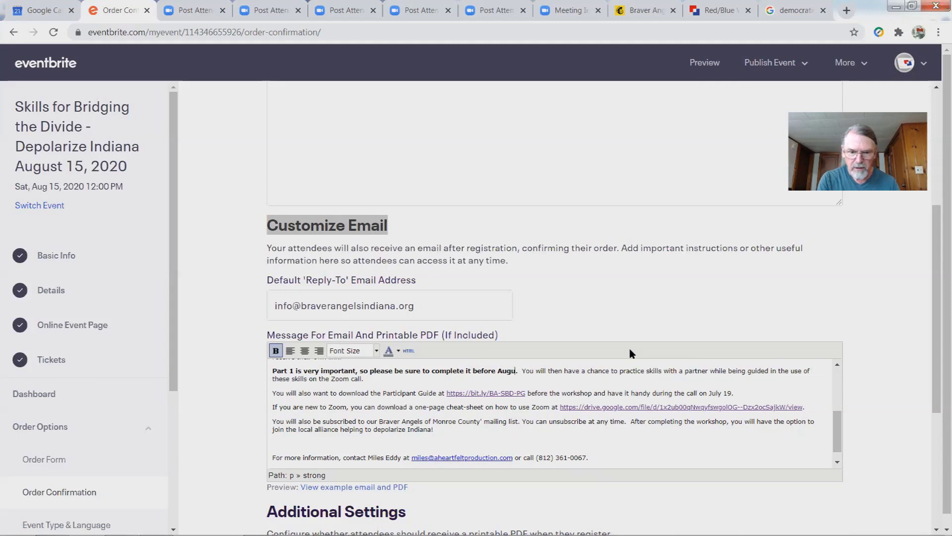
text( 15)
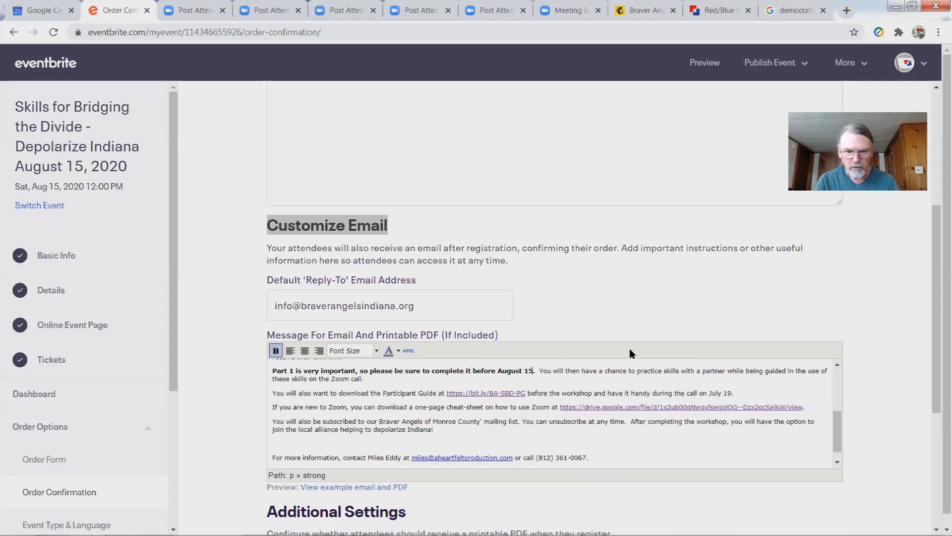
key(Home)
key(Down)
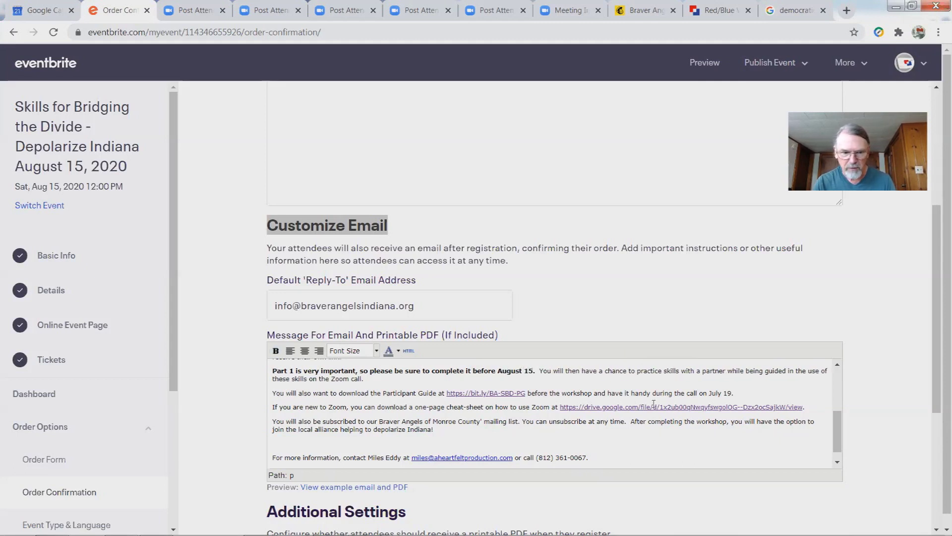
- Change the July 19 date on the Participant Guide line to August
double_click(333, 392)
key(End)
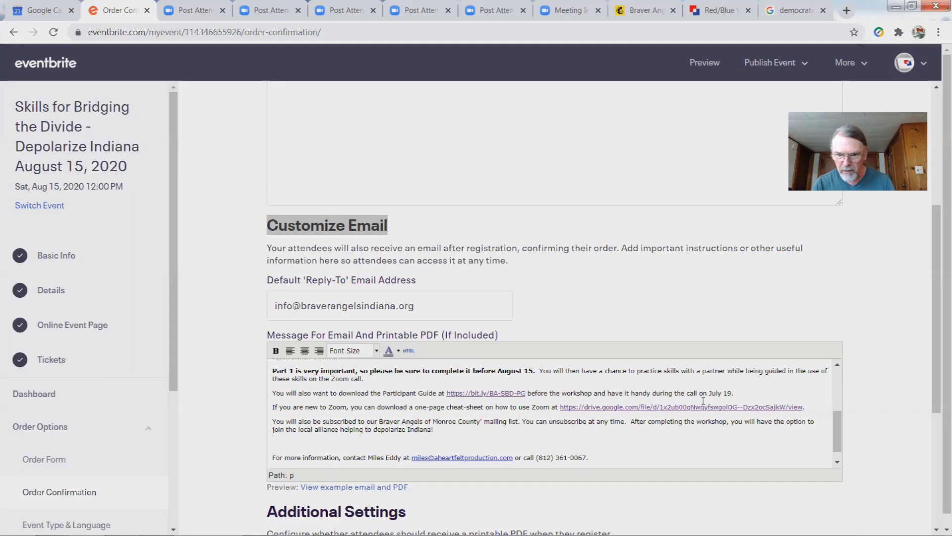
key(ctrl+shift+Left)
key(ctrl+shift+Left)
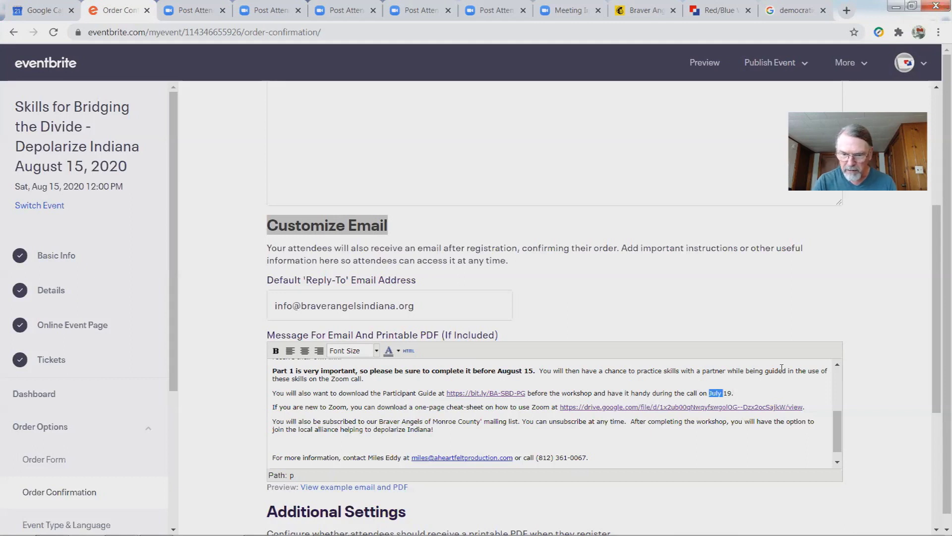
text(August)
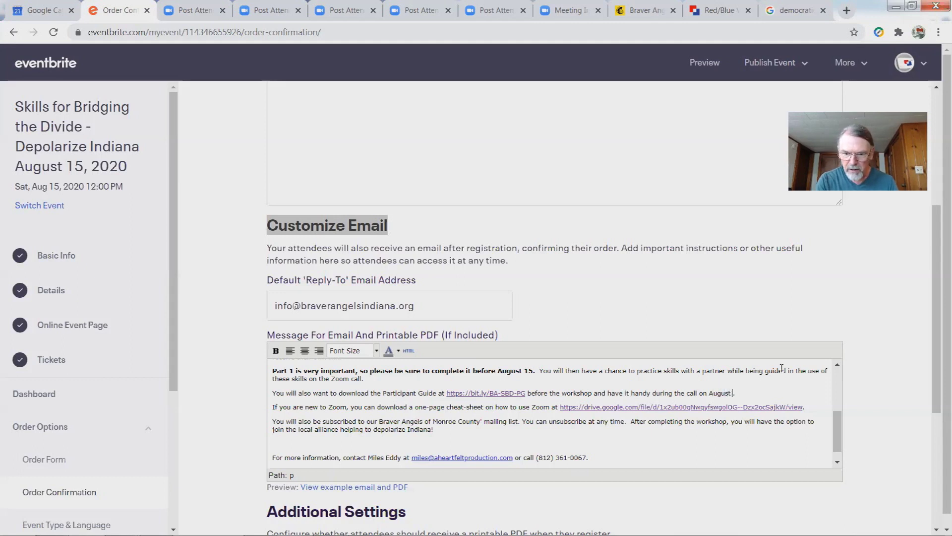
- Review the printable tickets, mailing list and opening passages of the confirmation message
scroll(781, 368, down, 1)
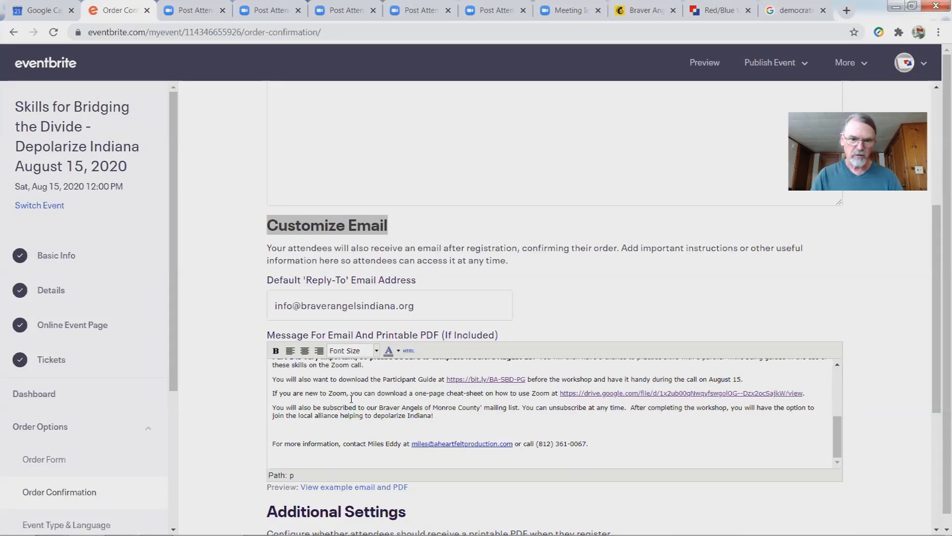
scroll(342, 412, down, 3)
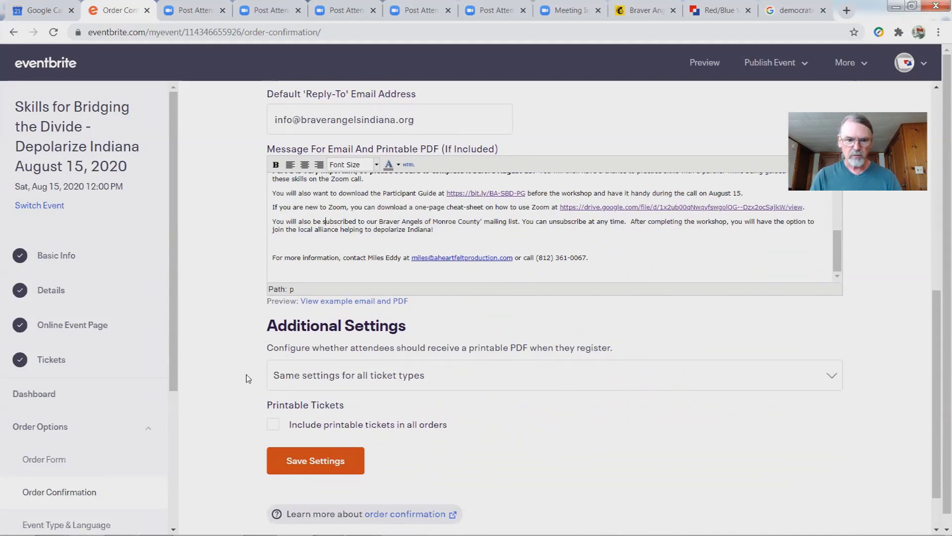
drag(463, 433, 290, 434)
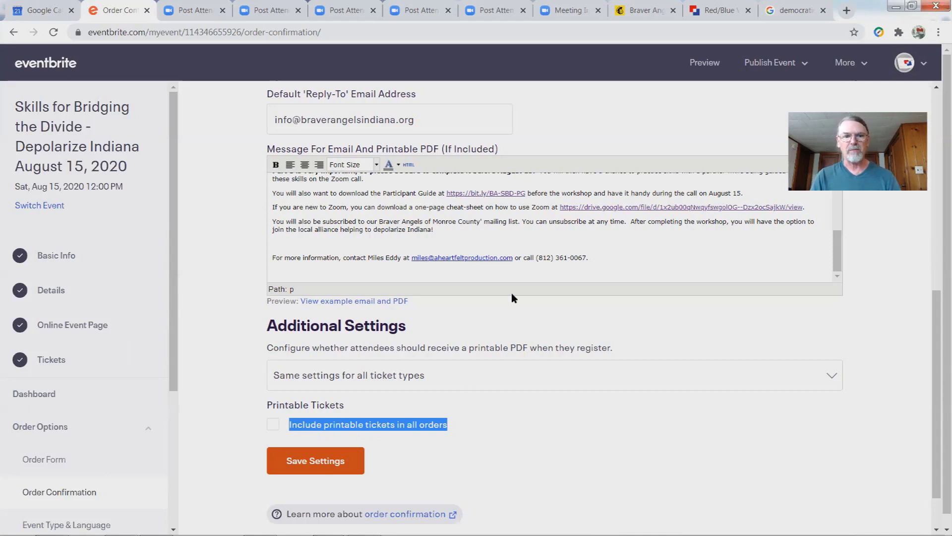
drag(361, 221, 514, 217)
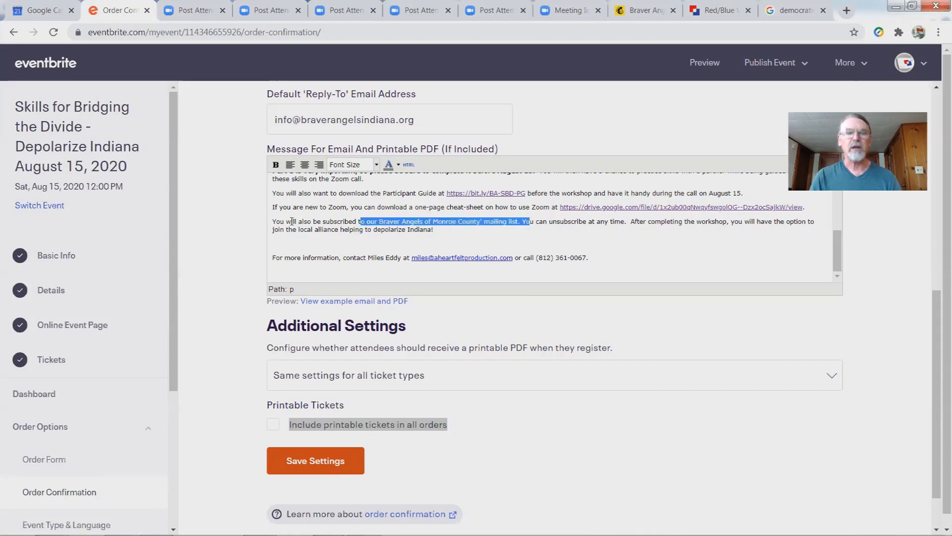
click(275, 194)
scroll(278, 191, up, 5)
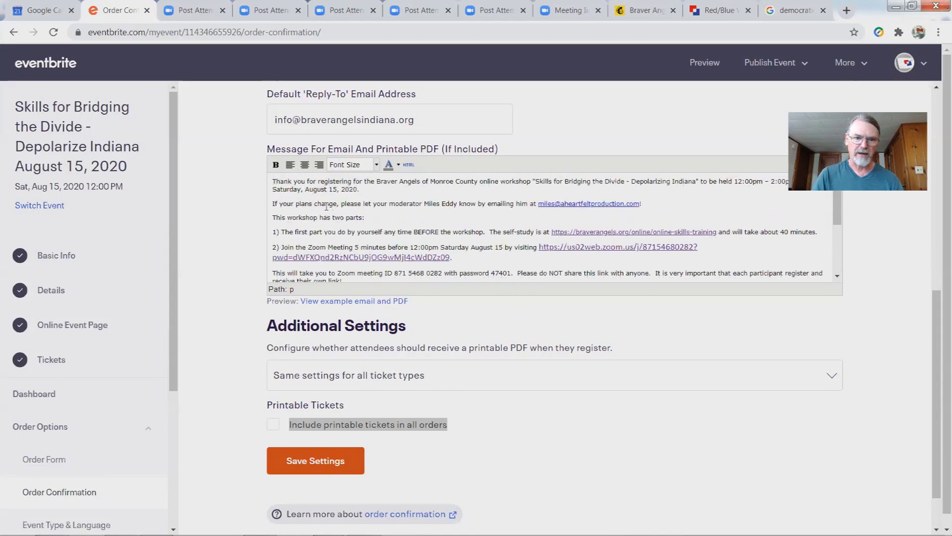
drag(272, 181, 429, 266)
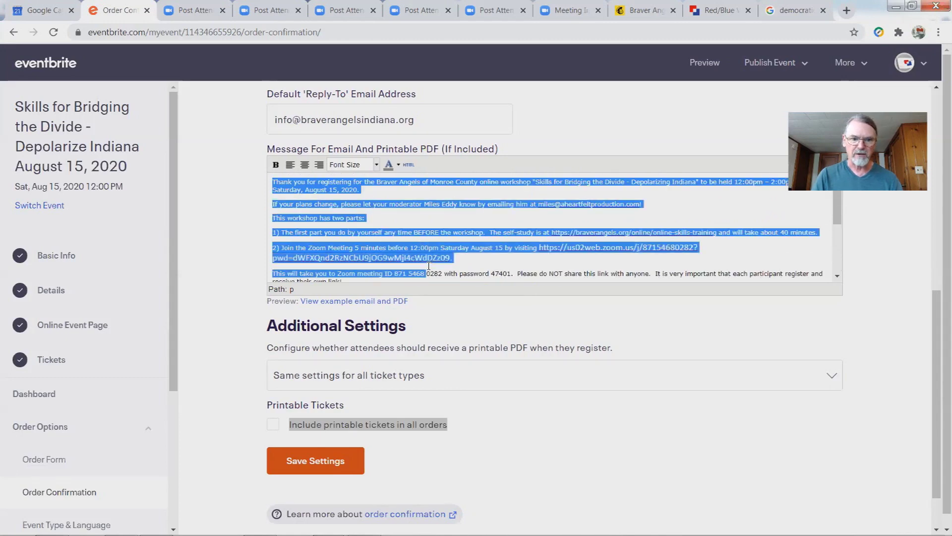
click(226, 429)
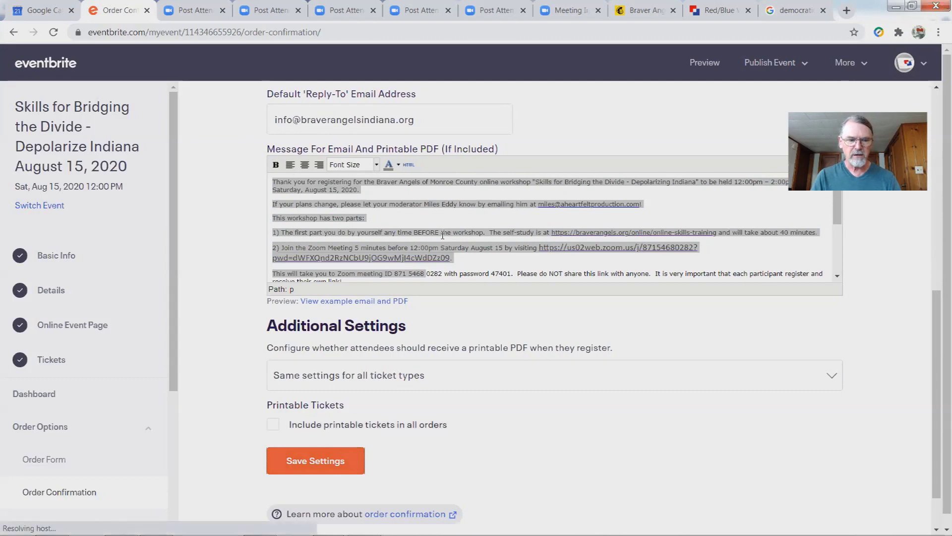
scroll(224, 389, down, 6)
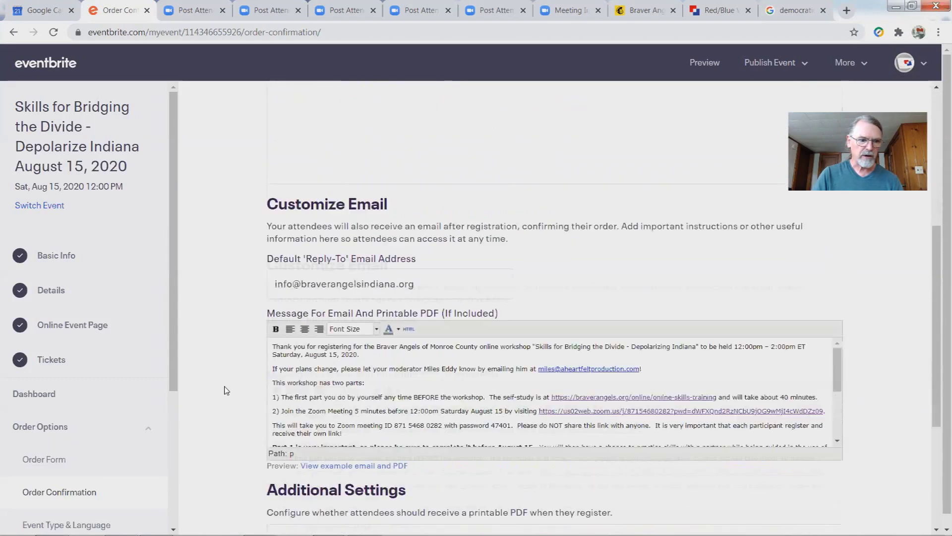
scroll(60, 396, down, 5)
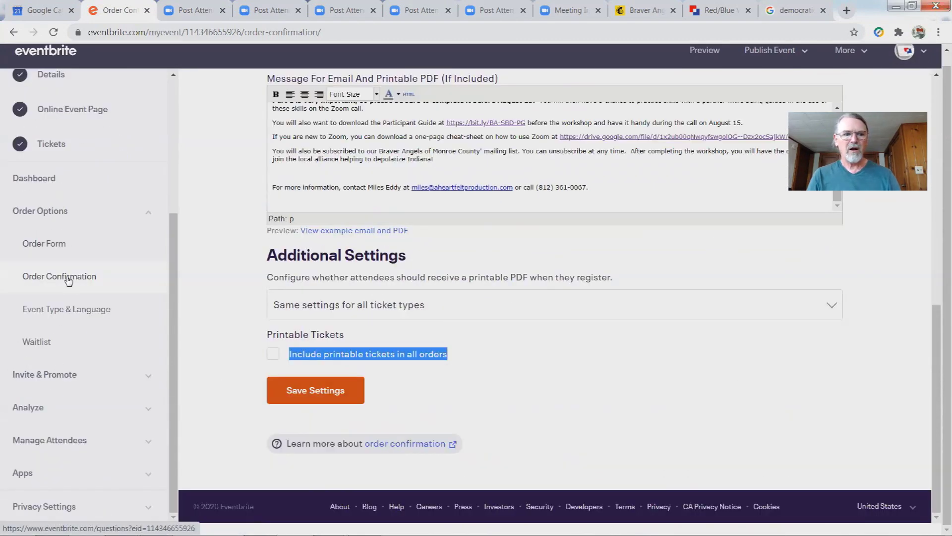
- Confirm Registration Event under Event Type & Language, then open Waitlist under Order Options
click(60, 314)
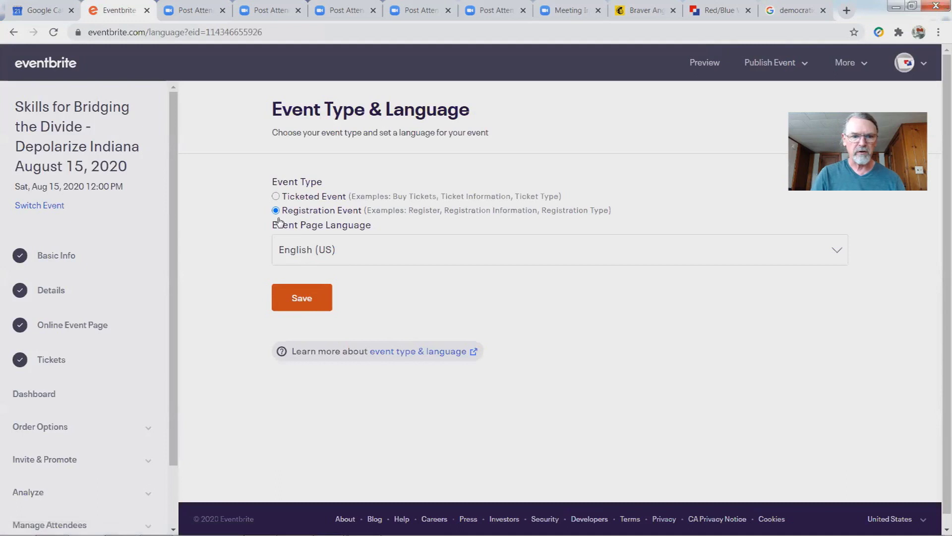
drag(281, 210, 640, 218)
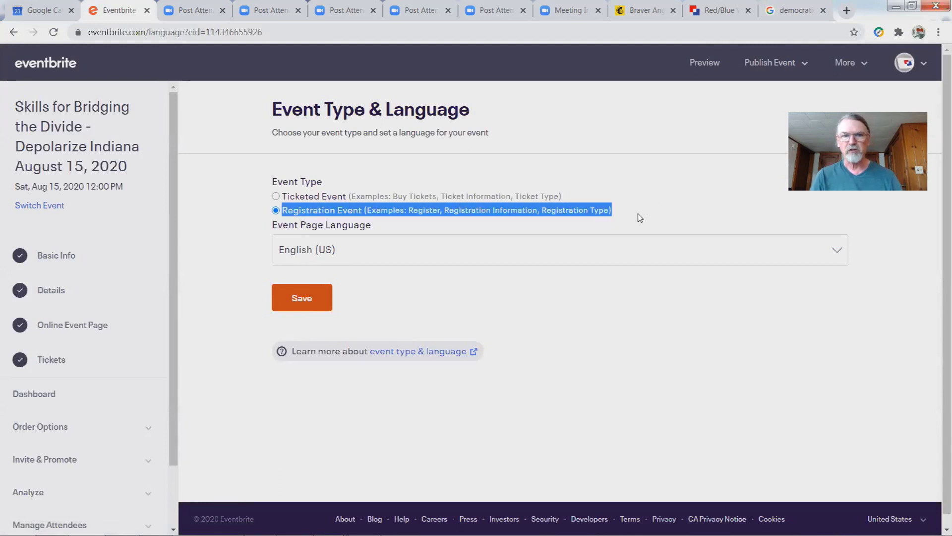
scroll(28, 449, down, 2)
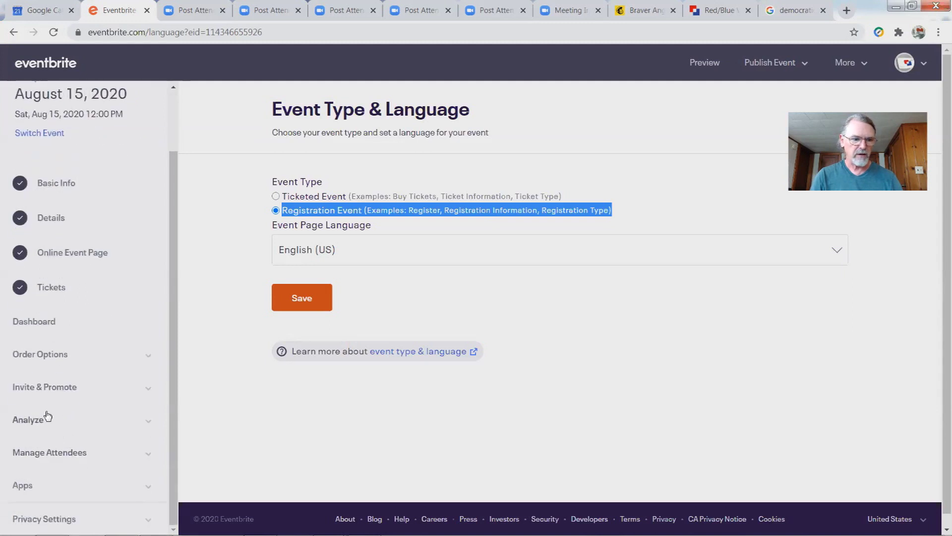
click(51, 363)
click(34, 486)
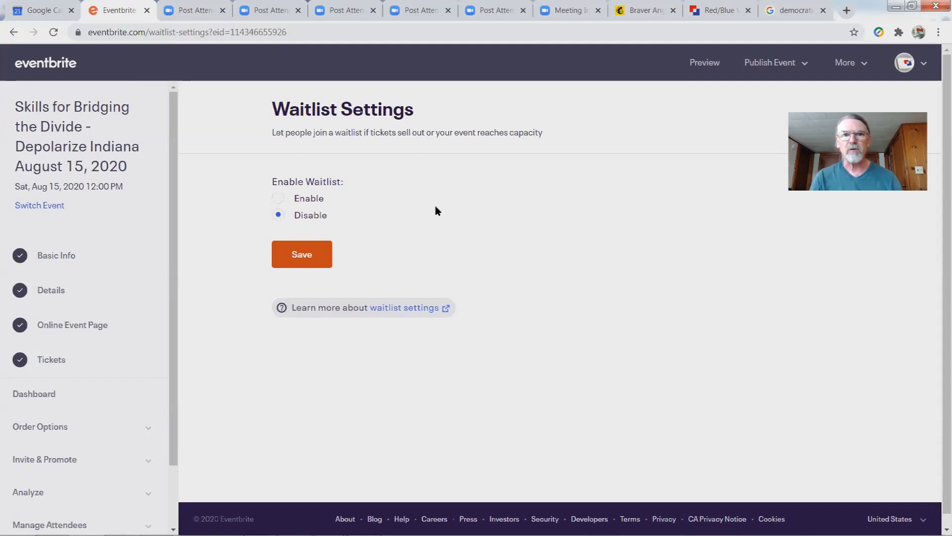
- Enable the waitlist and review its size, attendee info, response time and auto-response message
click(279, 198)
scroll(377, 223, down, 3)
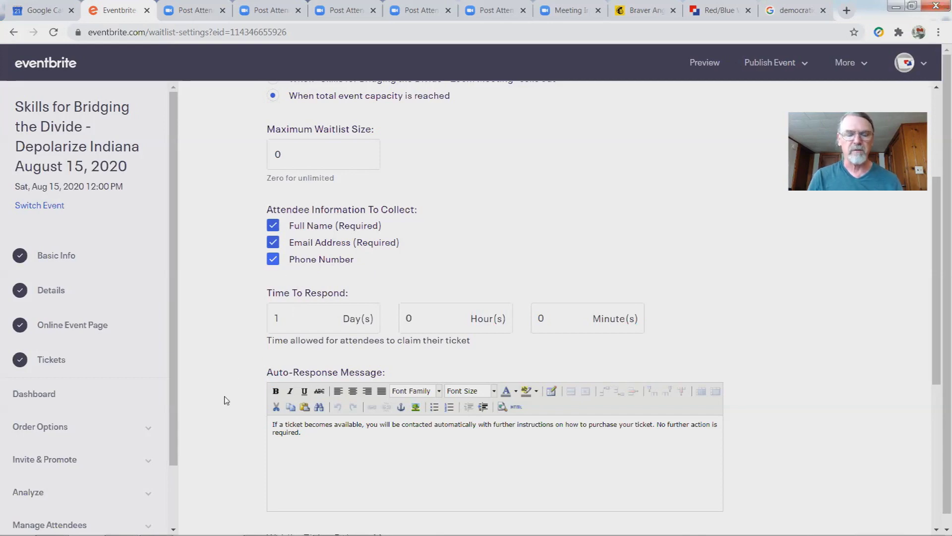
scroll(225, 400, down, 3)
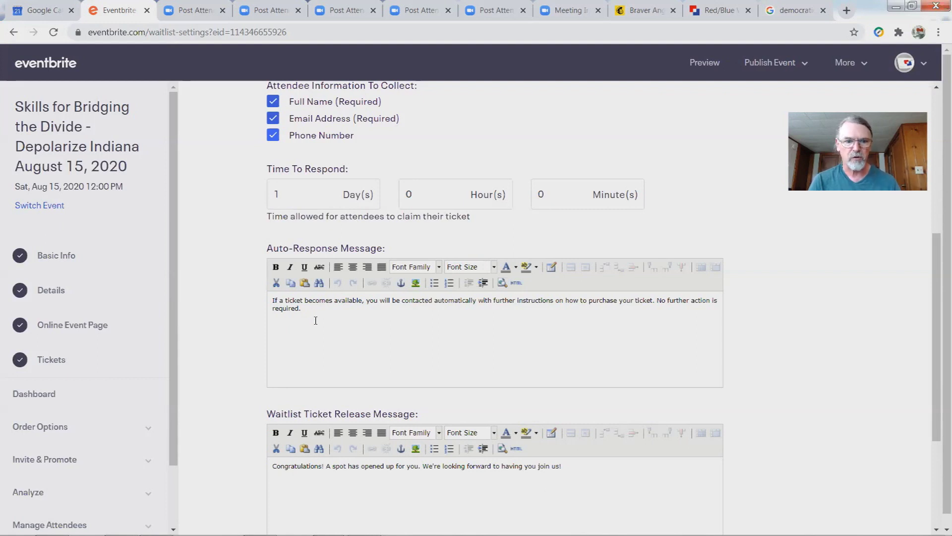
key(ctrl+a)
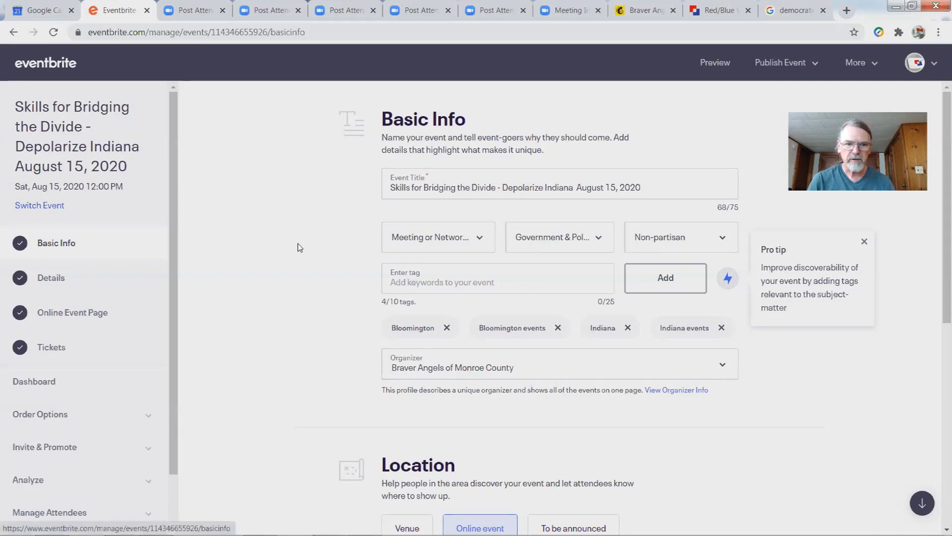
- Confirm the Indianapolis time zone in Advanced Settings, unchanged, and go back to the Event Dashboard
scroll(298, 268, down, 2)
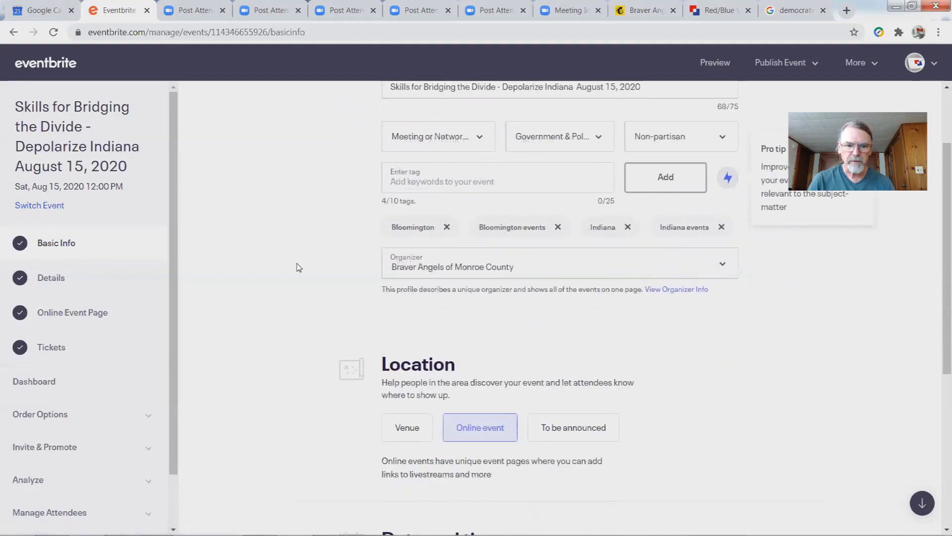
scroll(298, 268, down, 6)
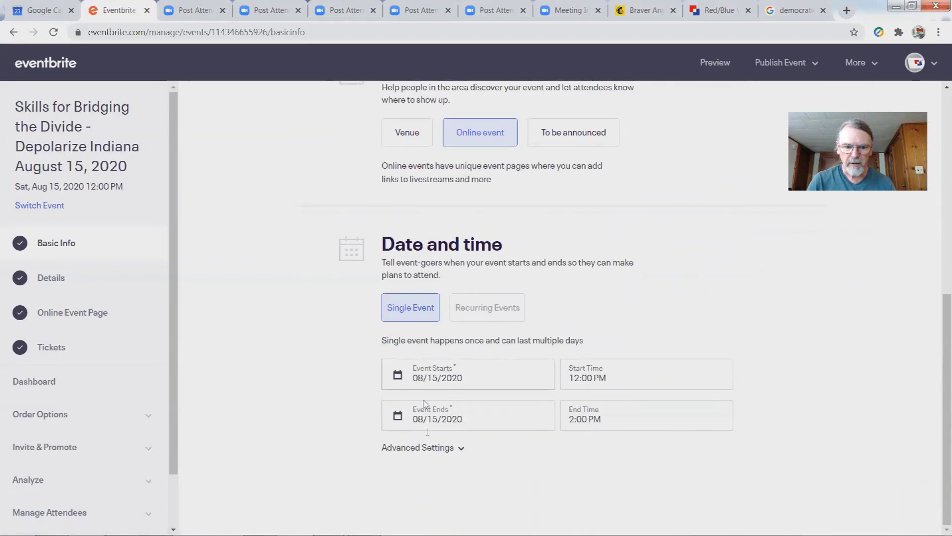
click(426, 448)
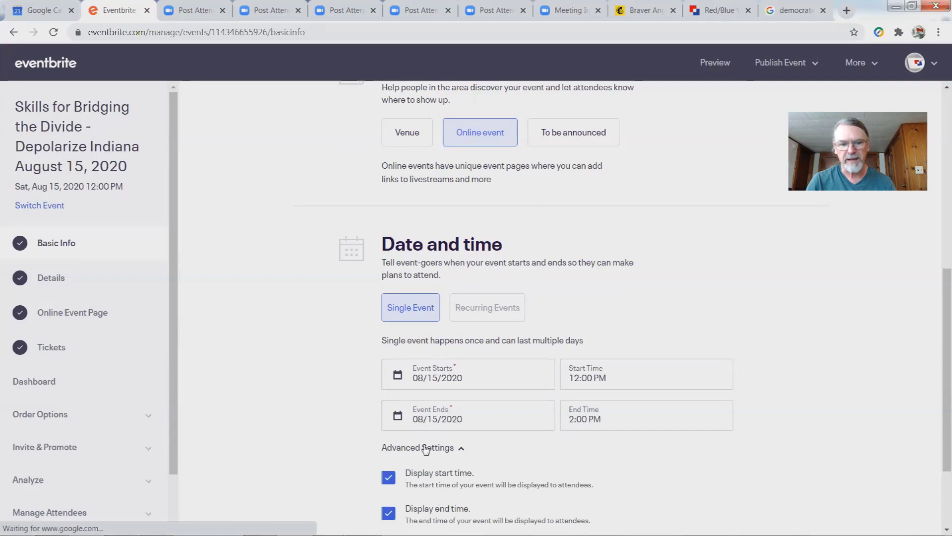
scroll(320, 462, down, 2)
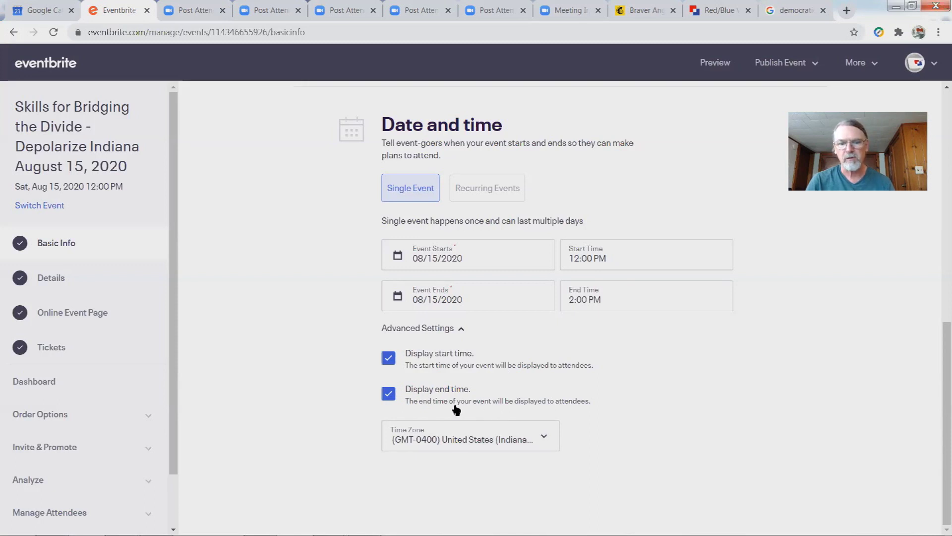
click(546, 439)
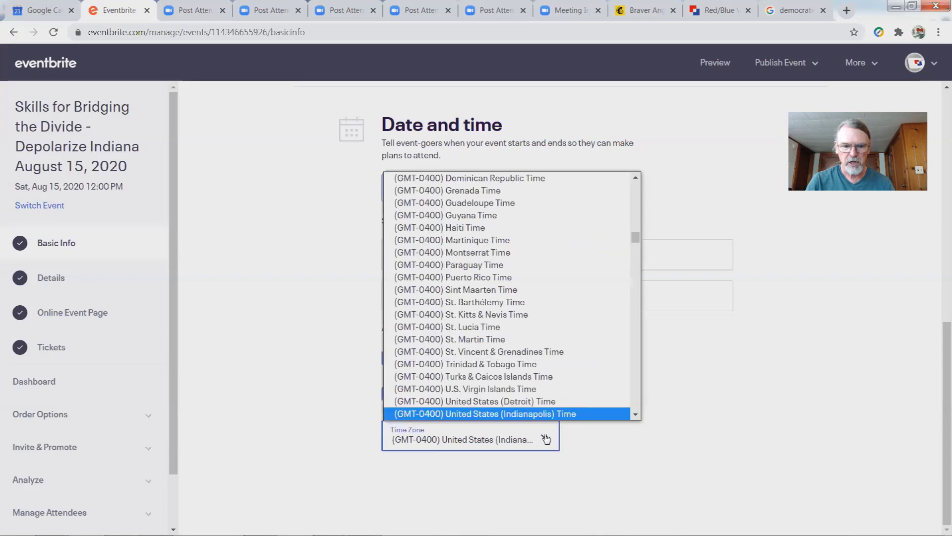
scroll(504, 419, down, 6)
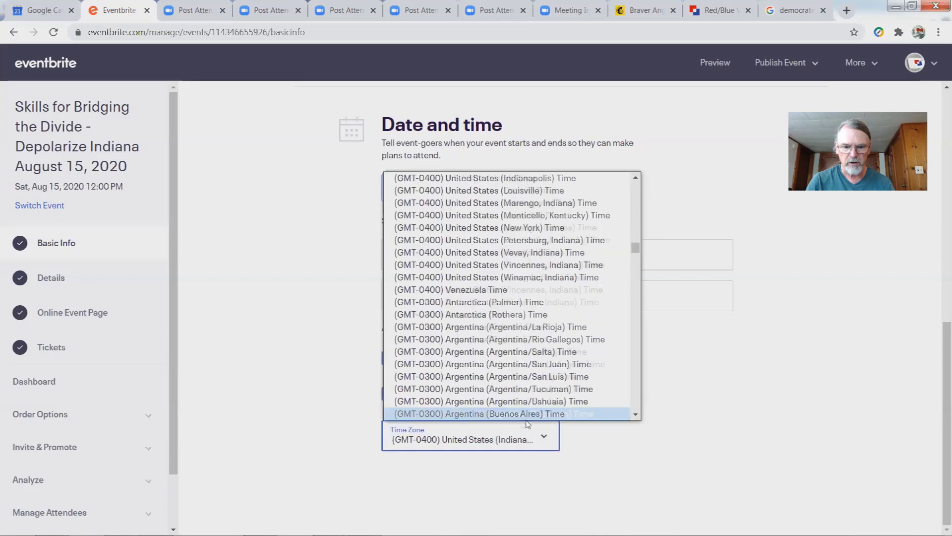
scroll(533, 422, down, 2)
click(248, 393)
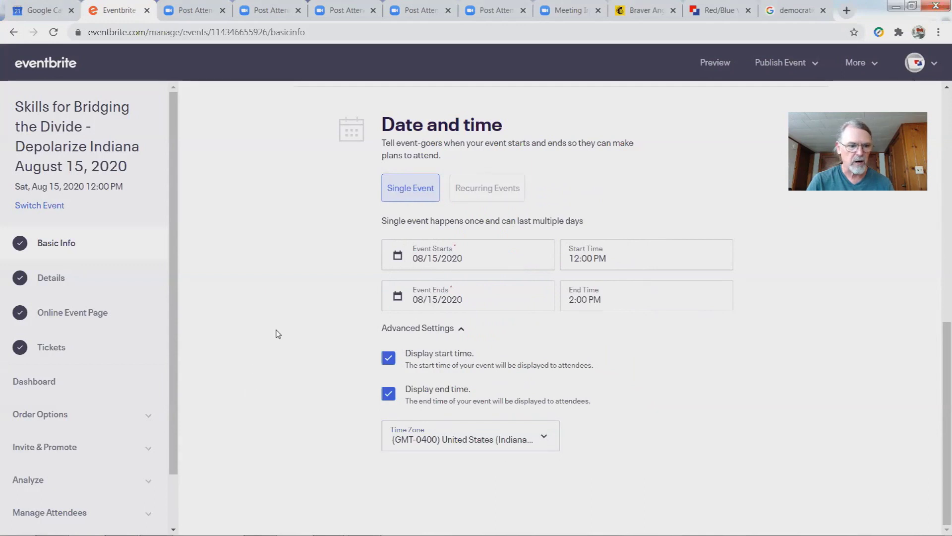
click(36, 382)
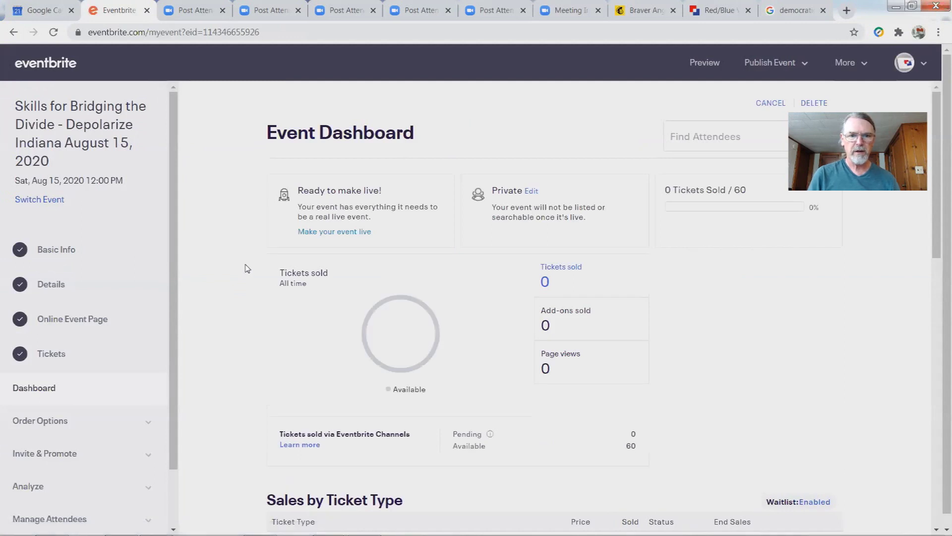
- Open the Privacy settings from the Private status on the Event Dashboard
drag(577, 188, 460, 189)
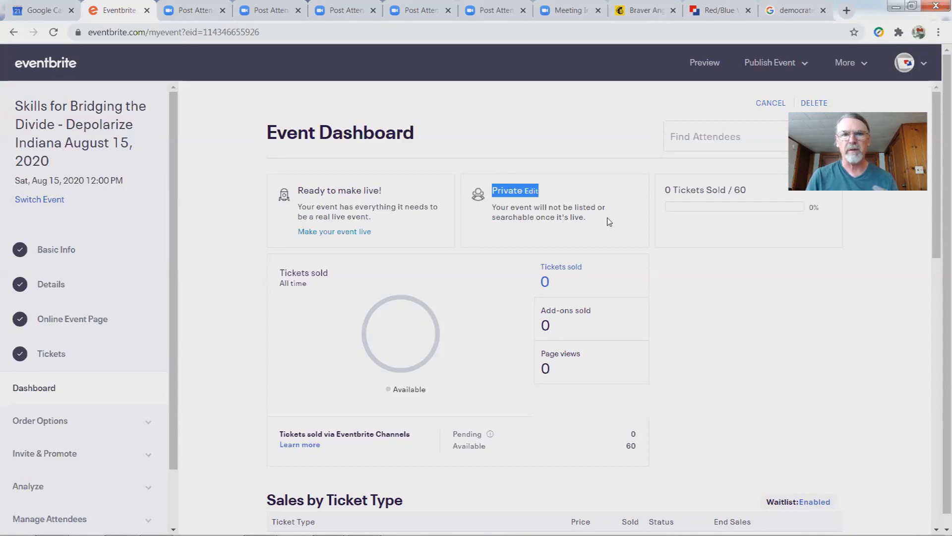
click(489, 184)
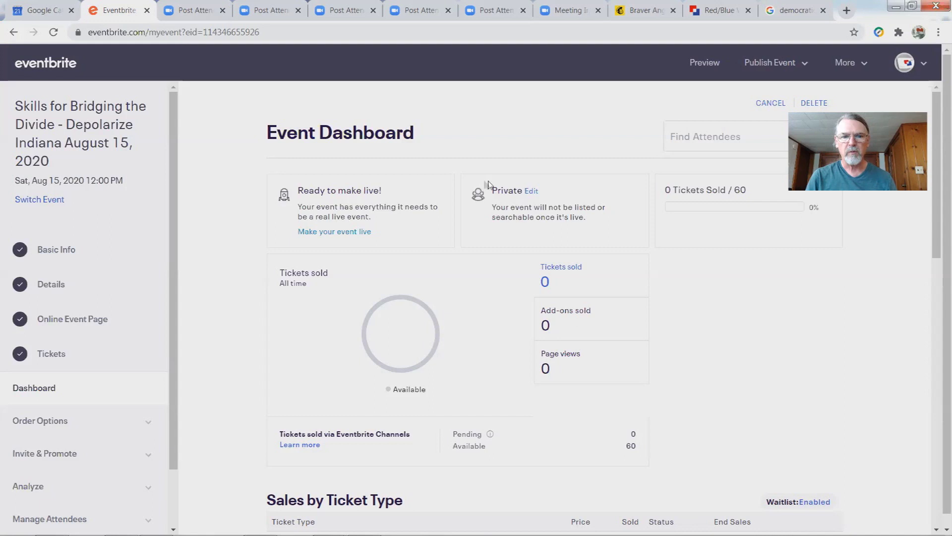
drag(493, 187, 576, 196)
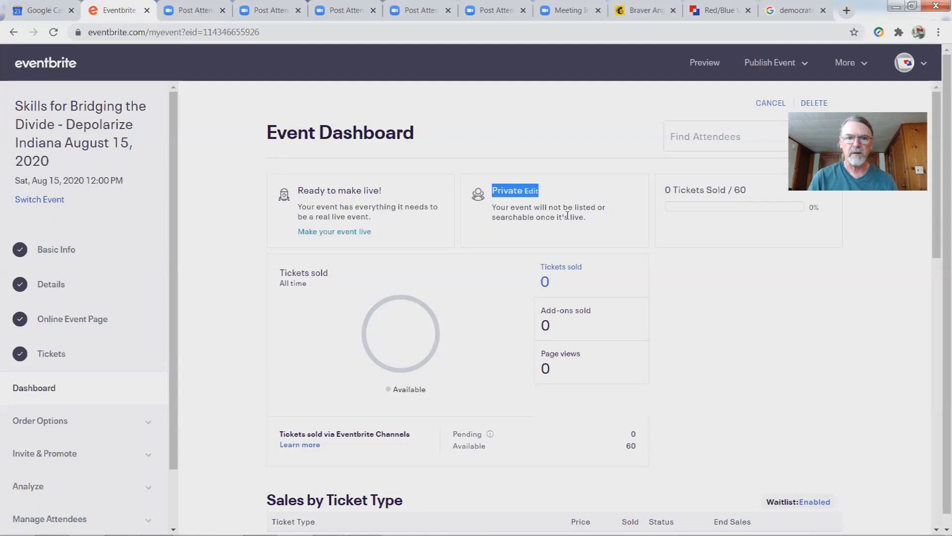
click(526, 211)
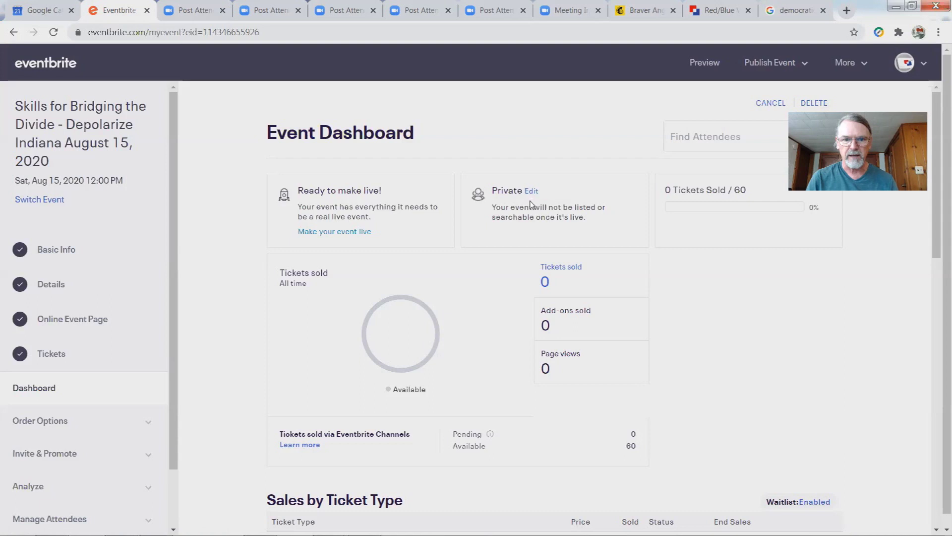
click(531, 191)
click(441, 196)
click(421, 213)
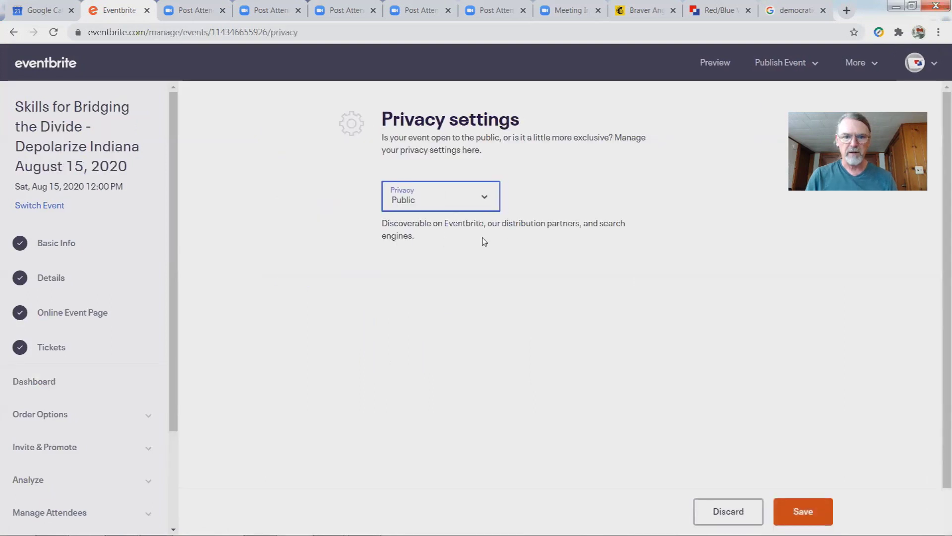
- Set Privacy to Private, keeping it viewable by anyone with the link, and return to the Dashboard
click(485, 198)
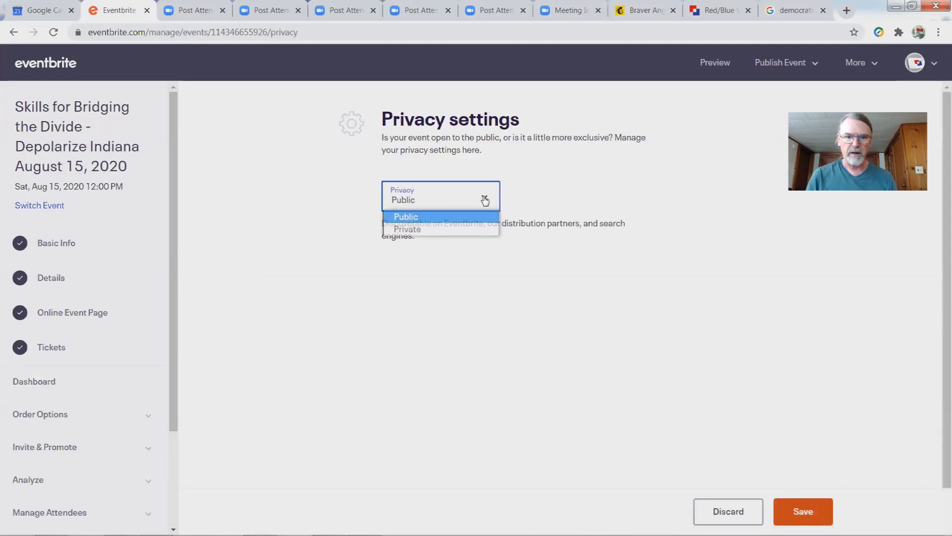
click(400, 229)
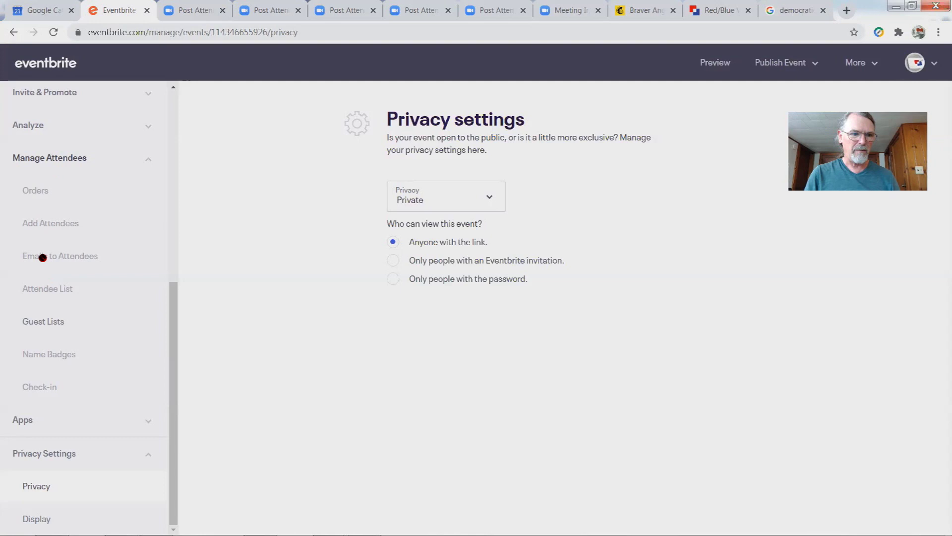
click(85, 258)
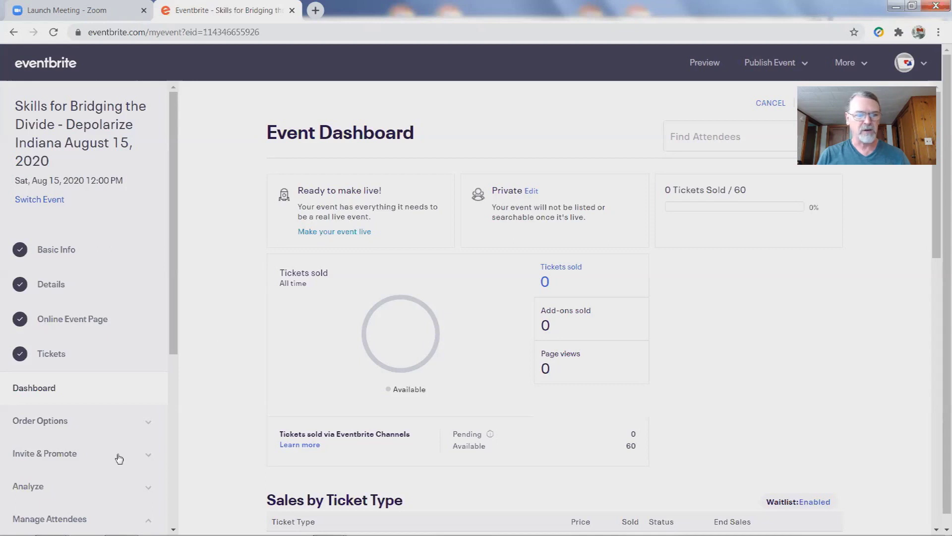
- Make the August 15 workshop live from the Event Dashboard
scroll(107, 466, down, 4)
scroll(89, 431, down, 1)
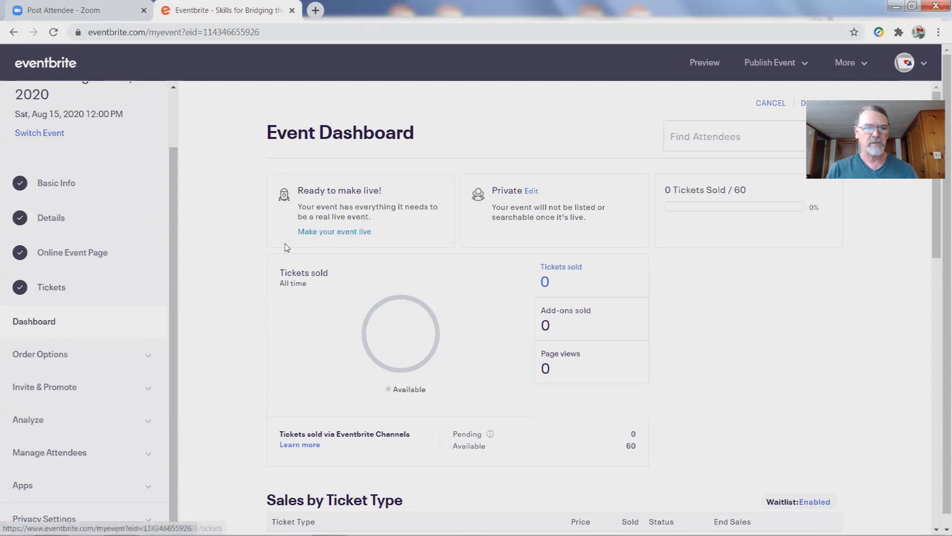
click(319, 232)
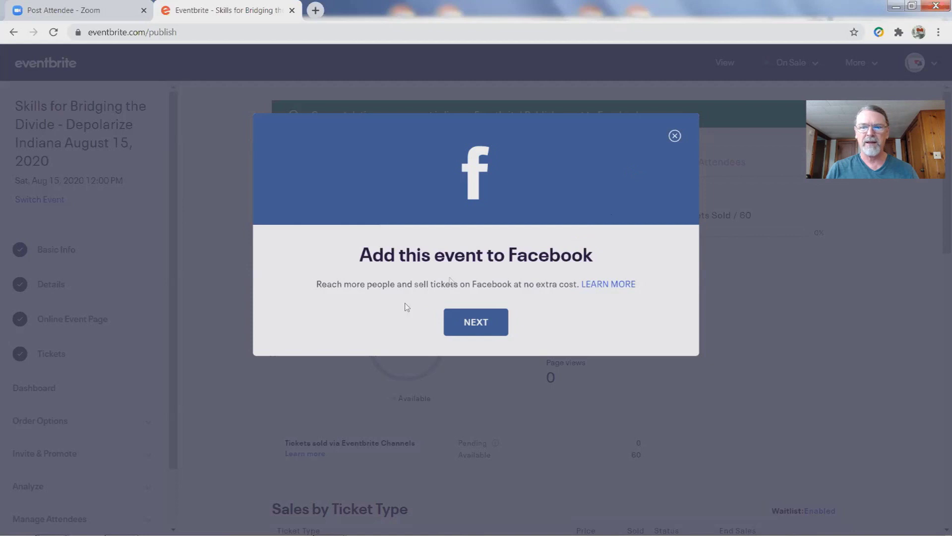
- Dismiss the Facebook offer, then open Emails to Attendees under Manage Attendees
click(675, 136)
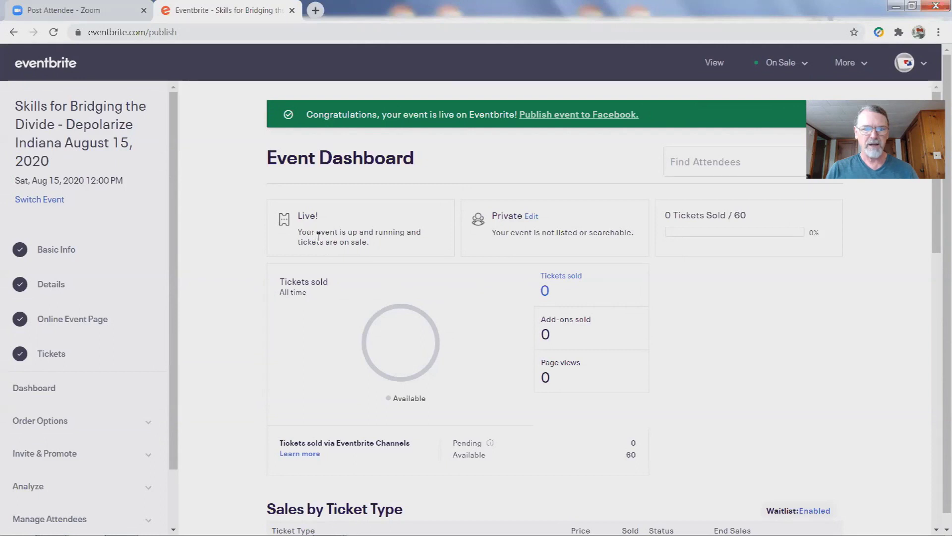
drag(296, 234, 400, 247)
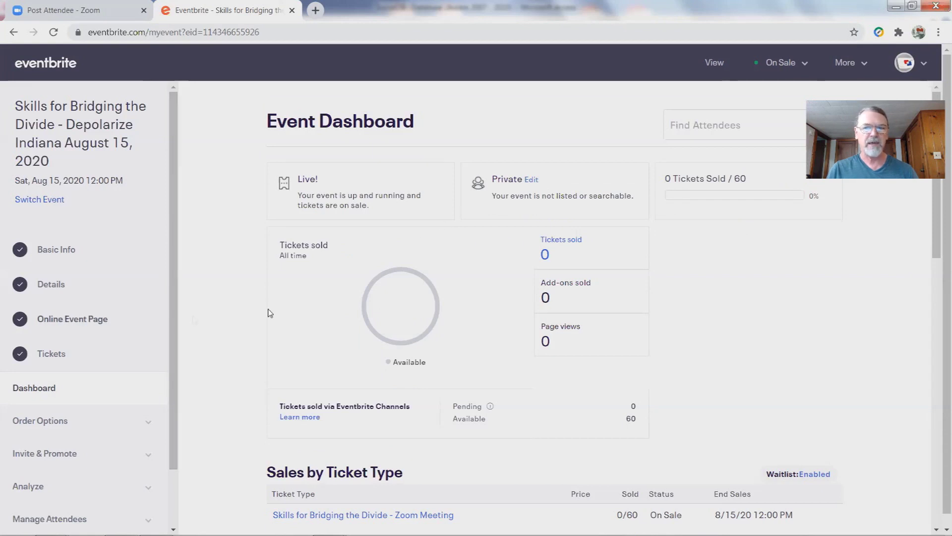
scroll(268, 313, down, 4)
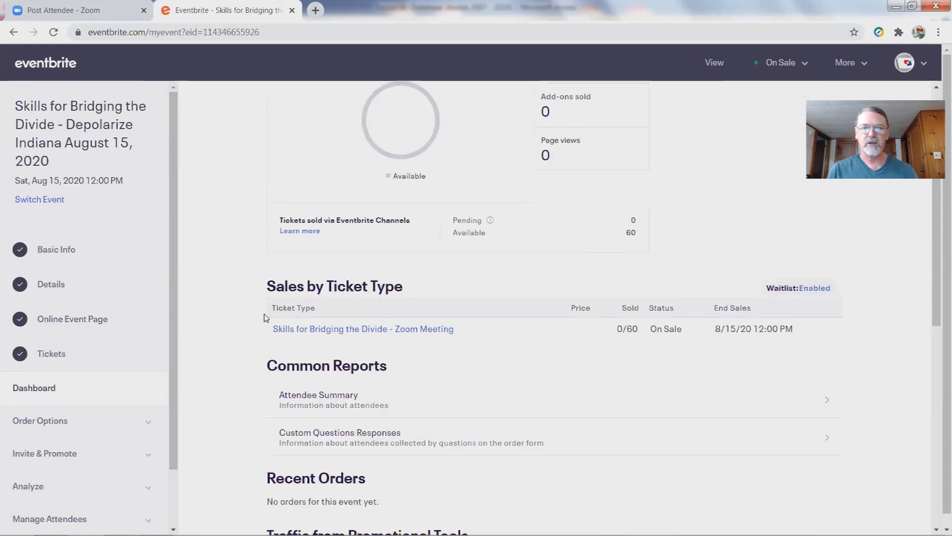
scroll(219, 361, down, 2)
scroll(85, 453, down, 1)
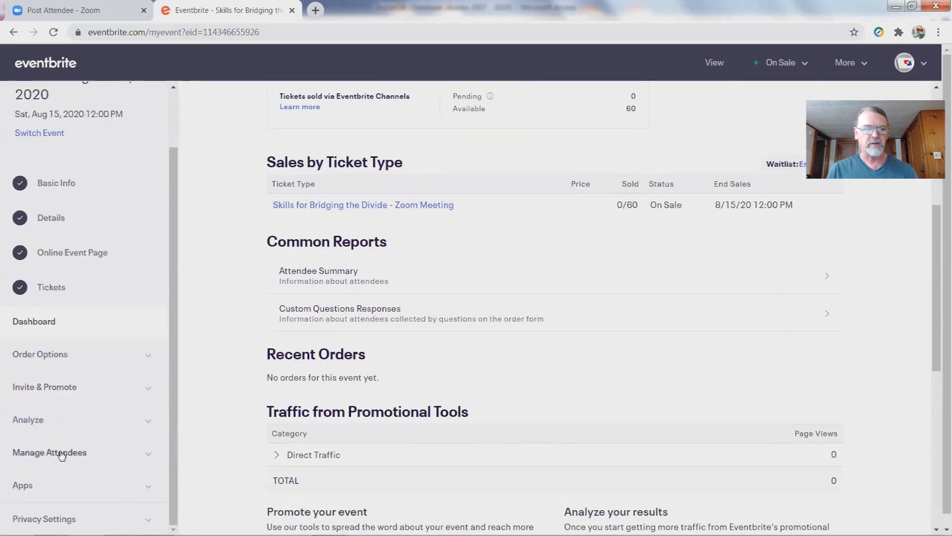
click(61, 454)
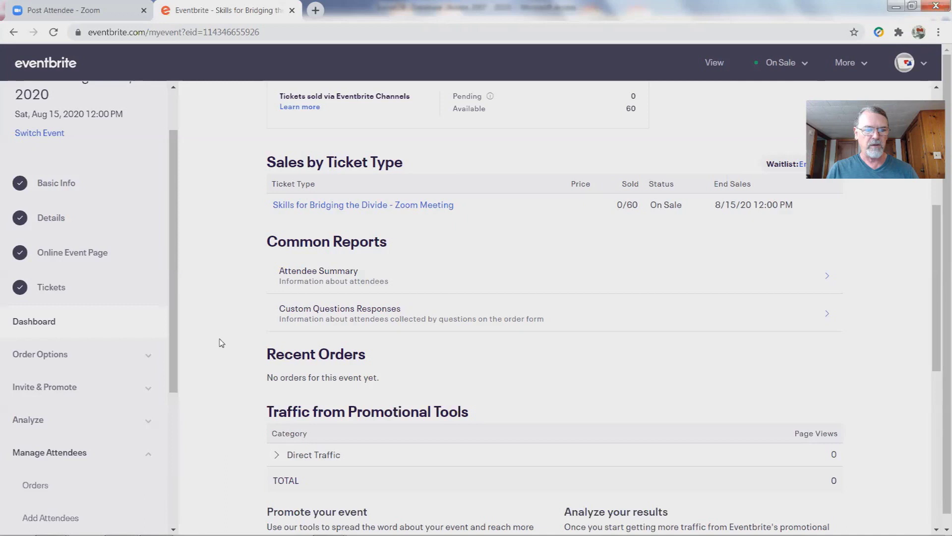
scroll(116, 441, down, 3)
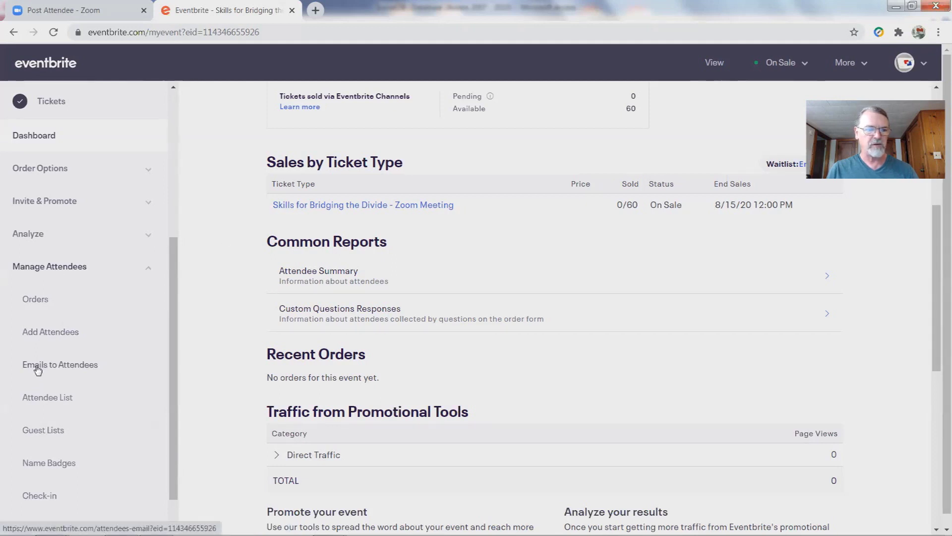
click(38, 369)
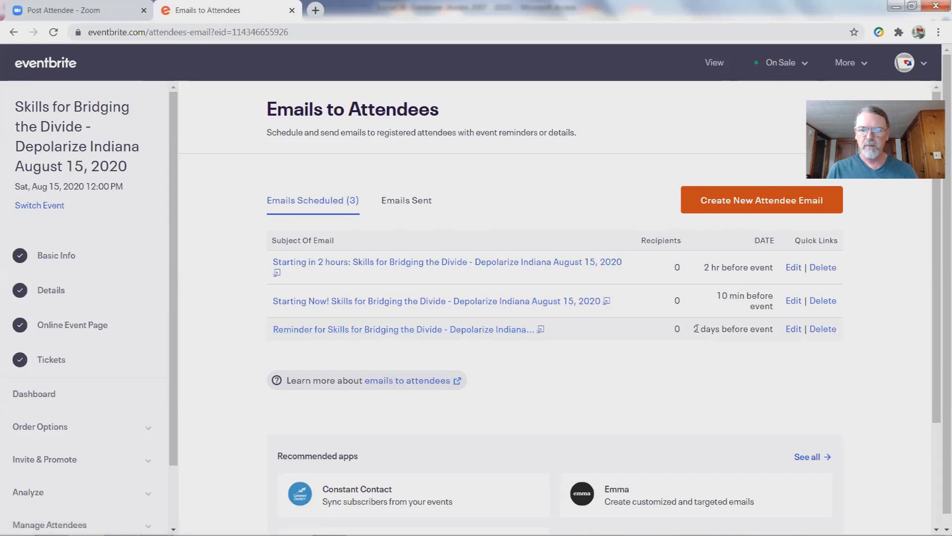
- Highlight the '2 days before event' timing in the Emails Scheduled list
triple_click(720, 329)
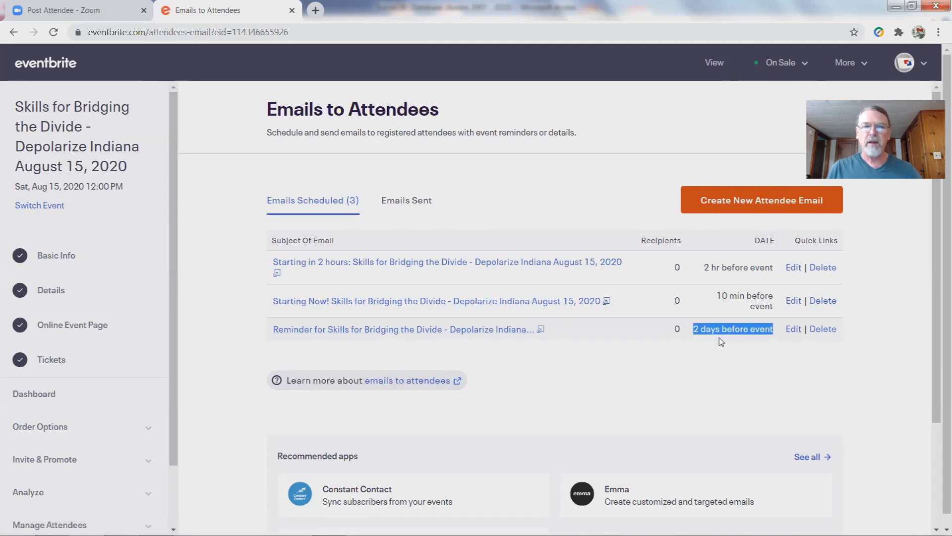
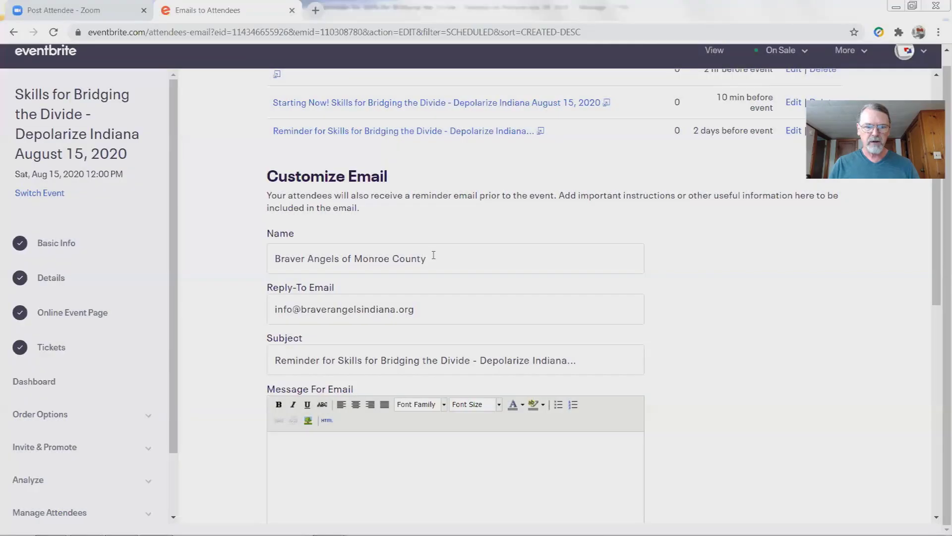
- Review the reminder's sender name, email subject and empty message body fields
click(433, 255)
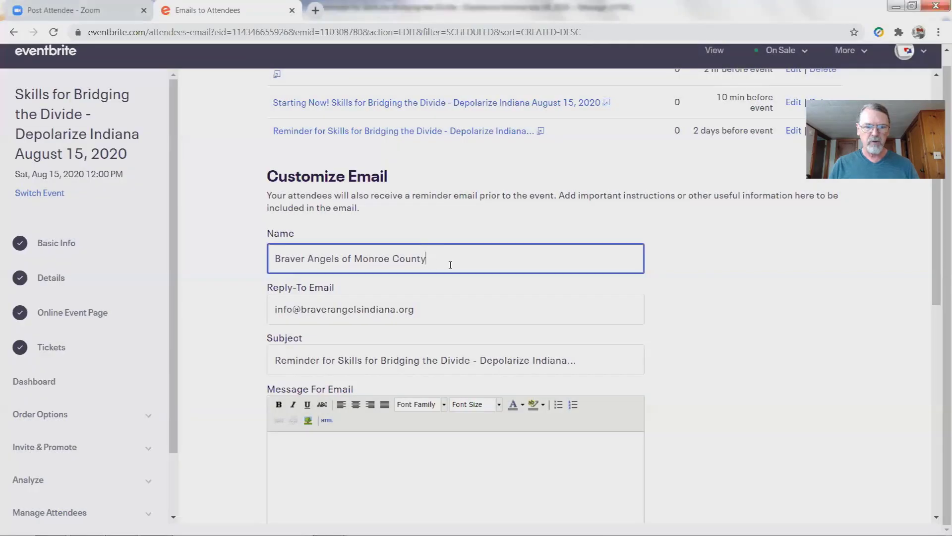
click(441, 359)
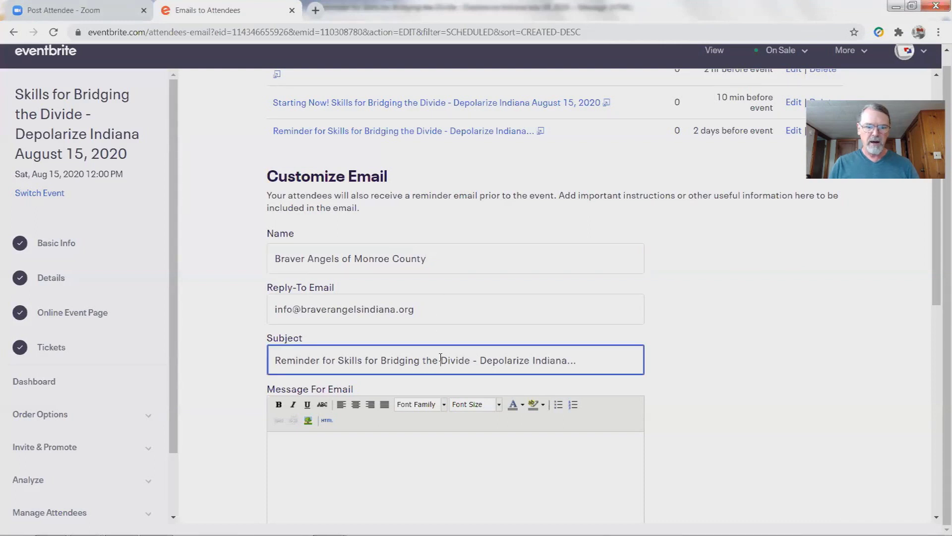
click(458, 472)
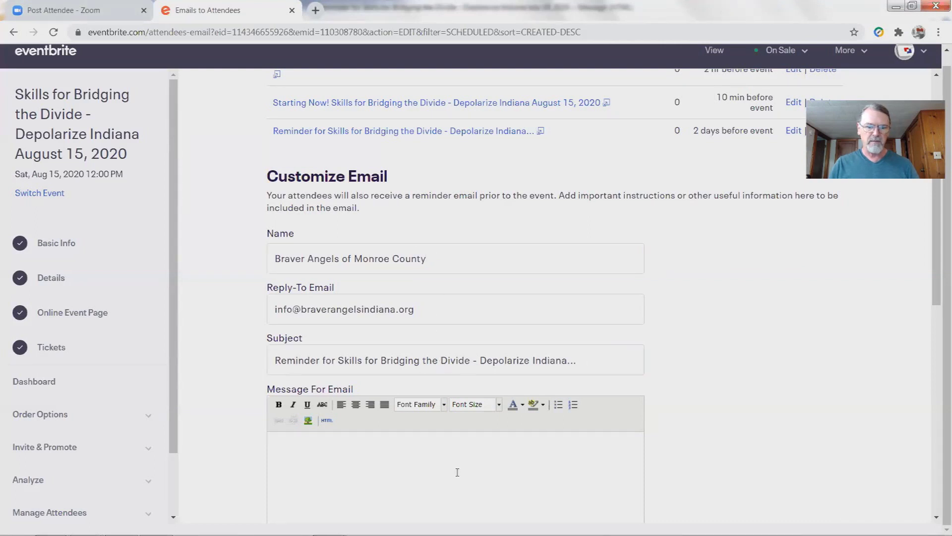
scroll(457, 472, down, 2)
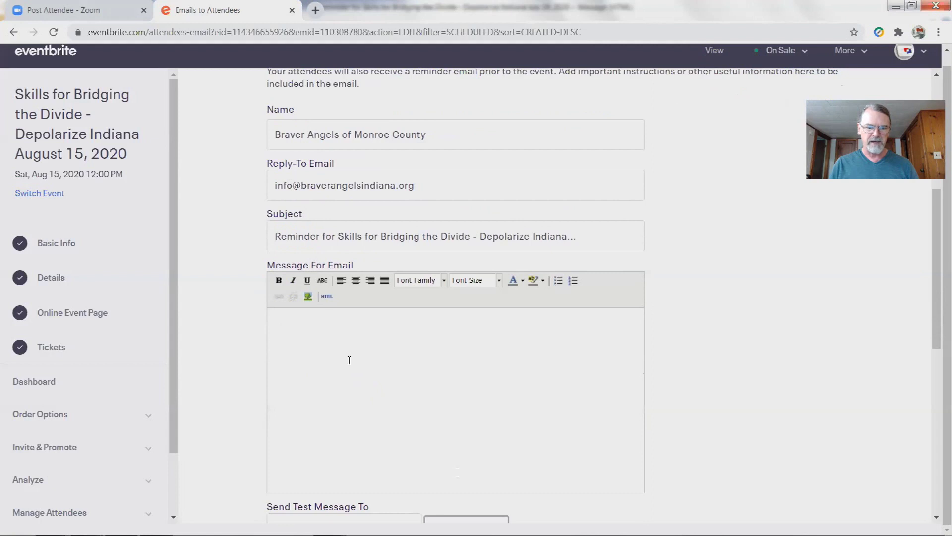
click(593, 238)
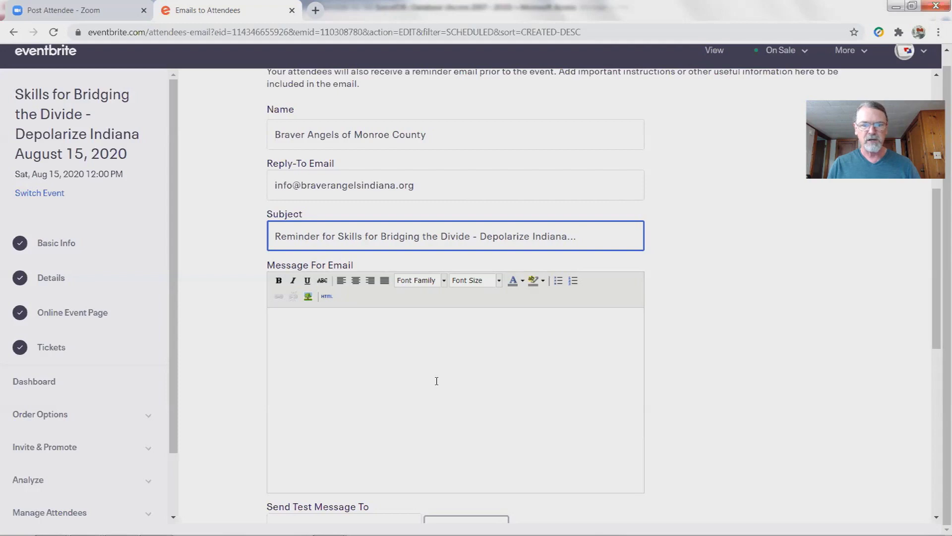
- Copy the workshop title from the Access record and paste it over the reminder subject
key(alt+Tab)
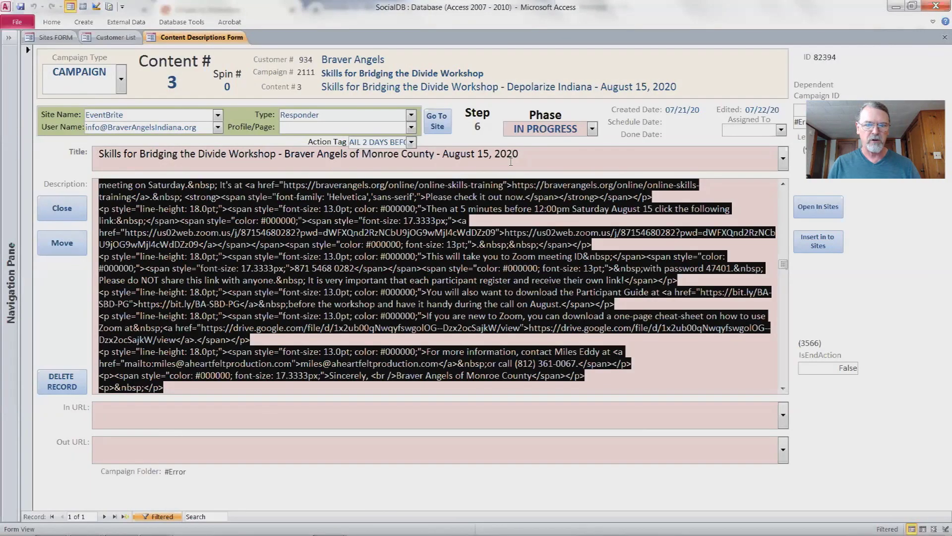
click(541, 155)
drag(520, 154, 11, 151)
key(ctrl+c)
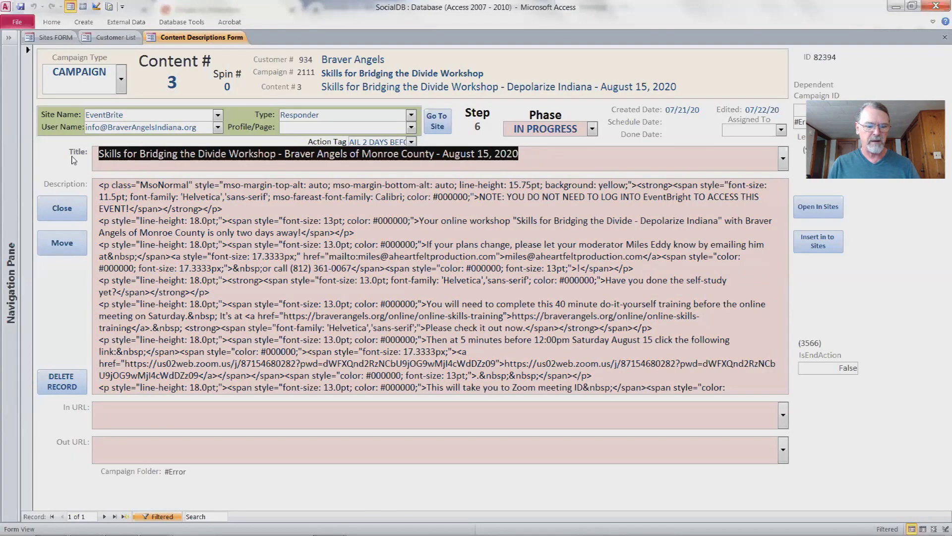
key(alt+Tab)
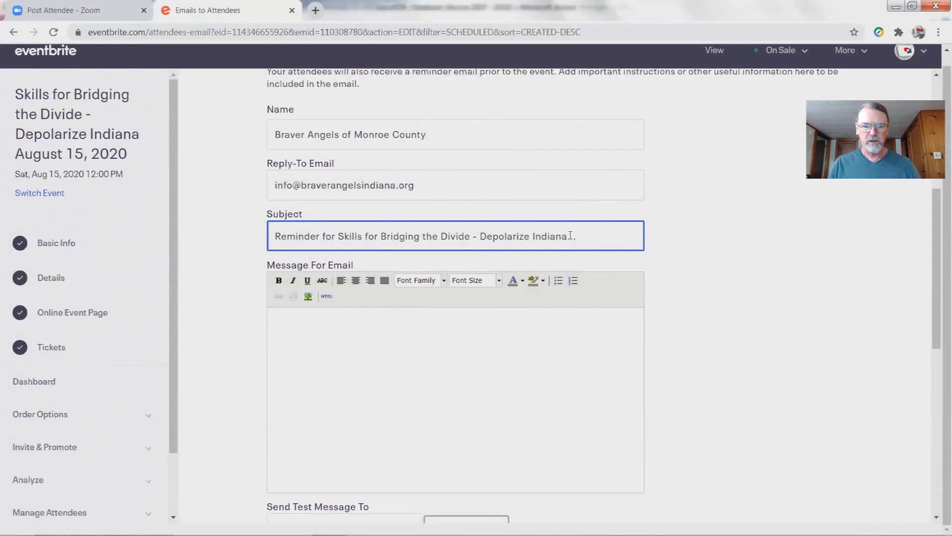
drag(597, 237, 179, 238)
key(ctrl+v)
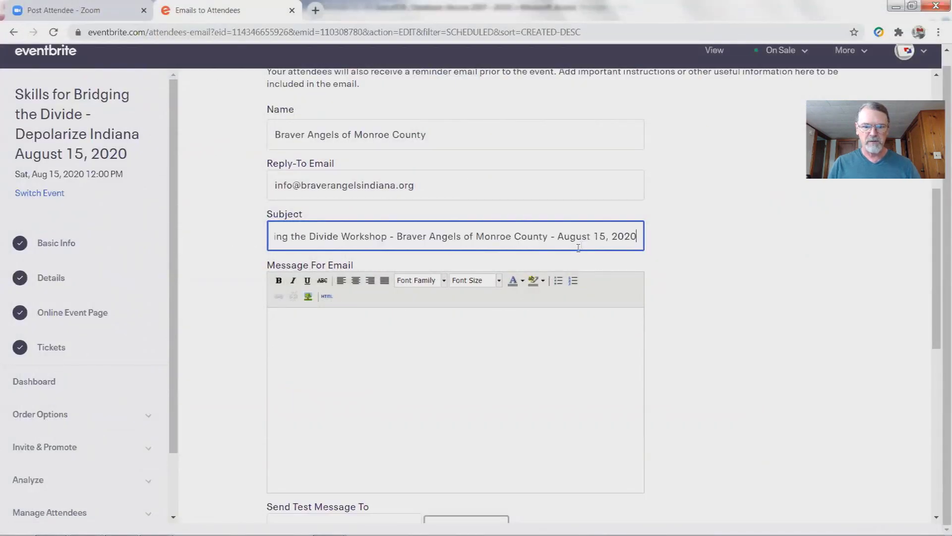
key(Home)
key(End)
key(ctrl+shift+Left)
key(ctrl+shift+Left)
key(ctrl+shift+Left)
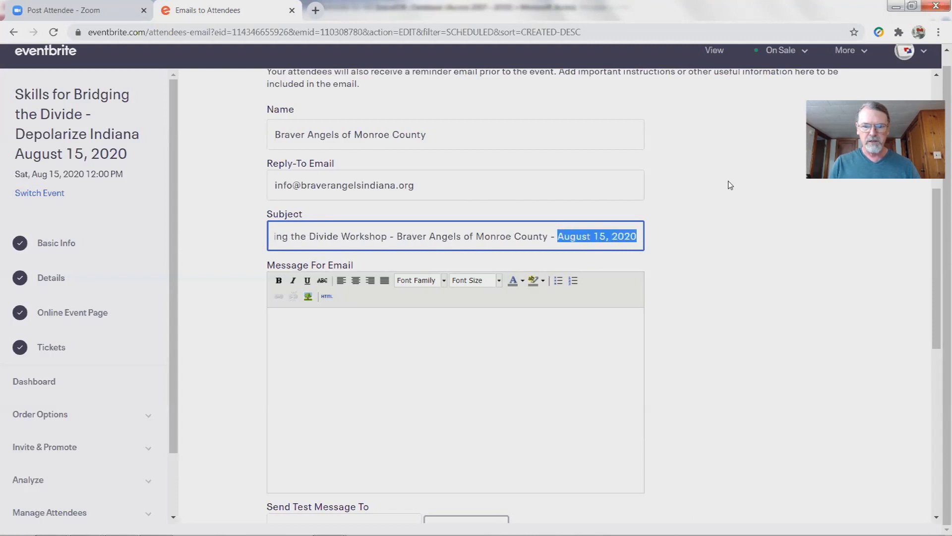
key(Home)
click(336, 327)
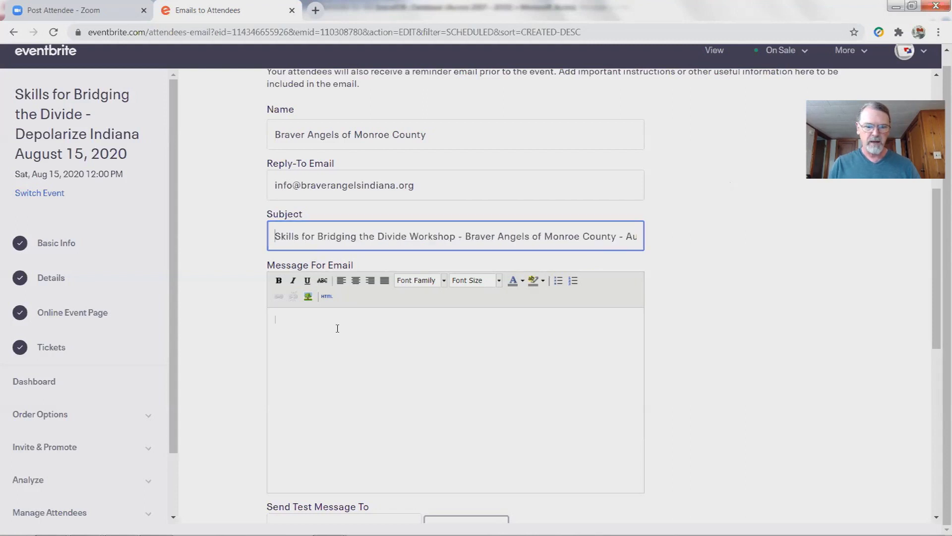
key(alt+Tab)
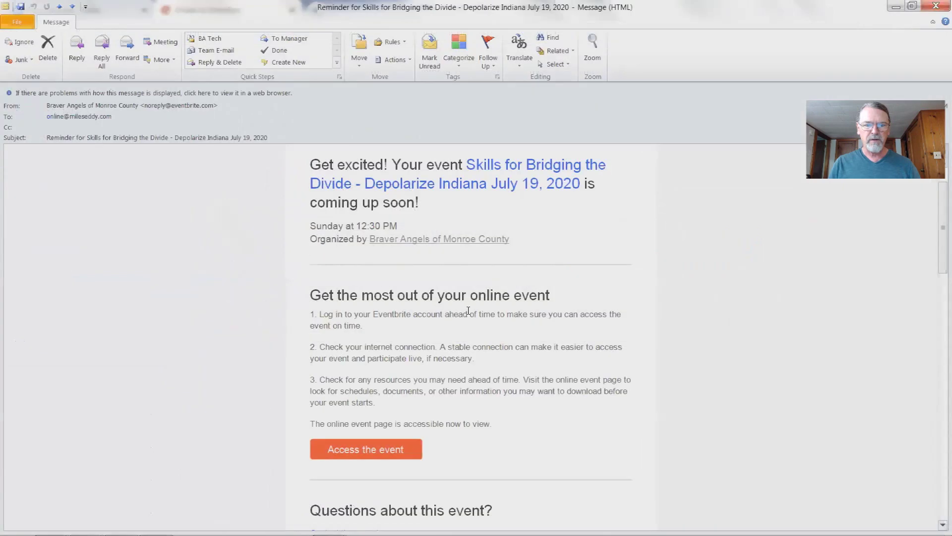
key(alt+Tab)
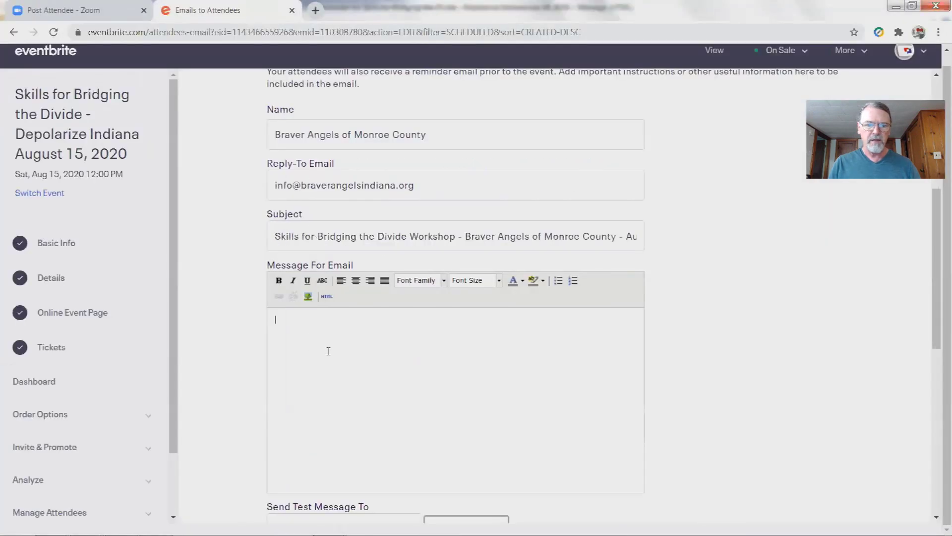
key(alt+Tab)
scroll(429, 402, down, 5)
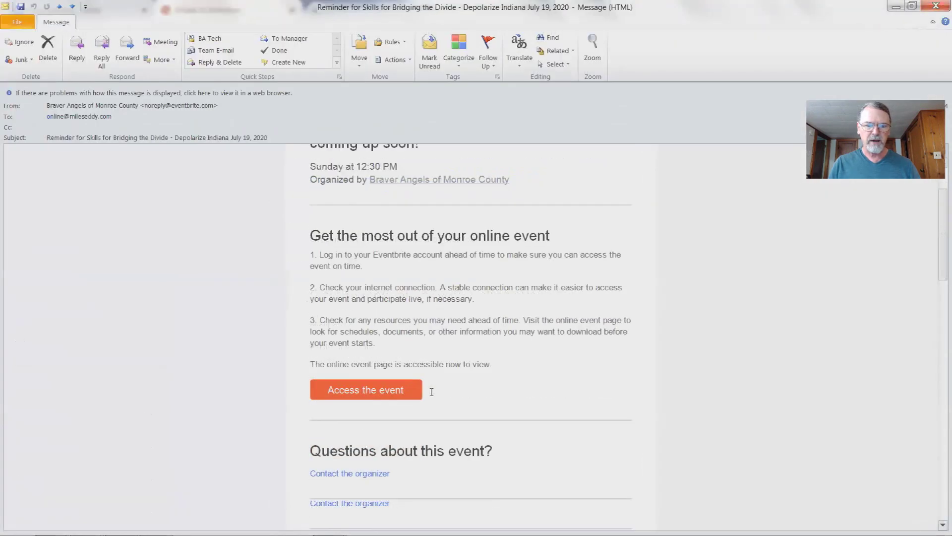
scroll(429, 403, down, 3)
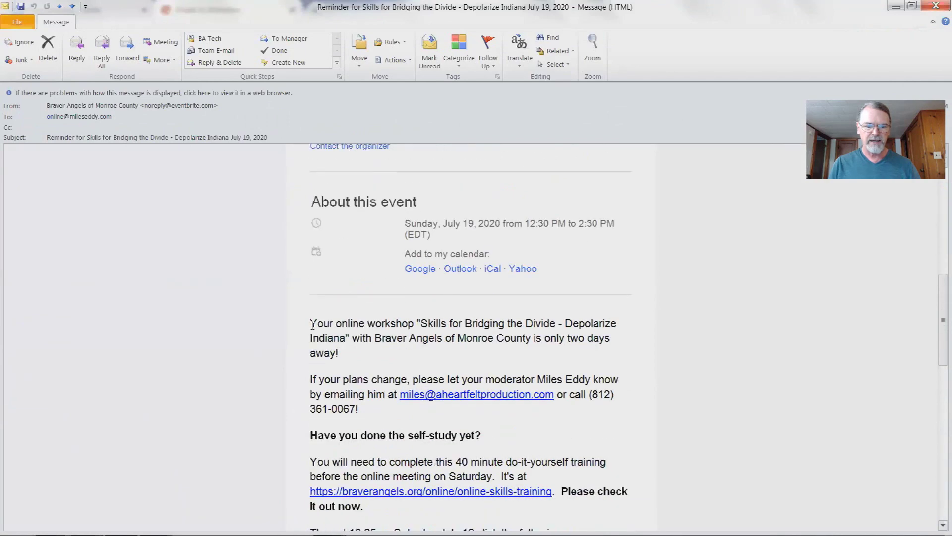
drag(316, 328, 452, 445)
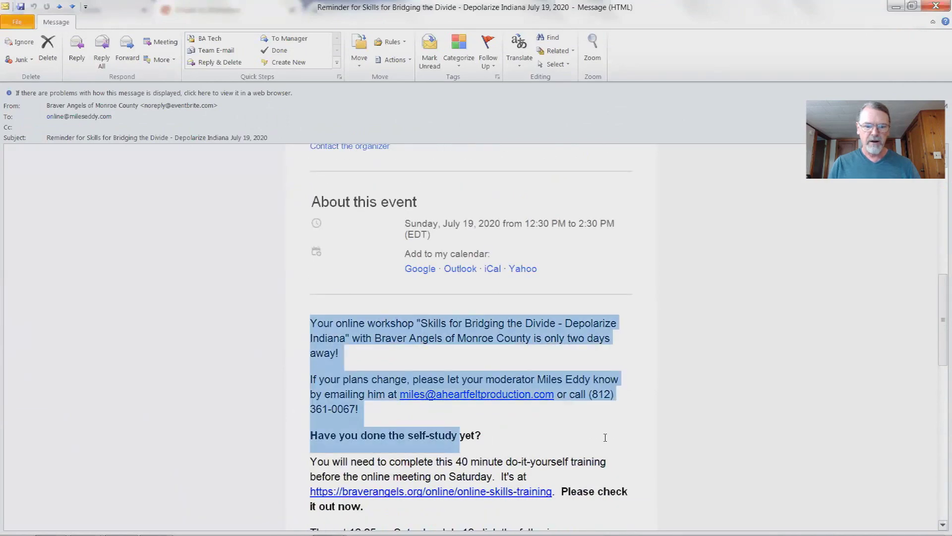
scroll(605, 437, down, 4)
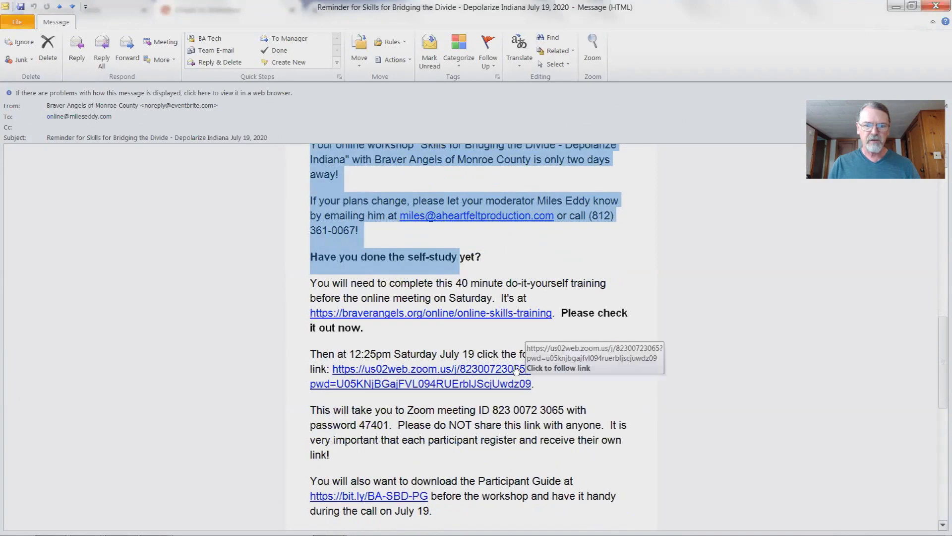
shift+click(487, 282)
scroll(472, 344, up, 2)
key(alt+Tab)
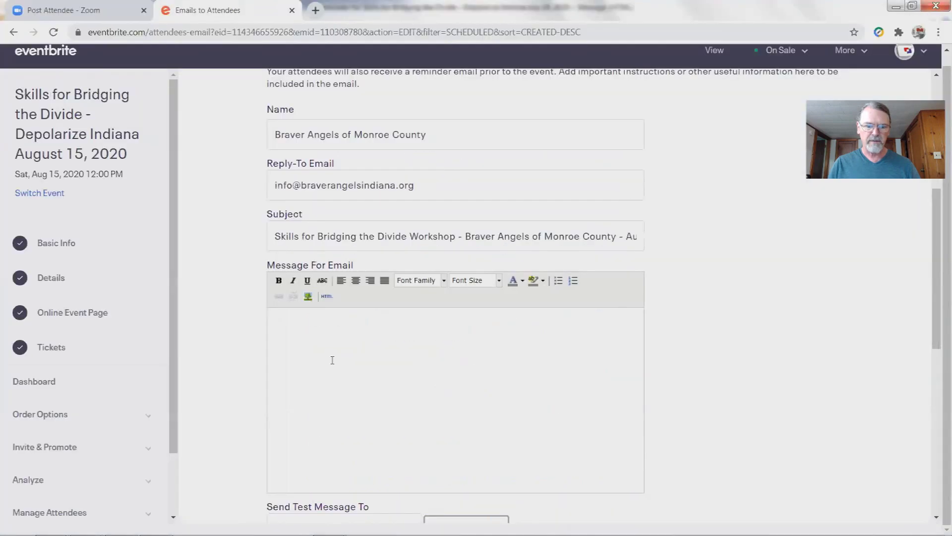
key(alt+Tab)
scroll(480, 328, up, 10)
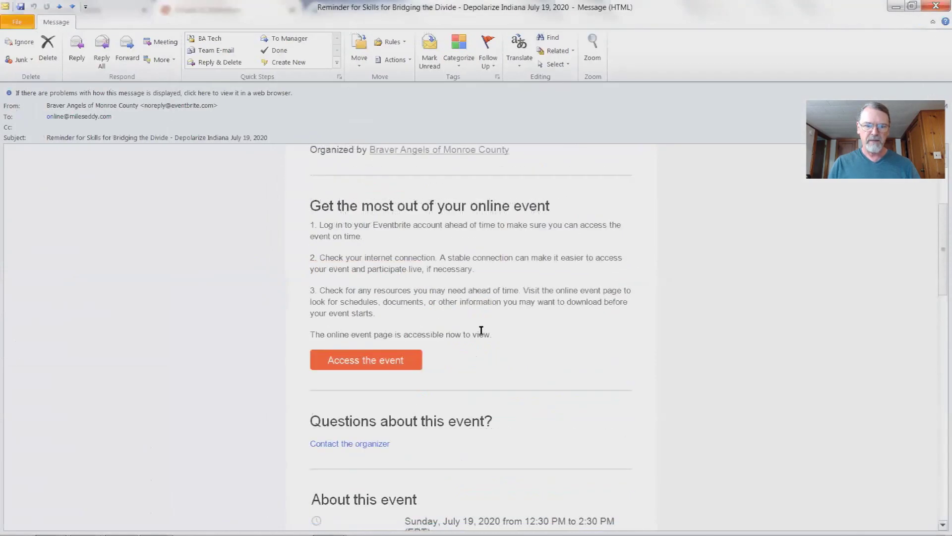
key(ctrl+a)
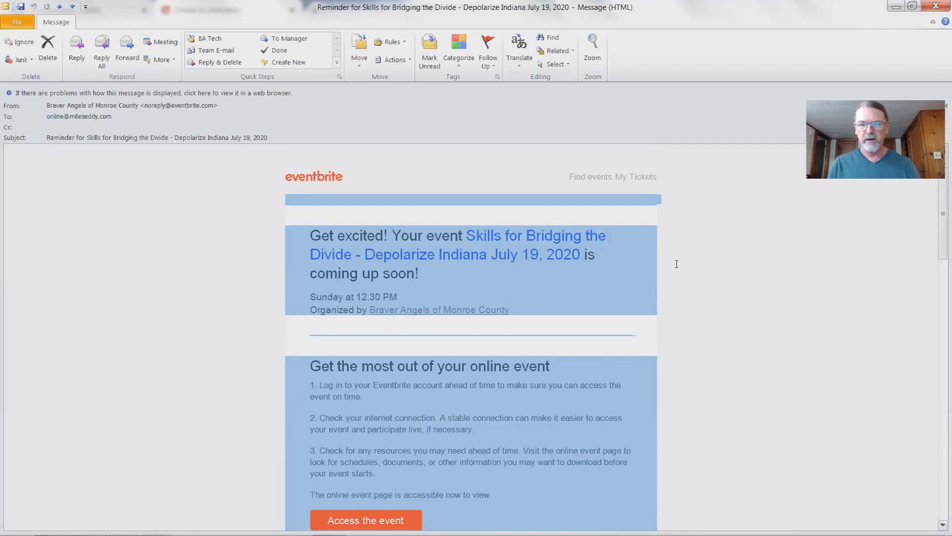
click(426, 242)
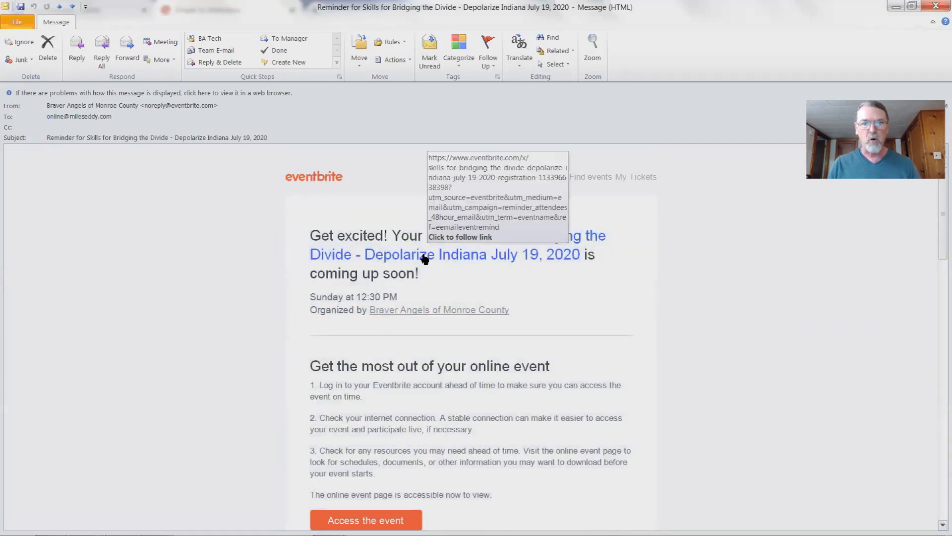
scroll(380, 404, down, 1)
scroll(380, 404, down, 1)
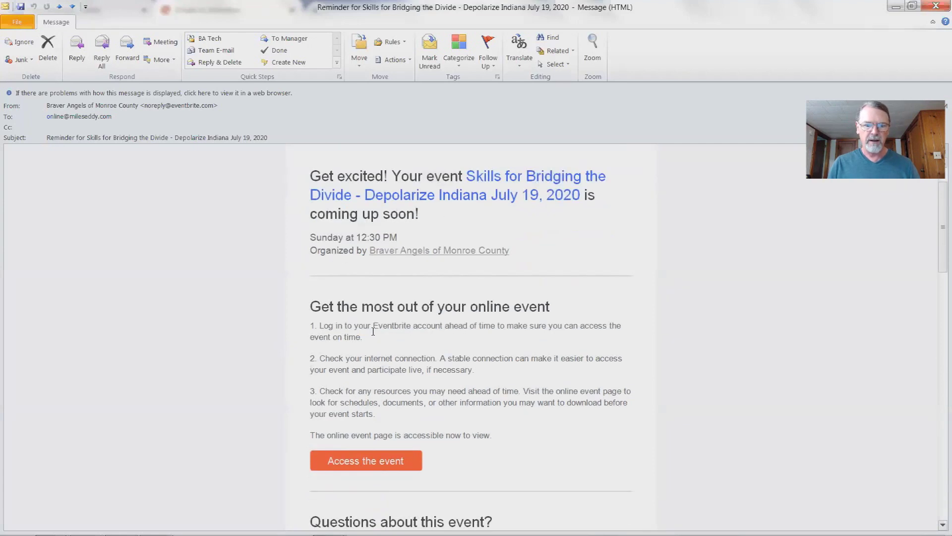
drag(369, 340, 291, 328)
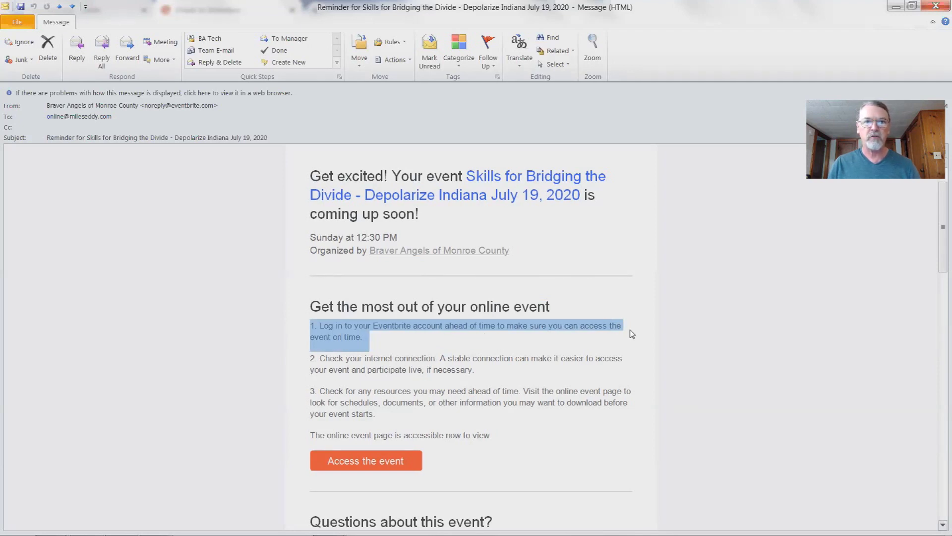
scroll(509, 435, down, 8)
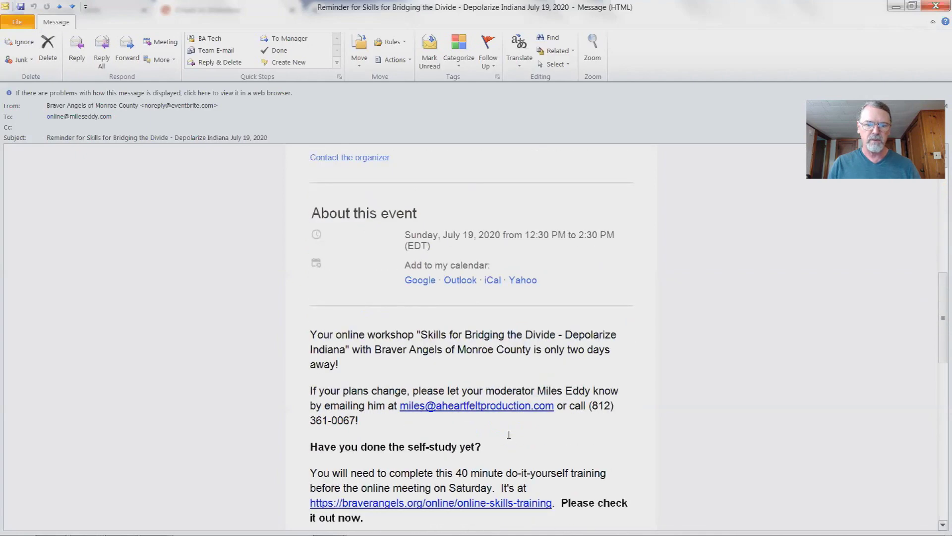
scroll(394, 366, down, 4)
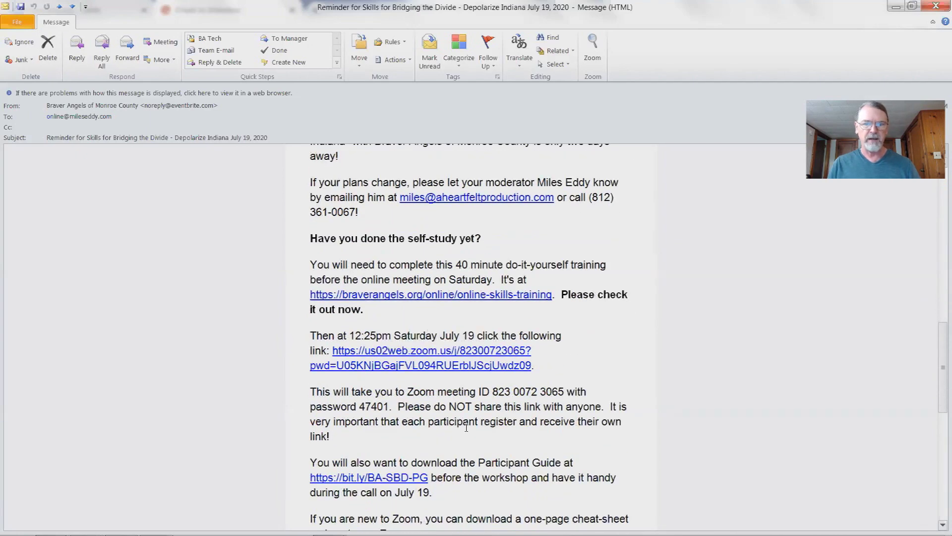
key(alt+Tab)
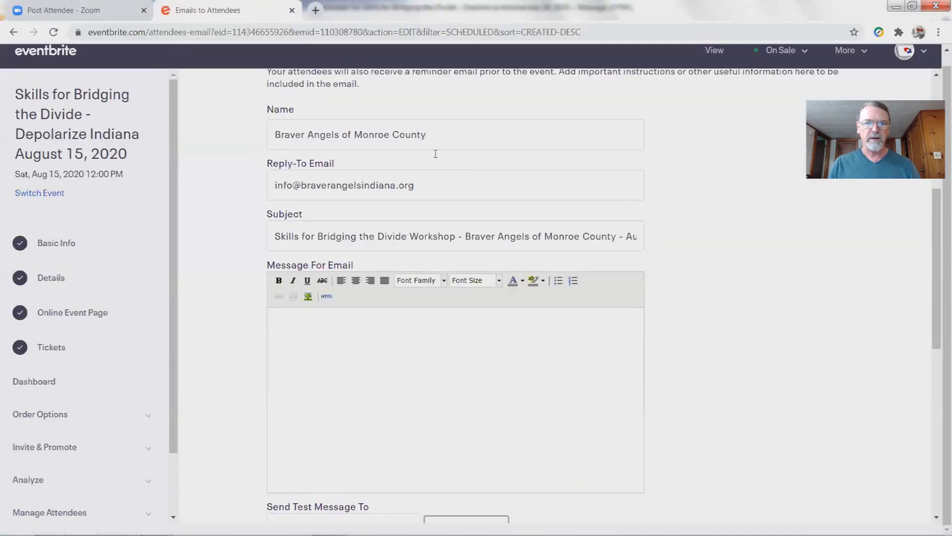
key(alt+Tab)
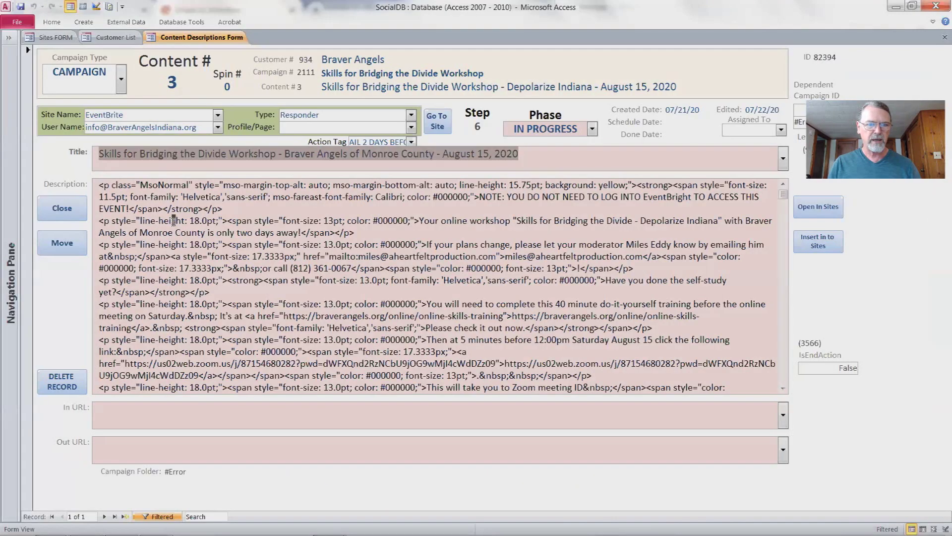
key(ctrl+a)
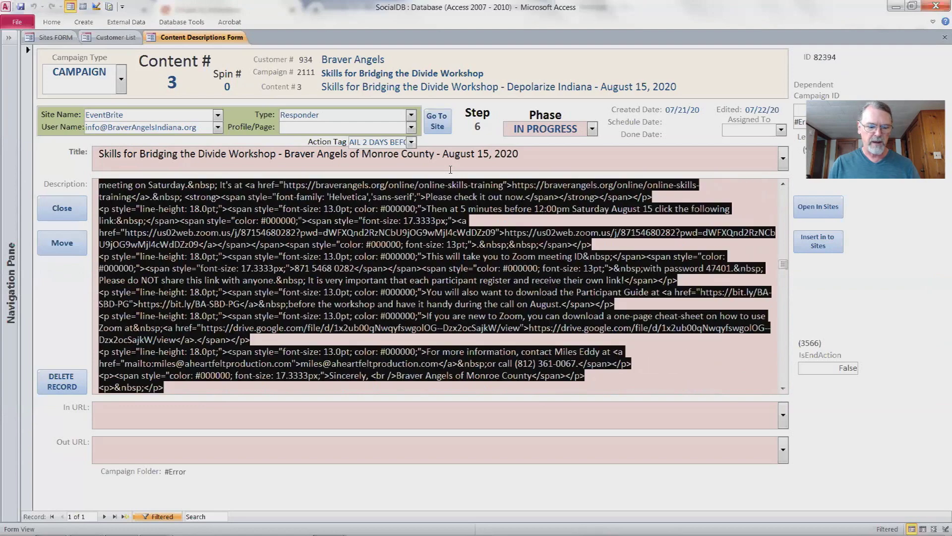
click(332, 261)
scroll(517, 240, up, 4)
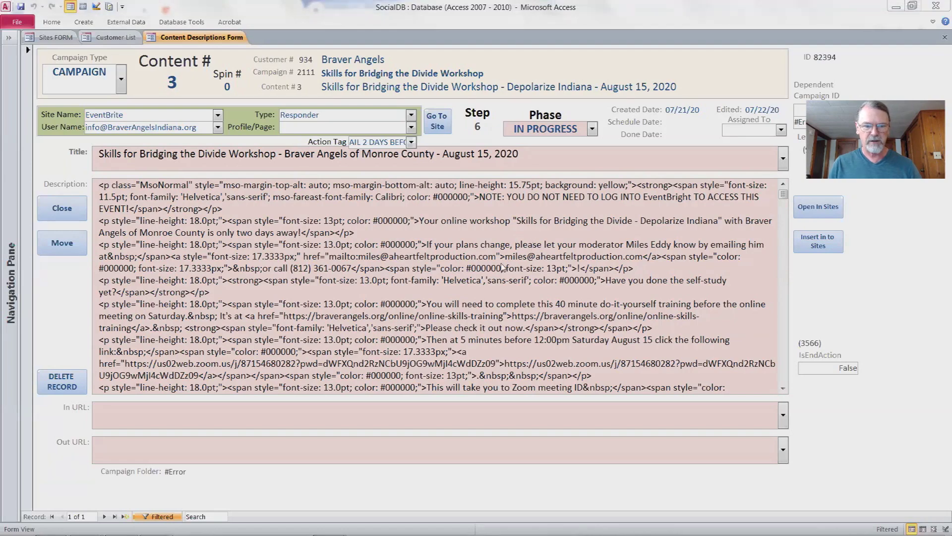
key(alt+Tab)
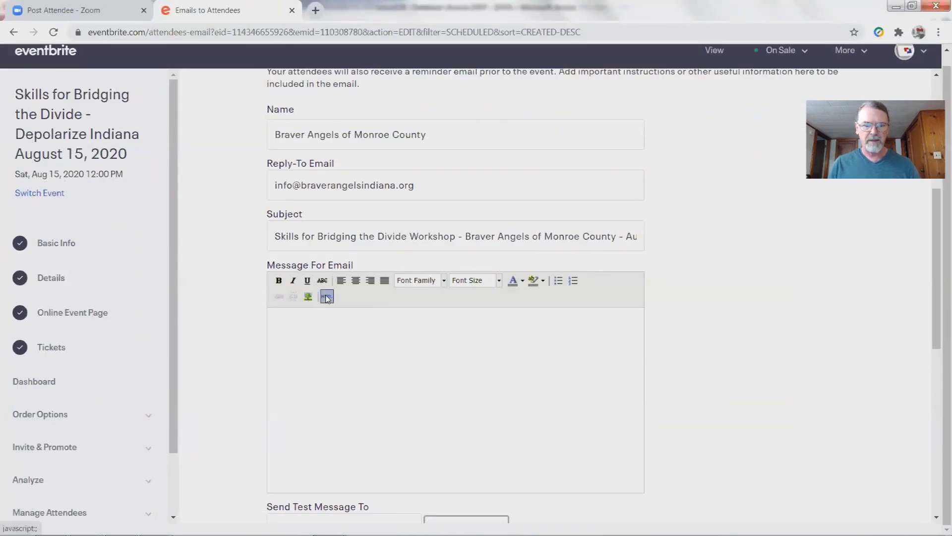
- Apply HTML source to fill the message body with the formatted August 15 email
click(327, 296)
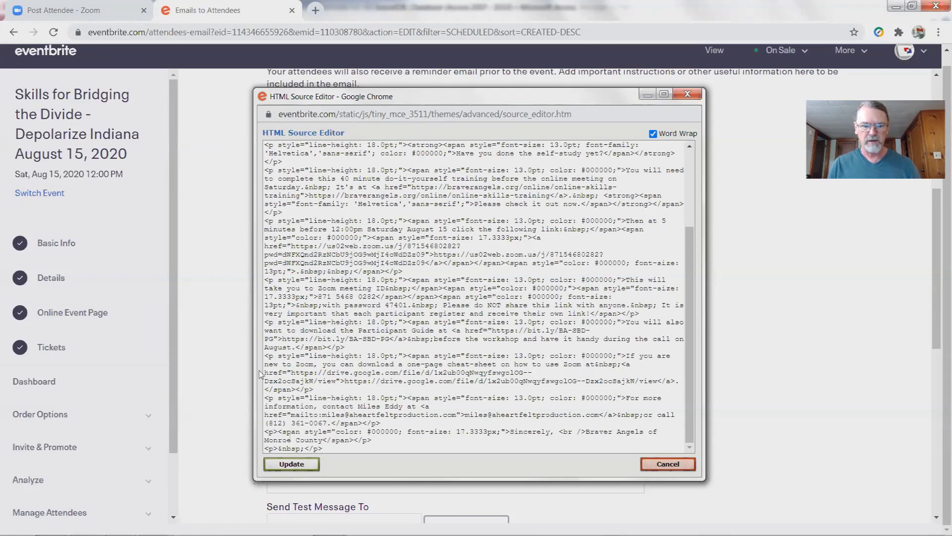
click(289, 466)
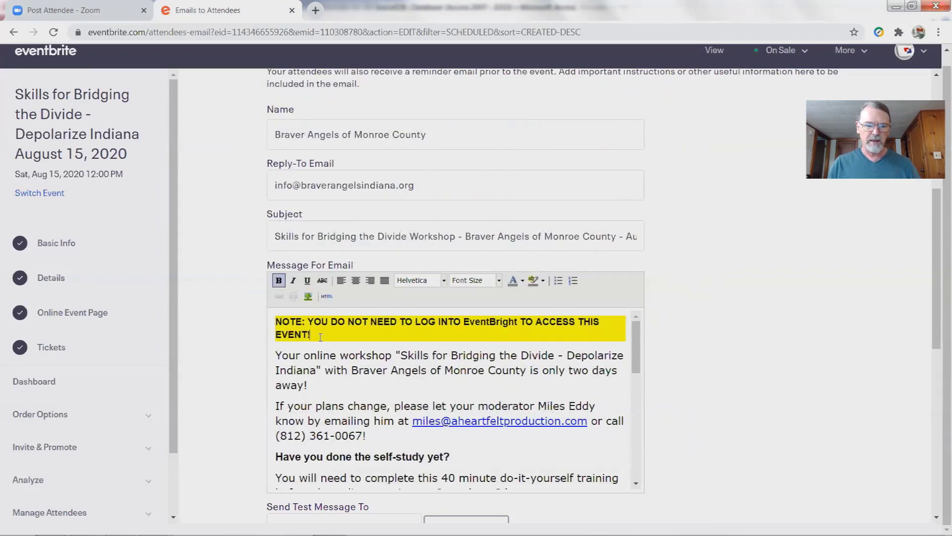
drag(320, 337, 247, 322)
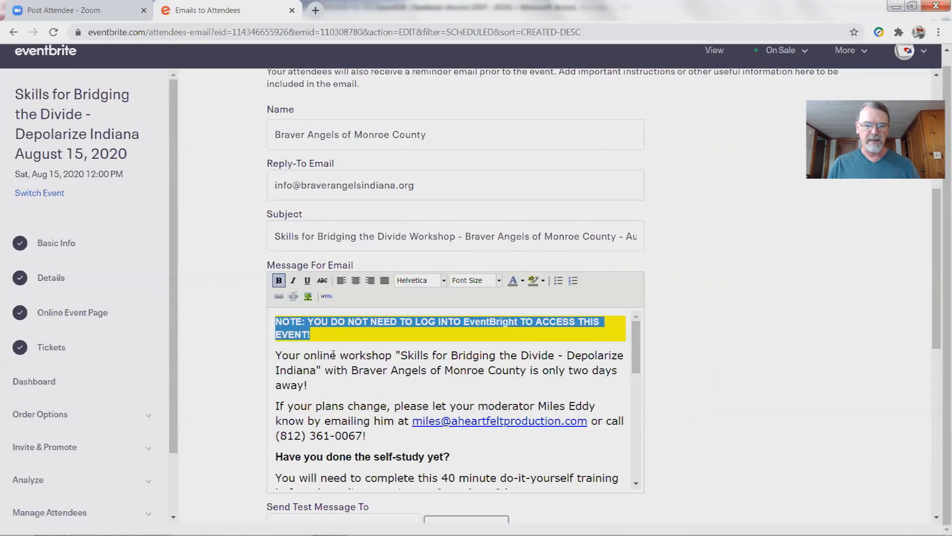
click(315, 370)
key(alt+Tab)
key(alt+Tab)
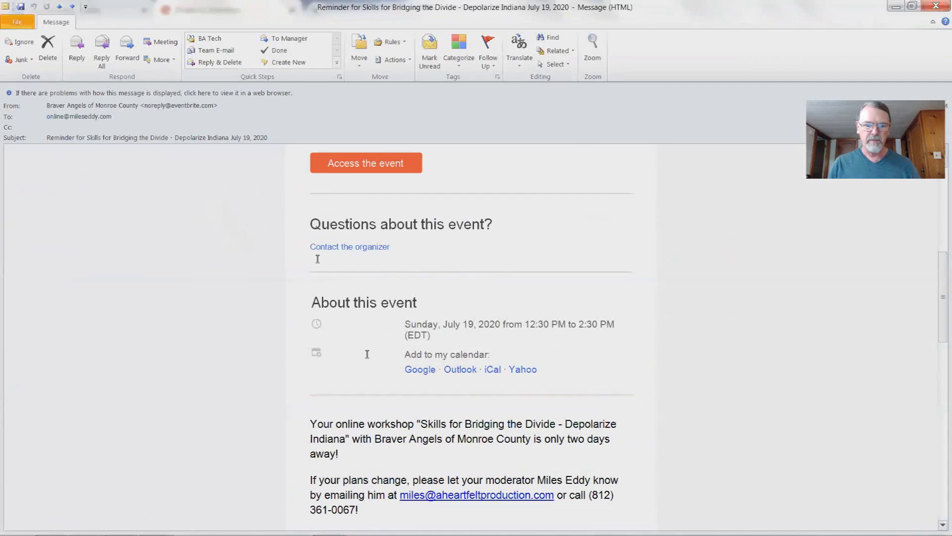
scroll(317, 258, down, 1)
scroll(318, 259, up, 4)
drag(310, 177, 370, 188)
scroll(372, 323, up, 3)
drag(382, 345, 298, 324)
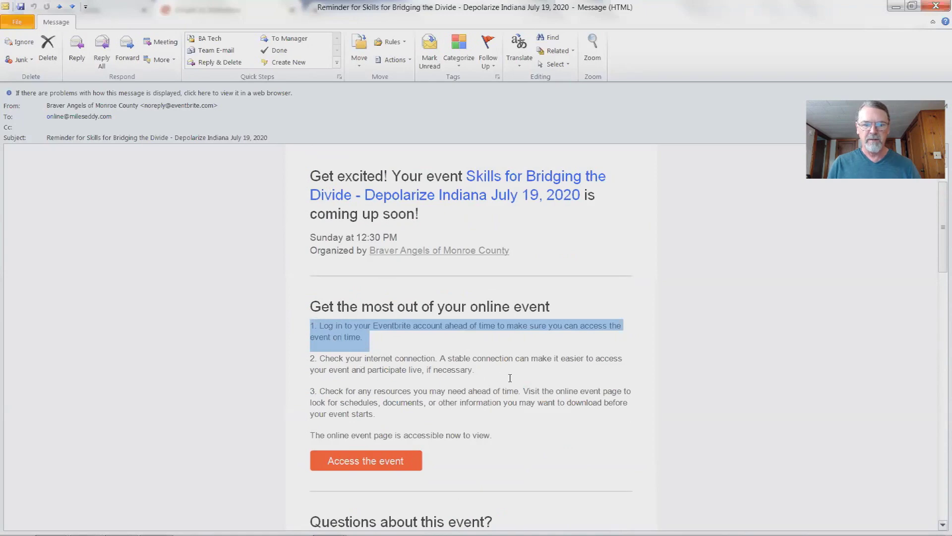
key(alt+Tab)
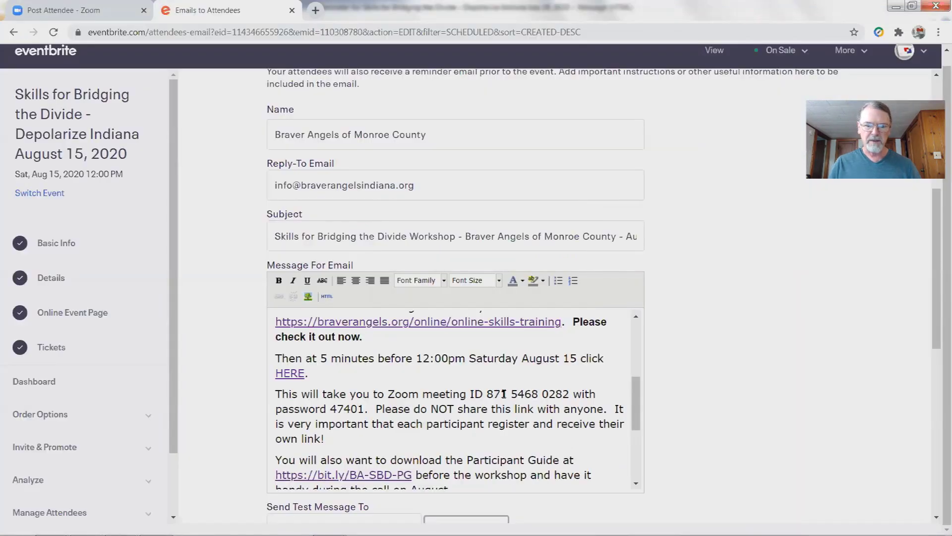
drag(487, 394, 570, 394)
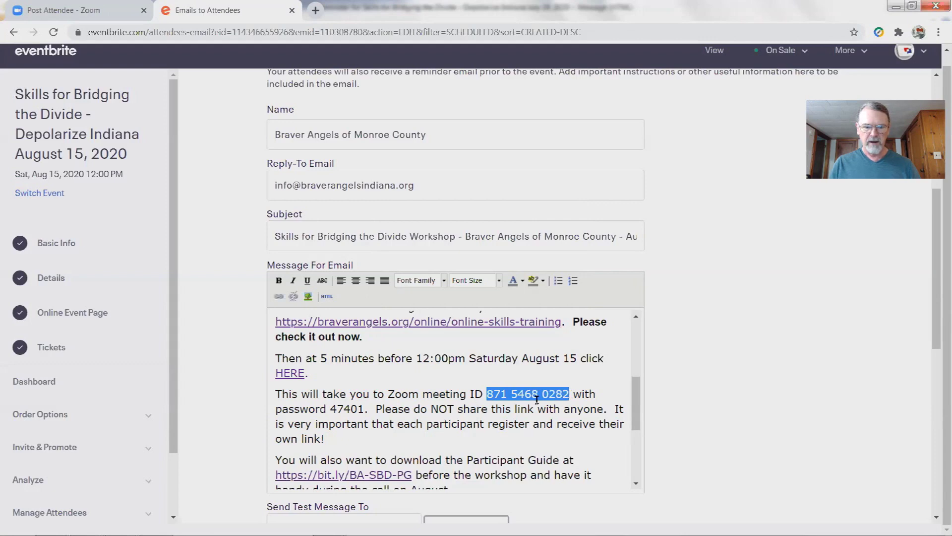
drag(331, 406, 365, 408)
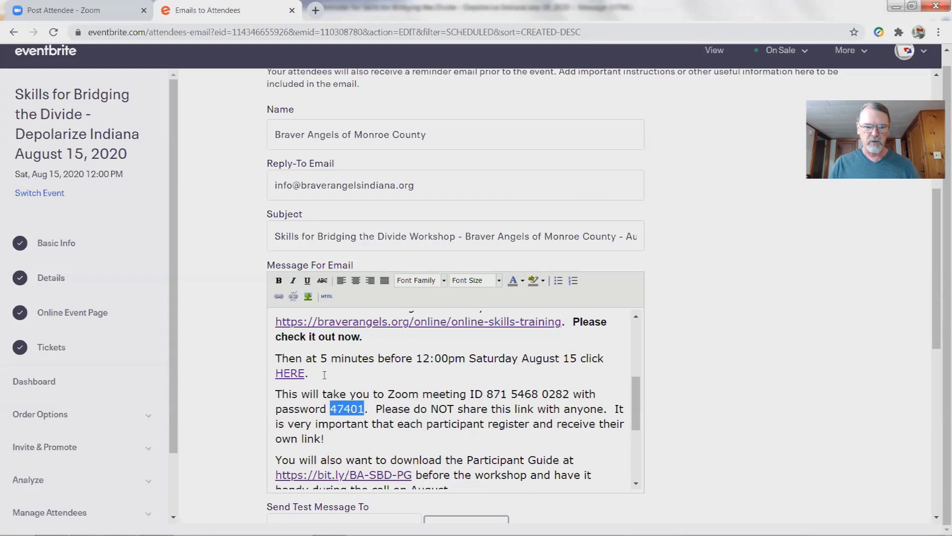
click(288, 374)
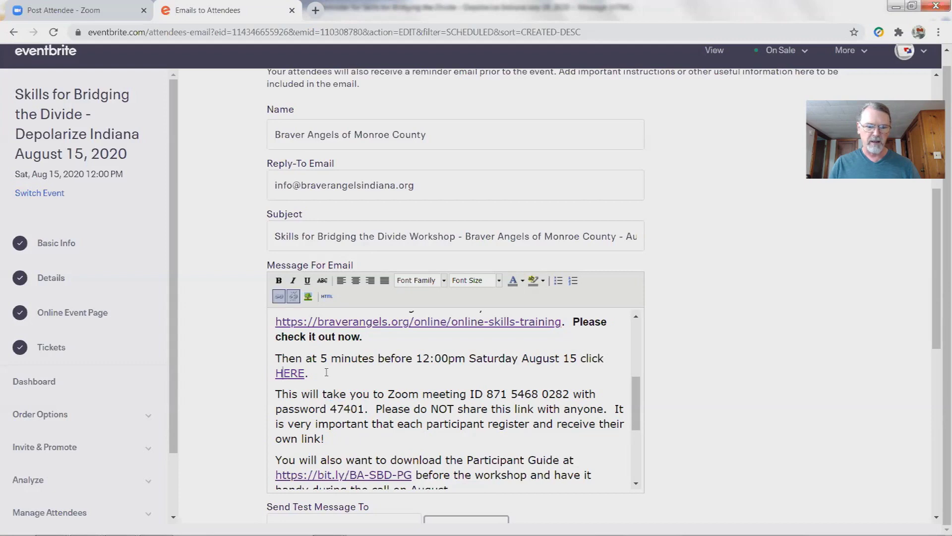
click(279, 297)
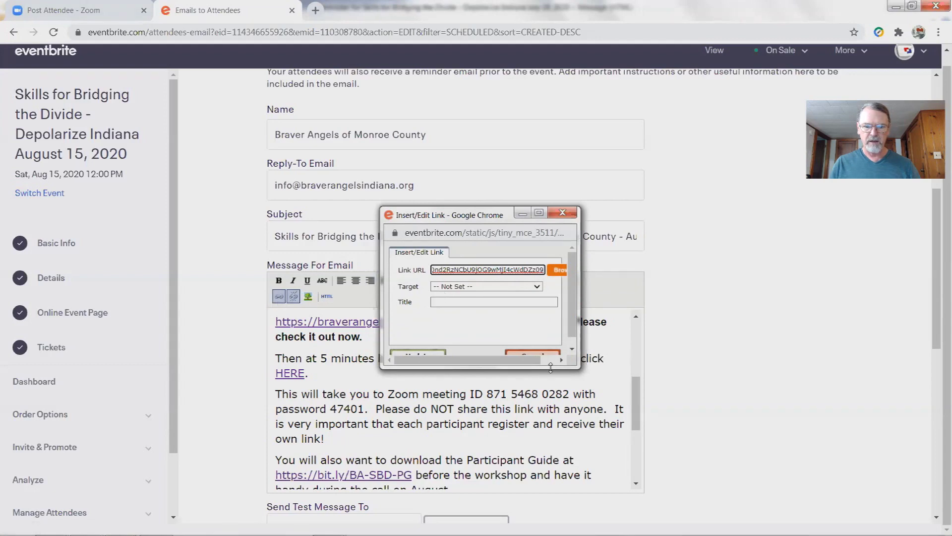
drag(551, 367, 550, 442)
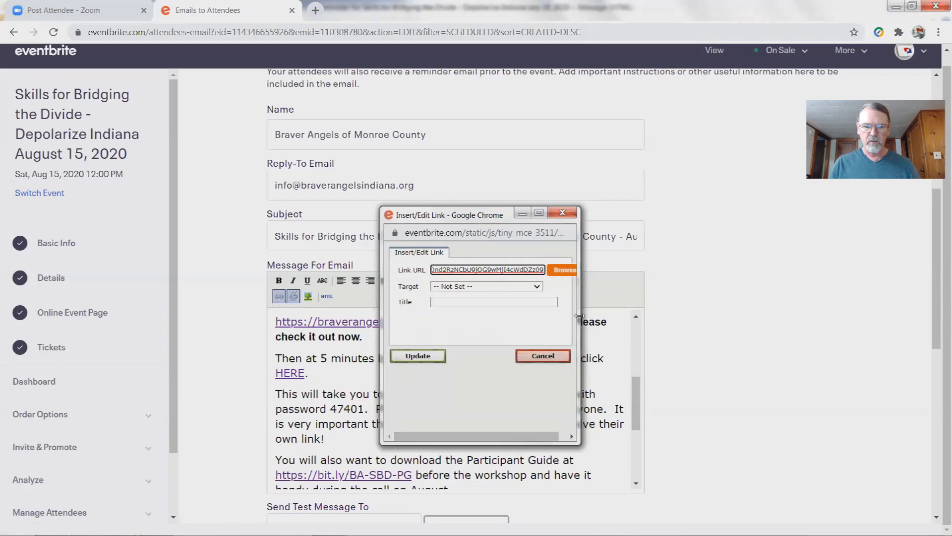
drag(579, 315, 678, 317)
click(636, 356)
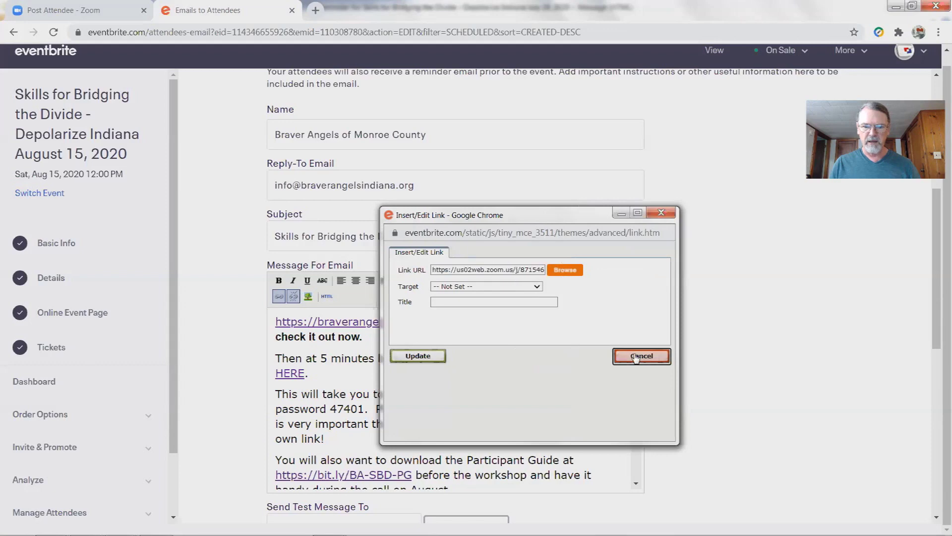
scroll(453, 424, down, 3)
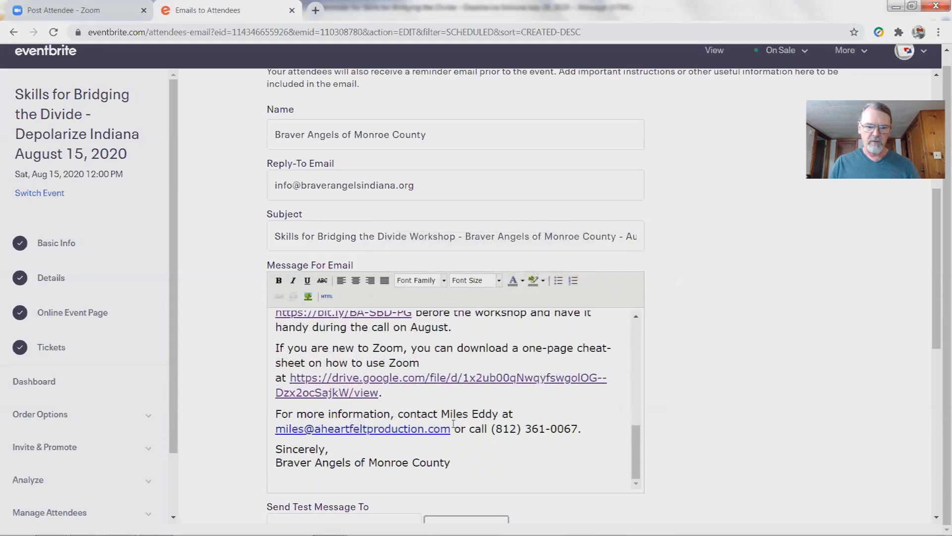
scroll(453, 424, down, 4)
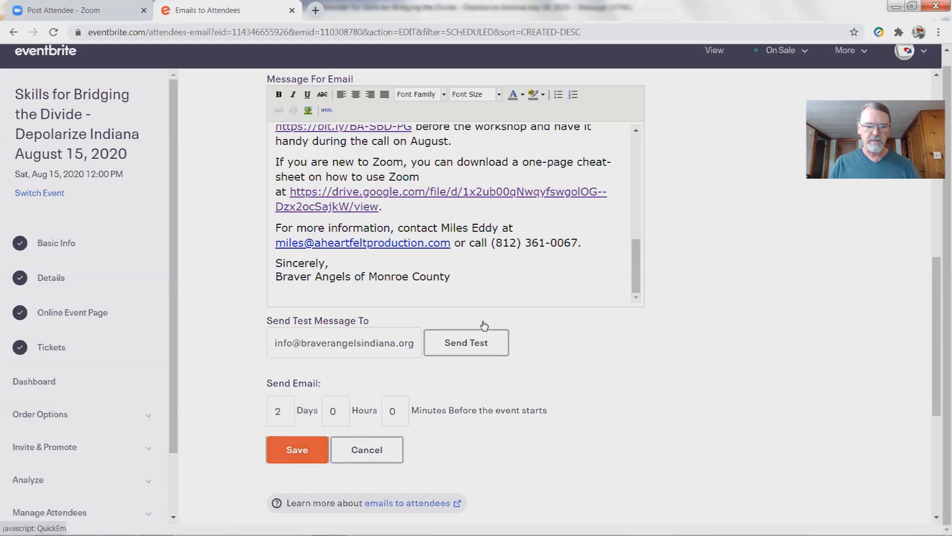
scroll(479, 233, up, 10)
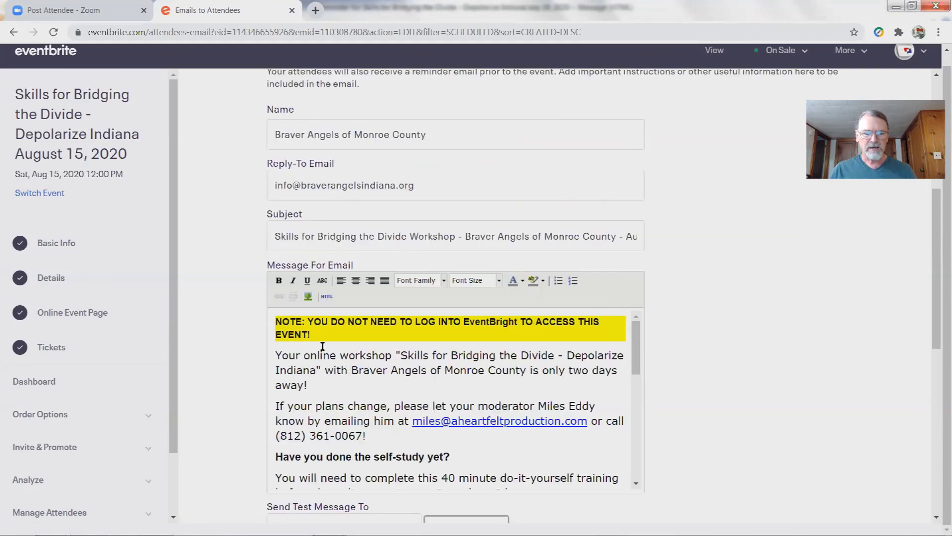
drag(301, 335, 268, 323)
click(333, 369)
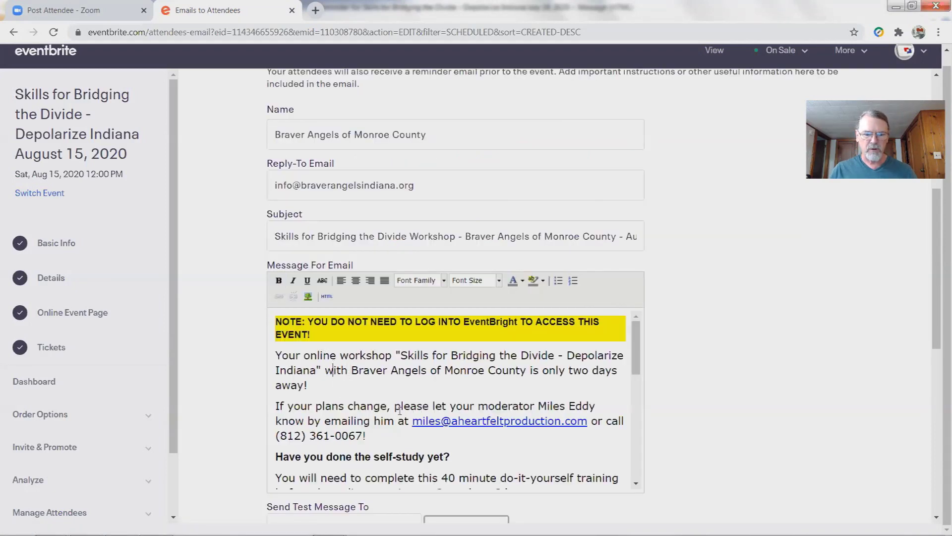
scroll(400, 411, down, 3)
scroll(352, 389, up, 3)
click(323, 355)
key(ctrl+Home)
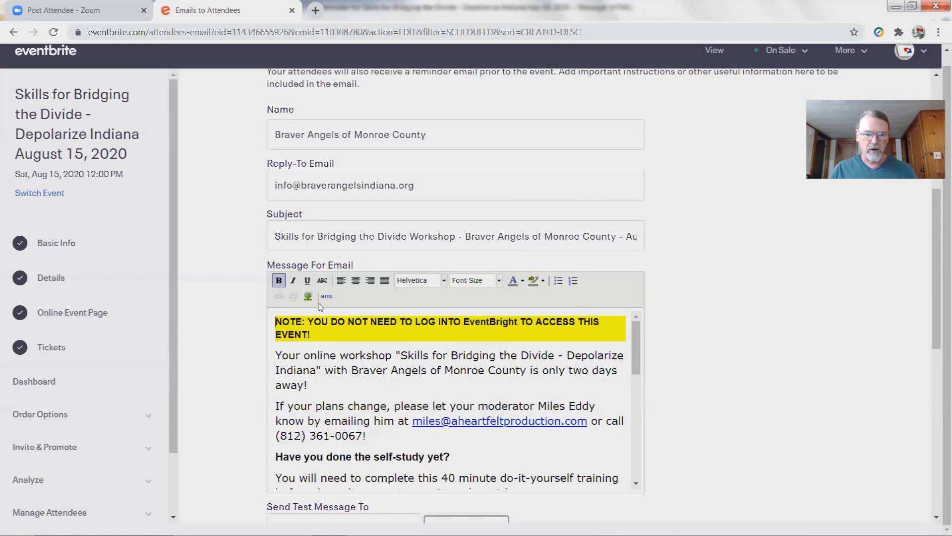
click(327, 297)
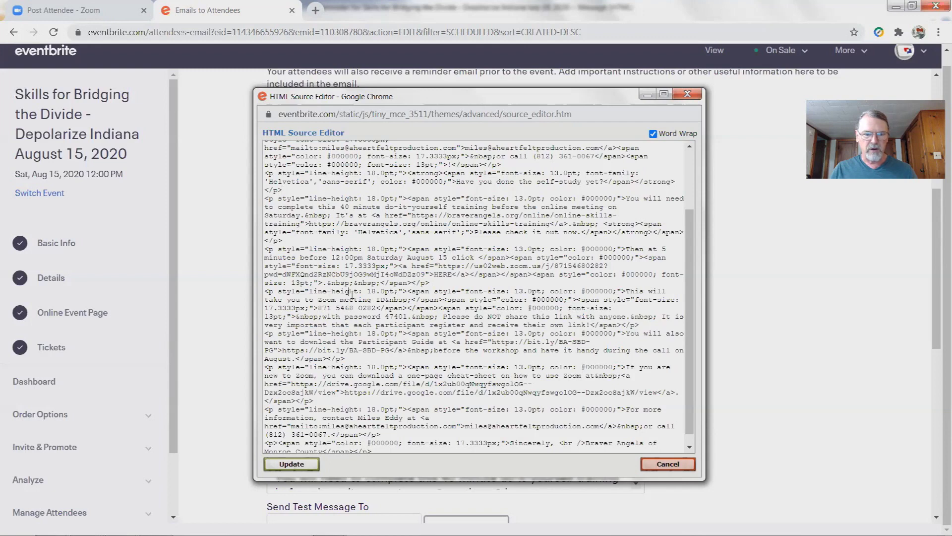
key(ctrl+a)
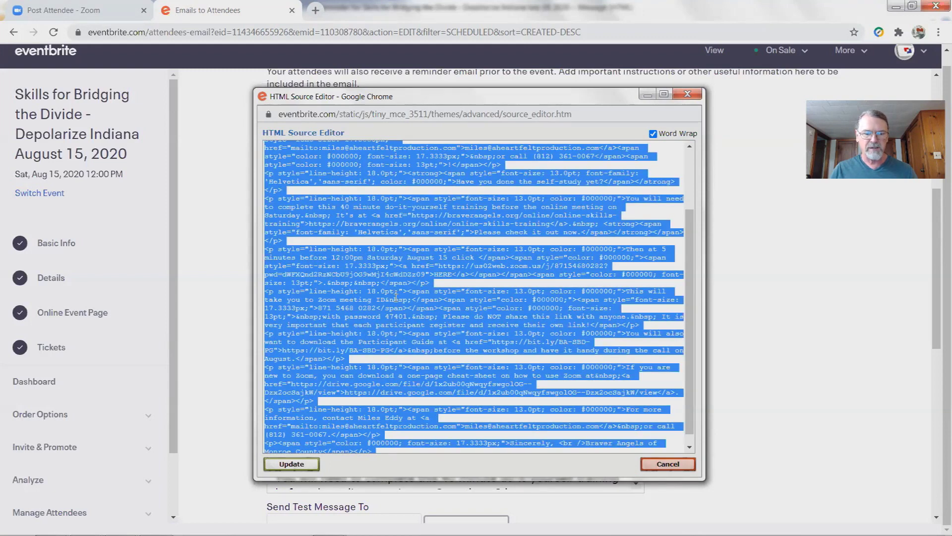
click(661, 466)
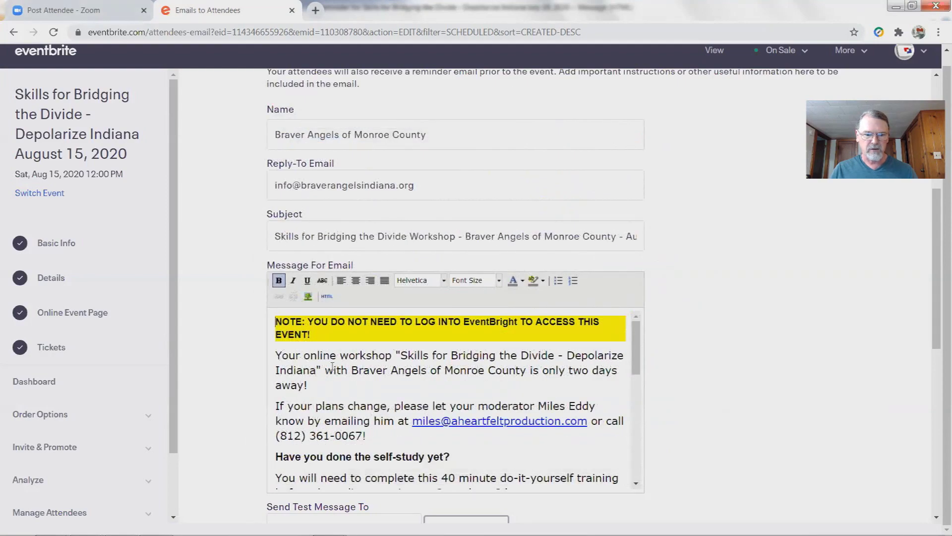
- Paste the reminder email HTML over the Access record's Description and close the form
key(alt+Tab)
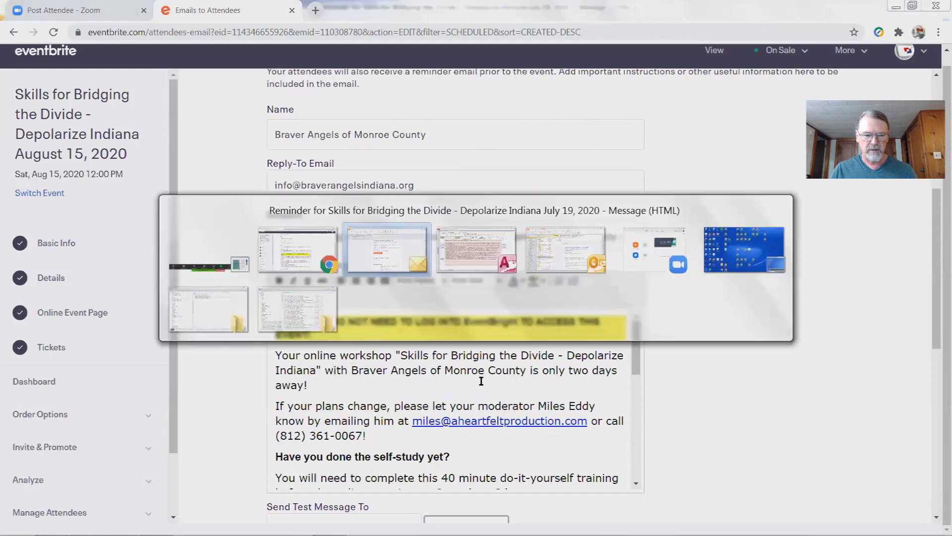
key(alt+Tab)
key(alt+Tab)
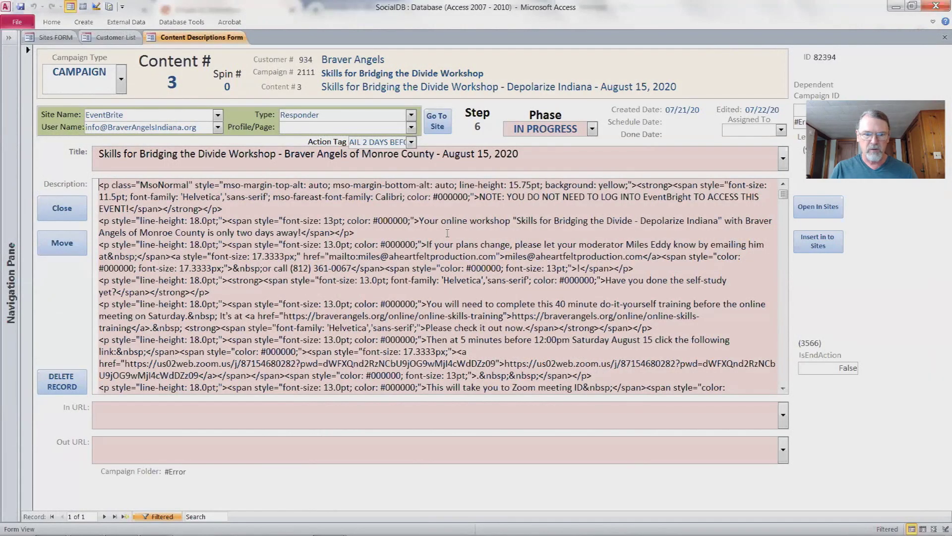
key(ctrl+a)
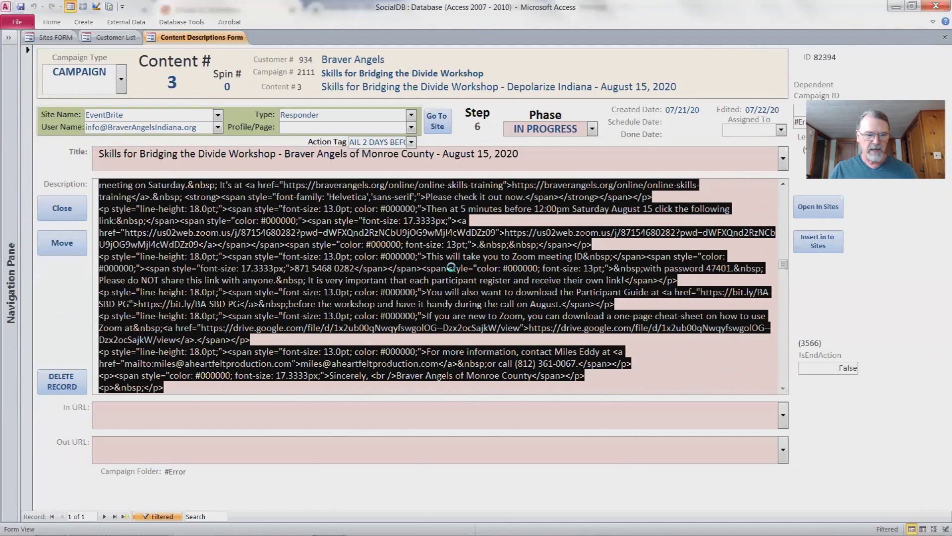
key(ctrl+v)
click(49, 216)
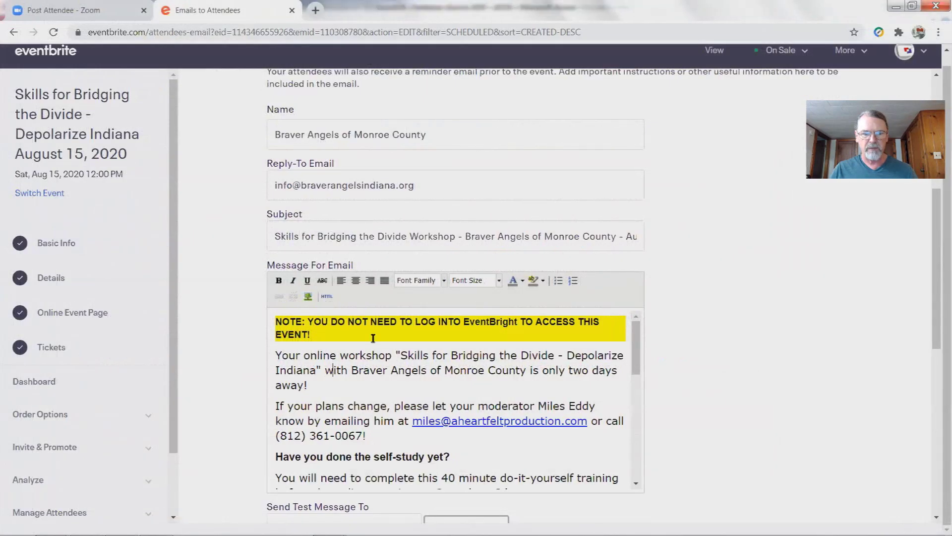
- Save the reminder email and reopen the '2 days before event' scheduled email
scroll(337, 392, down, 8)
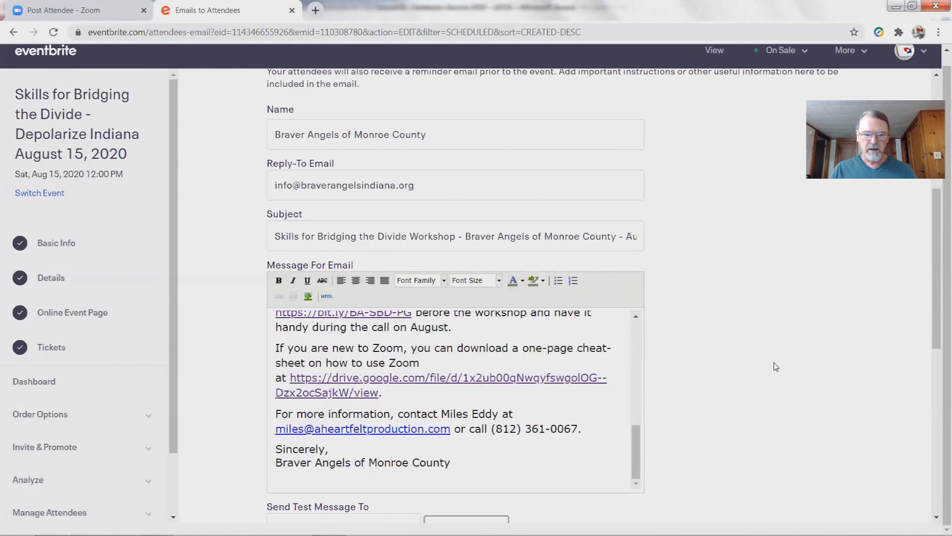
scroll(773, 368, down, 6)
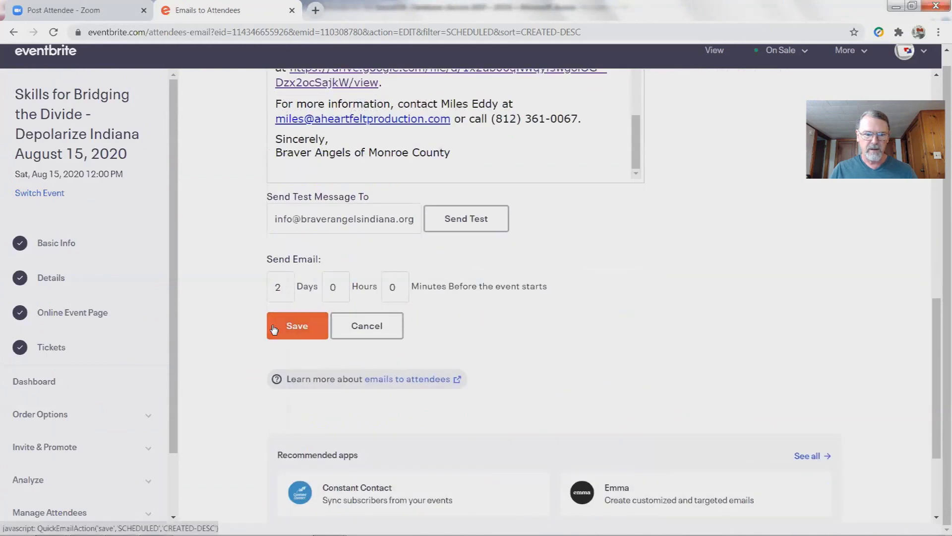
click(274, 330)
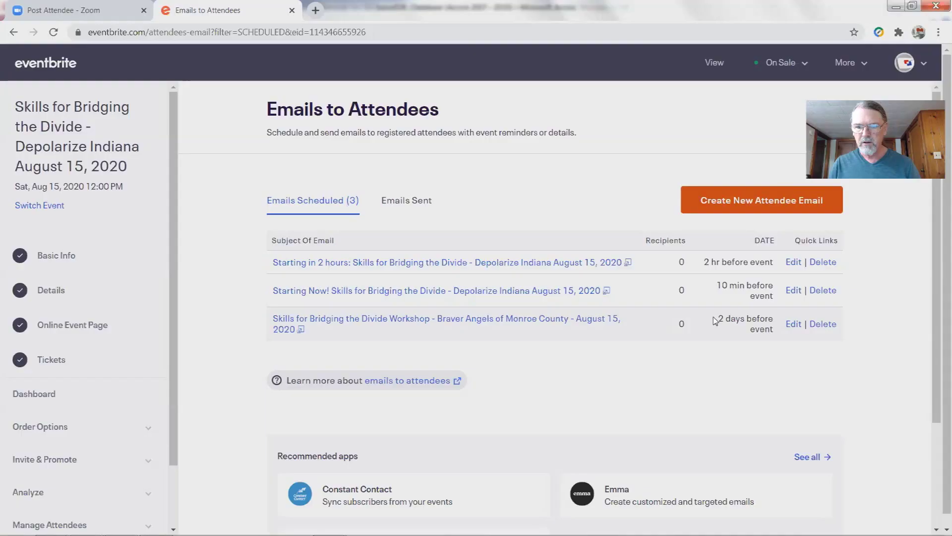
drag(715, 321, 774, 331)
click(795, 326)
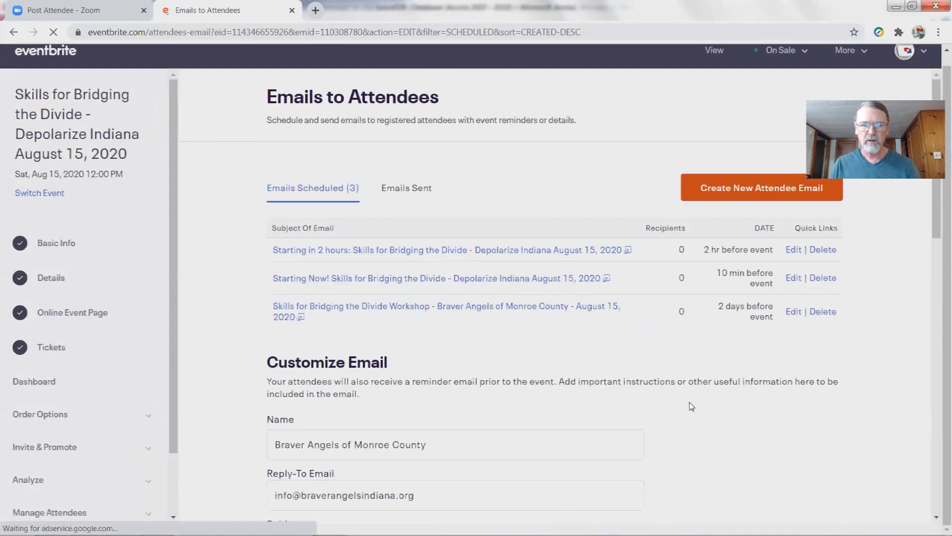
- Scroll the 2-days-before reminder form to the Send Test Message To field
scroll(484, 429, down, 2)
scroll(485, 429, down, 5)
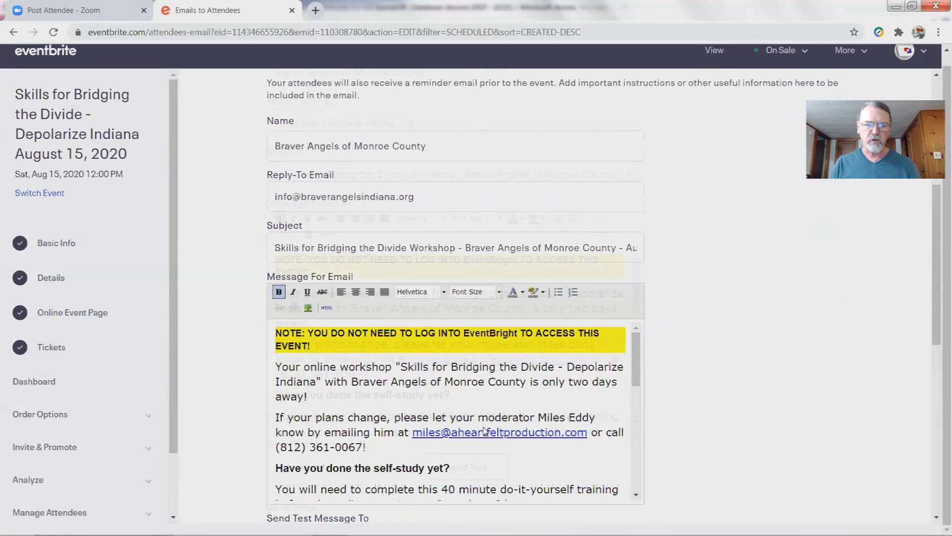
scroll(356, 417, down, 1)
scroll(356, 417, down, 5)
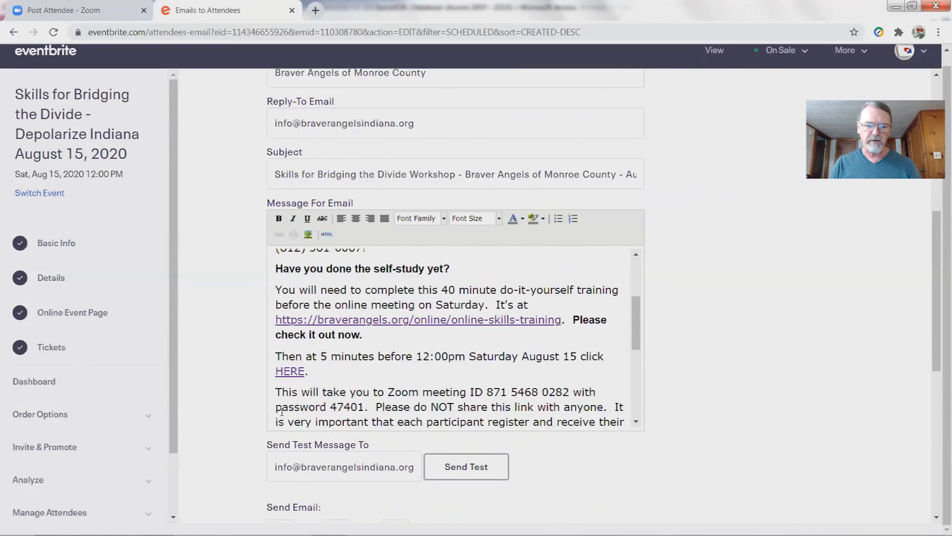
scroll(226, 411, down, 5)
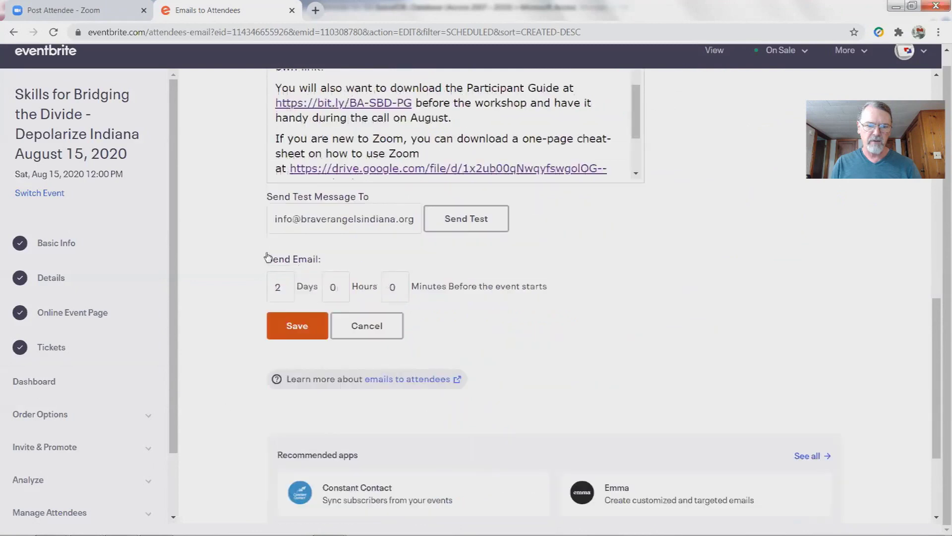
drag(264, 196, 385, 205)
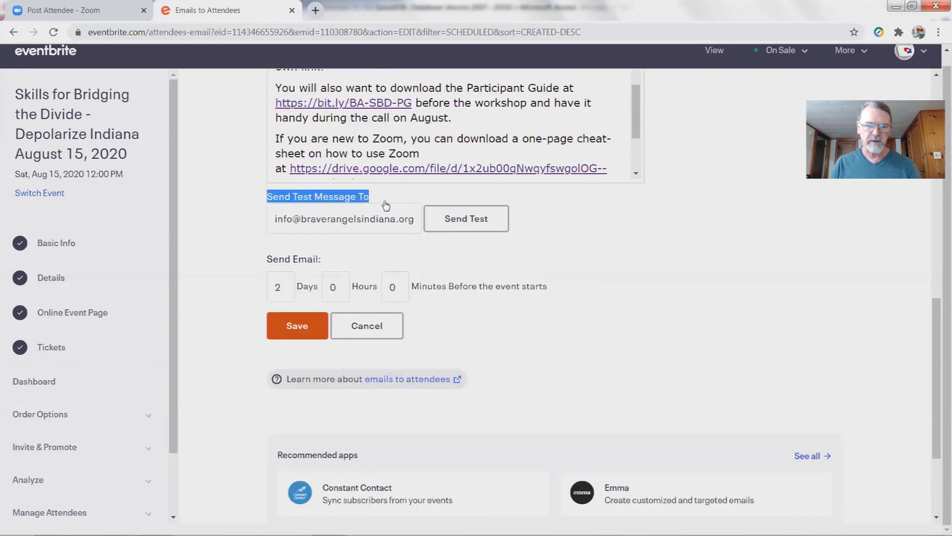
scroll(268, 342, up, 1)
click(270, 346)
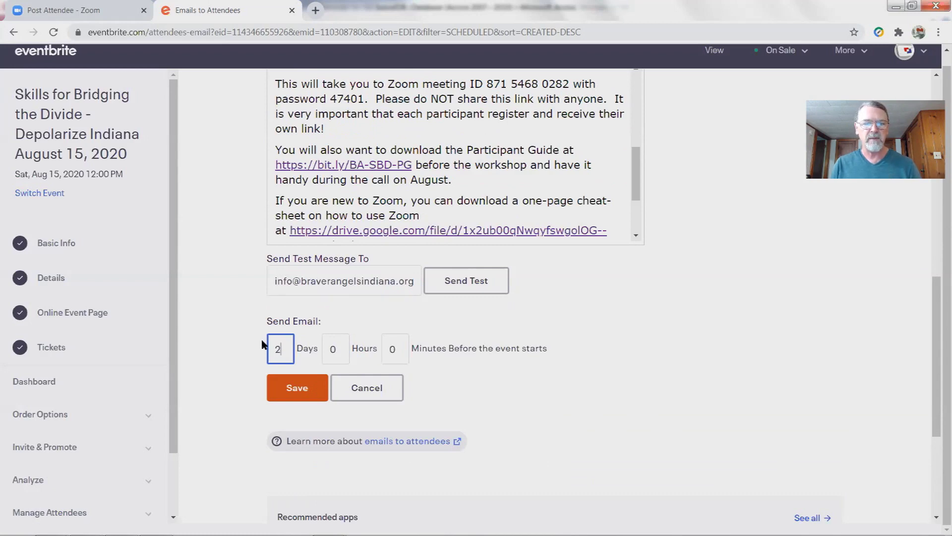
- Send a test reminder to the tester's own address, dismiss the confirmation, and switch to Outlook
click(323, 284)
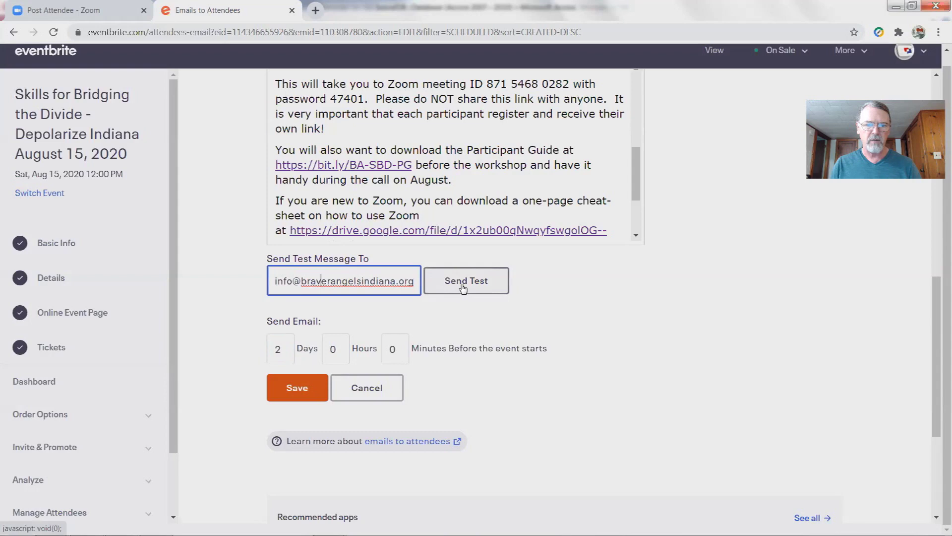
click(338, 280)
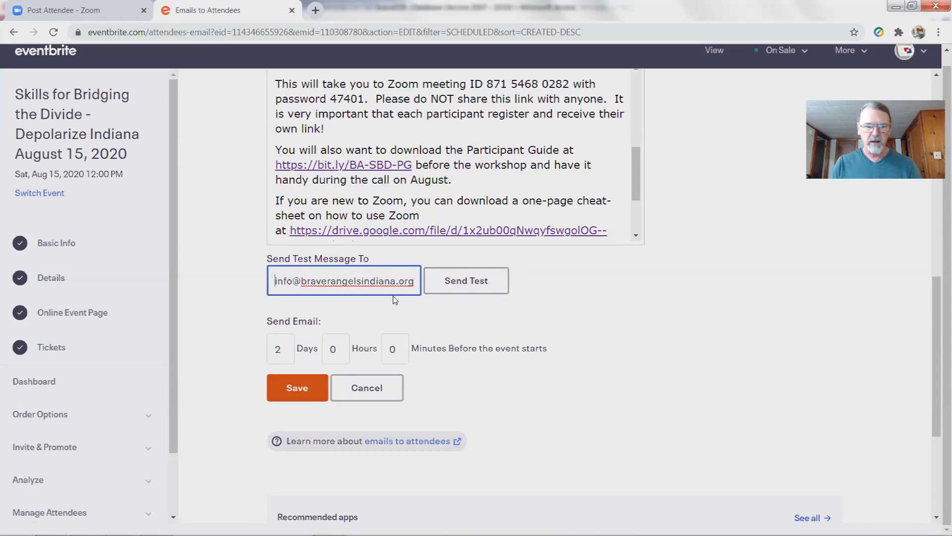
key(ctrl+a)
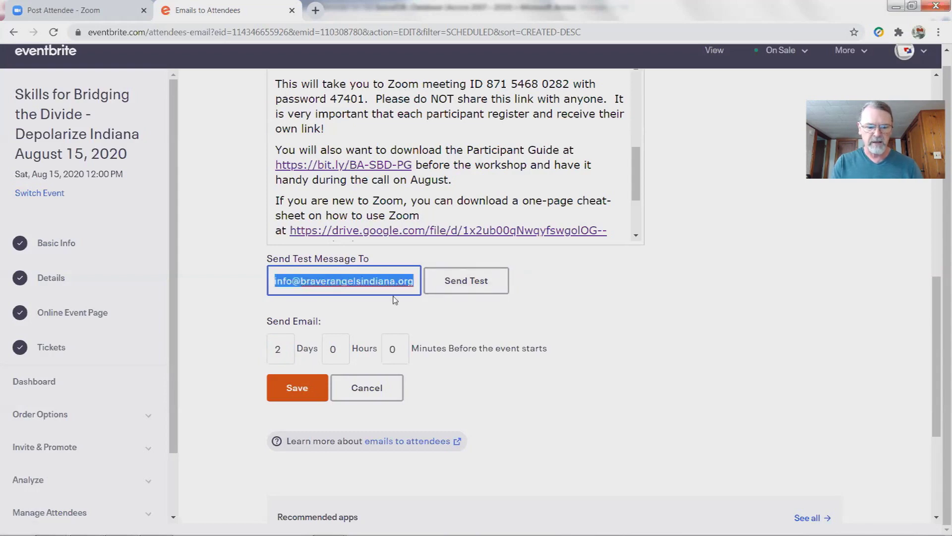
key(ctrl+v)
key(Tab)
key(Return)
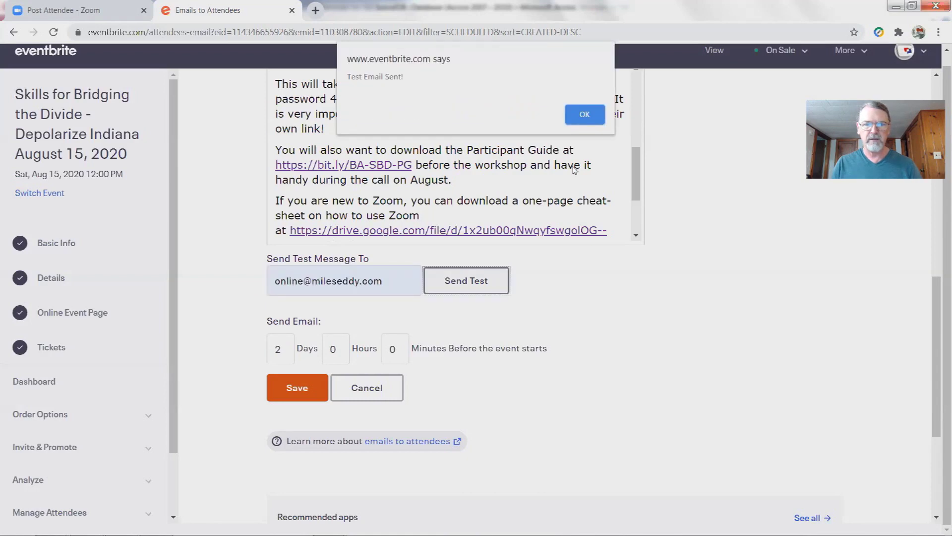
click(585, 116)
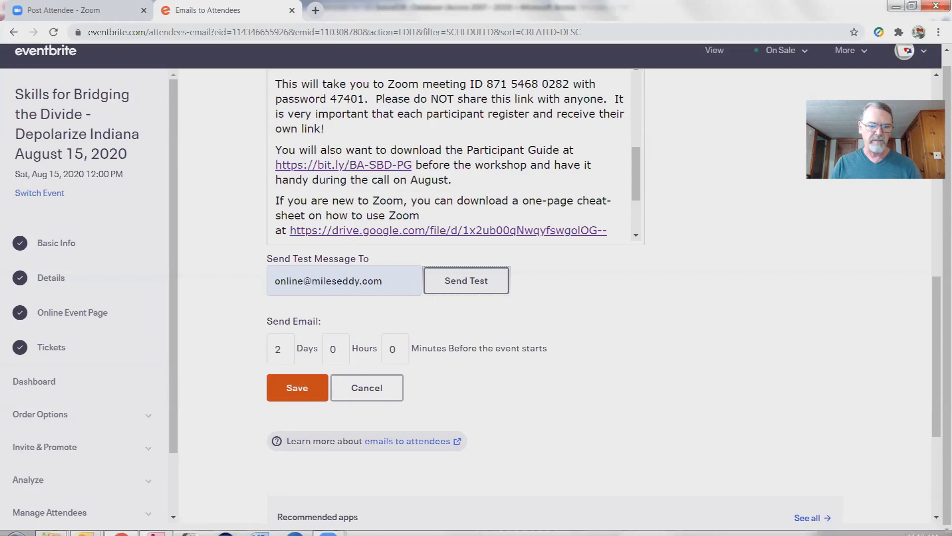
key(alt+Tab)
key(Tab)
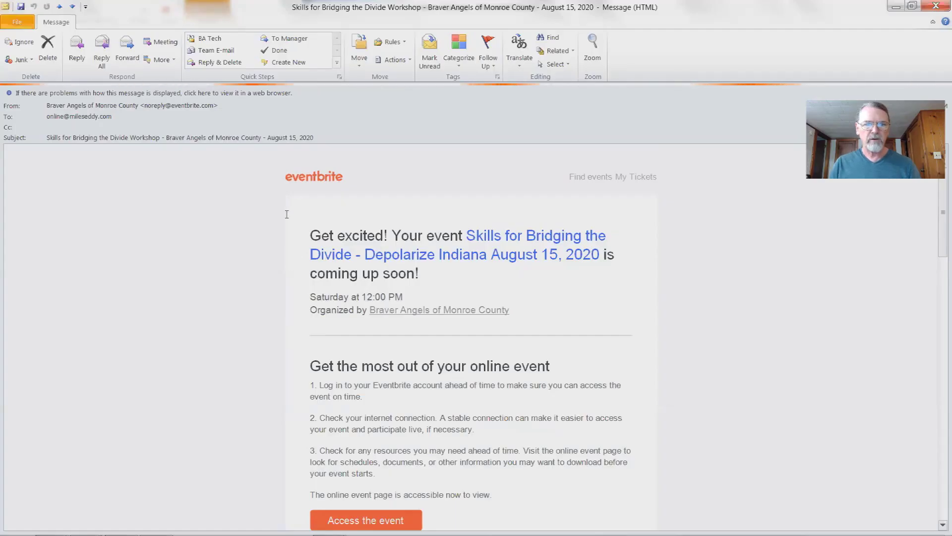
- Review the test email's yellow NOTE banner, login tip and event details
scroll(246, 361, down, 3)
scroll(247, 363, down, 7)
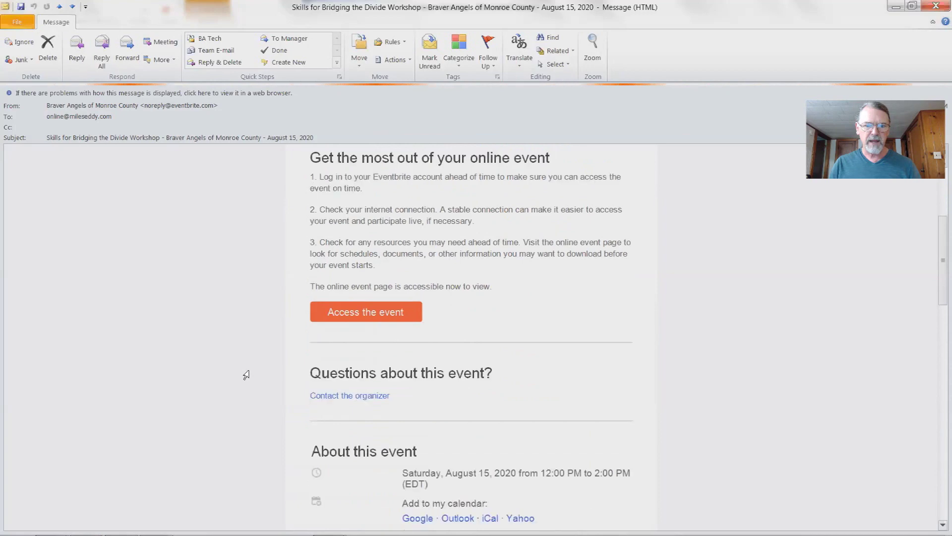
scroll(234, 289, up, 10)
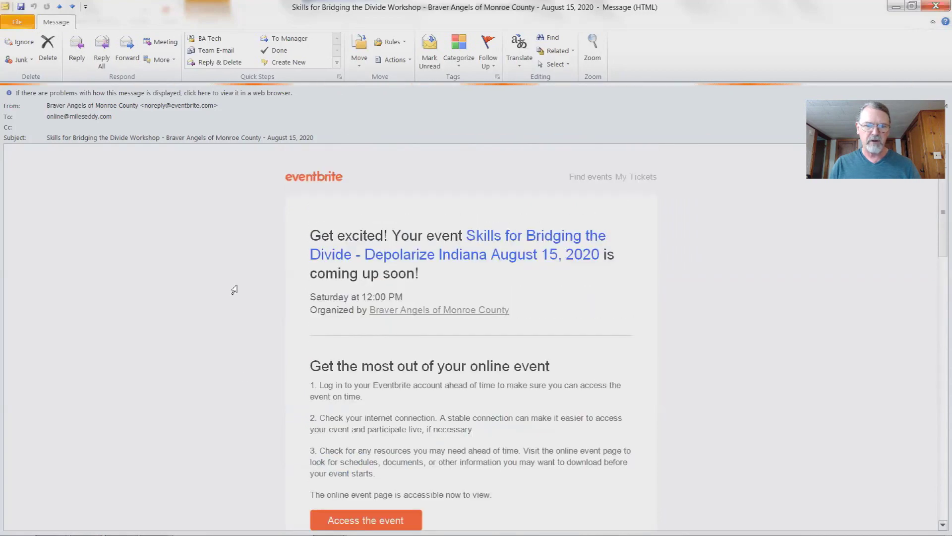
scroll(231, 308, down, 6)
scroll(238, 347, down, 12)
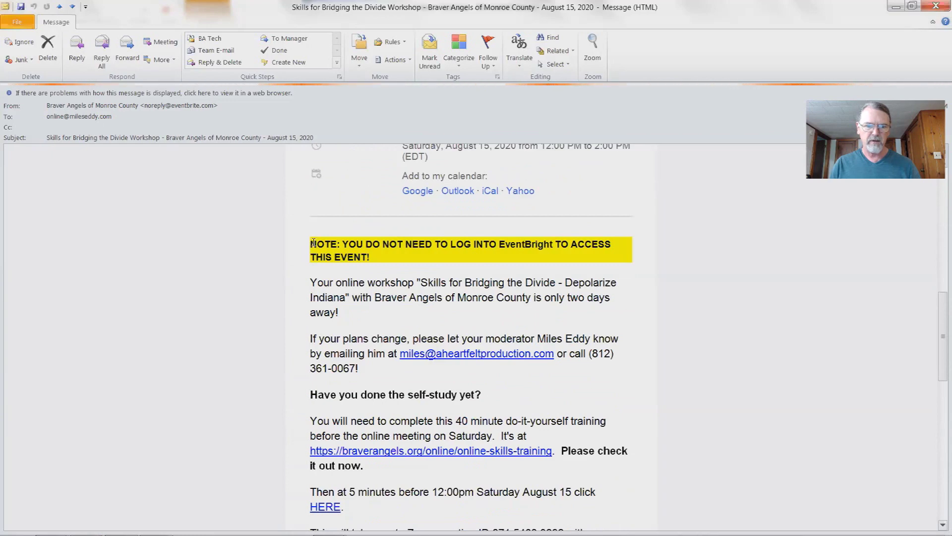
drag(309, 242, 527, 437)
click(379, 290)
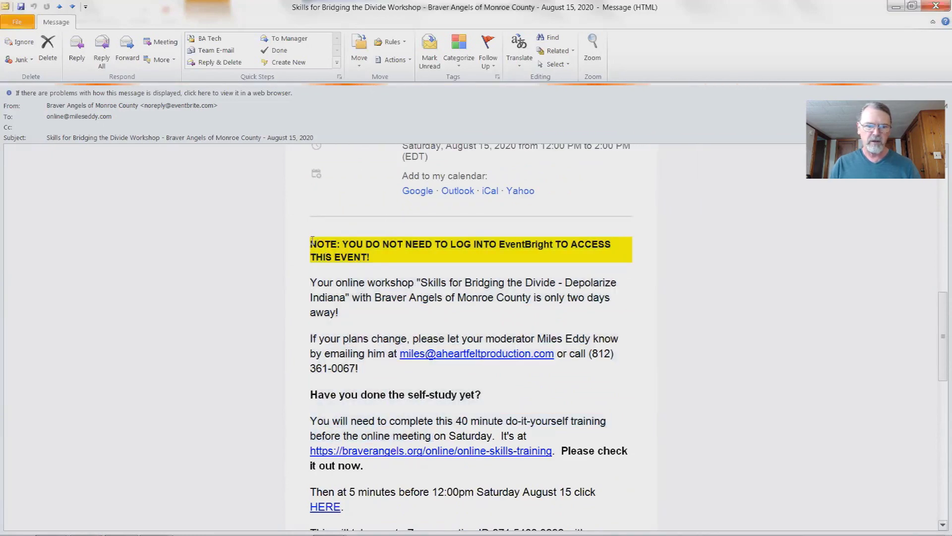
drag(311, 242, 379, 257)
scroll(423, 262, up, 10)
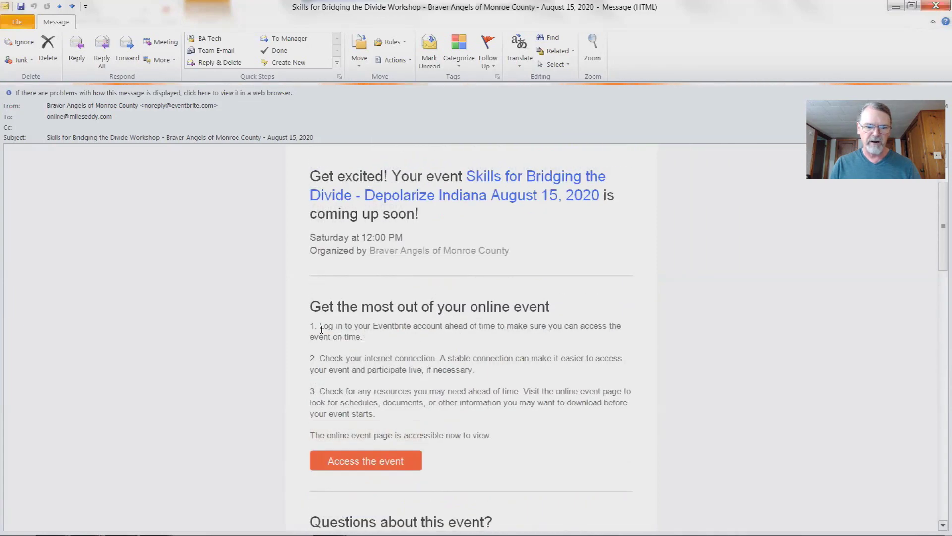
triple_click(342, 335)
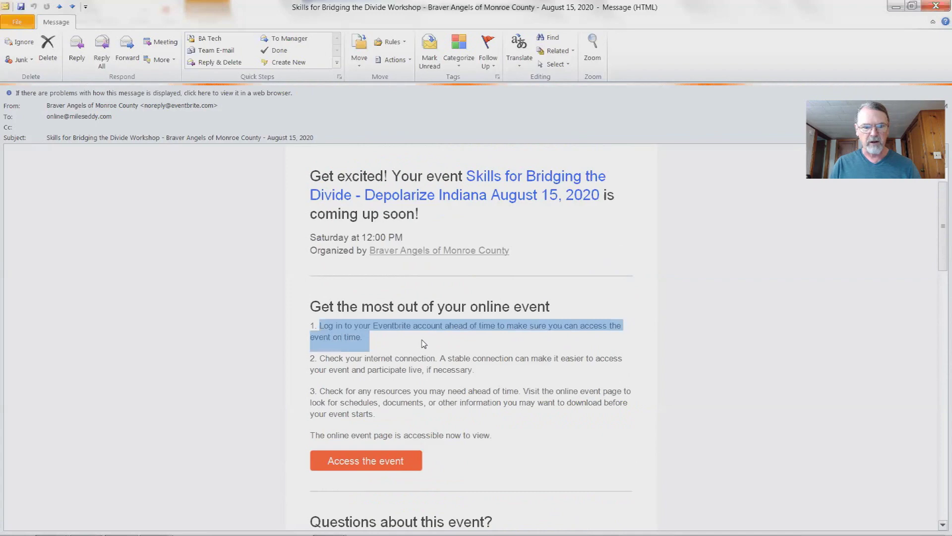
scroll(496, 402, down, 10)
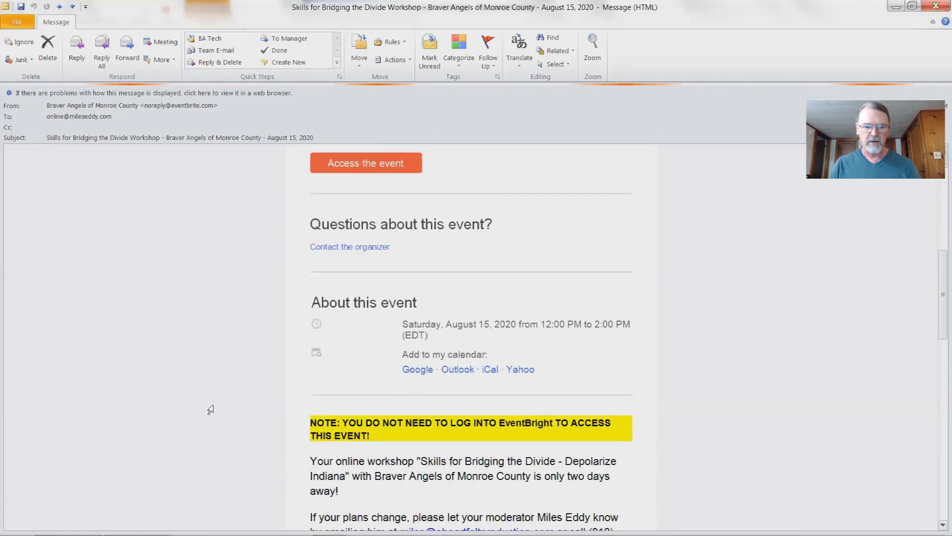
shift+click(226, 420)
scroll(227, 420, down, 3)
click(373, 376)
- Check the 'only two days away' sentence and follow the online skills training link
scroll(373, 375, down, 3)
scroll(373, 375, down, 1)
drag(325, 200, 401, 222)
scroll(385, 447, down, 3)
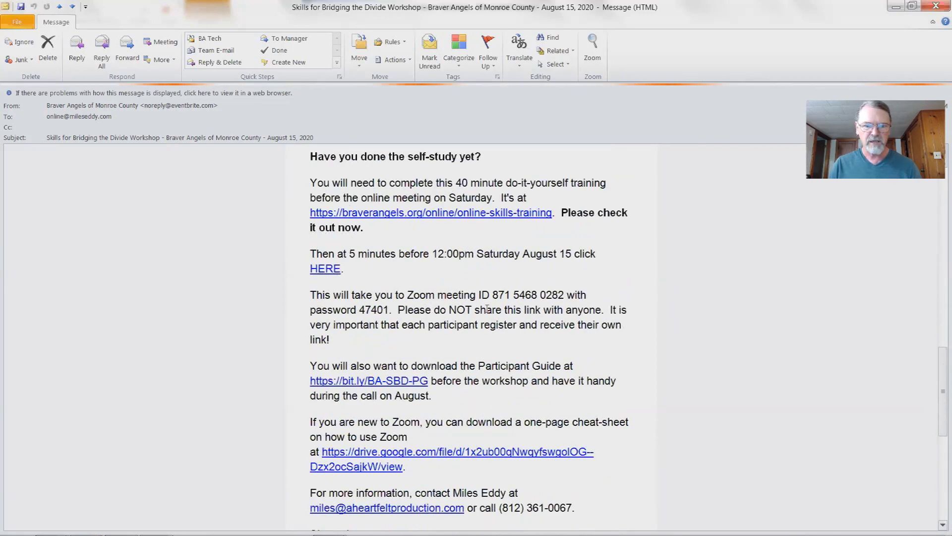
scroll(487, 309, up, 2)
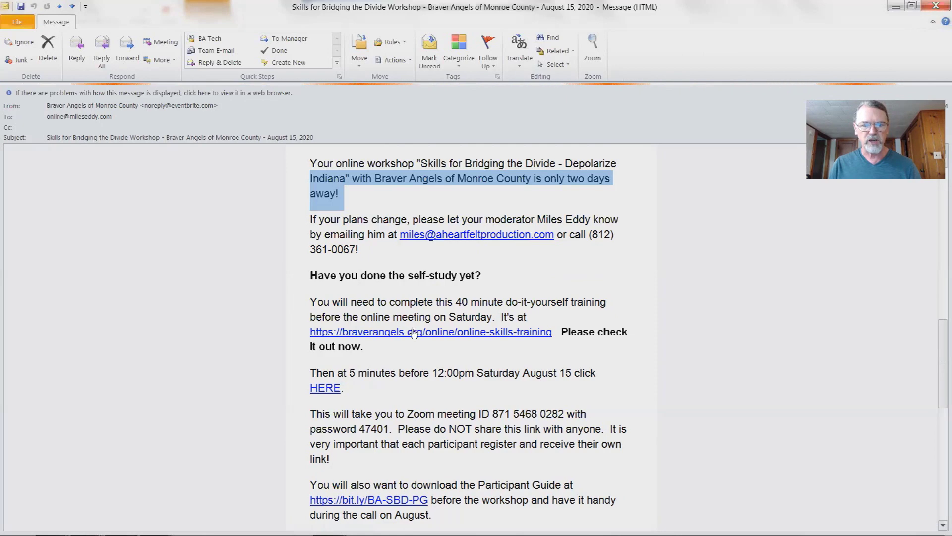
scroll(392, 313, up, 2)
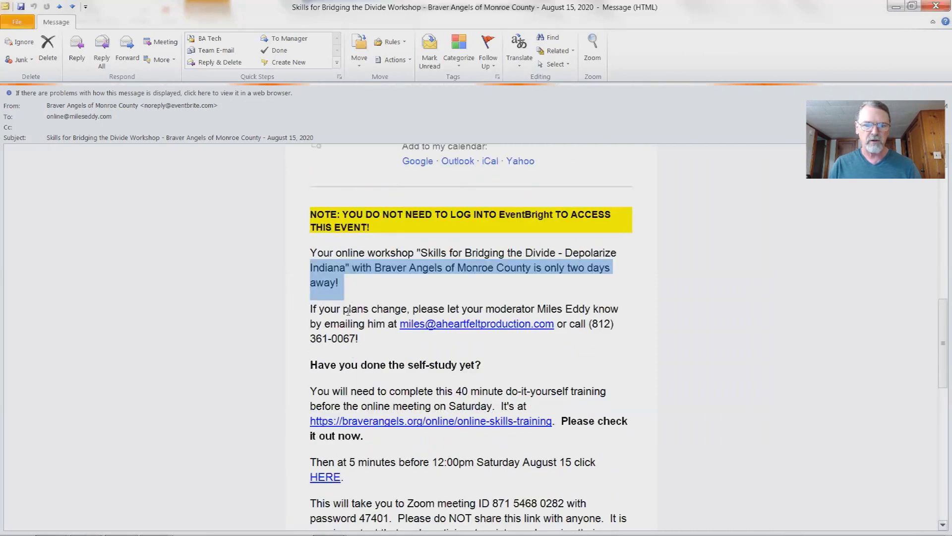
click(380, 320)
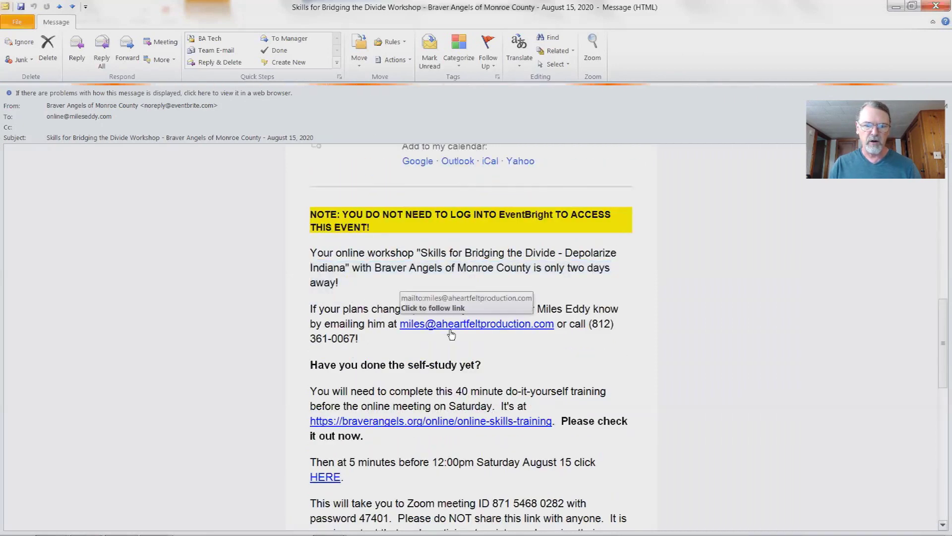
click(355, 423)
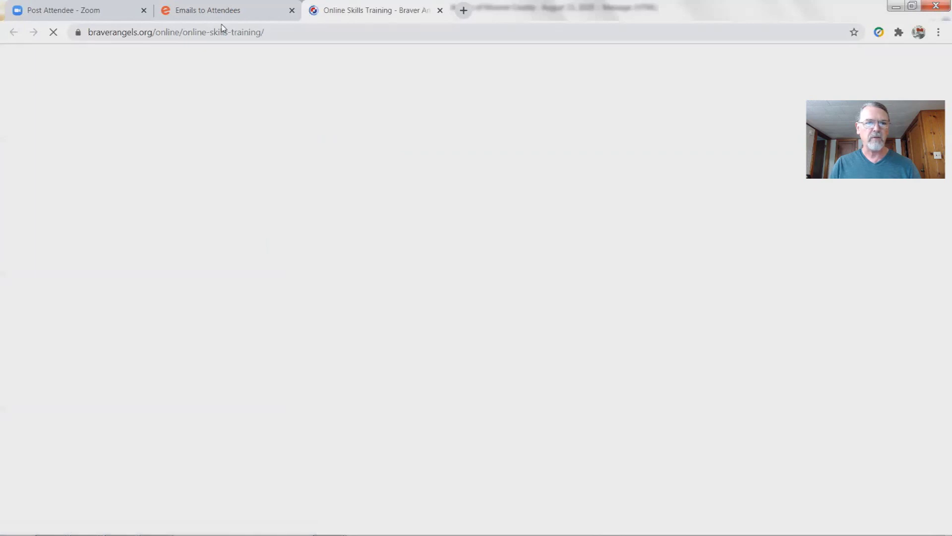
- Scroll the loaded Online Skills Training page, then close its tab
scroll(208, 268, down, 4)
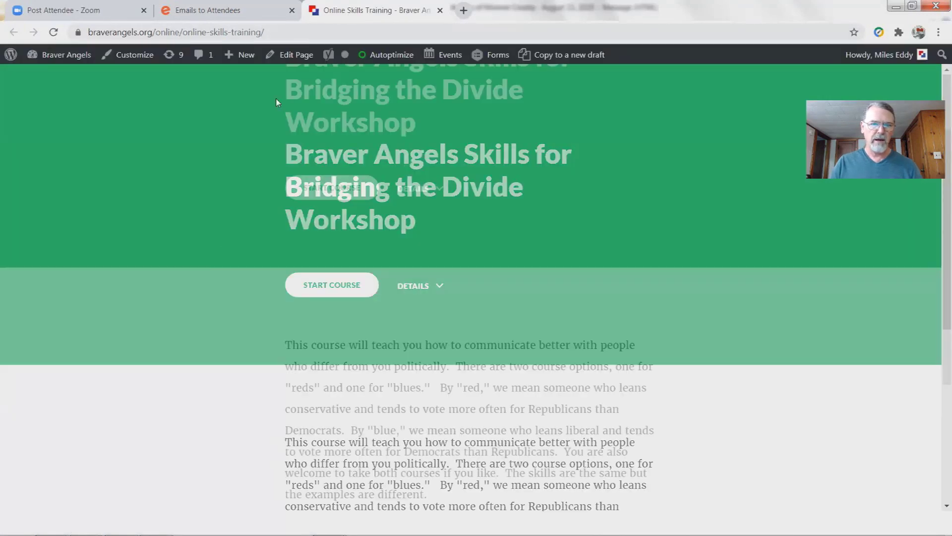
click(440, 10)
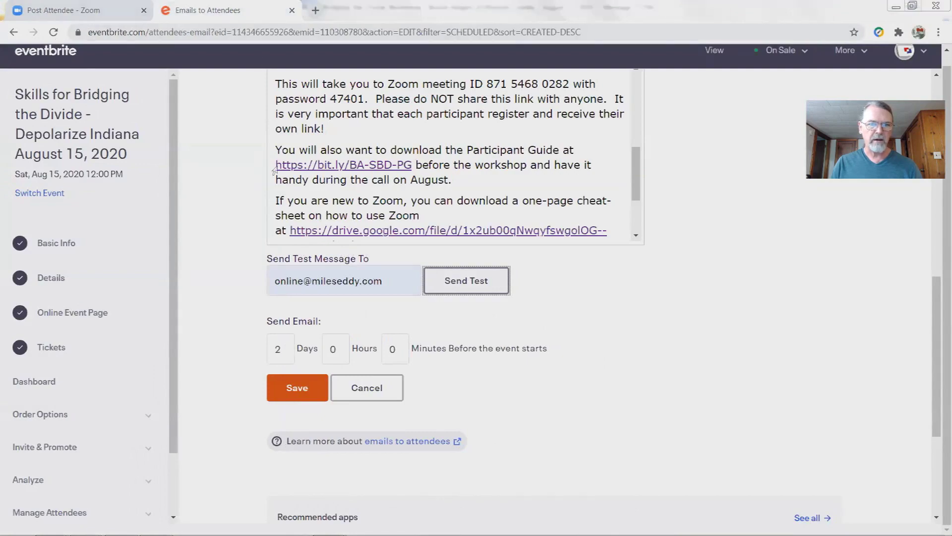
- Glance at the received email, then scroll down the Eventbrite left sidebar
key(alt+Tab)
scroll(367, 399, down, 3)
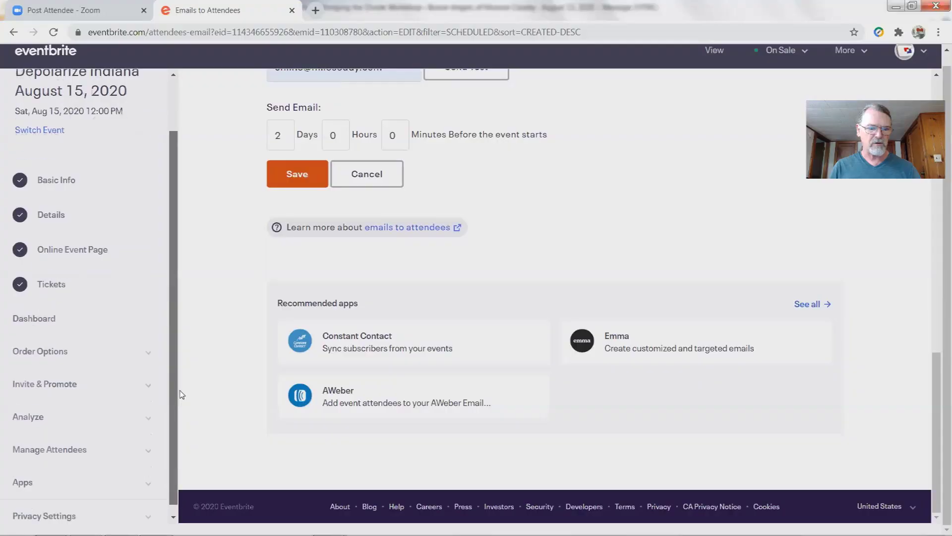
scroll(177, 394, down, 1)
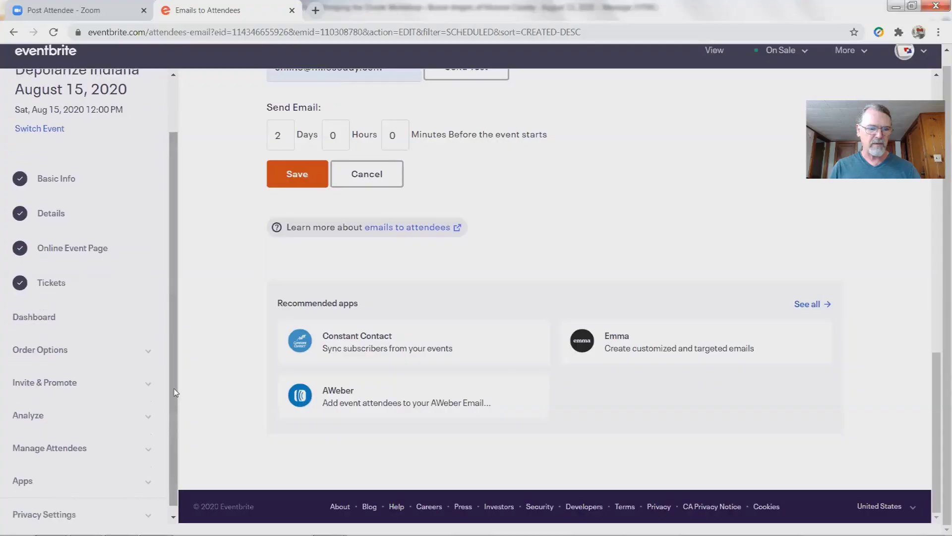
- Expand Manage Attendees, open Emails to Attendees, and edit the 'Starting in 2 hours' reminder
click(43, 454)
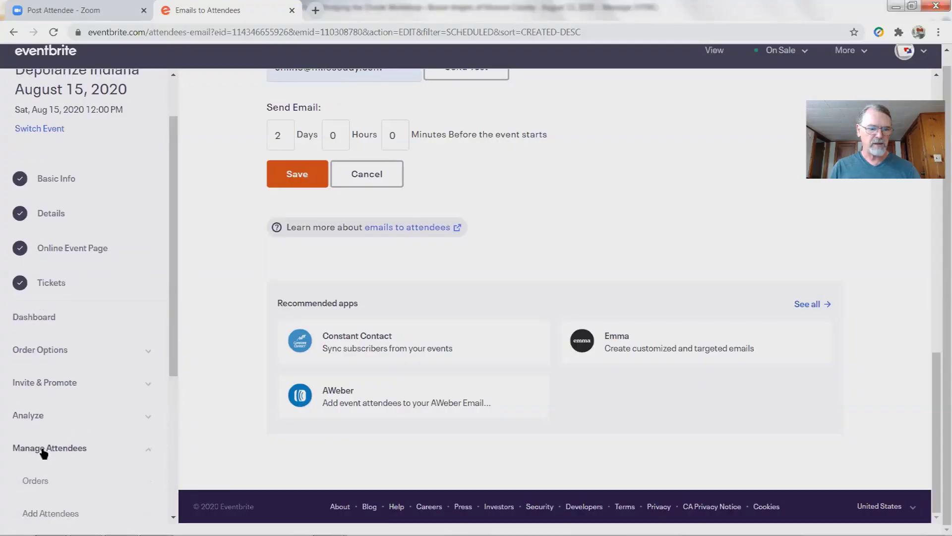
scroll(36, 496, down, 5)
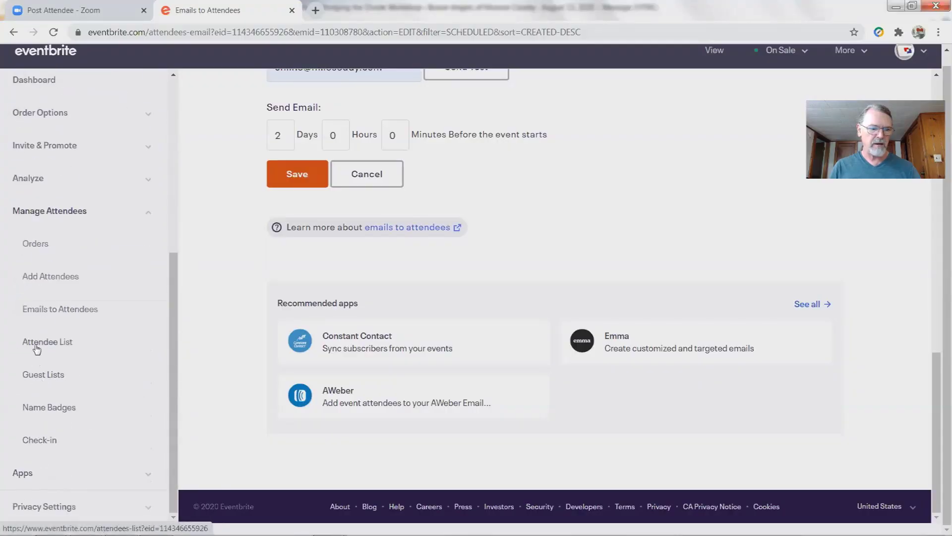
click(64, 313)
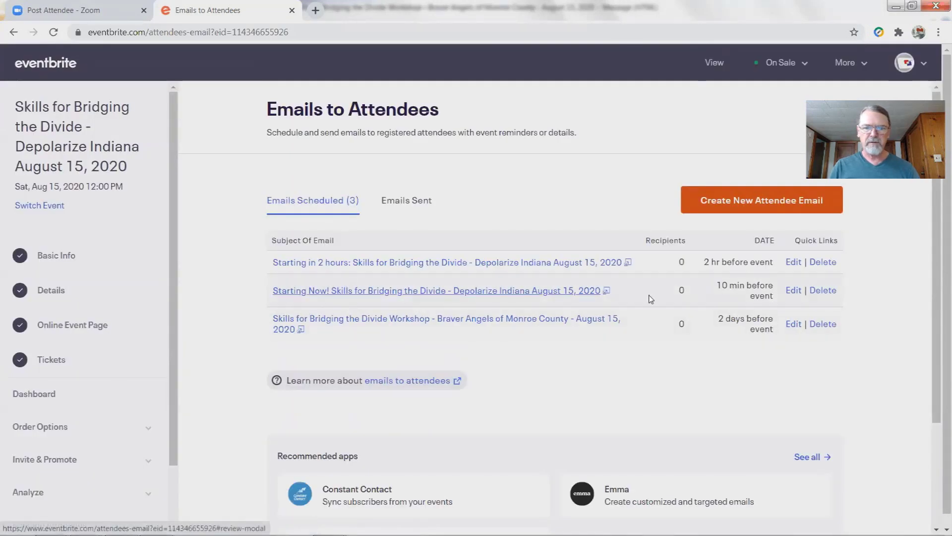
drag(705, 261, 775, 298)
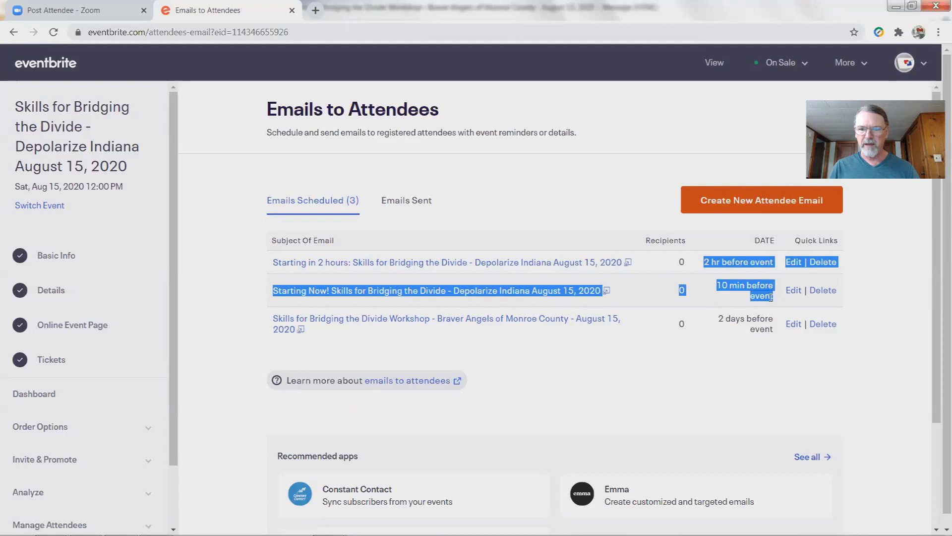
click(198, 274)
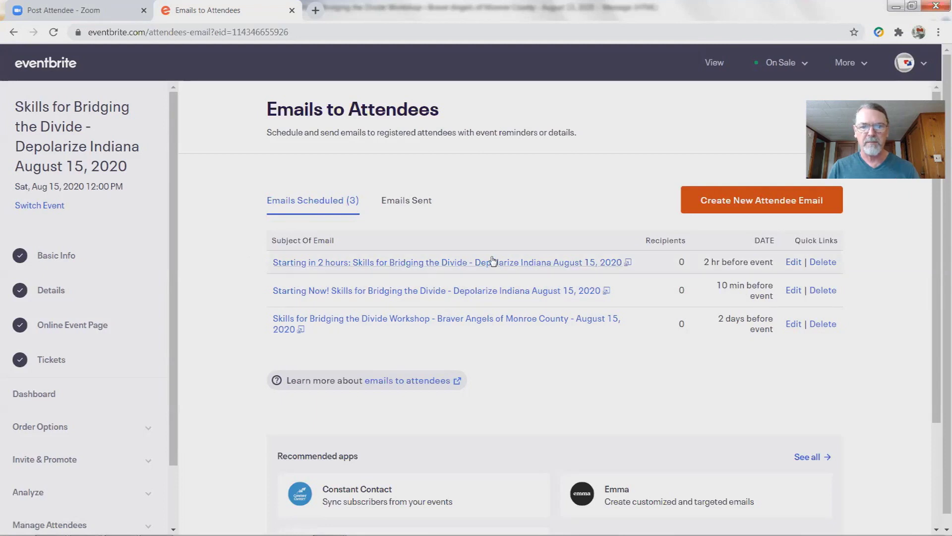
click(794, 262)
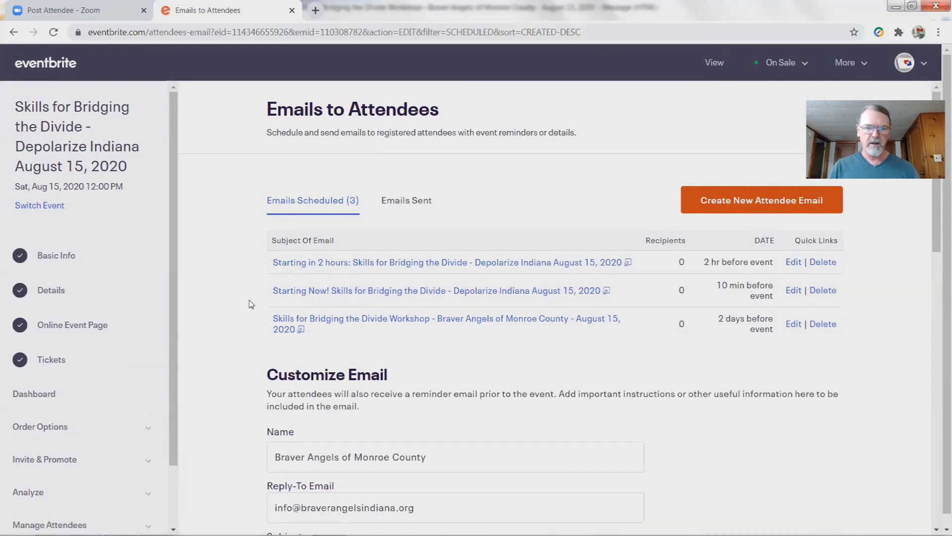
- Scroll to the empty message body, place the cursor there, and switch to Access
scroll(327, 405, down, 3)
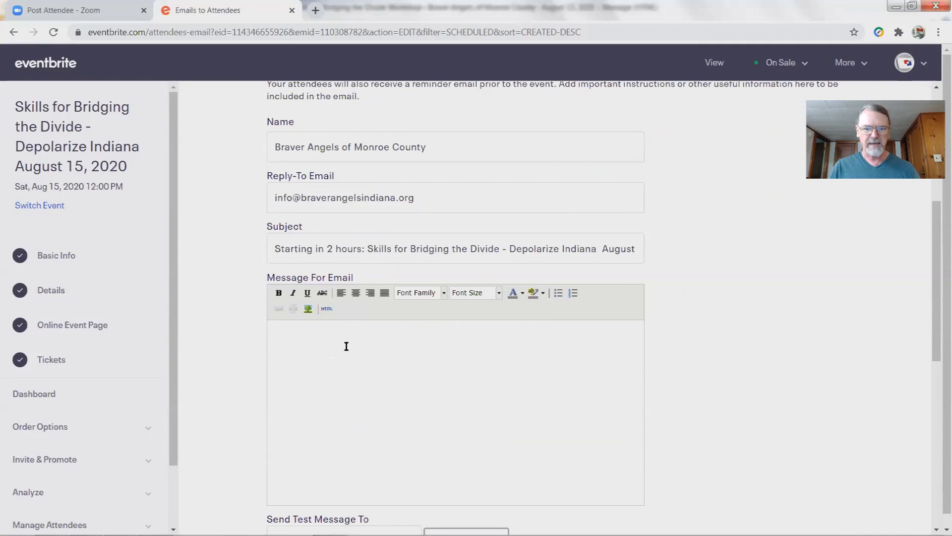
drag(545, 249, 715, 251)
scroll(325, 287, down, 2)
click(326, 286)
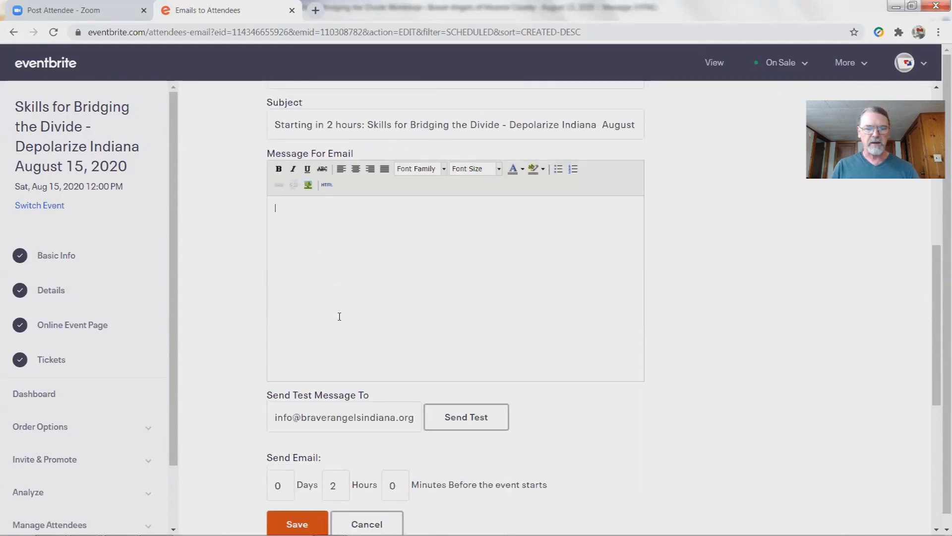
key(alt+Tab)
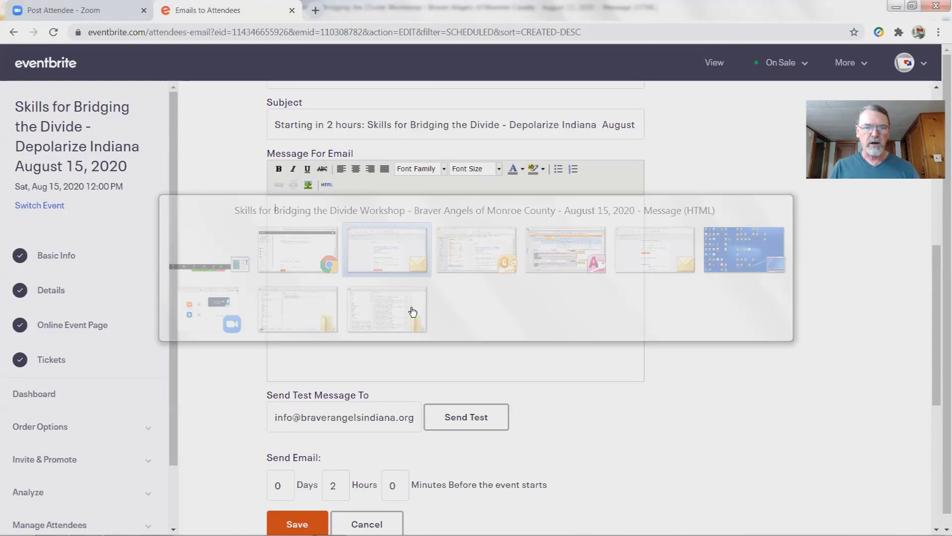
key(alt+Tab)
key(alt+Tab)
key(alt+Tab)
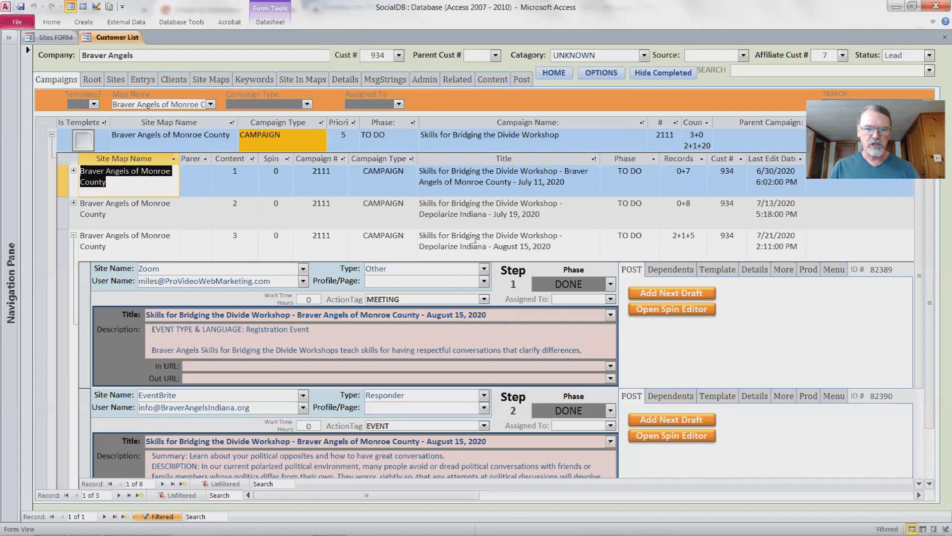
- Select and copy the August 15 workshop's step 7 (2 hours before) Description in Access
click(414, 341)
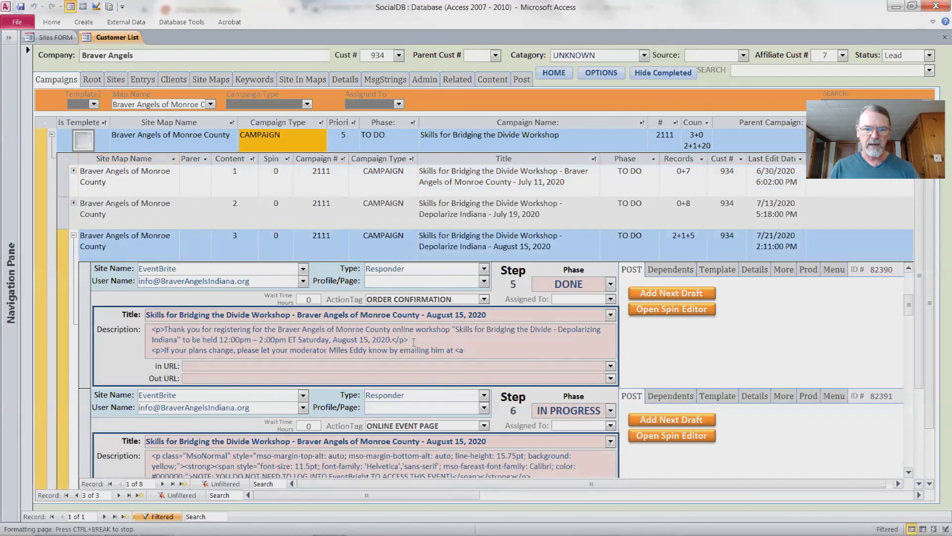
scroll(415, 339, down, 2)
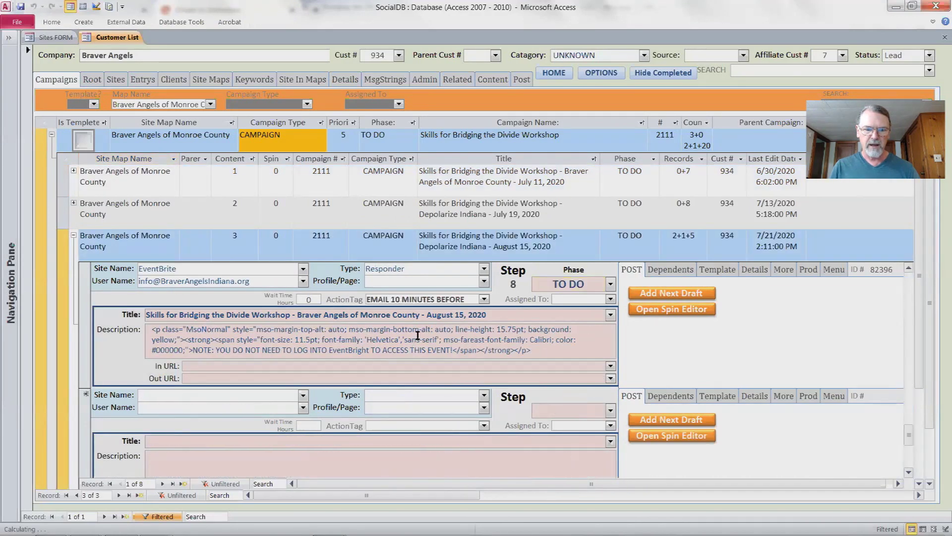
scroll(437, 315, up, 1)
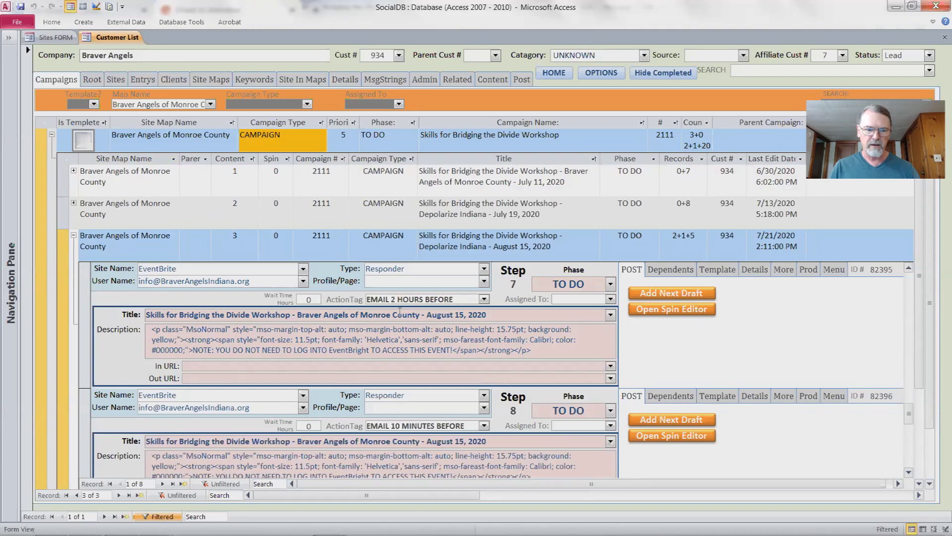
click(230, 340)
key(ctrl+a)
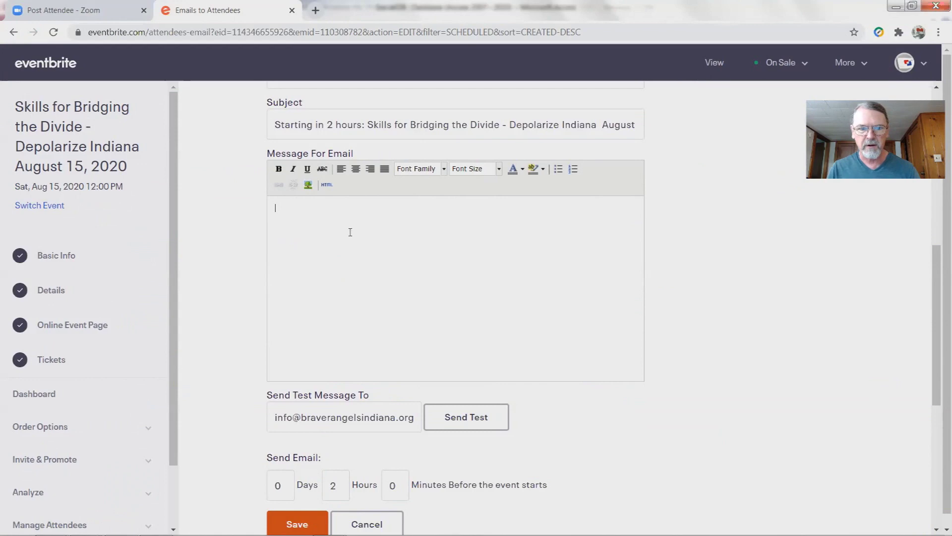
- Paste the workshop Zoom HTML into the 2-hours-before reminder's message source and apply it
click(327, 185)
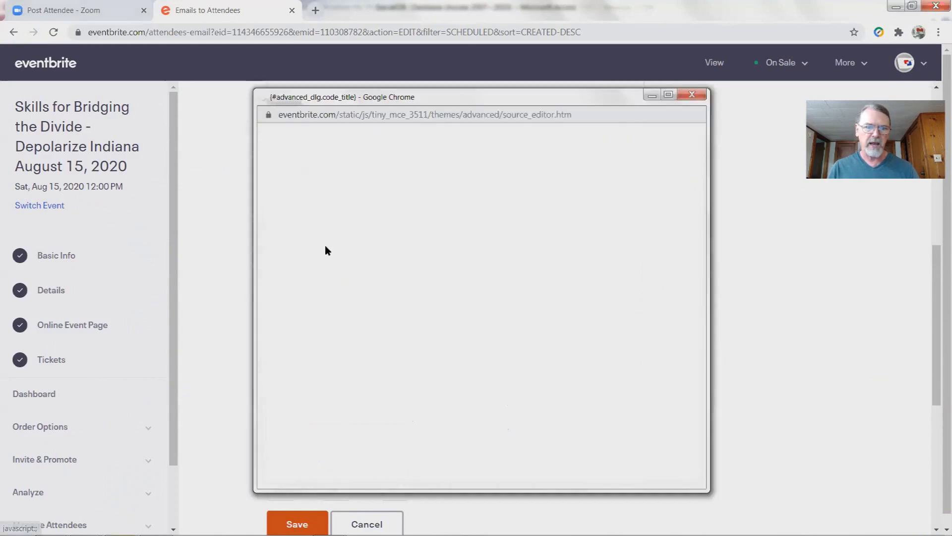
key(ctrl+v)
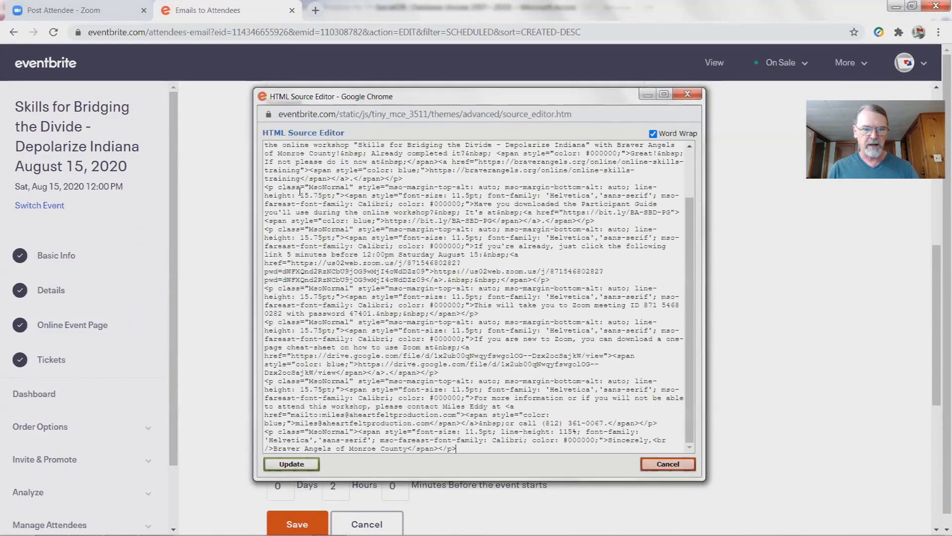
click(291, 463)
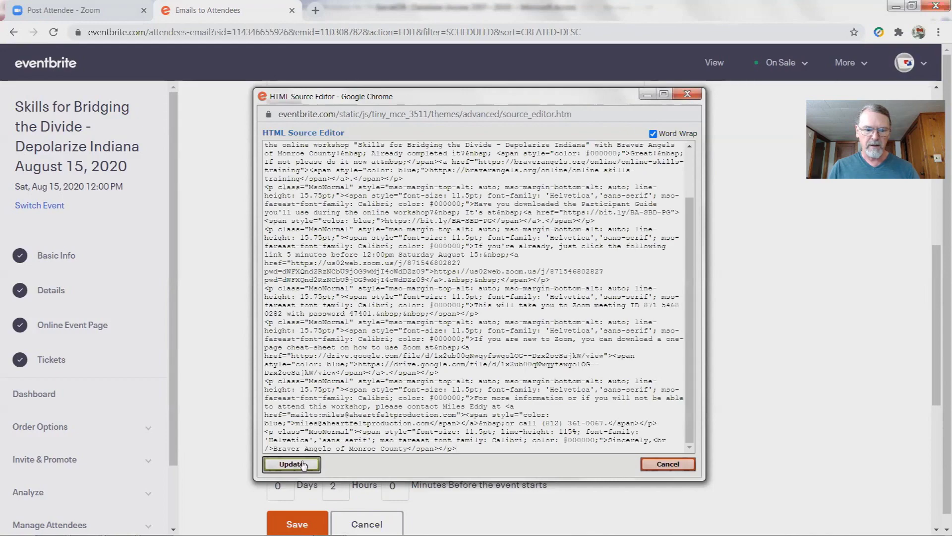
click(355, 254)
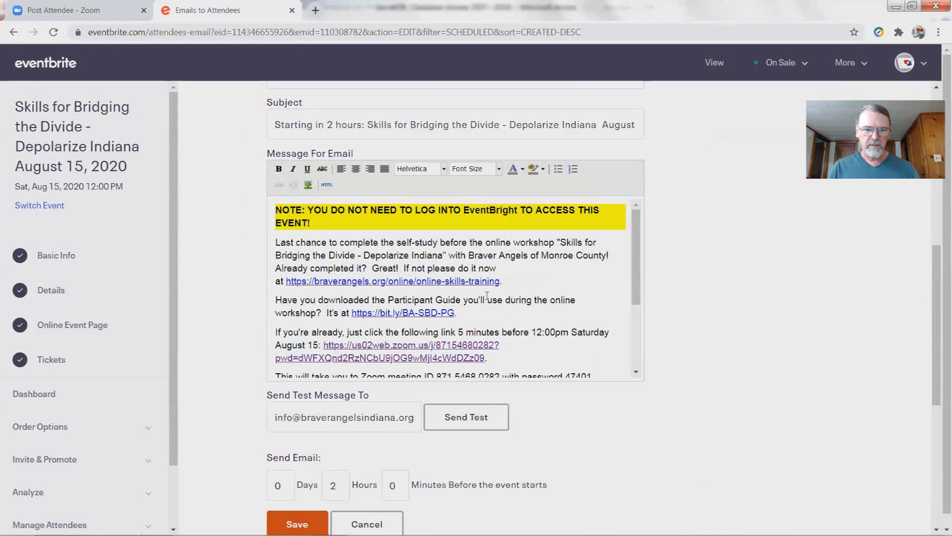
scroll(485, 318, up, 1)
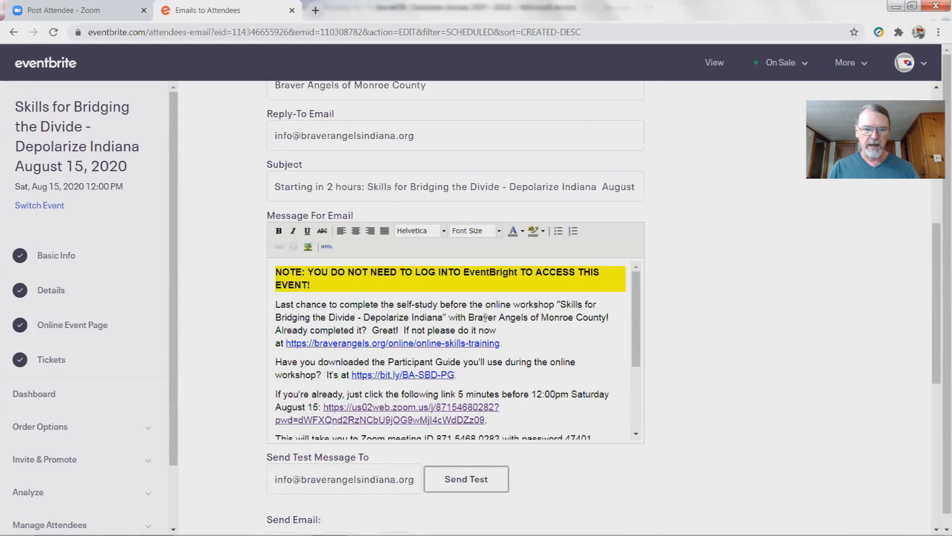
scroll(460, 322, down, 1)
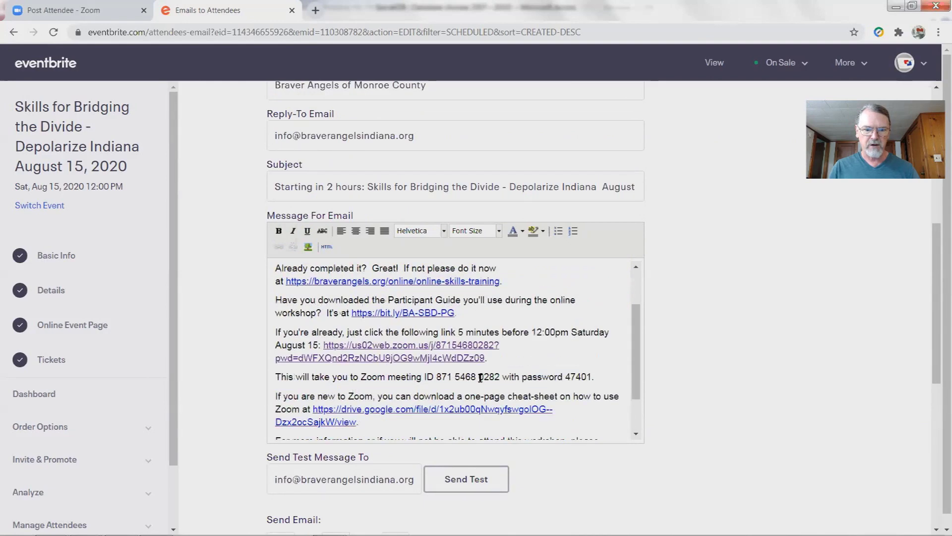
key(alt+Left)
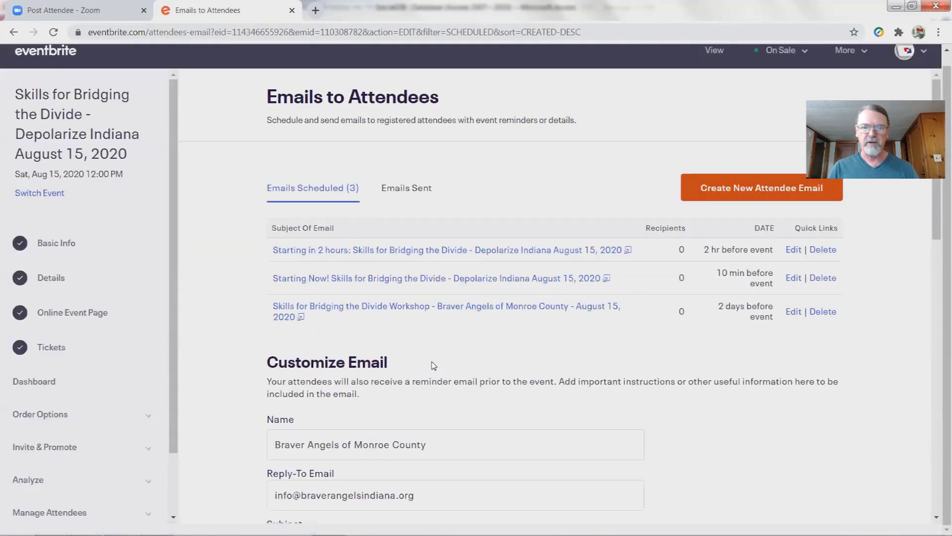
- Send a test copy of the reminder to a different, autocompleted e-mail address
scroll(320, 437, down, 10)
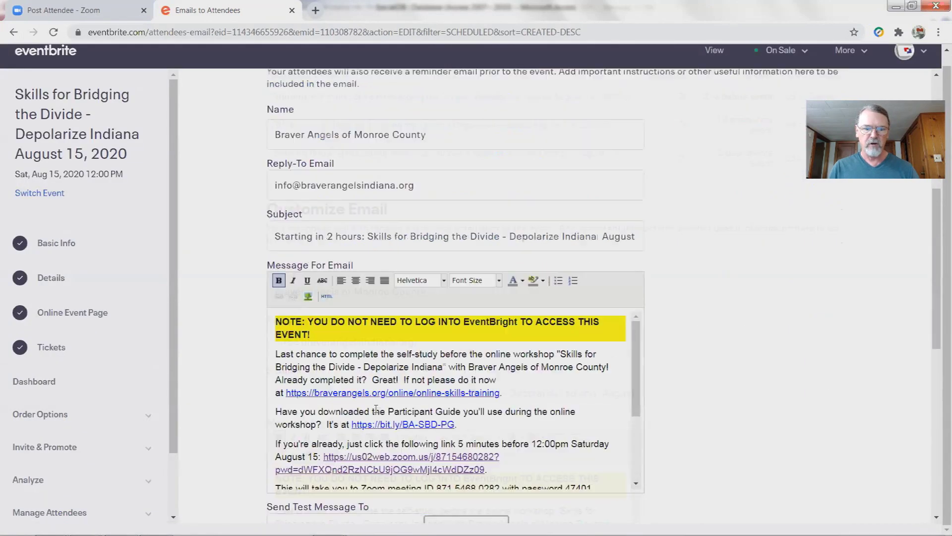
scroll(375, 409, down, 3)
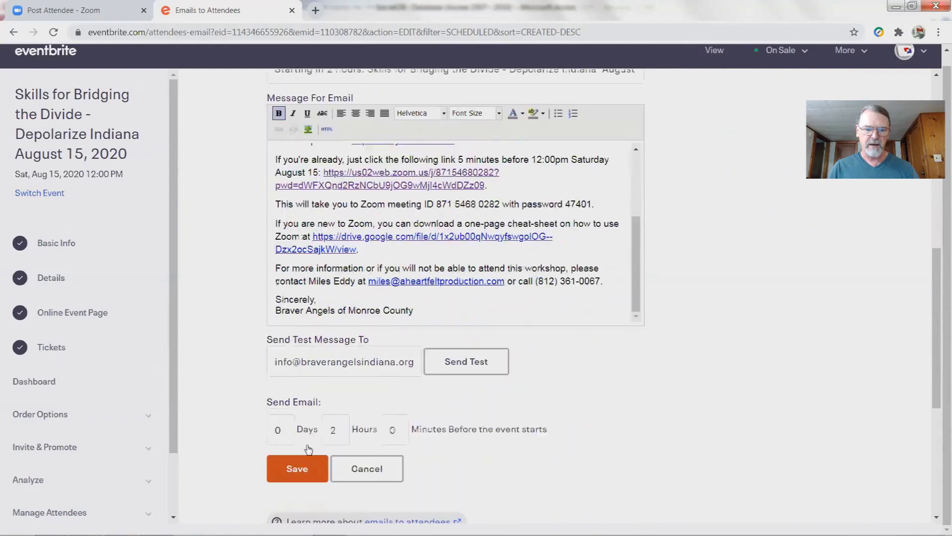
click(376, 346)
key(ctrl+a)
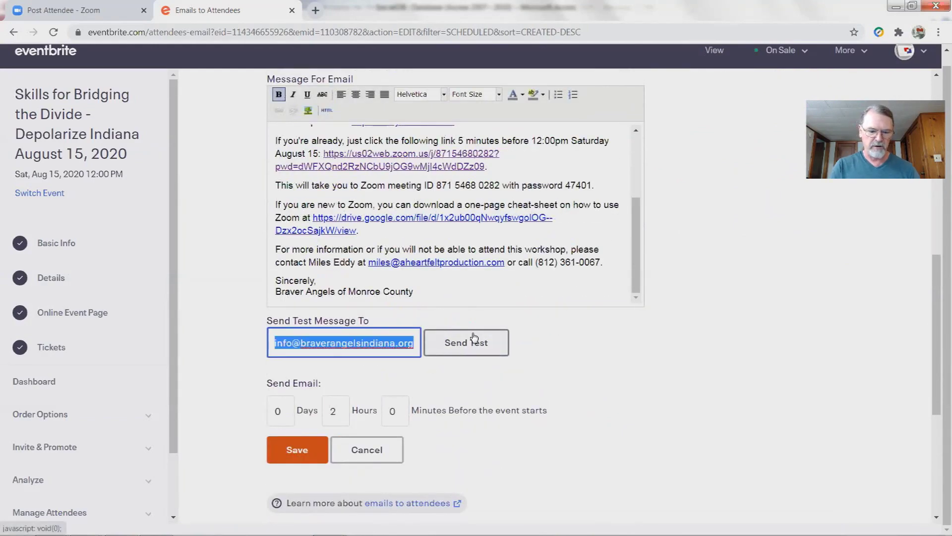
text(online)
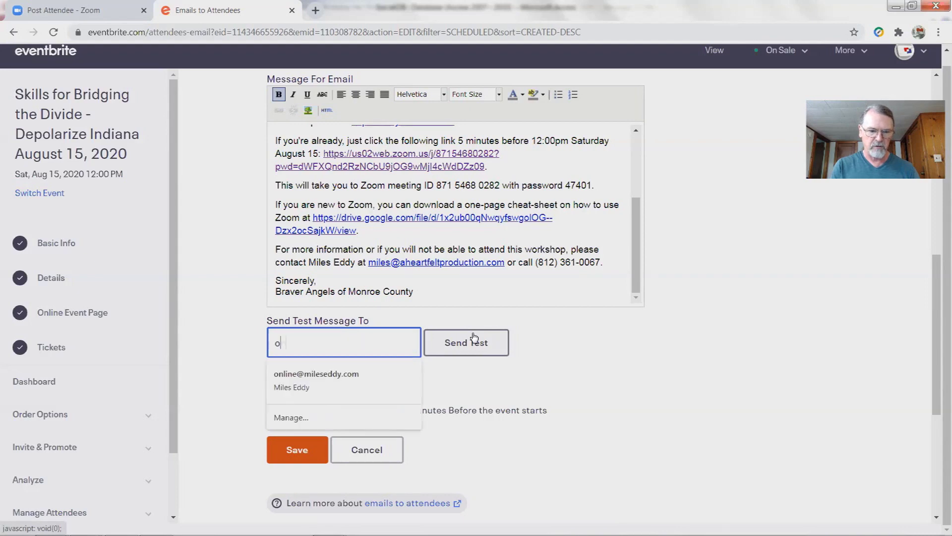
click(375, 375)
click(463, 343)
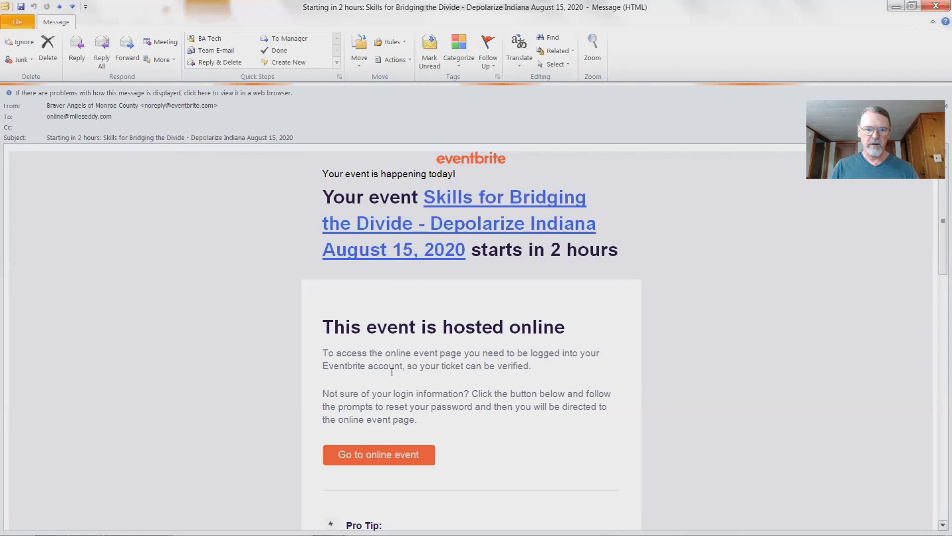
- Check the test reminder's Zoom meeting link and meeting ID in Outlook, then close it
scroll(392, 372, down, 8)
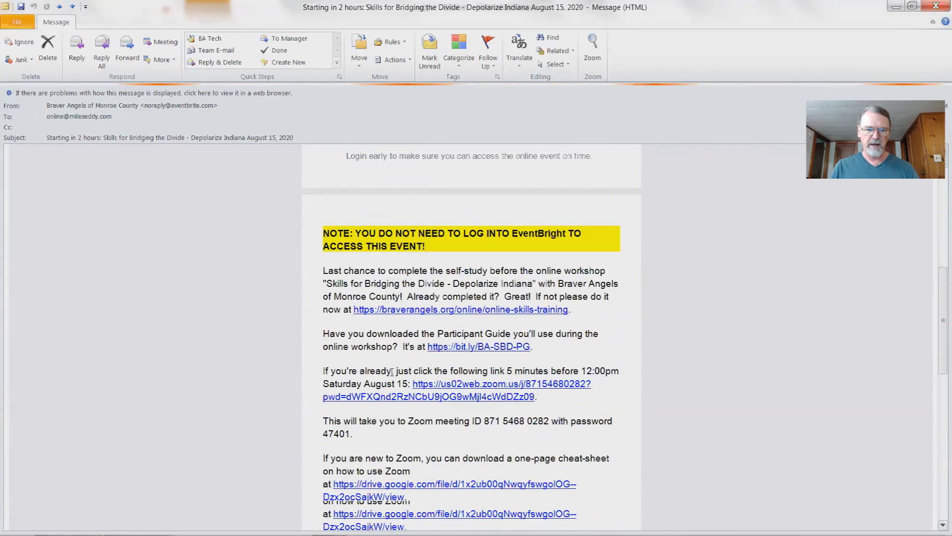
scroll(392, 372, down, 1)
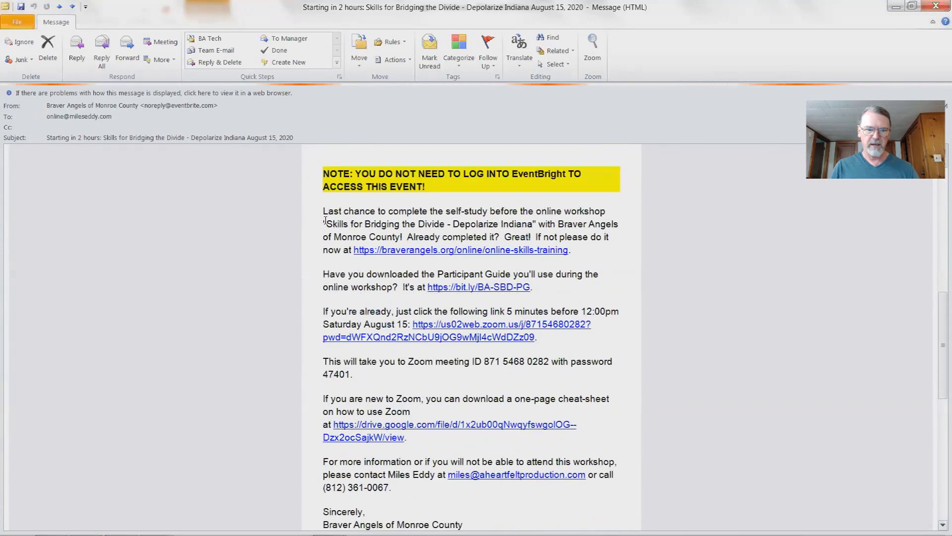
scroll(531, 226, down, 1)
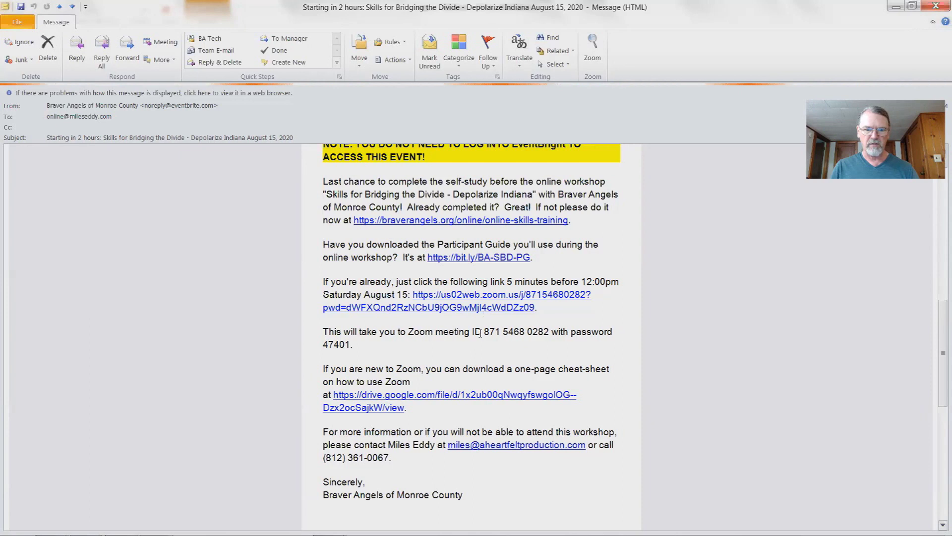
drag(400, 294, 585, 317)
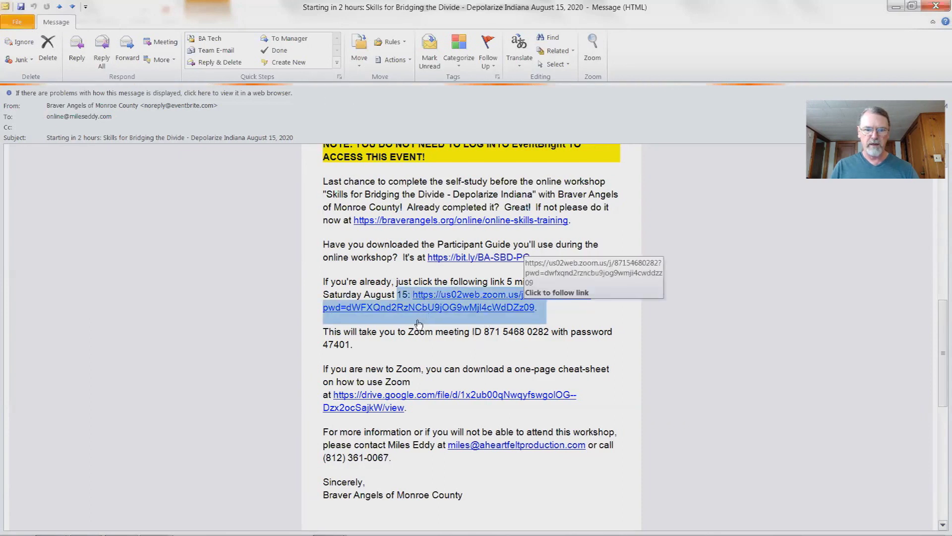
click(358, 286)
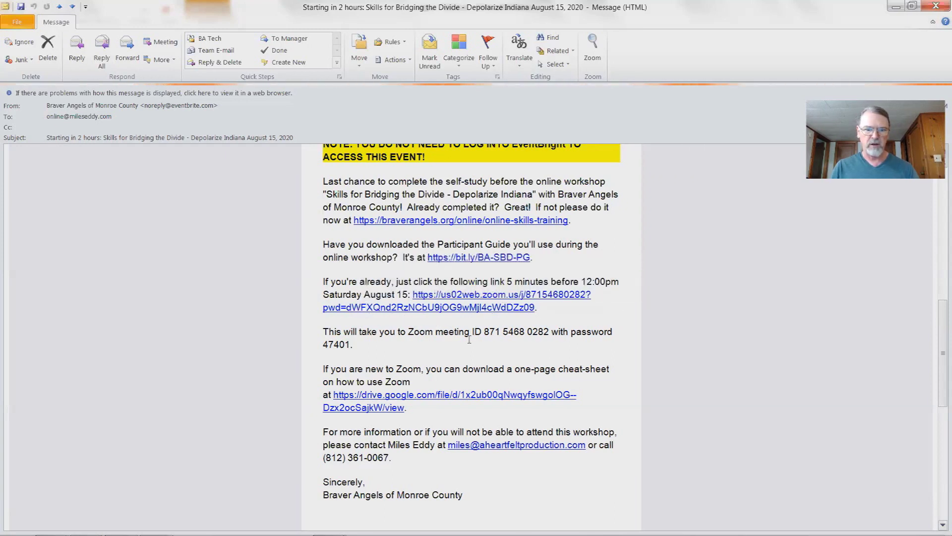
drag(491, 335, 570, 333)
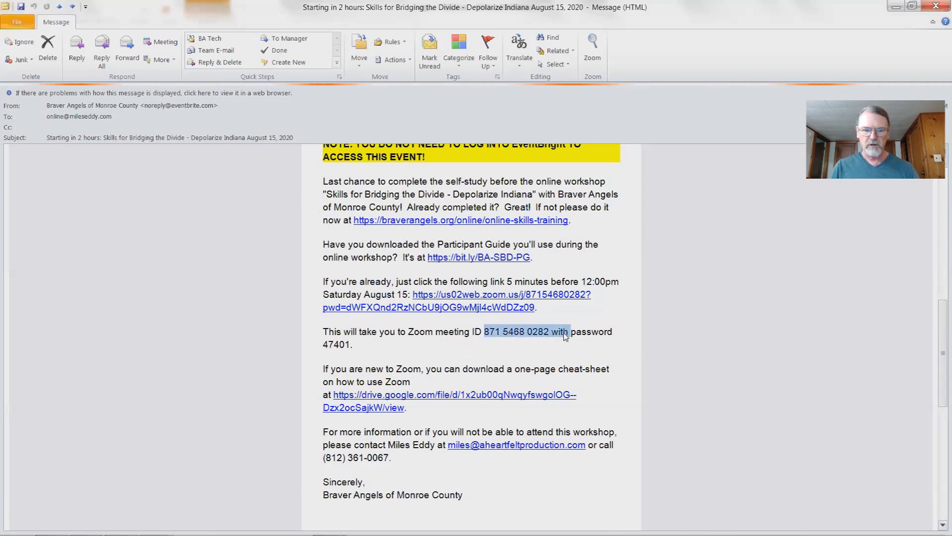
click(423, 353)
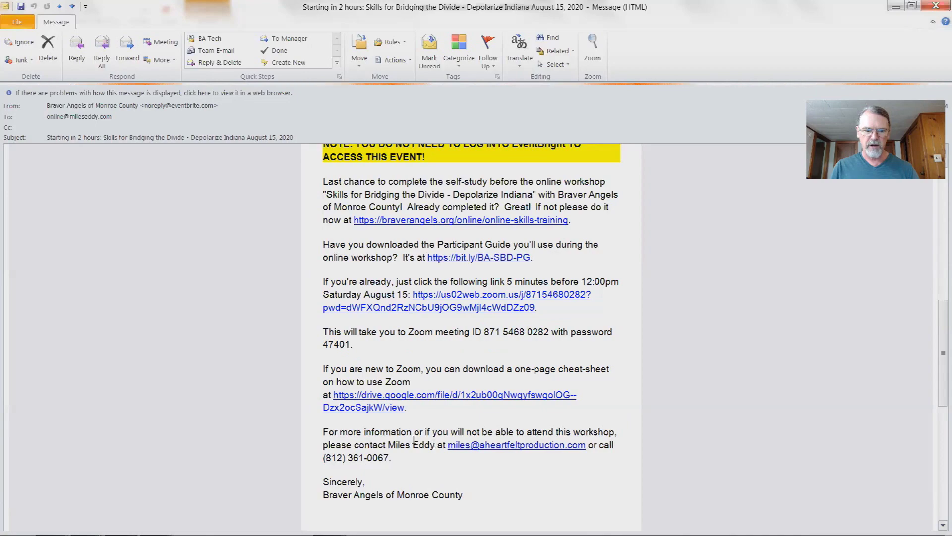
scroll(385, 447, down, 4)
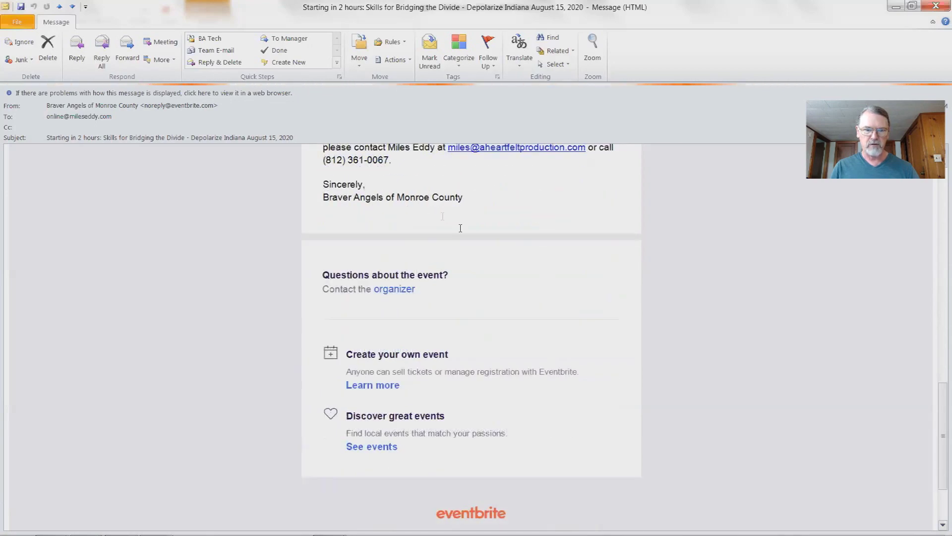
key(Escape)
- Save the 'Starting in 2 hours' reminder email in Eventbrite
key(alt+Tab)
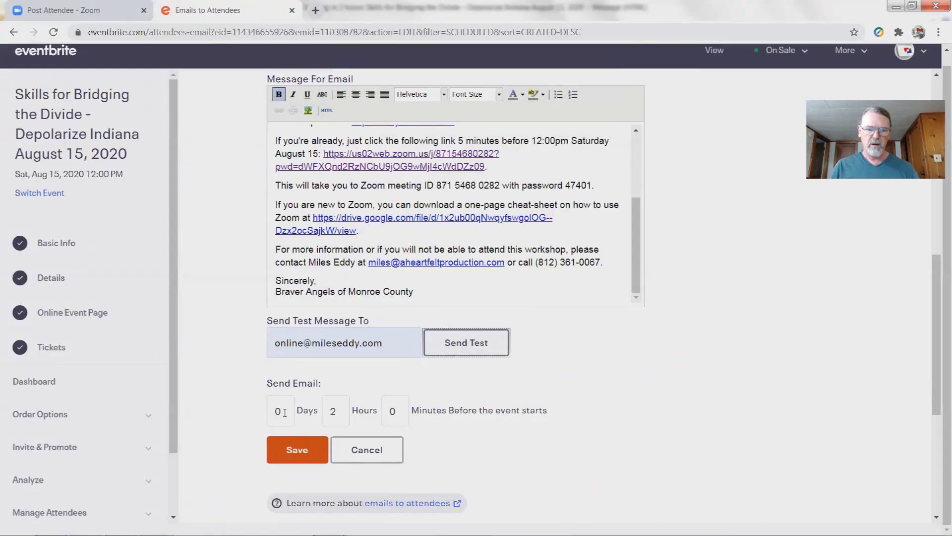
scroll(263, 439, down, 1)
scroll(263, 439, down, 2)
click(297, 325)
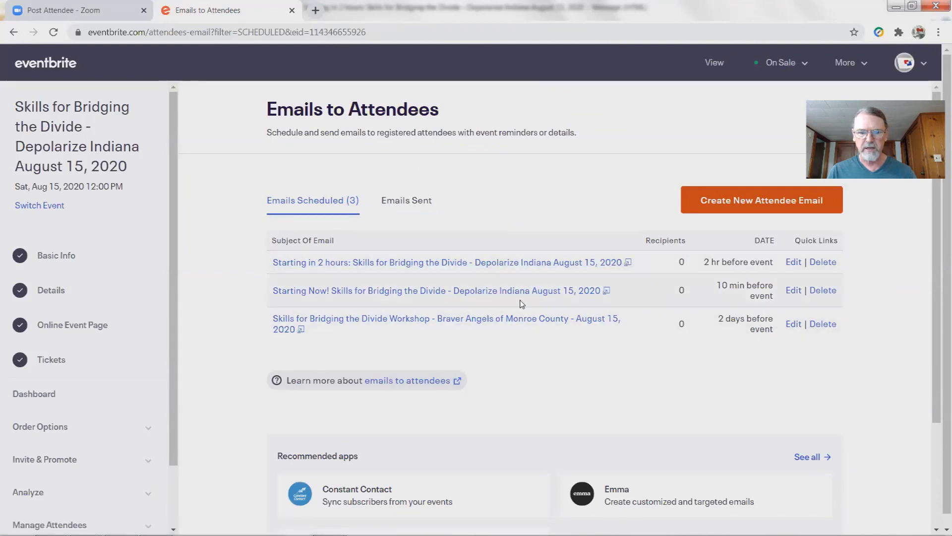
- Open the 'Starting Now!' reminder and review its sender name, reply-to address and subject
click(792, 291)
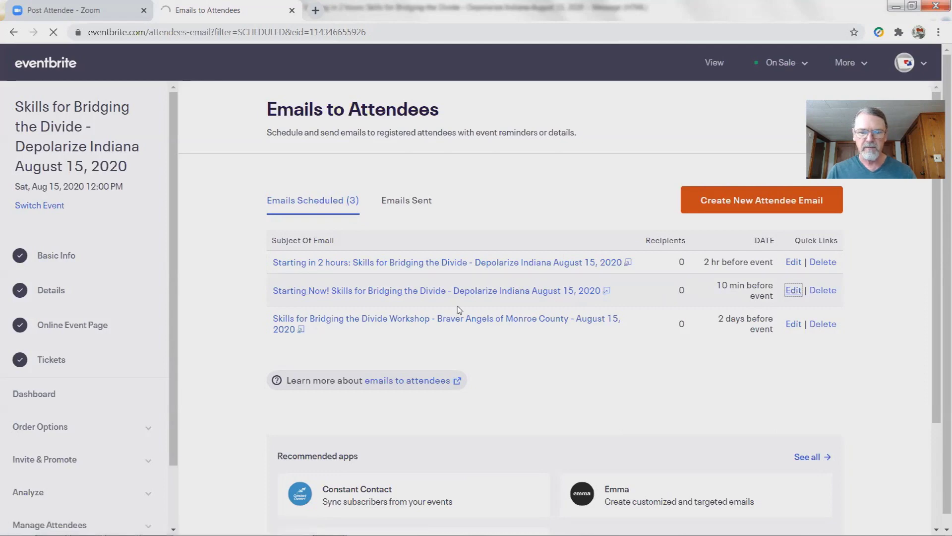
scroll(333, 406, down, 4)
scroll(332, 404, down, 2)
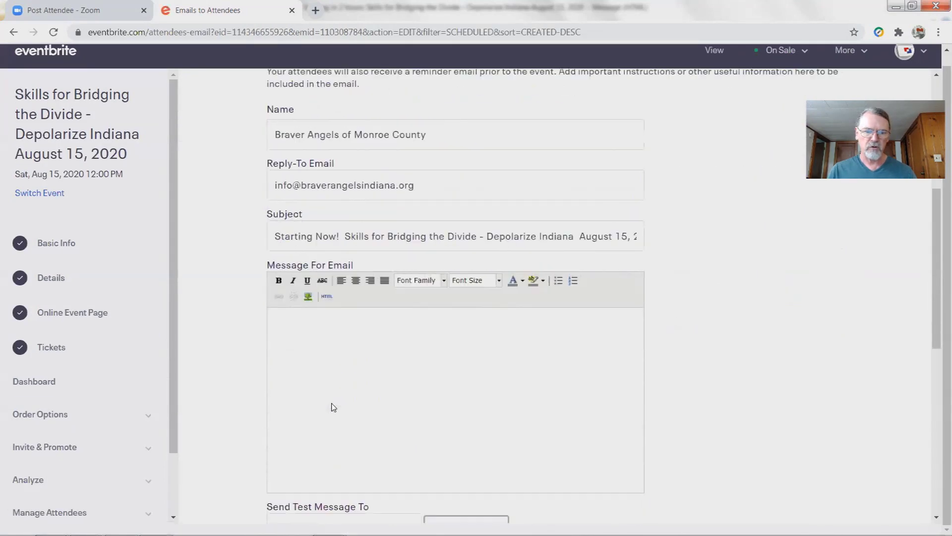
scroll(331, 404, up, 1)
drag(452, 196, 189, 201)
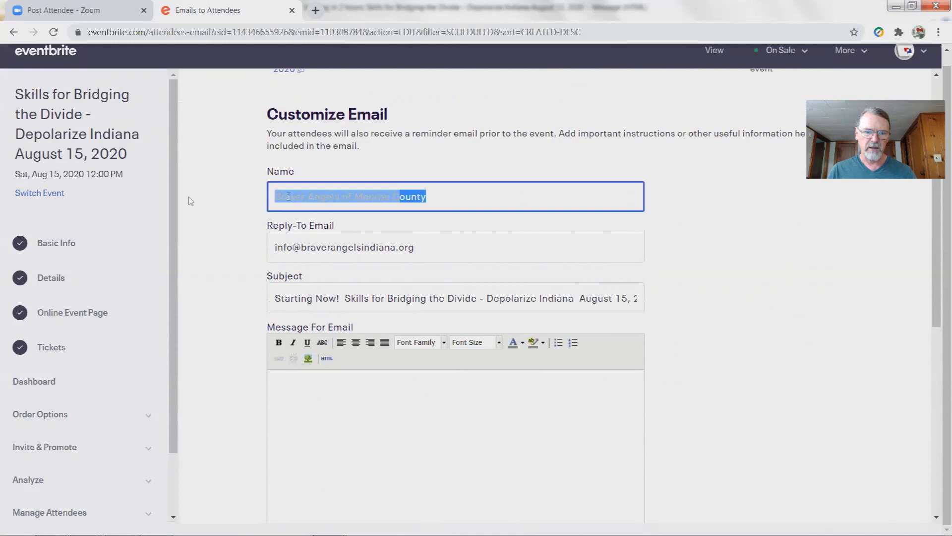
click(470, 253)
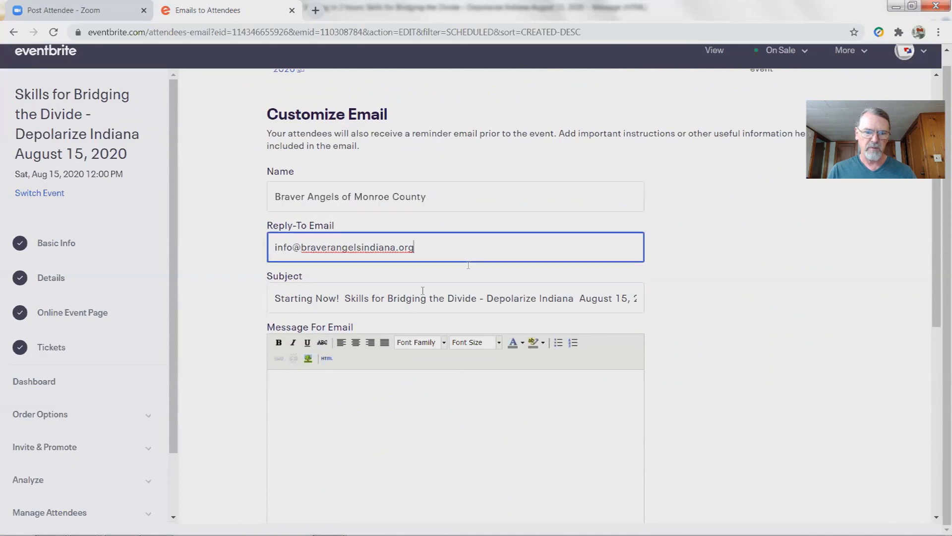
click(335, 297)
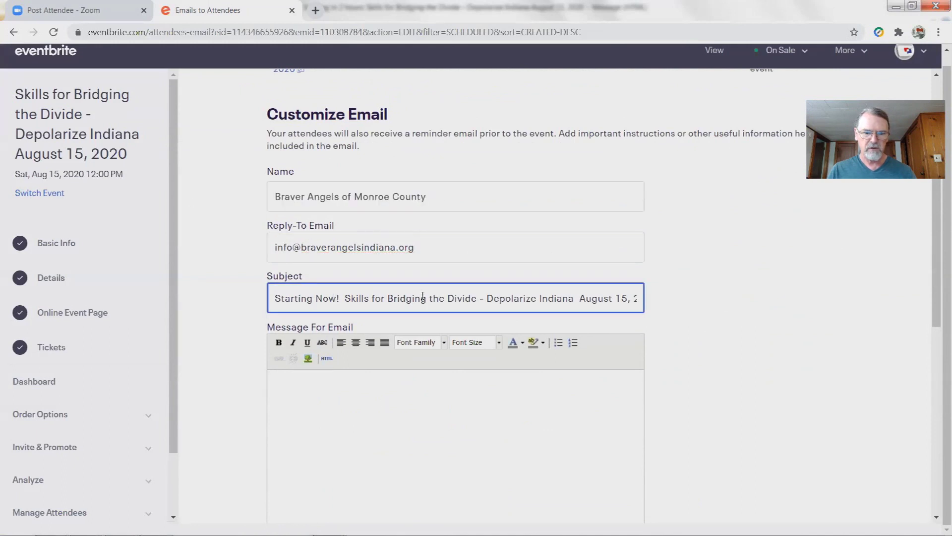
drag(550, 298, 635, 298)
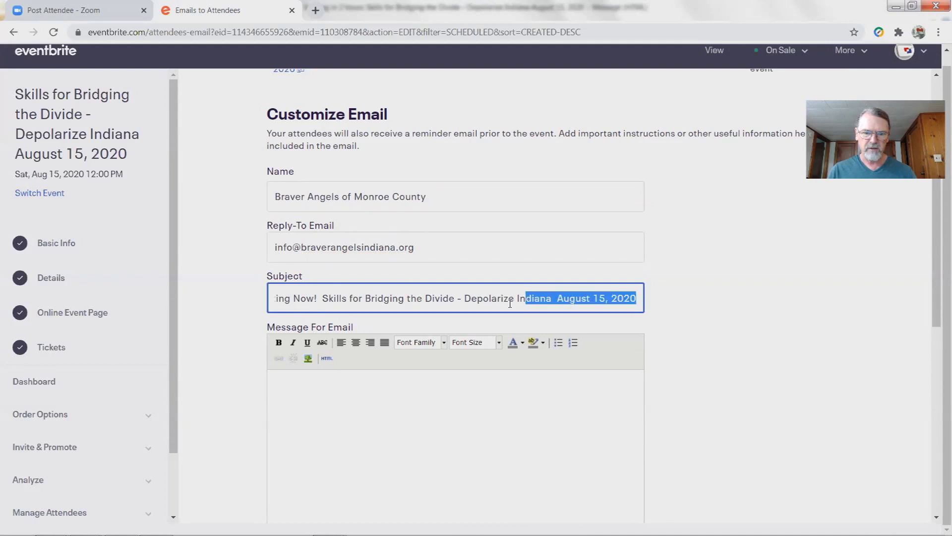
- Place the cursor in the empty 'Starting Now!' message body, checking Outlook briefly
click(293, 423)
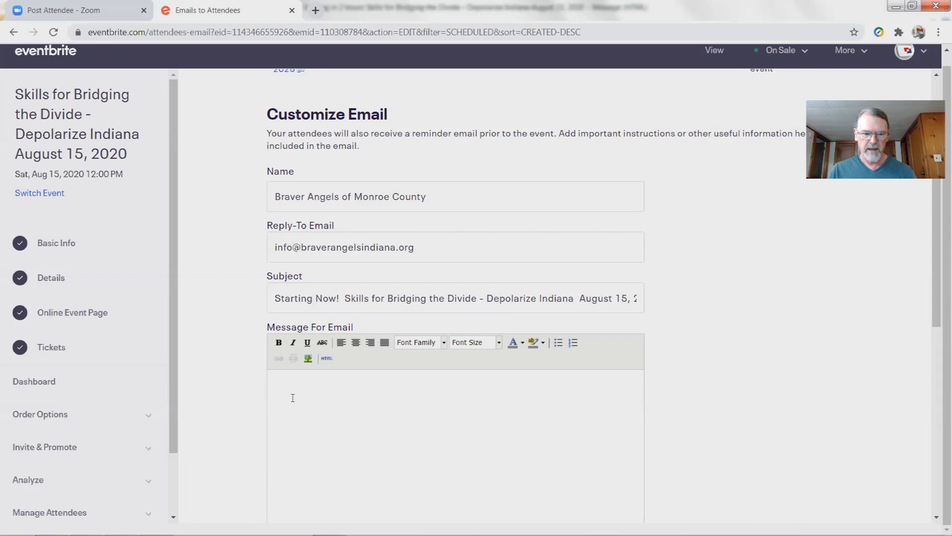
scroll(344, 437, down, 3)
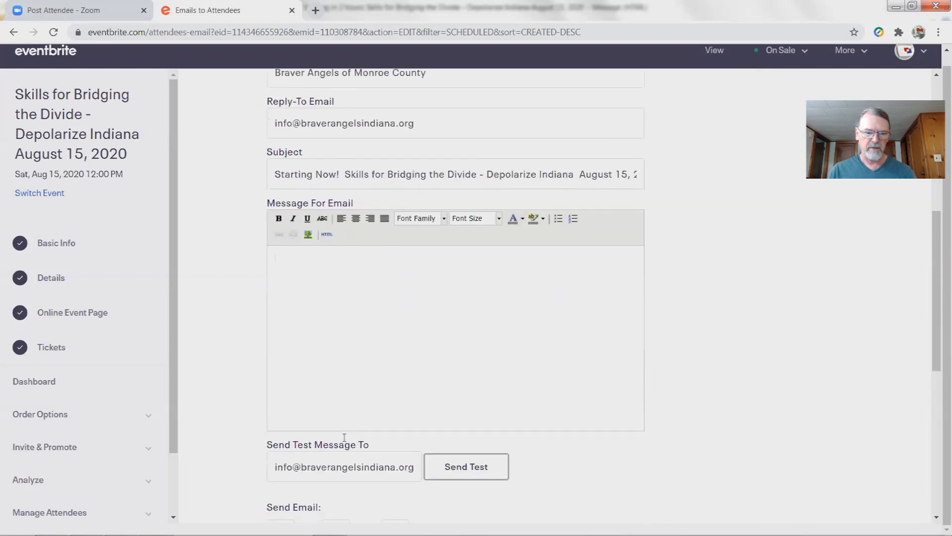
scroll(356, 329, up, 1)
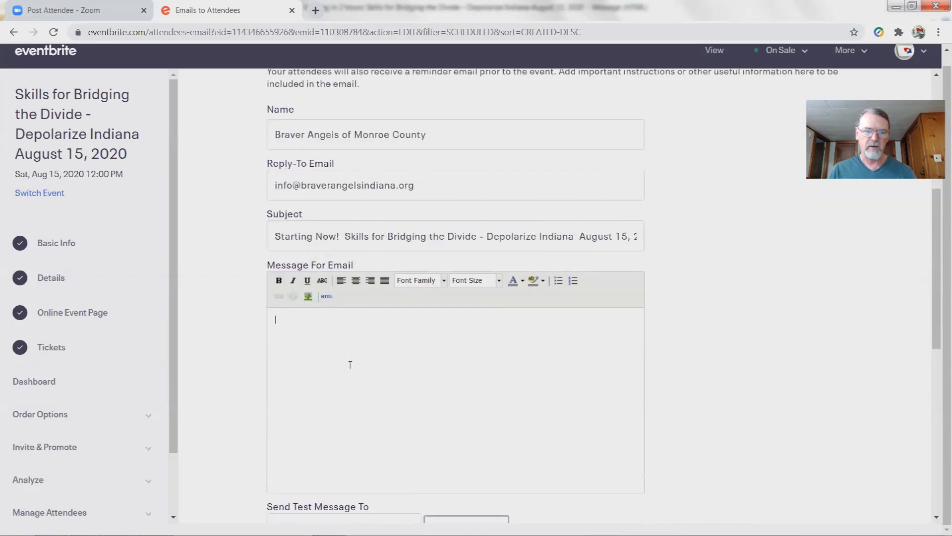
key(alt+Tab)
key(alt+Tab)
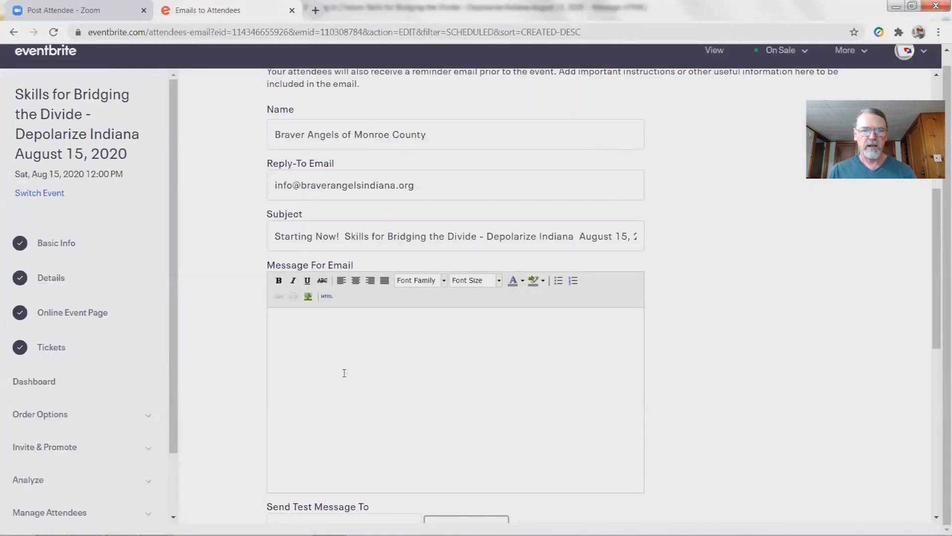
key(alt+Tab)
key(alt+Tab)
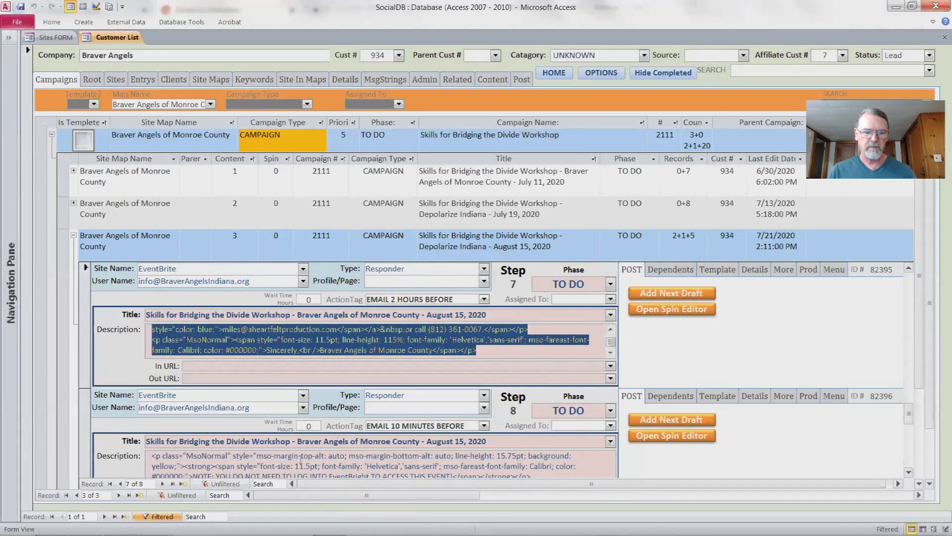
- Copy the HTML description of Access step 8, EMAIL 10 MINUTES BEFORE
click(470, 475)
drag(471, 425, 300, 452)
click(262, 460)
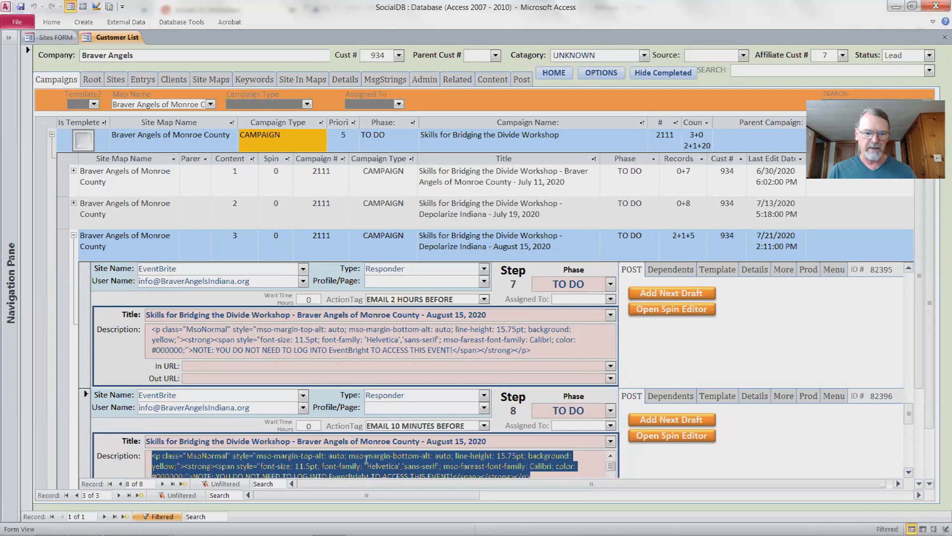
scroll(398, 436, down, 1)
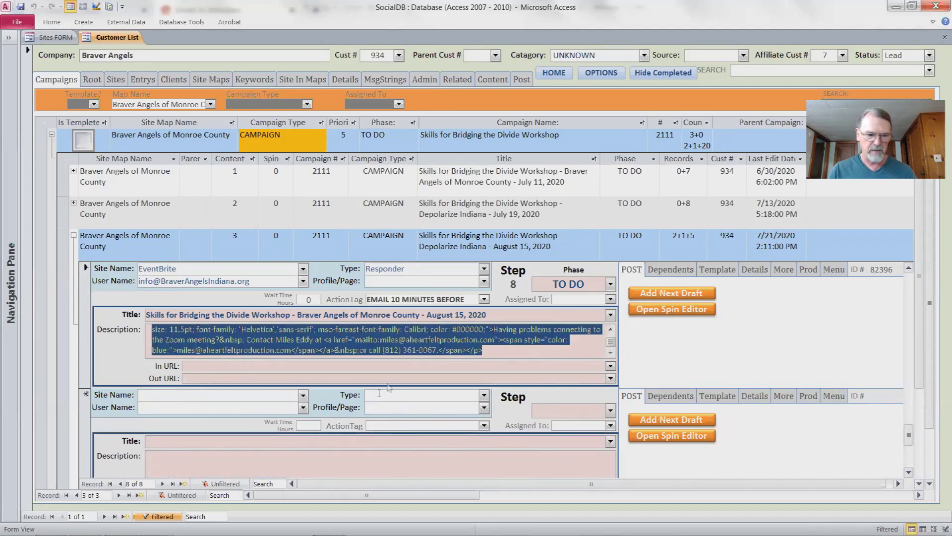
key(alt+Tab)
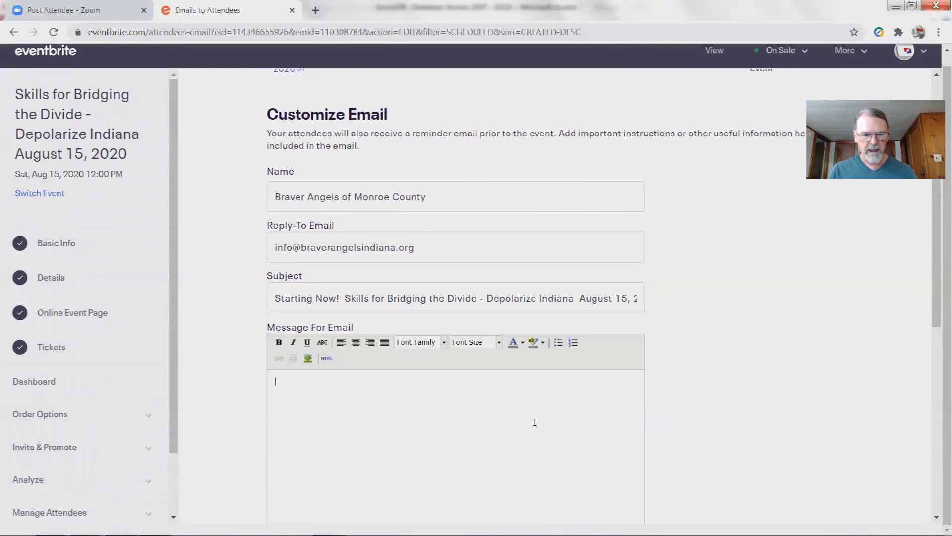
- Paste the HTML into the 'Starting Now!' message, then delete it after it lands as plain text
key(ctrl+v)
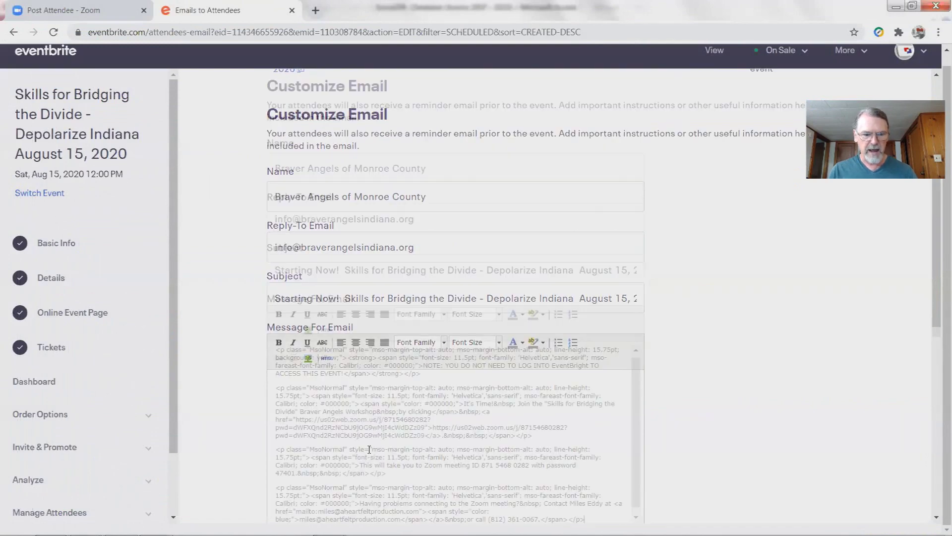
scroll(418, 480, down, 1)
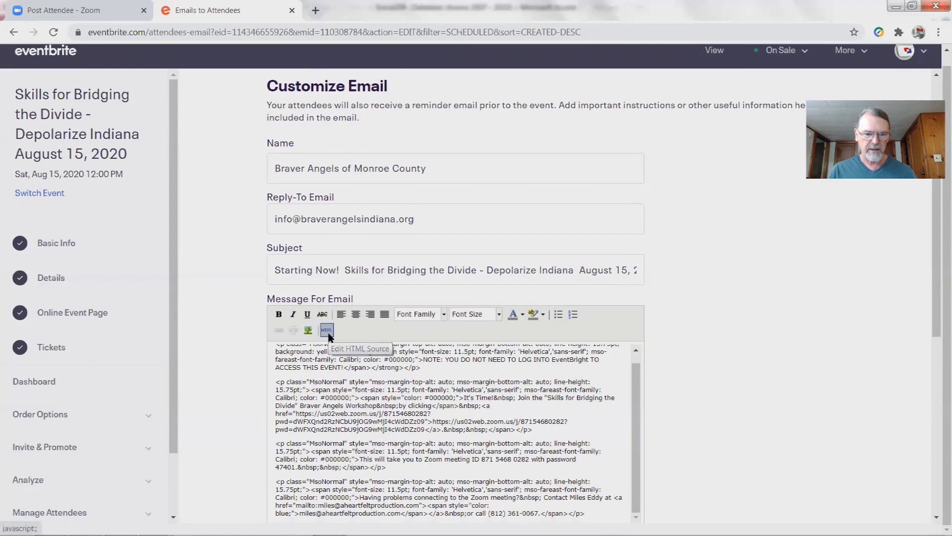
click(330, 481)
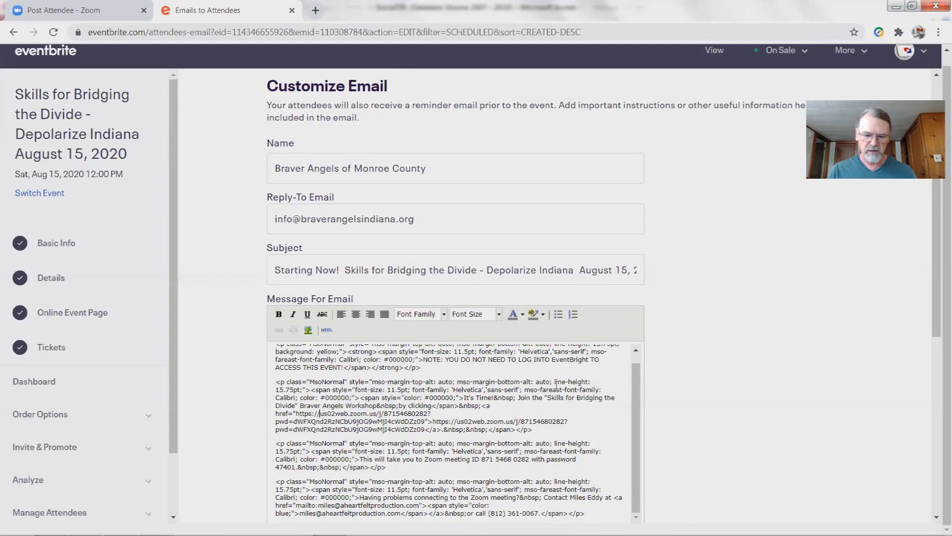
key(ctrl+Home)
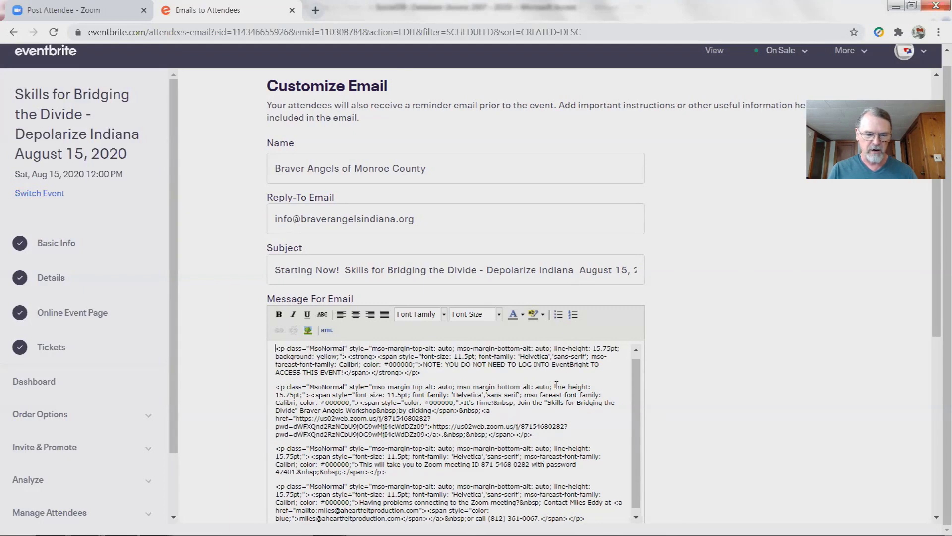
scroll(787, 437, down, 5)
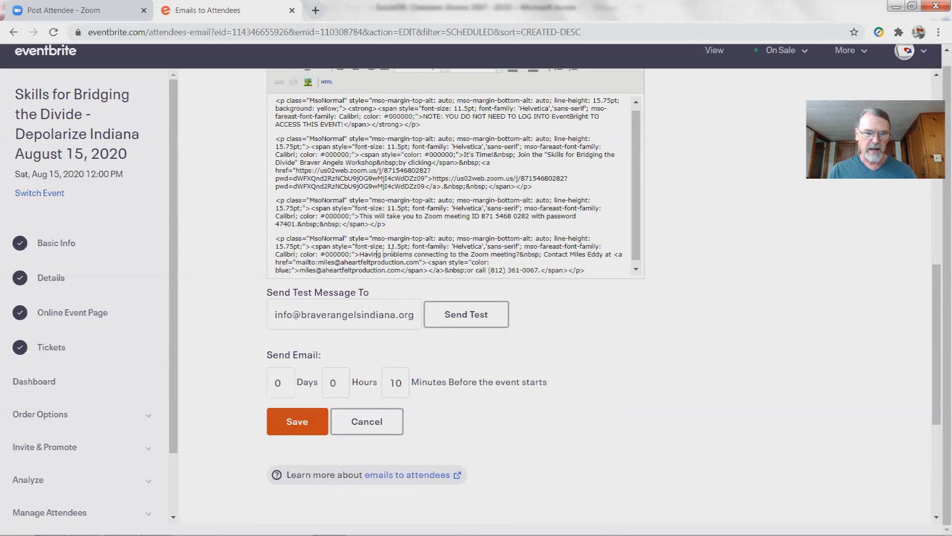
scroll(392, 252, up, 1)
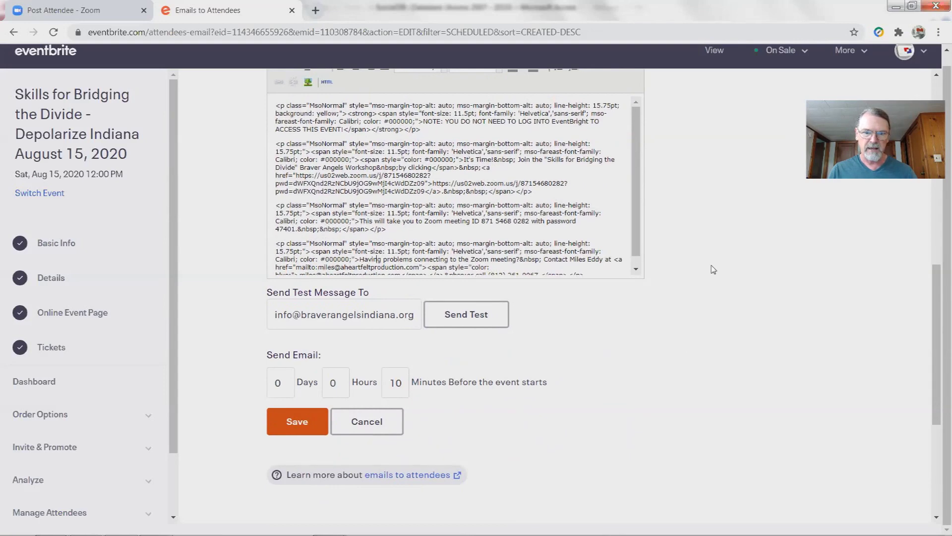
scroll(711, 268, up, 4)
key(ctrl+a)
key(Delete)
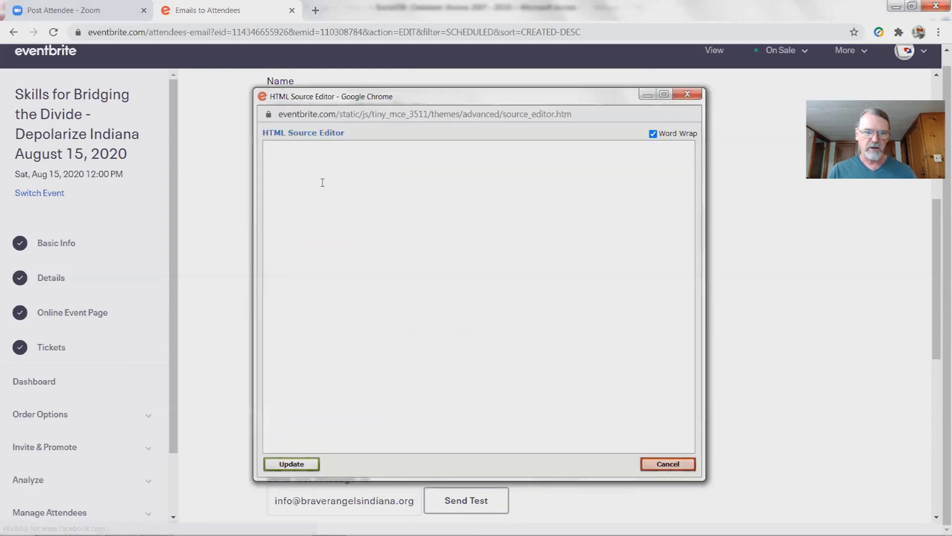
- Apply the pasted HTML as the 'Starting Now!' message and check its Zoom meeting details
key(ctrl+v)
click(280, 464)
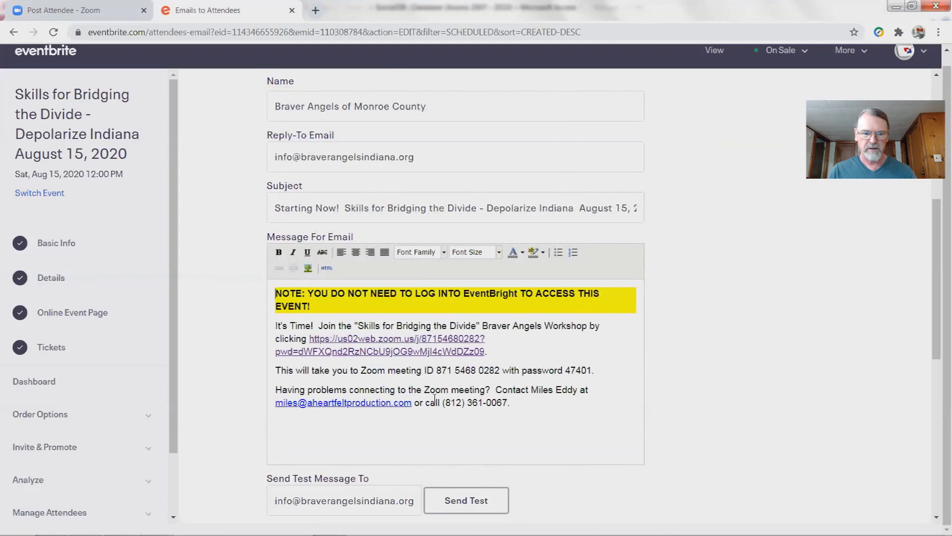
click(537, 335)
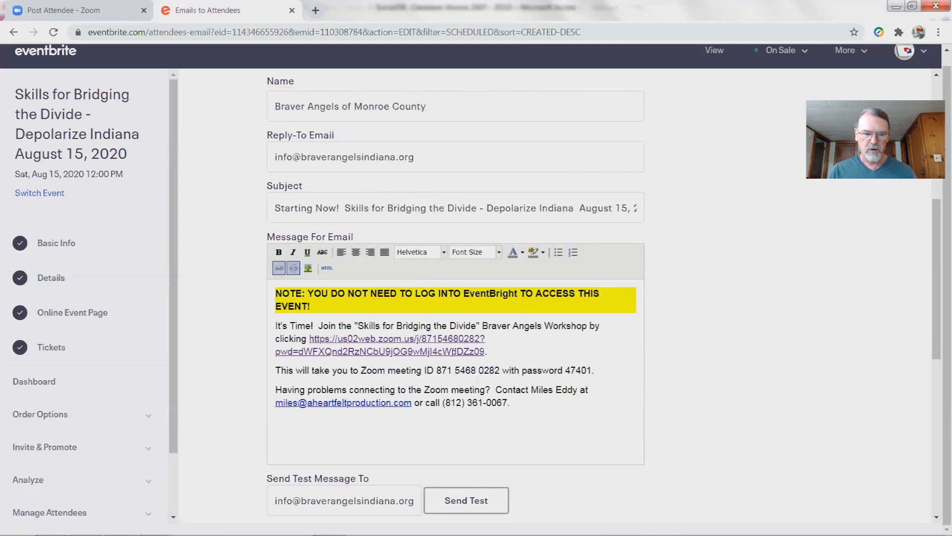
click(369, 325)
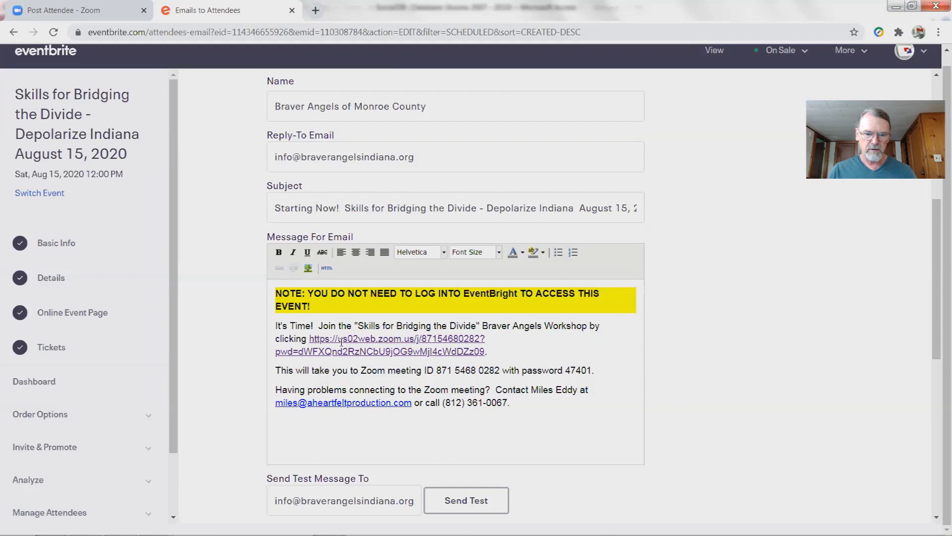
drag(449, 373, 545, 373)
click(571, 372)
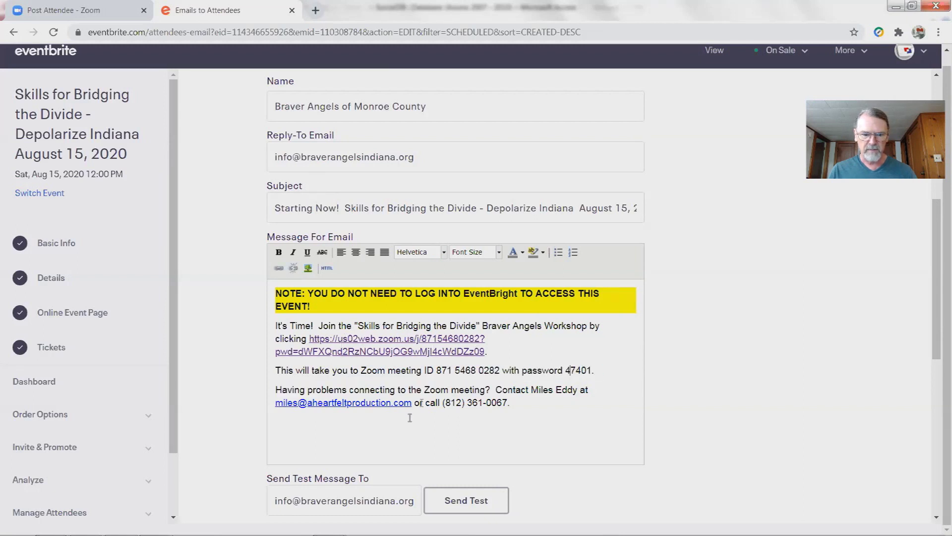
scroll(476, 429, down, 3)
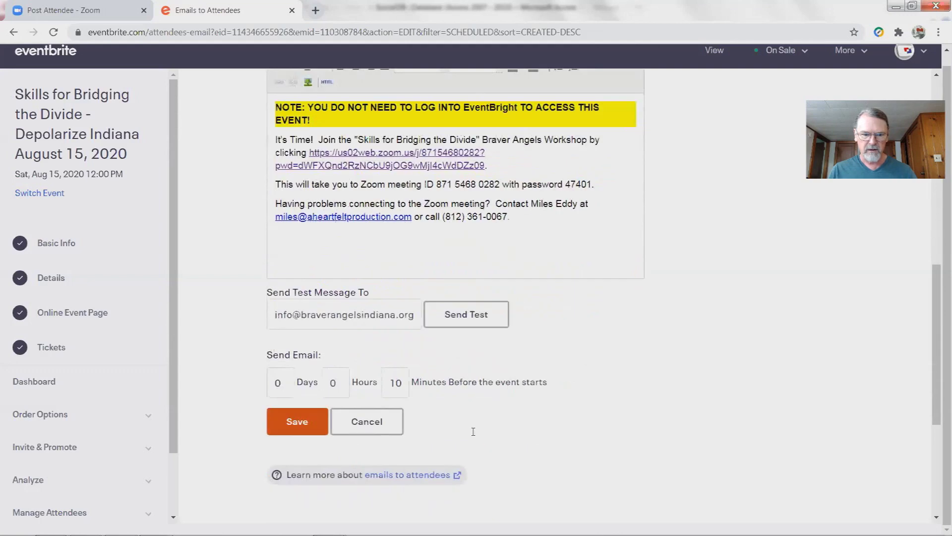
- Send a test copy to a different autocompleted address and confirm the Test Email Sent notice
click(329, 315)
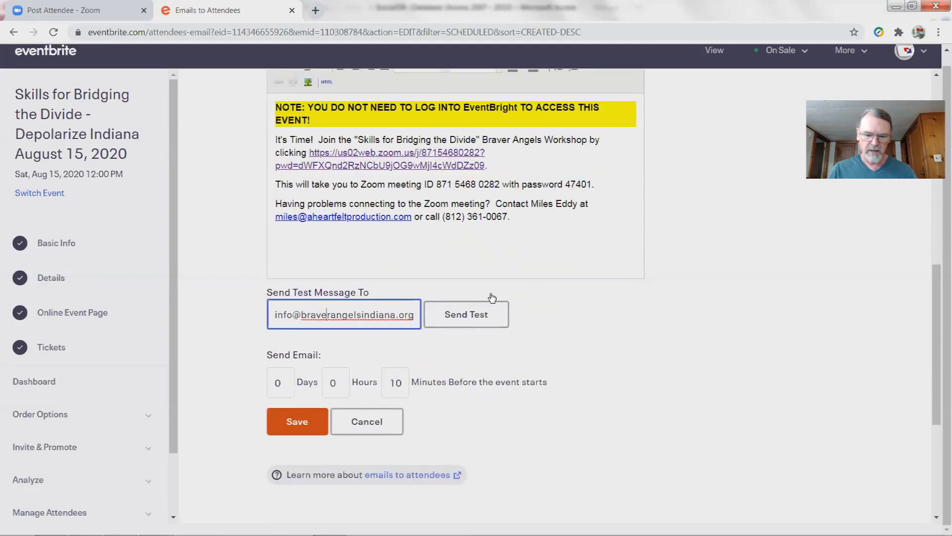
key(ctrl+a)
text(online)
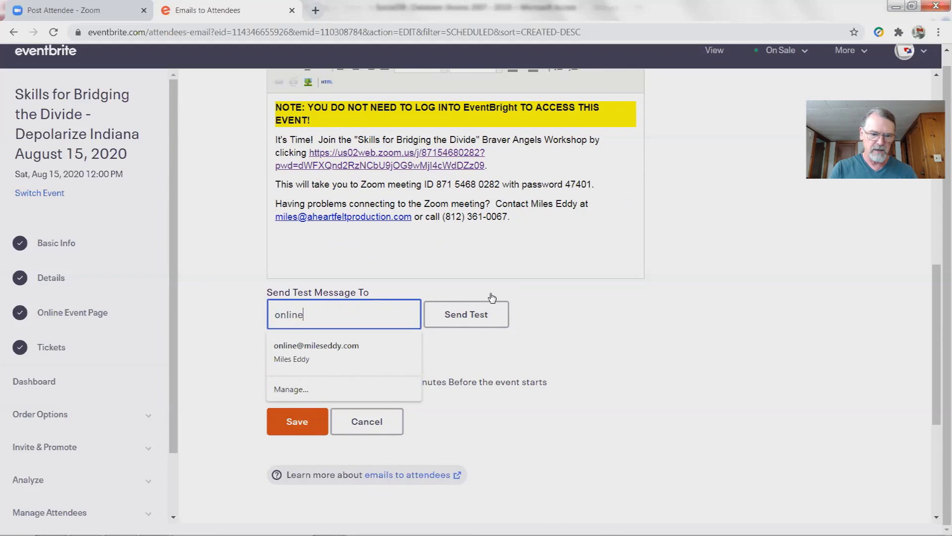
click(320, 359)
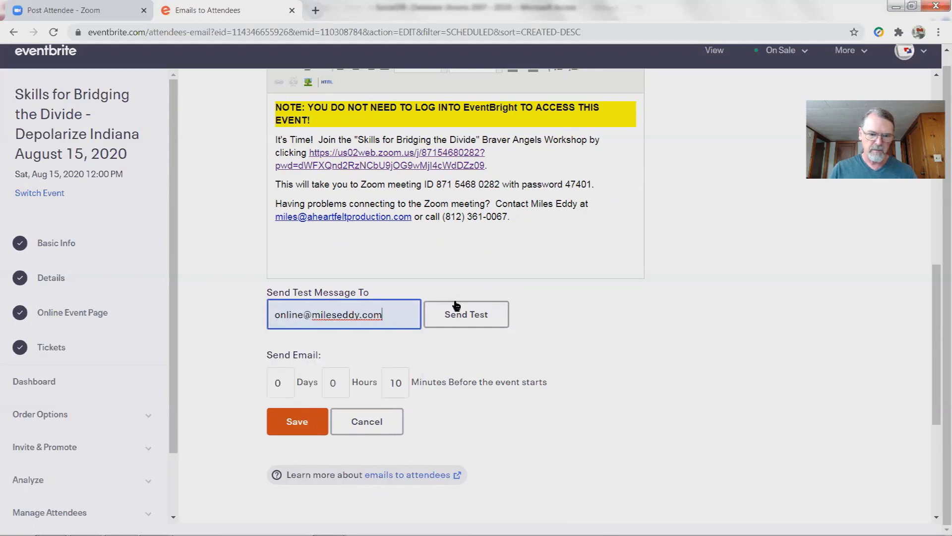
click(456, 307)
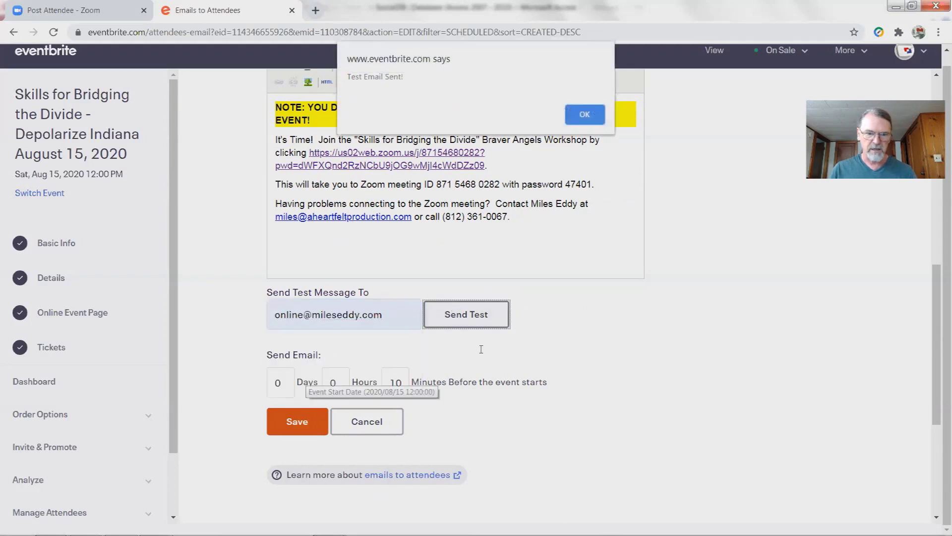
click(565, 111)
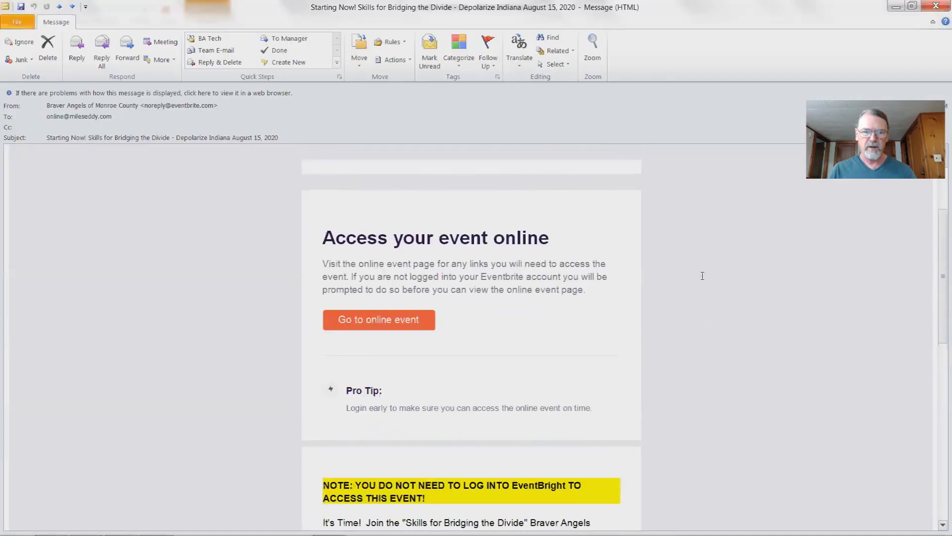
- Review the 'Starting Now!' test email's yellow NOTE sentence and Zoom link block in Outlook
scroll(702, 273, up, 3)
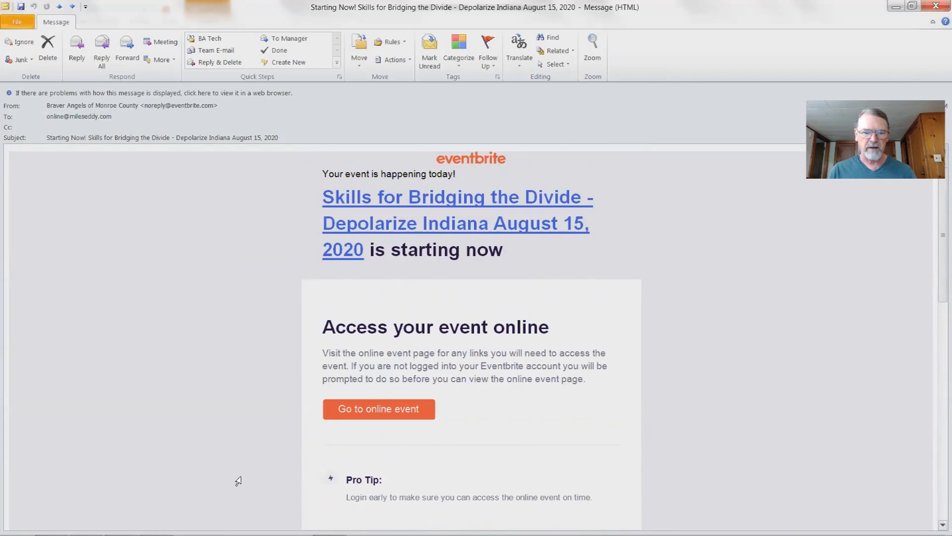
scroll(239, 480, down, 5)
scroll(238, 435, down, 3)
scroll(231, 346, up, 8)
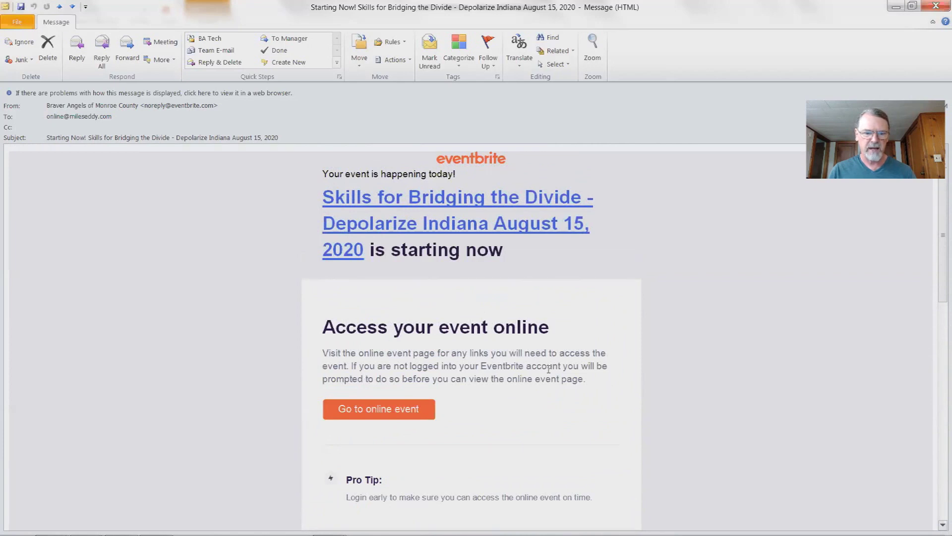
scroll(234, 425, down, 6)
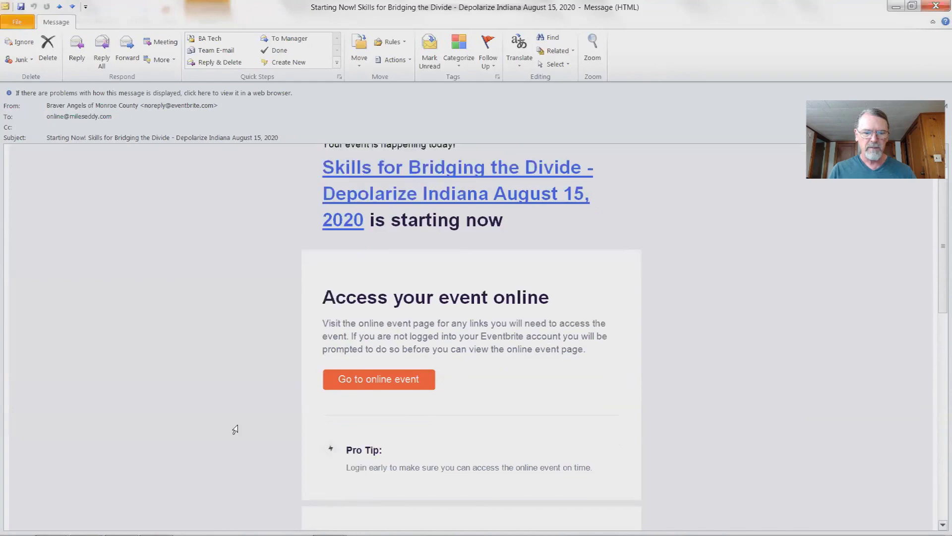
drag(460, 412, 329, 438)
click(371, 402)
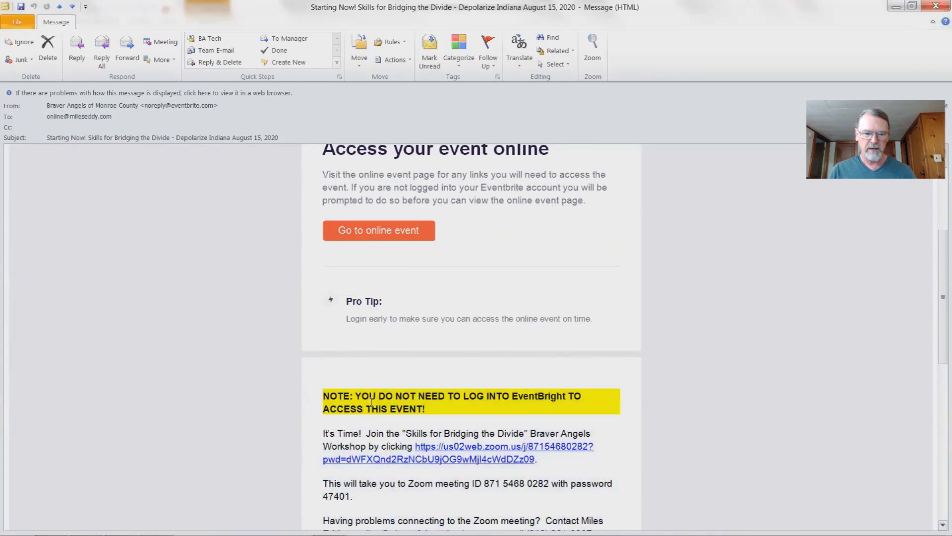
drag(429, 410, 340, 389)
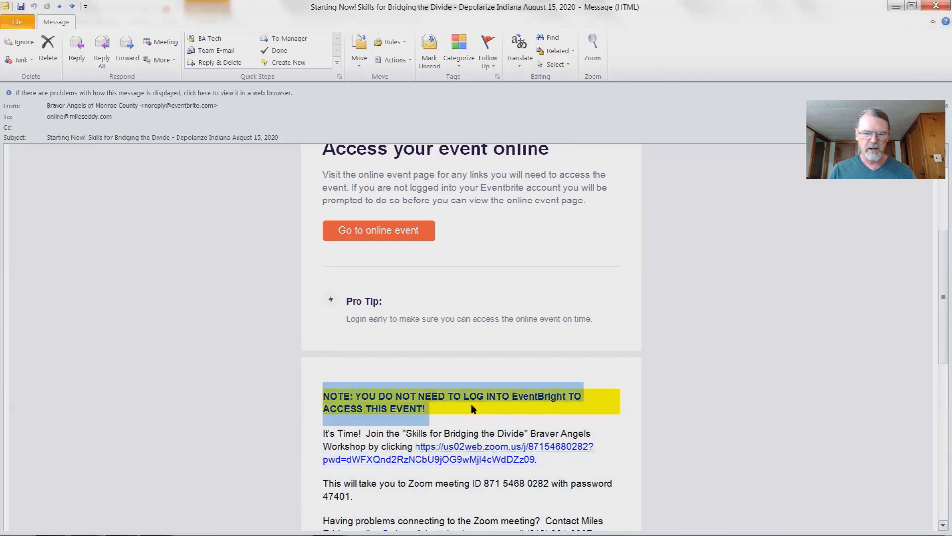
key(ctrl+a)
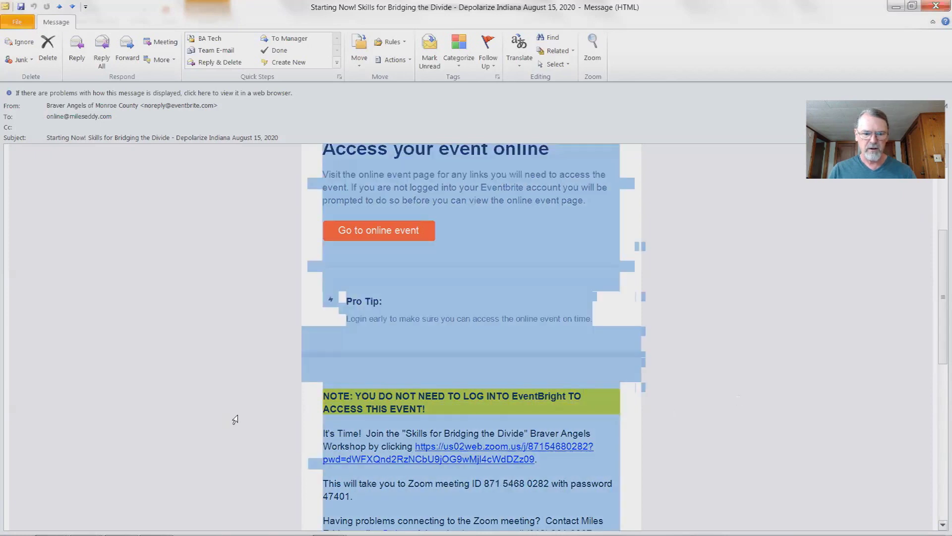
click(416, 499)
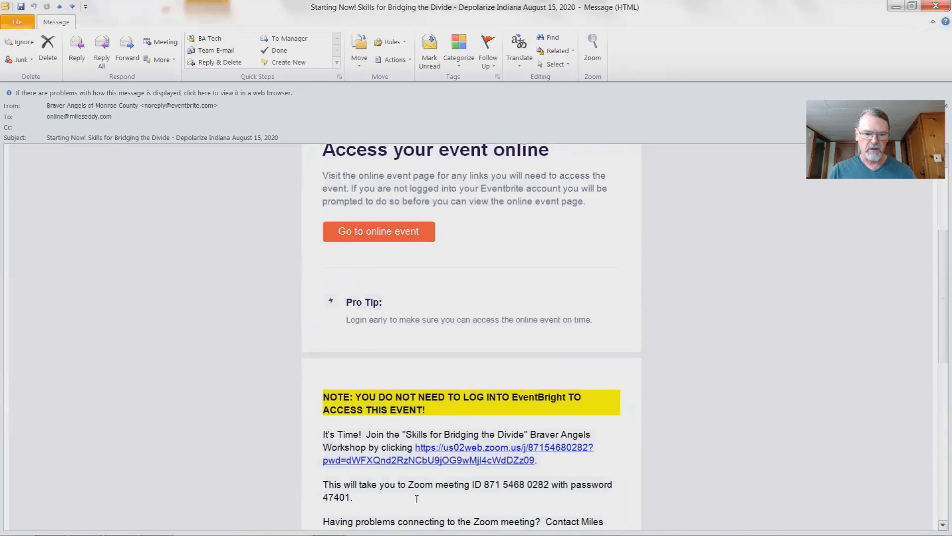
scroll(451, 485, down, 1)
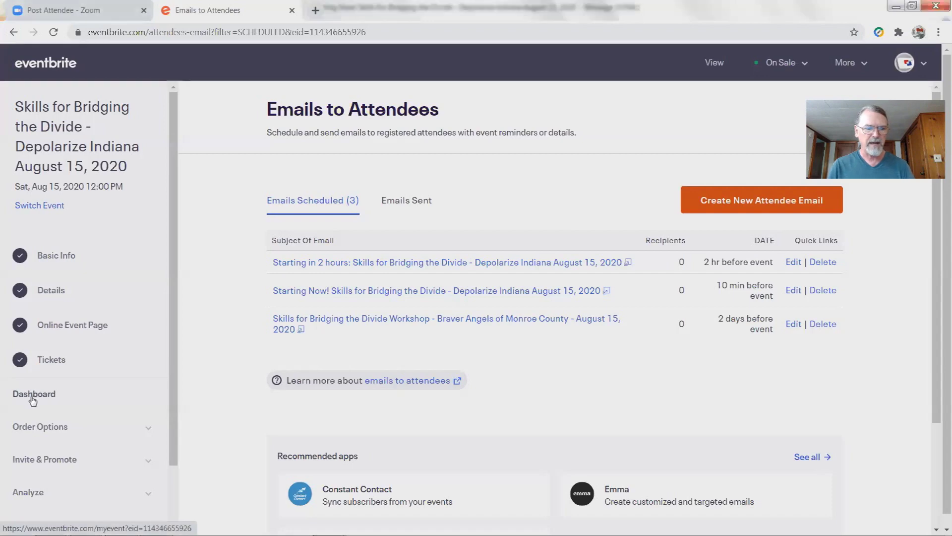
- Copy the Event URL from the event dashboard's Your Links section
click(365, 320)
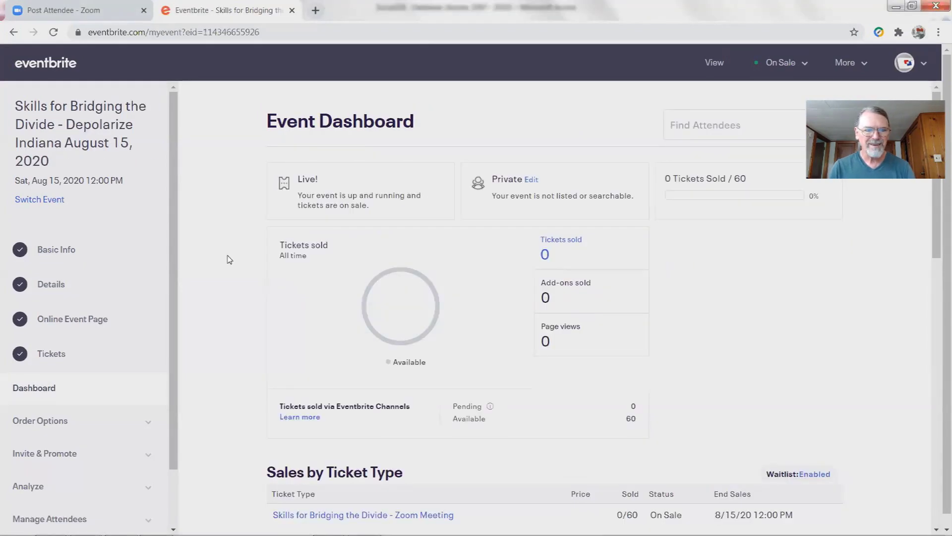
scroll(214, 408, down, 10)
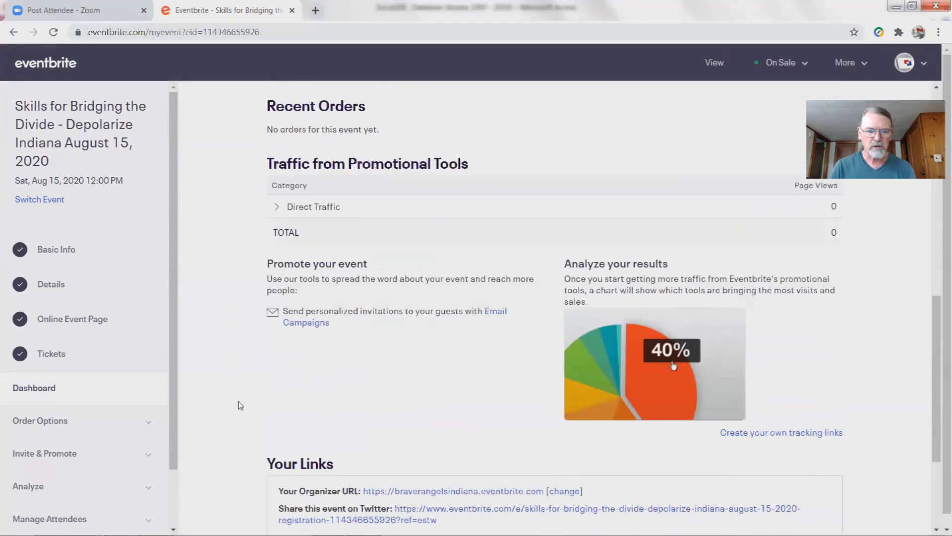
scroll(227, 459, down, 4)
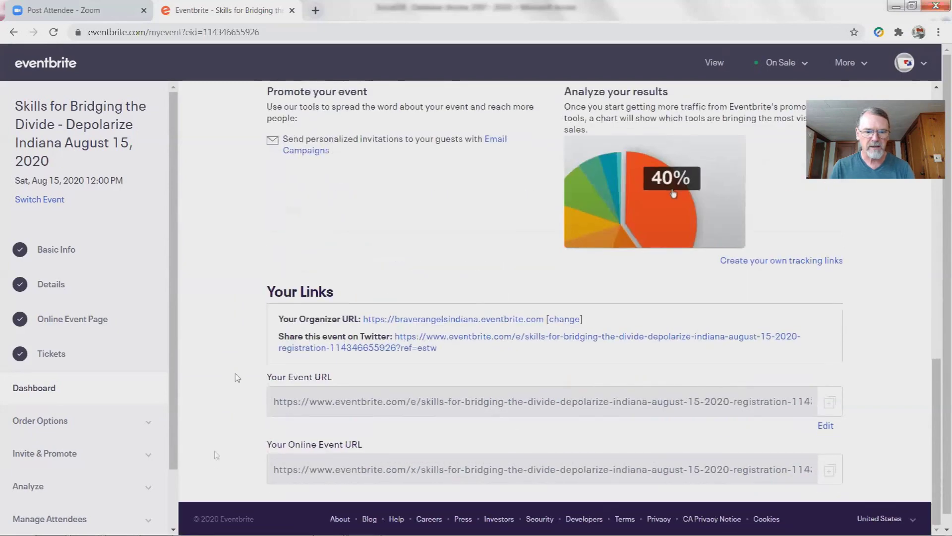
click(343, 402)
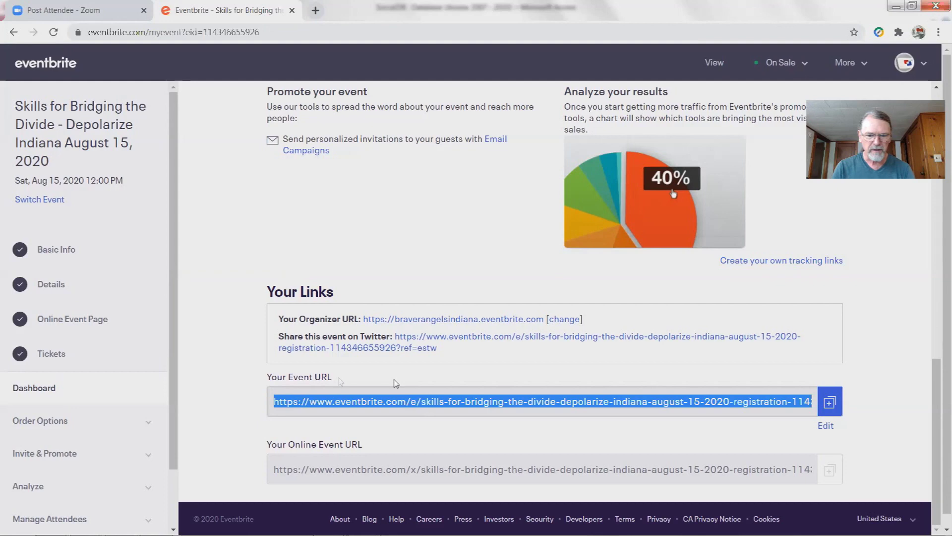
click(830, 405)
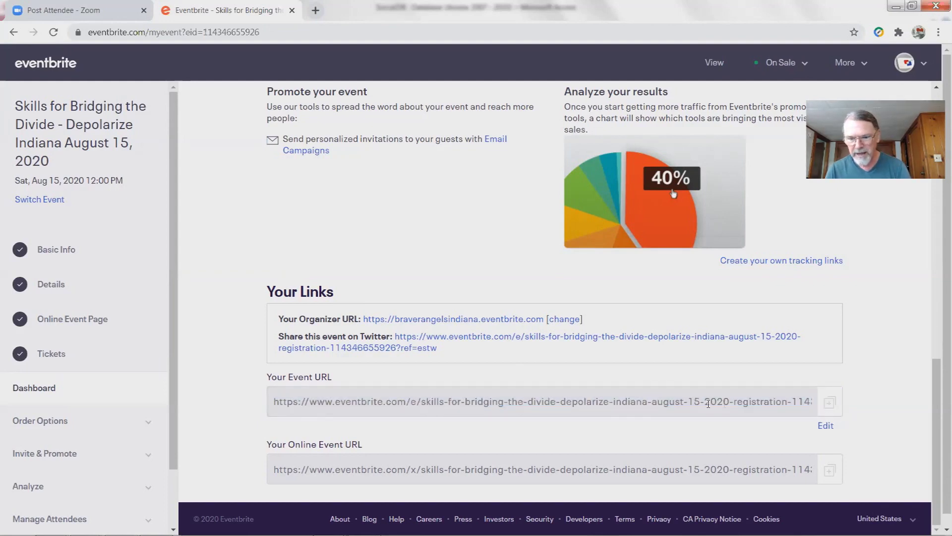
click(609, 404)
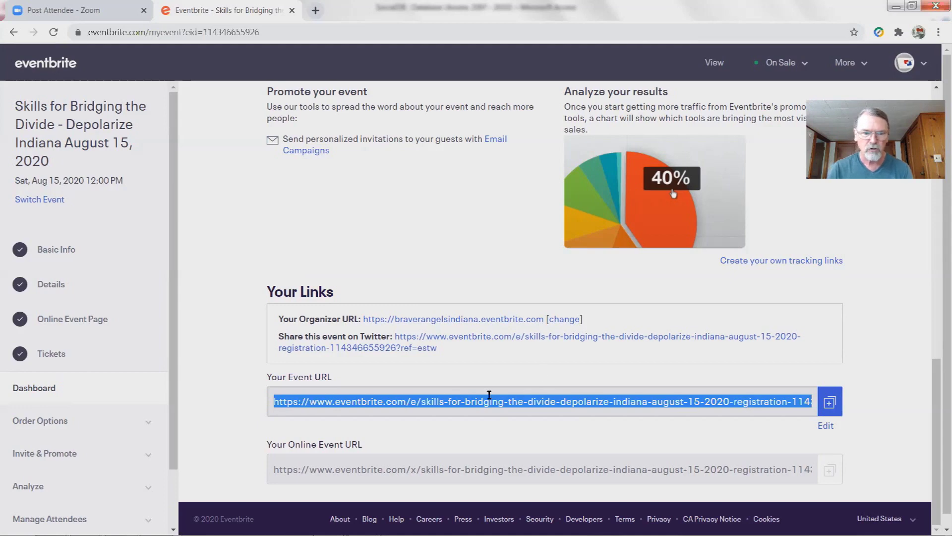
- Load the copied event URL in a new tab, review the public page, then return to the dashboard
click(313, 10)
key(ctrl+v)
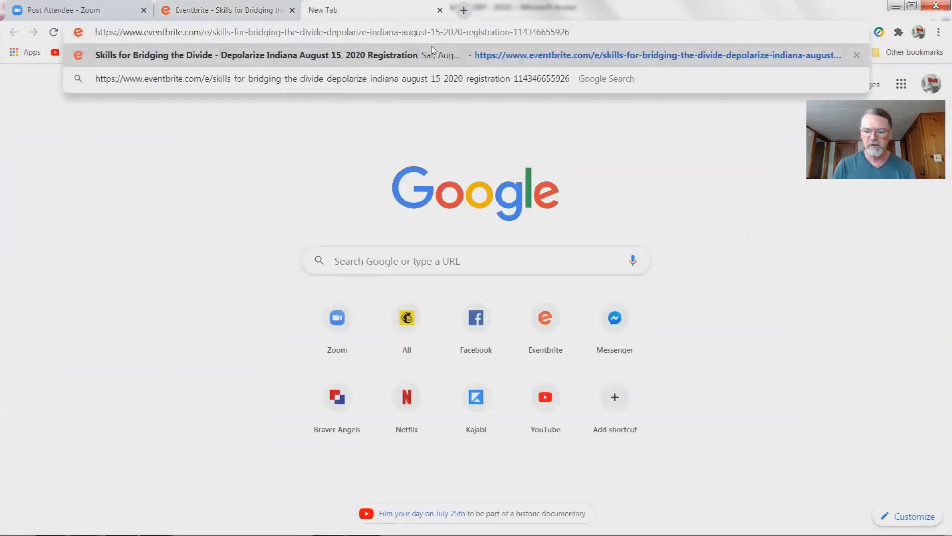
click(432, 54)
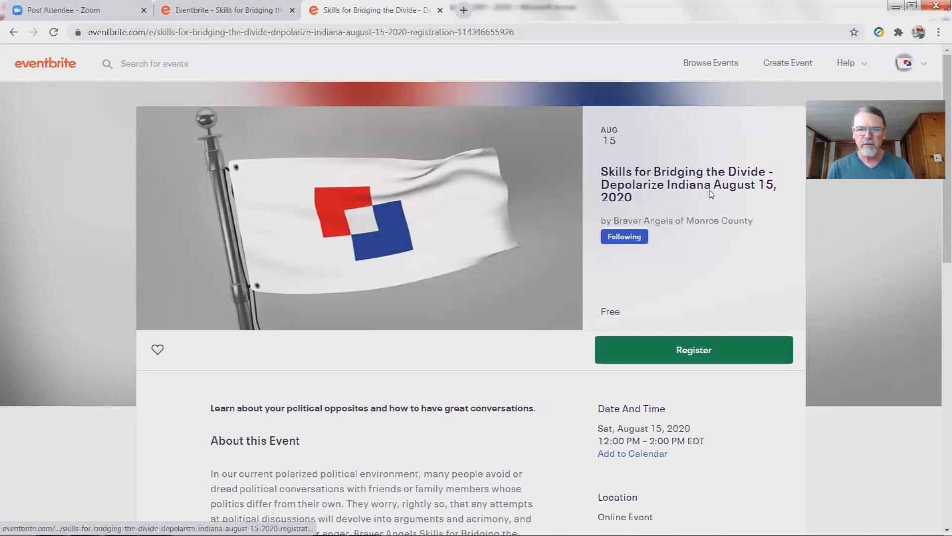
scroll(369, 379, down, 5)
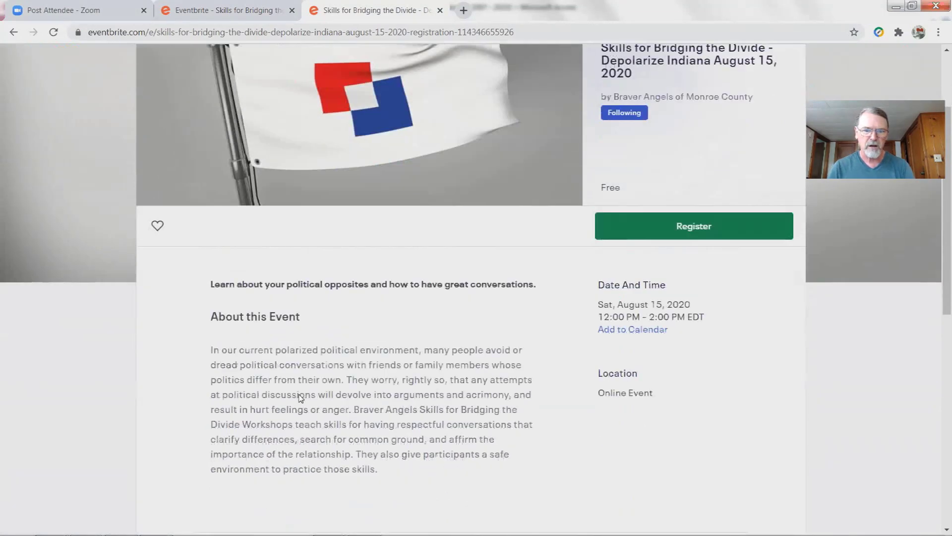
scroll(300, 396, down, 4)
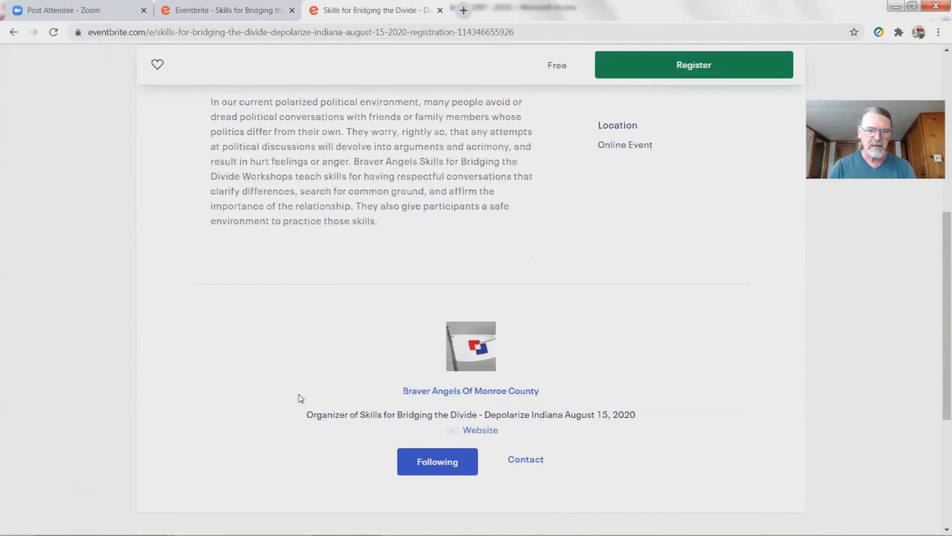
scroll(371, 365, up, 10)
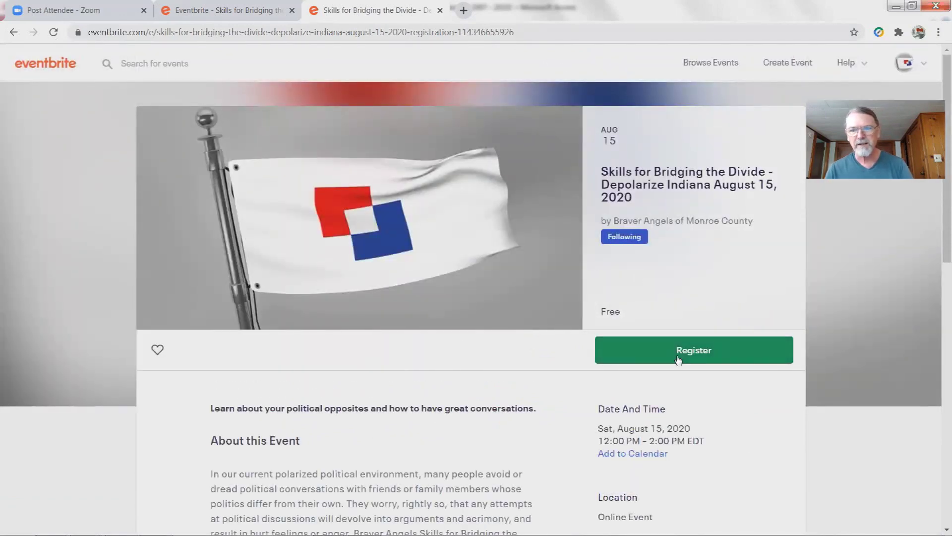
key(ctrl+shift+Tab)
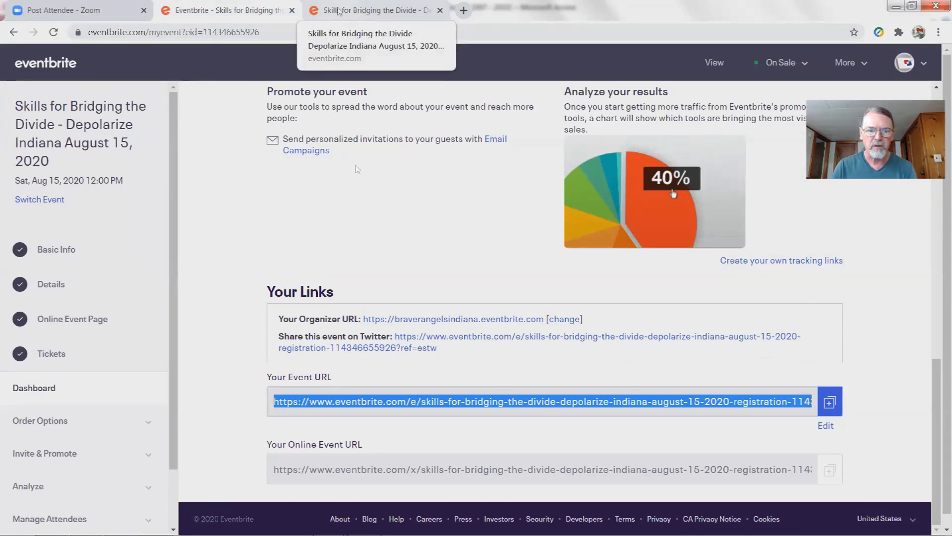
- Set the event URL to the custom blooming-indiana subdomain and save it
click(826, 425)
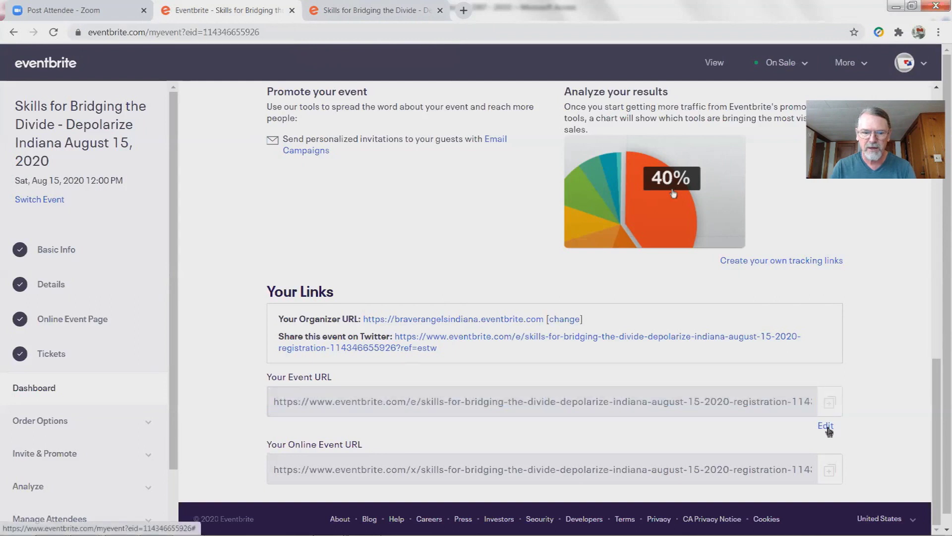
click(336, 401)
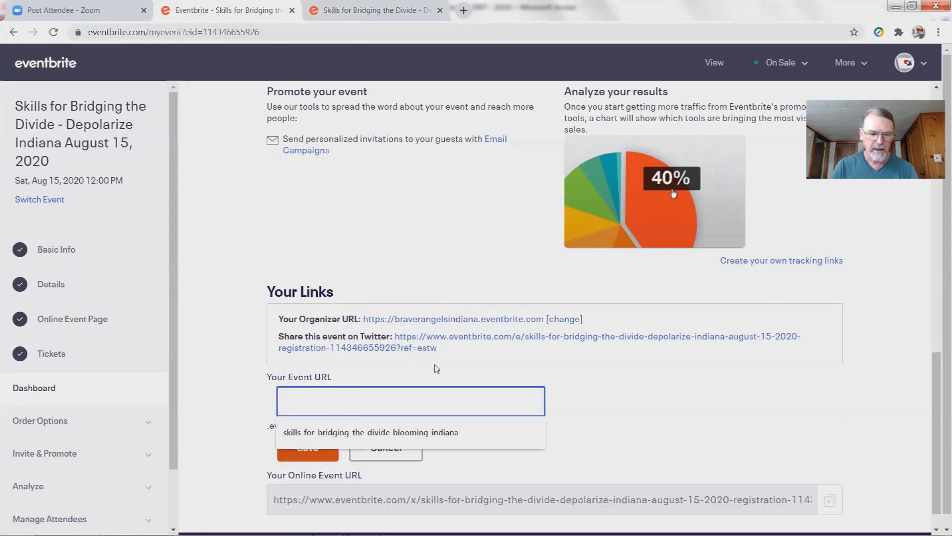
click(395, 439)
click(386, 403)
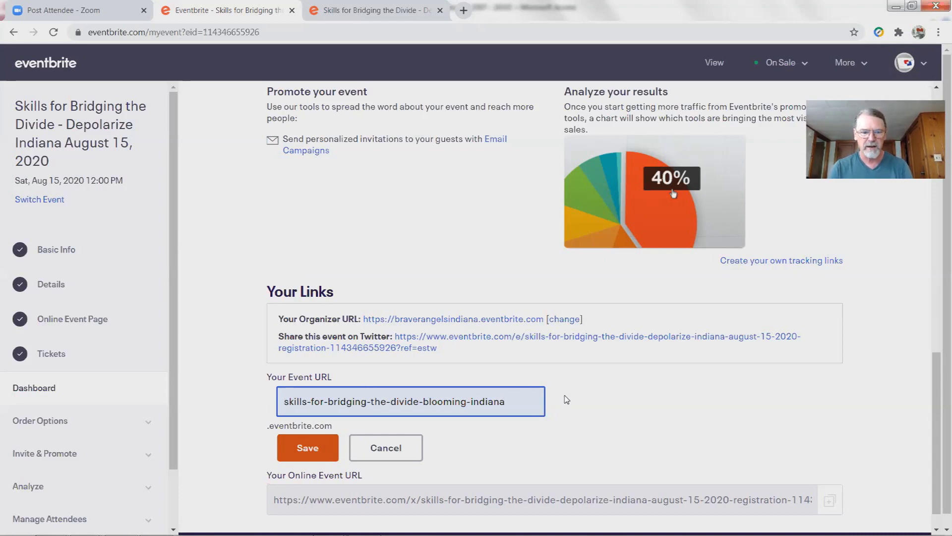
click(308, 447)
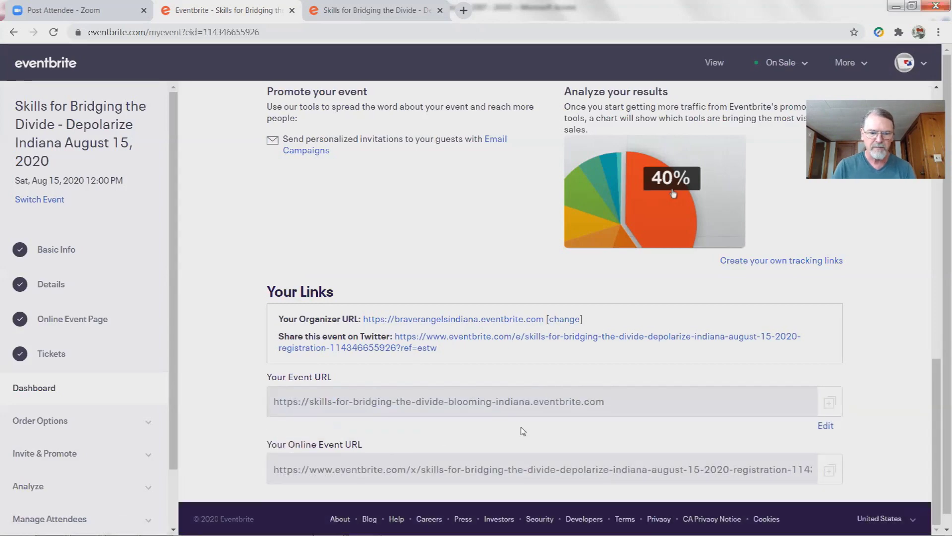
- Try the custom subdomain address in the public event page tab
click(377, 10)
click(560, 32)
key(ctrl+v)
drag(392, 35, 69, 33)
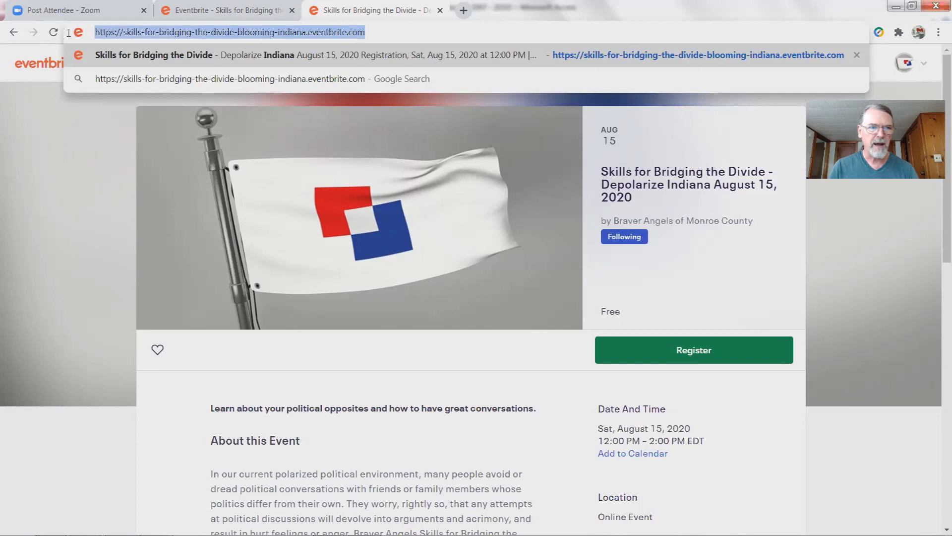
click(131, 32)
drag(125, 32, 390, 27)
click(397, 33)
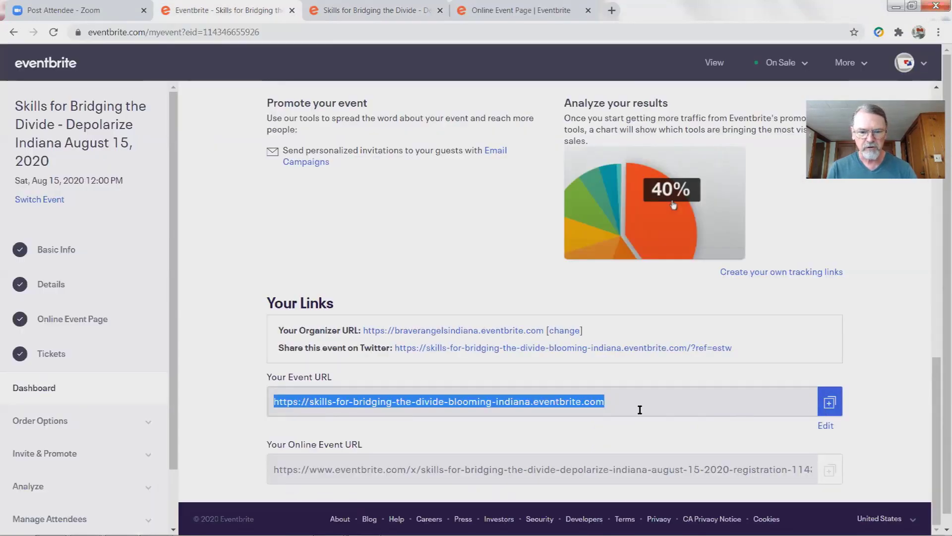
- Clear the custom subdomain from the event URL and save
click(825, 425)
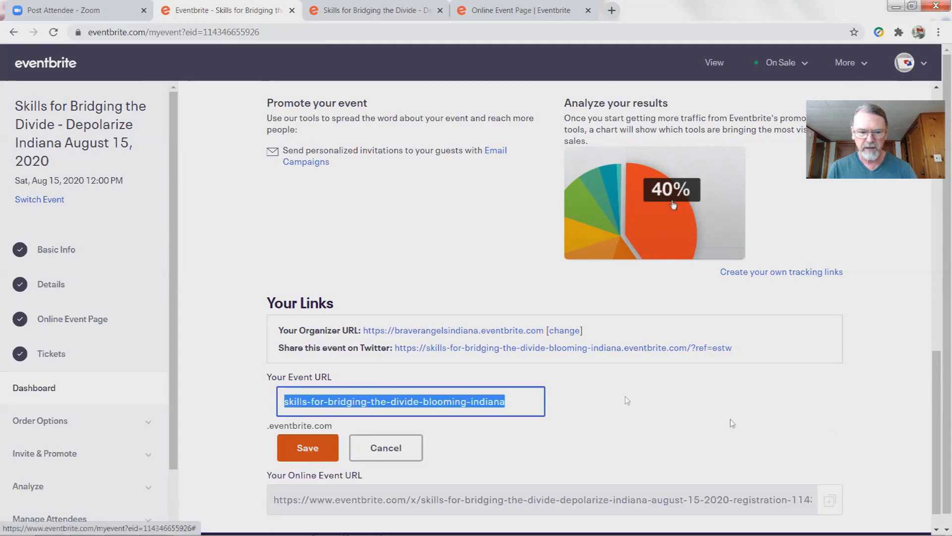
key(BackSpace)
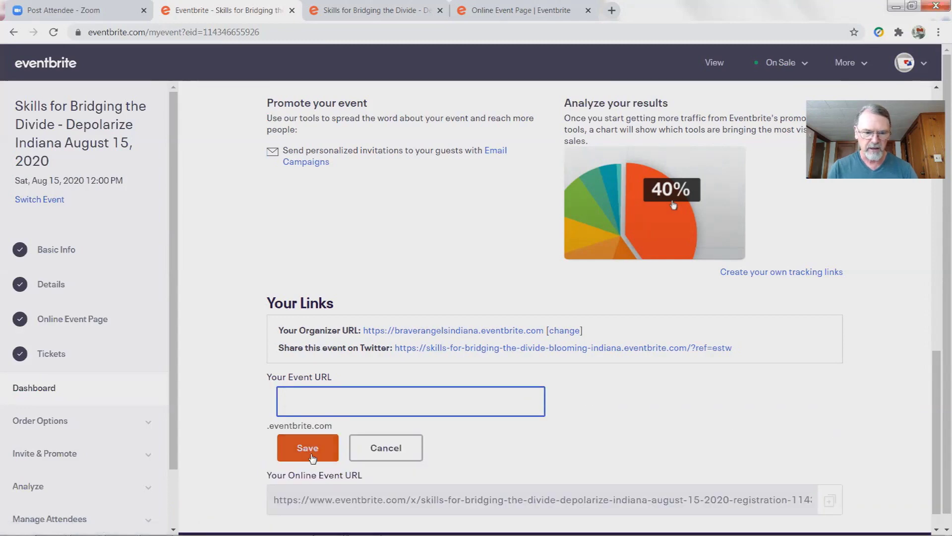
click(308, 448)
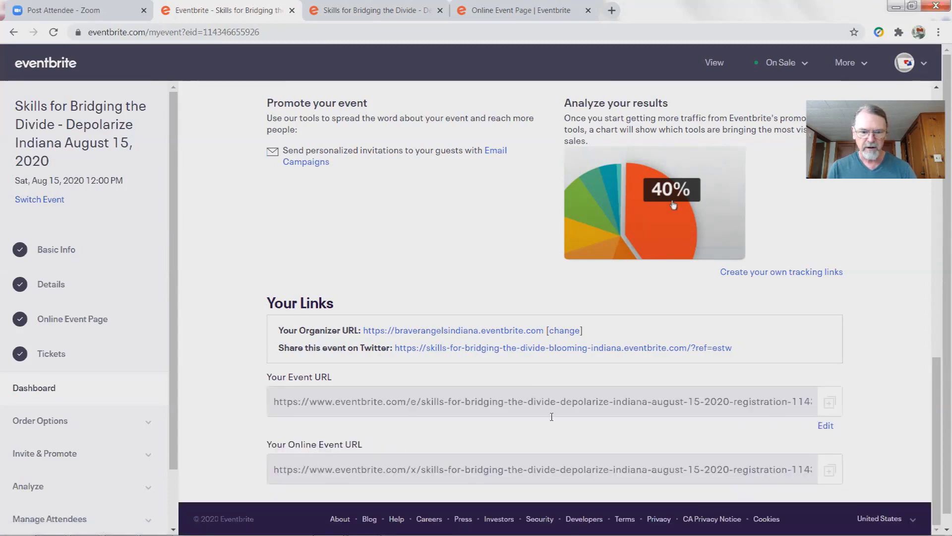
- Copy the Event URL and load it in a new browser tab
click(559, 401)
right_click(561, 402)
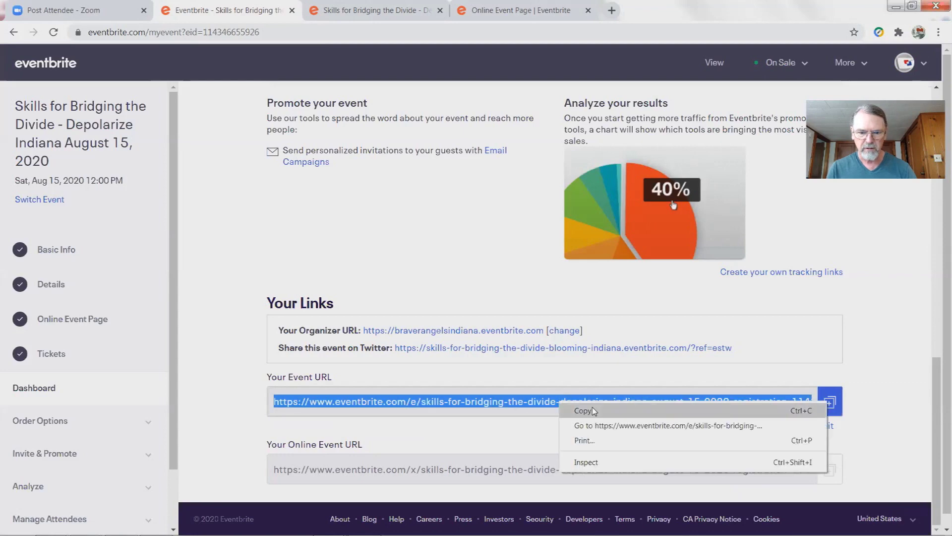
click(581, 410)
click(471, 15)
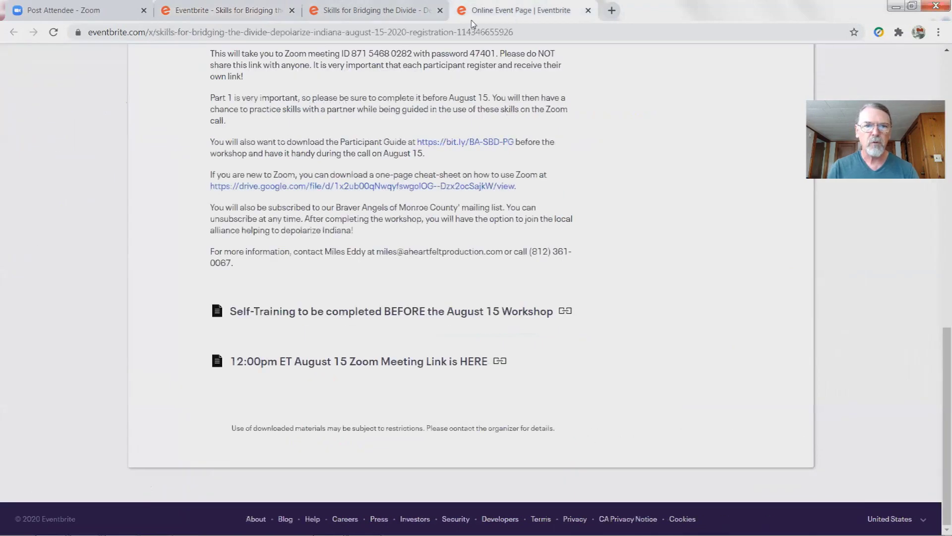
click(611, 10)
click(490, 31)
key(ctrl+v)
key(Return)
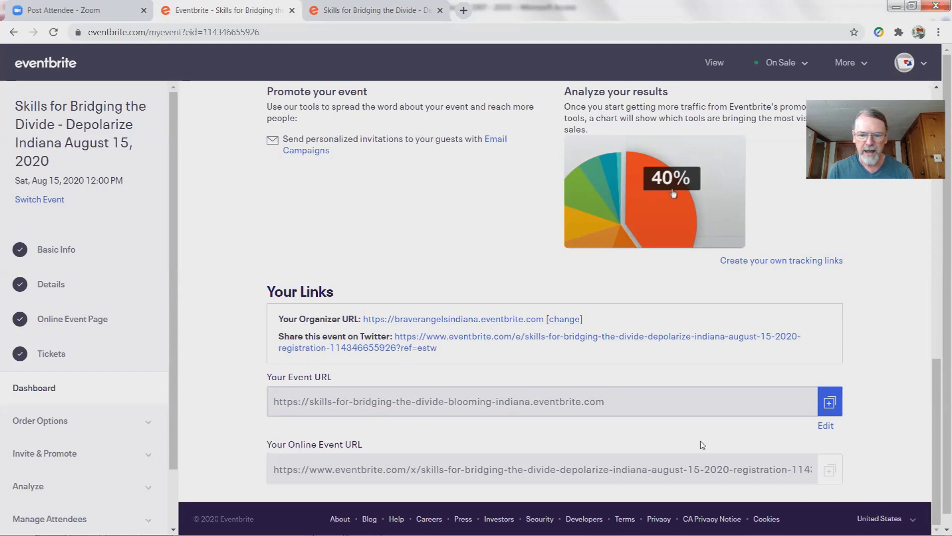
- Copy the Online Event URL and load it in another new tab
click(614, 473)
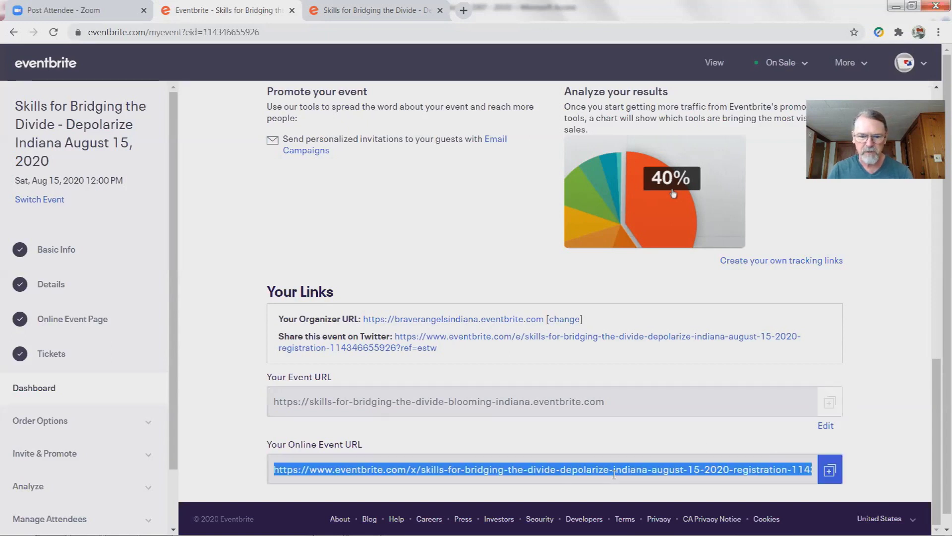
right_click(490, 473)
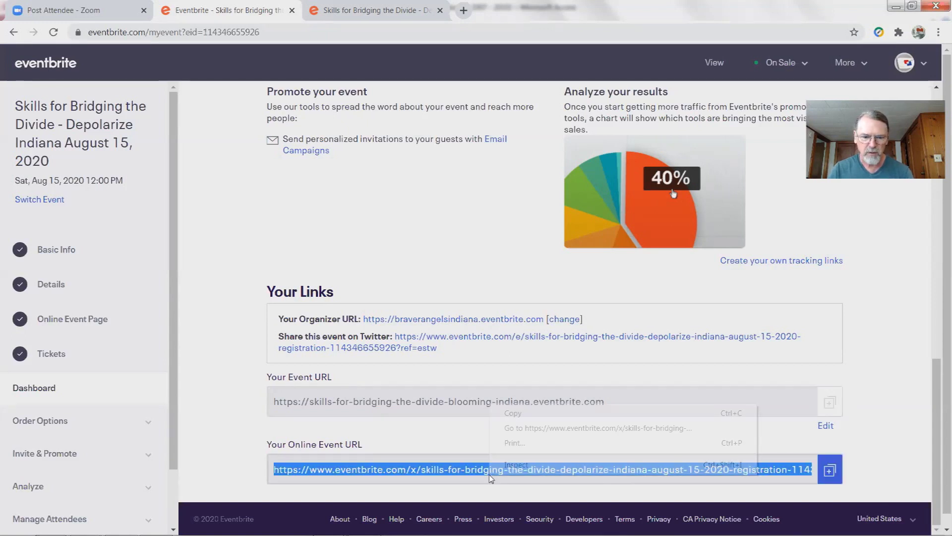
click(514, 413)
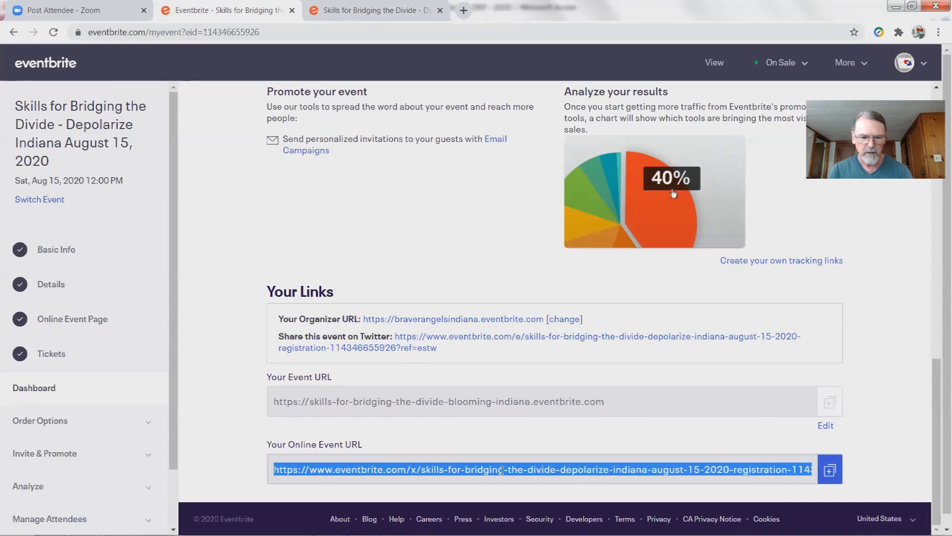
key(alt+Tab)
key(alt+Tab)
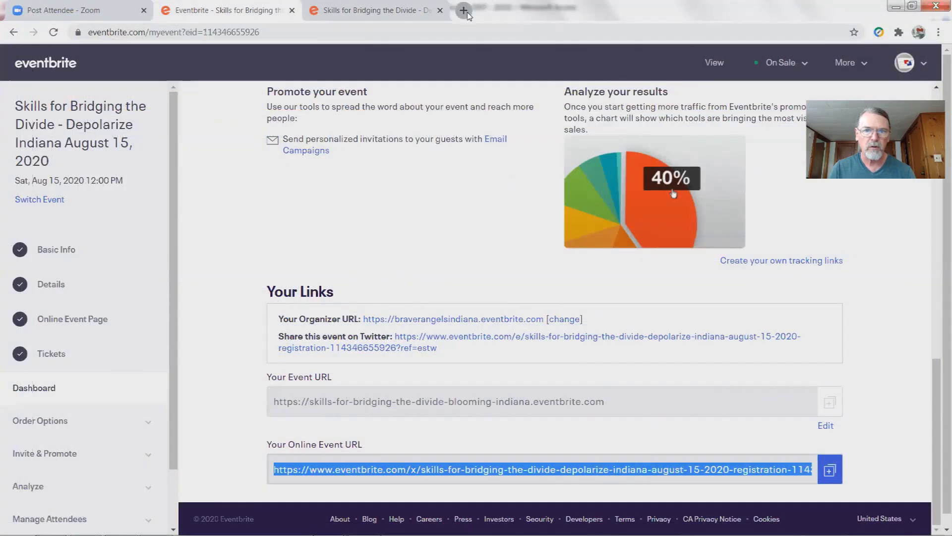
key(ctrl+t)
key(ctrl+v)
key(Return)
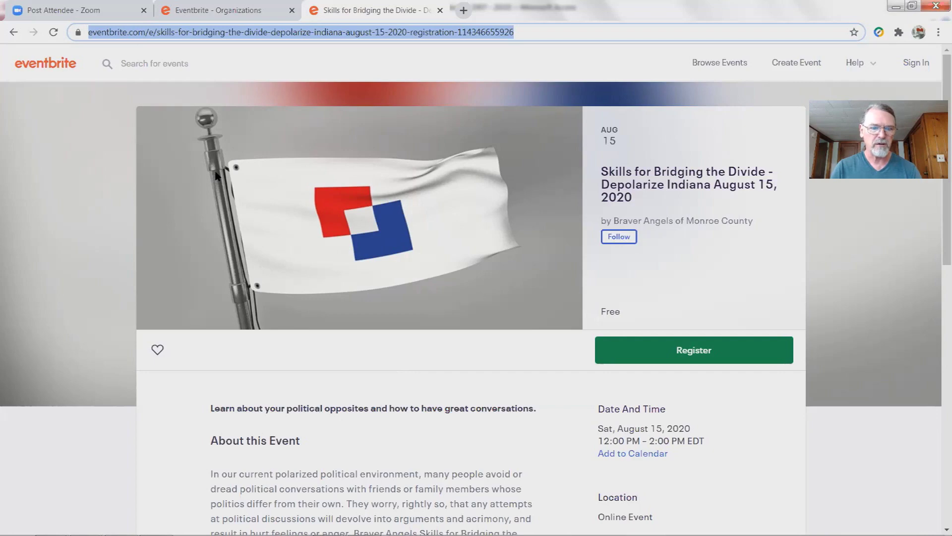
- Keep the events list filtered to Published and open the Skills for Bridging the Divide event for editing
scroll(374, 390, down, 4)
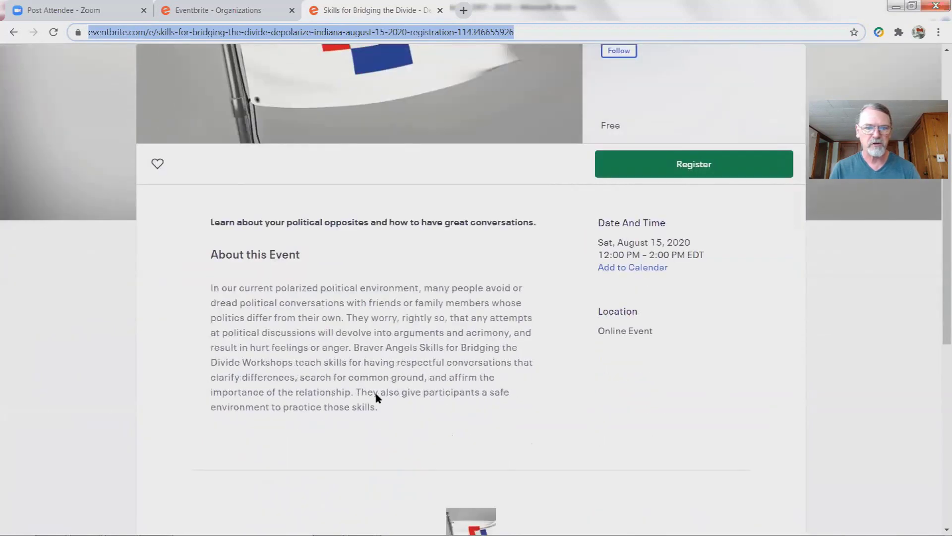
click(207, 10)
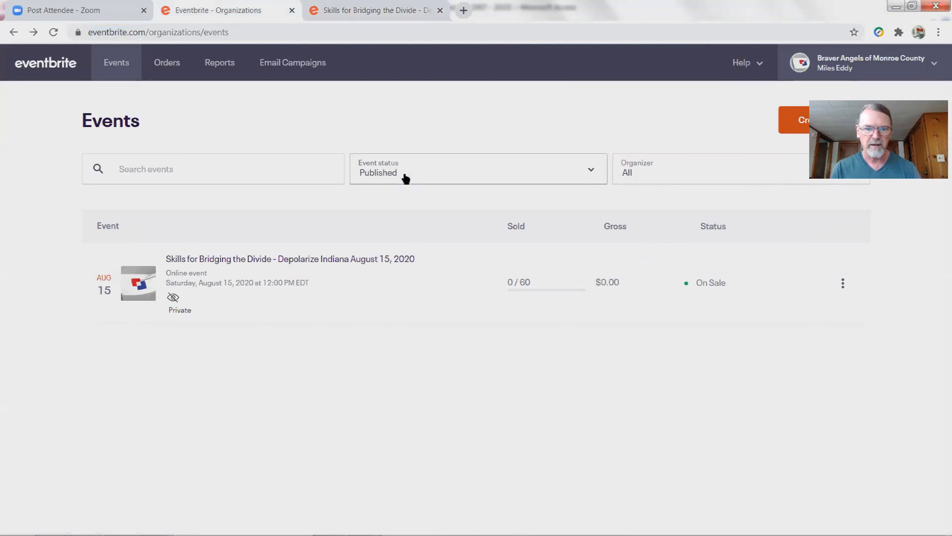
click(589, 173)
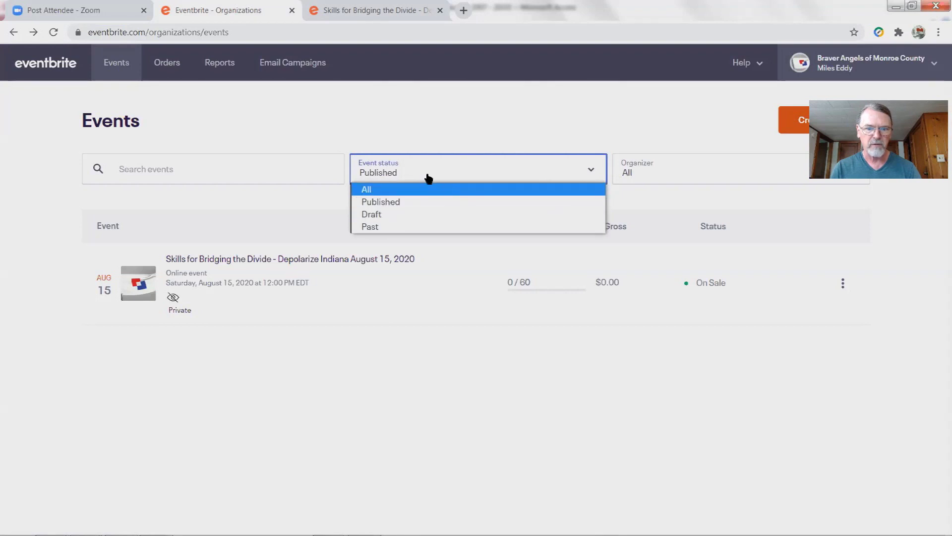
click(598, 171)
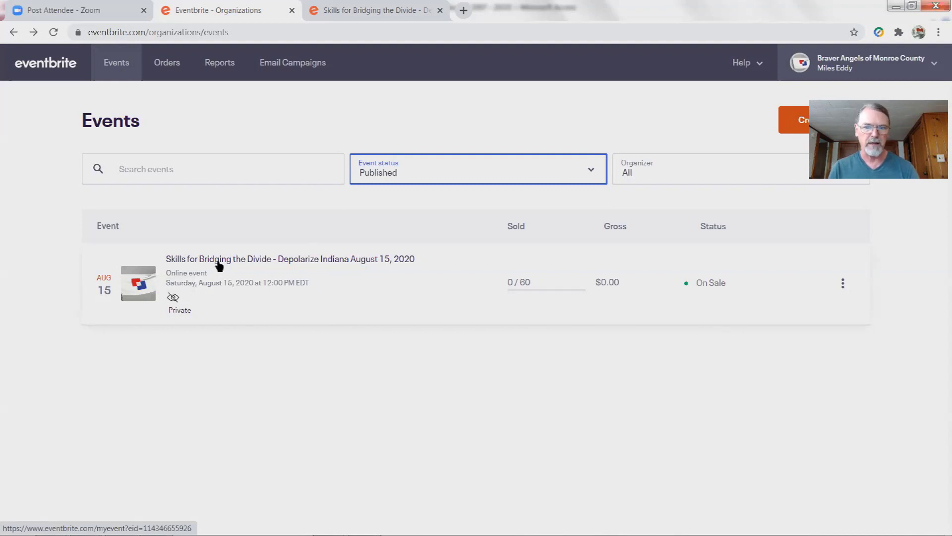
click(843, 284)
click(735, 326)
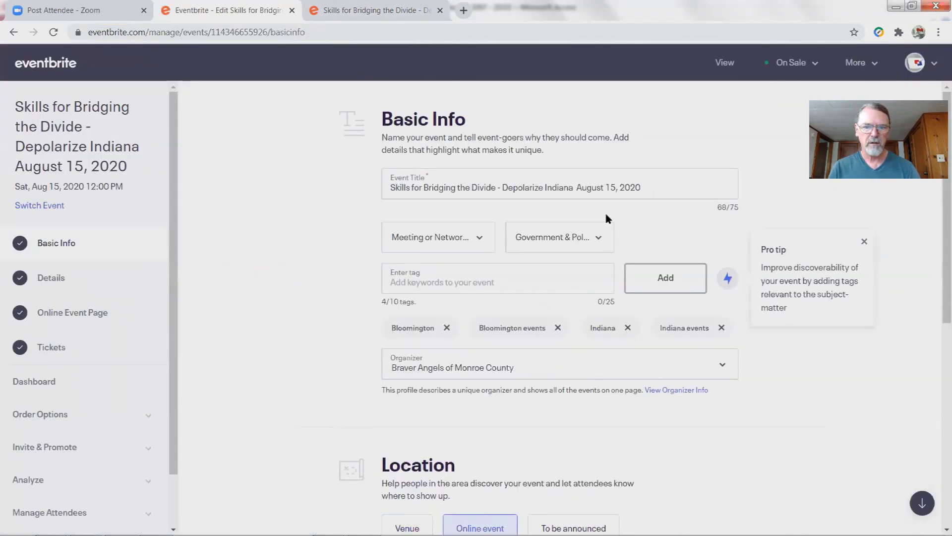
- Review the event title, then the one-line summary and workshop description under Details
triple_click(605, 187)
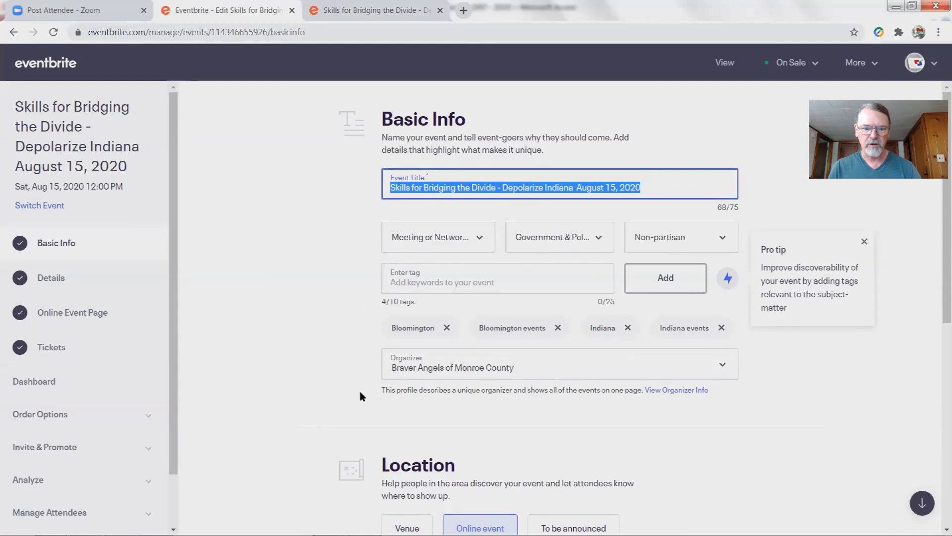
scroll(360, 394, down, 5)
scroll(451, 372, down, 3)
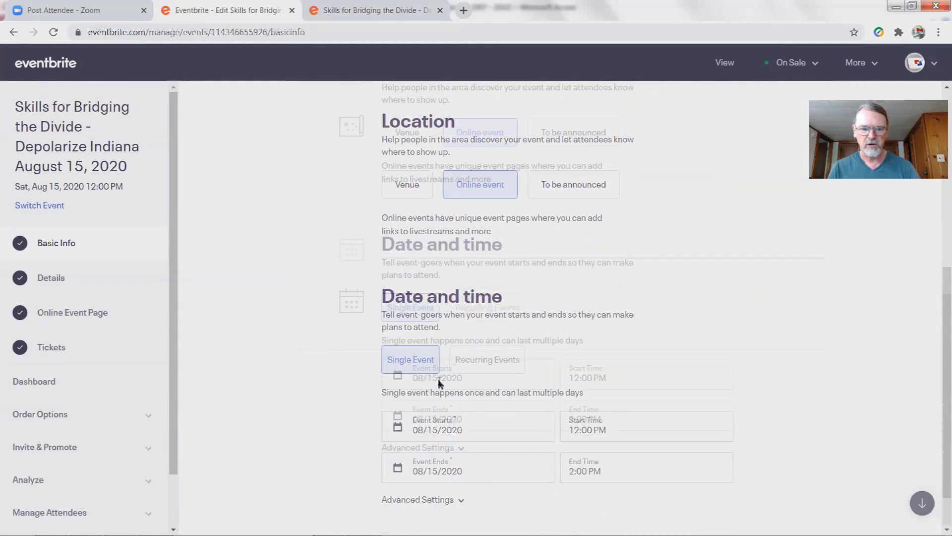
click(51, 278)
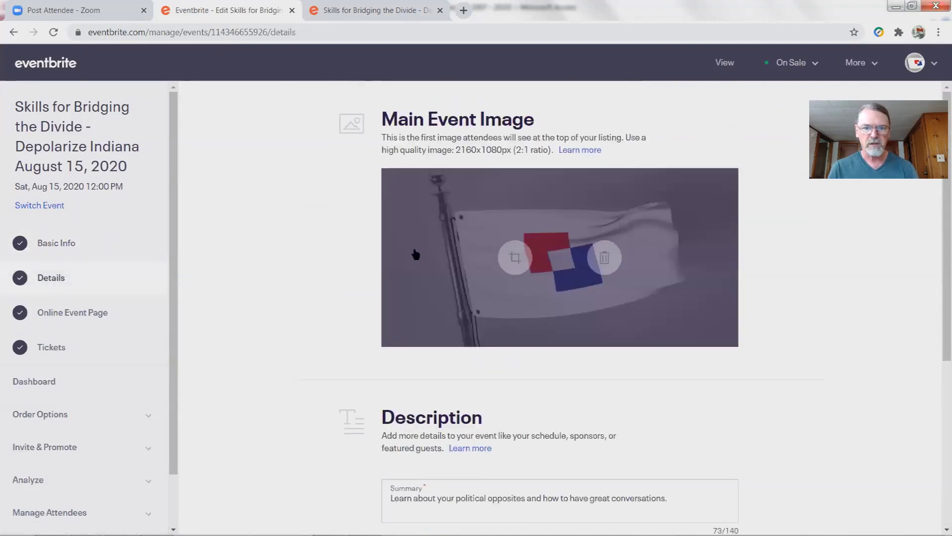
scroll(231, 337, down, 5)
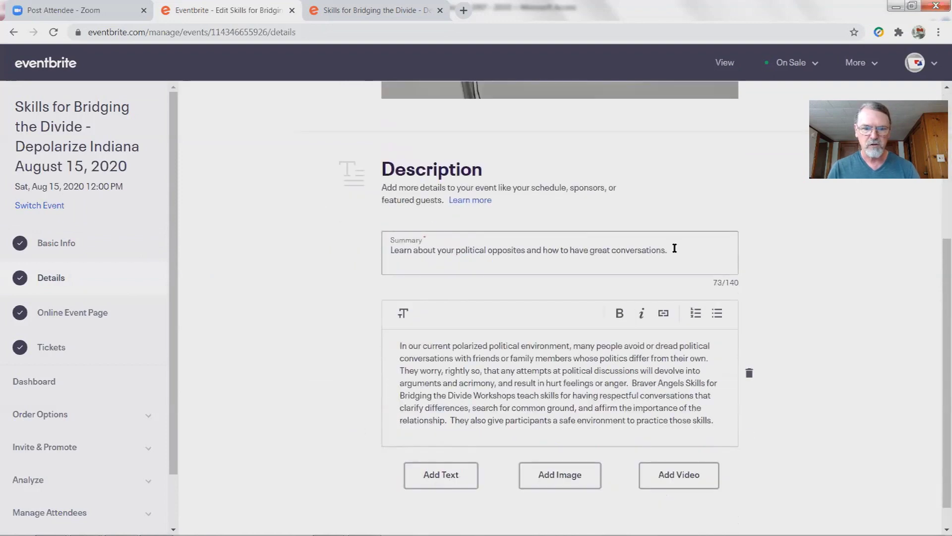
drag(673, 248, 343, 247)
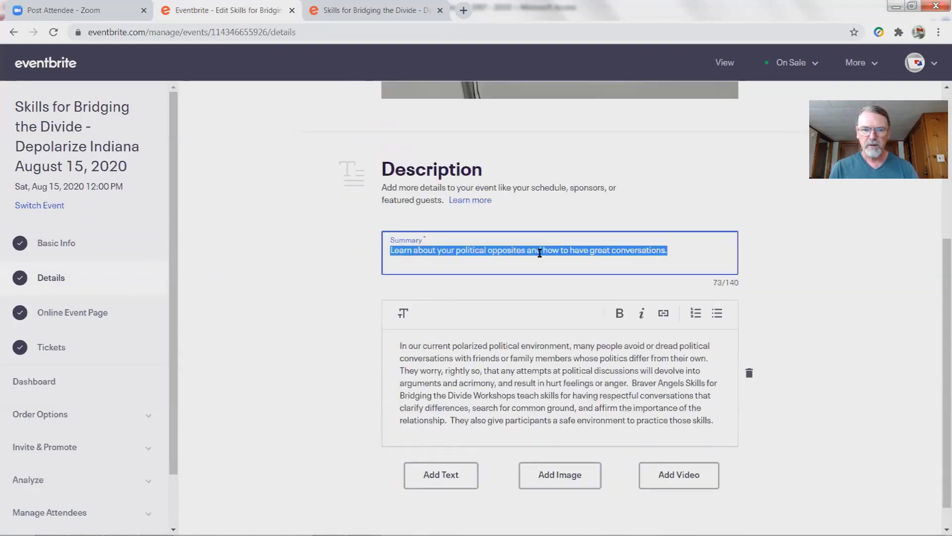
click(551, 397)
scroll(528, 389, down, 1)
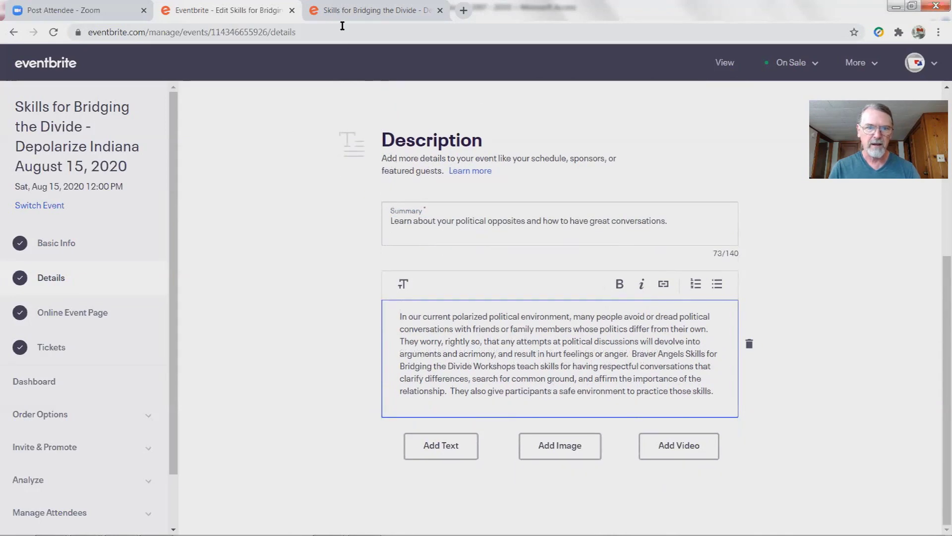
- Compare the summary and description with the public event page and start registering there
click(347, 11)
drag(210, 221, 385, 271)
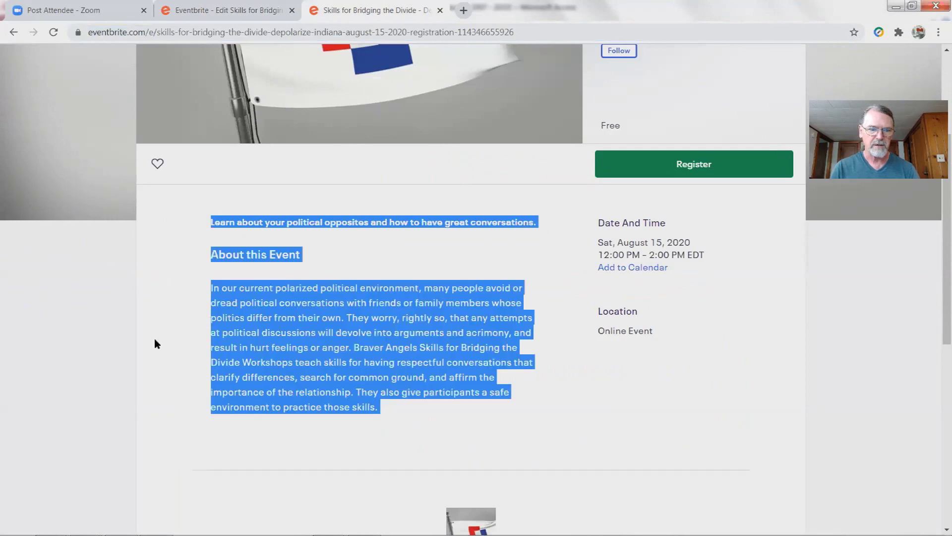
click(197, 311)
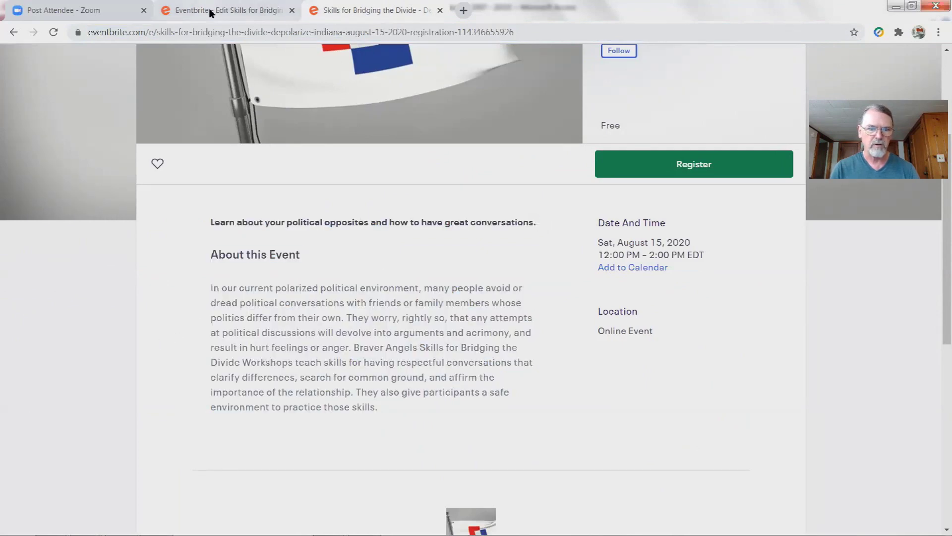
click(211, 12)
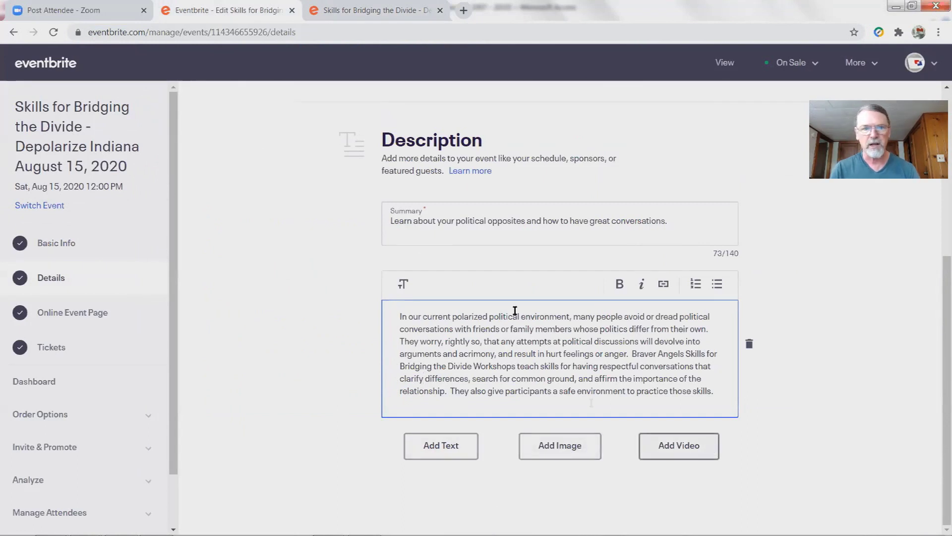
click(376, 12)
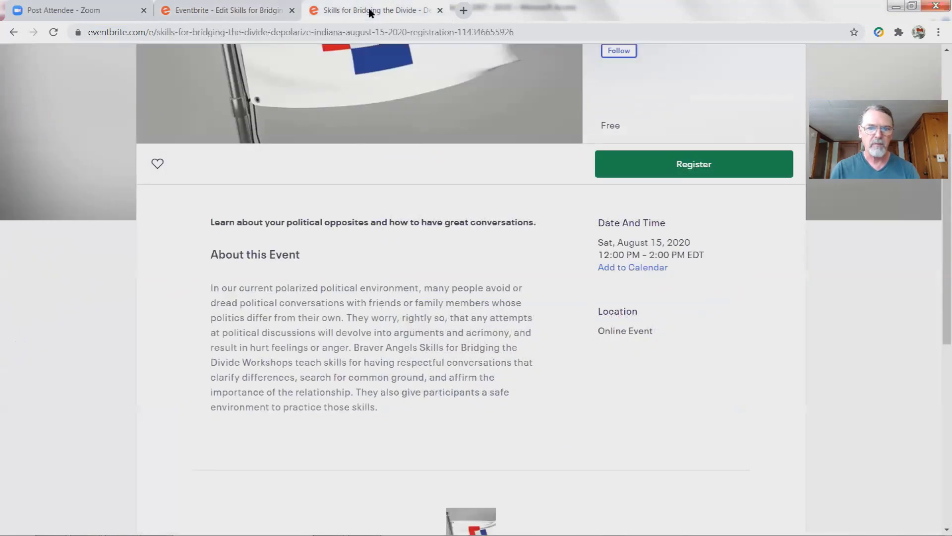
click(716, 170)
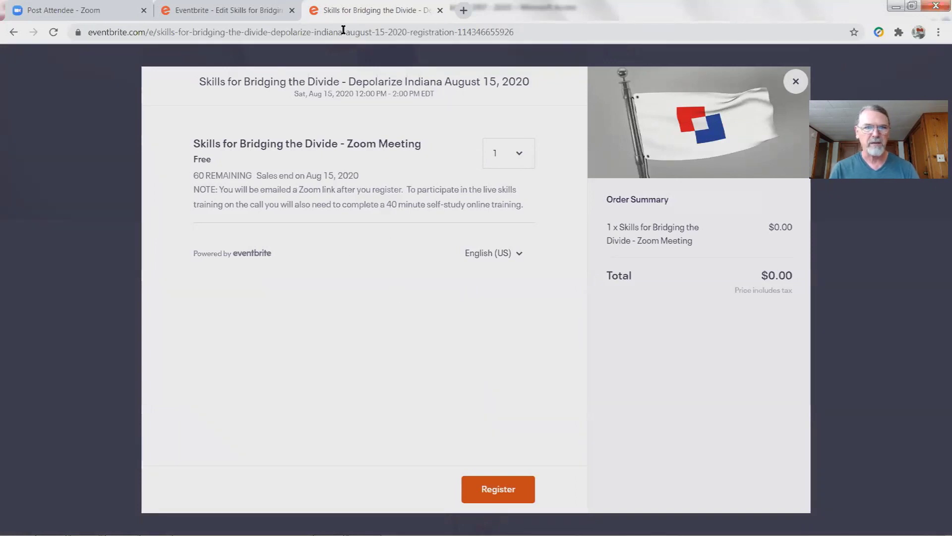
click(219, 14)
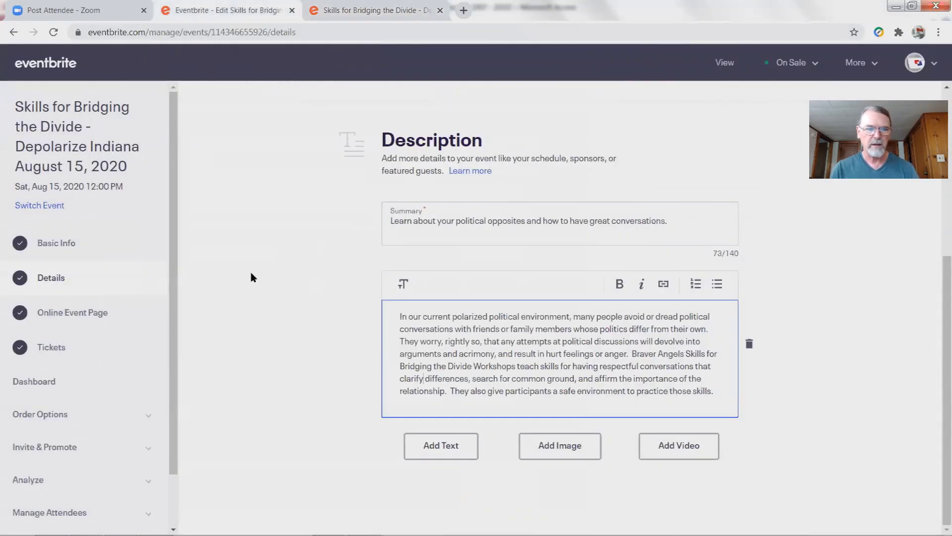
- Review the Zoom Meeting ticket's name and advanced settings in its edit panel
click(55, 349)
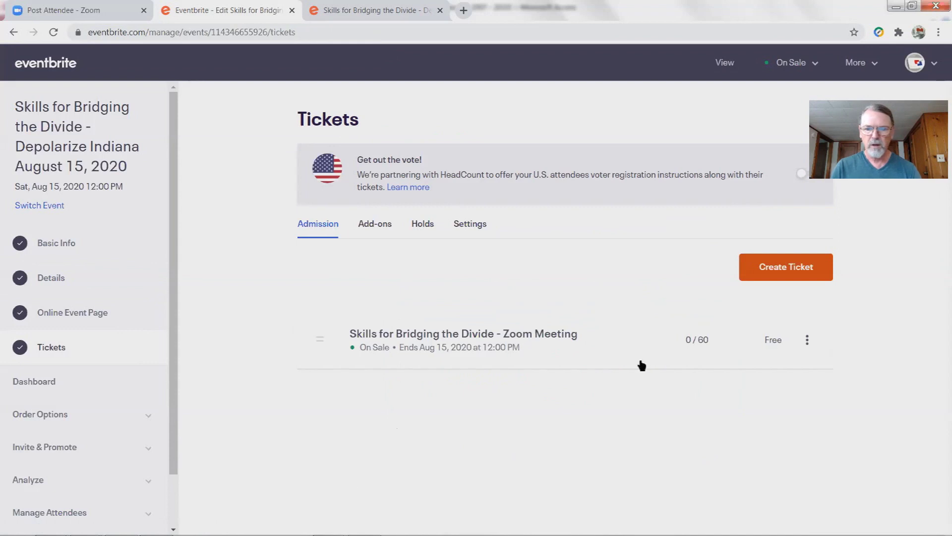
click(807, 340)
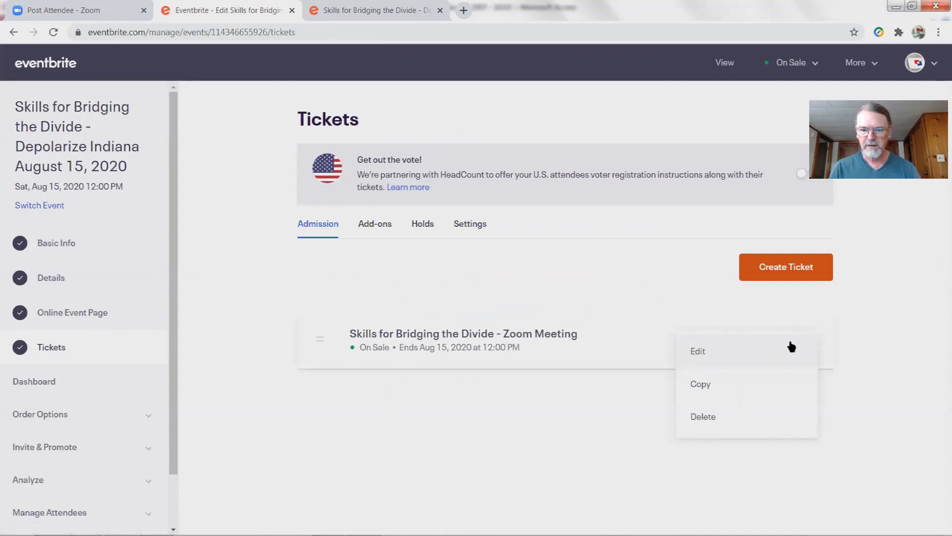
click(714, 357)
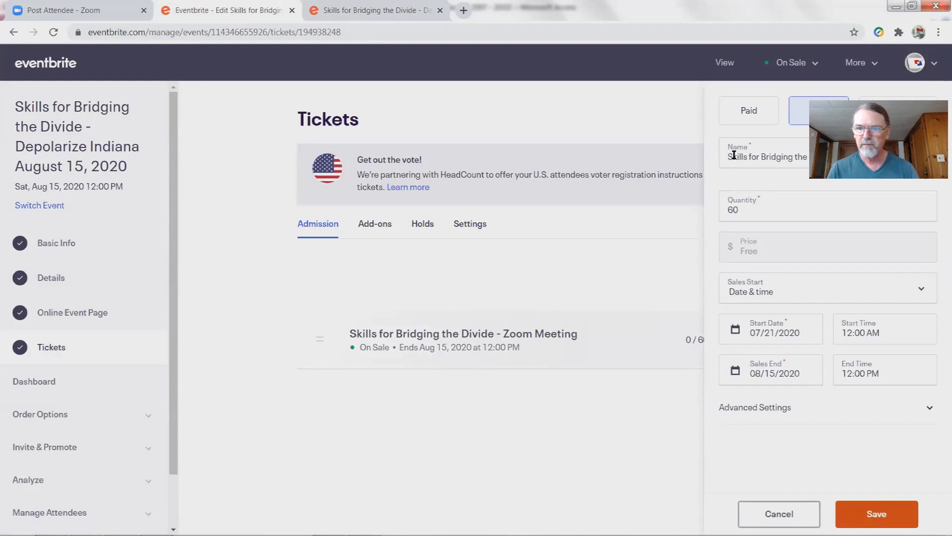
drag(896, 157, 734, 157)
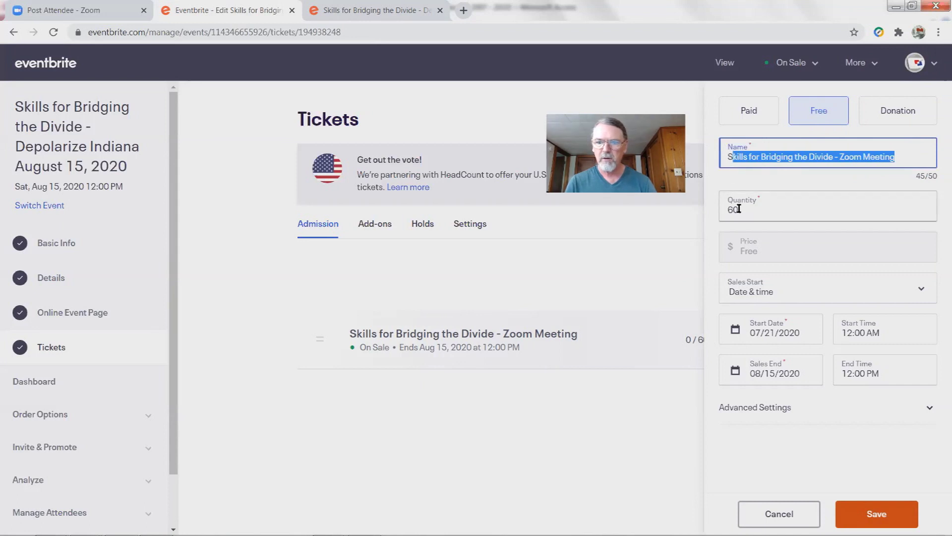
click(739, 408)
scroll(793, 359, down, 5)
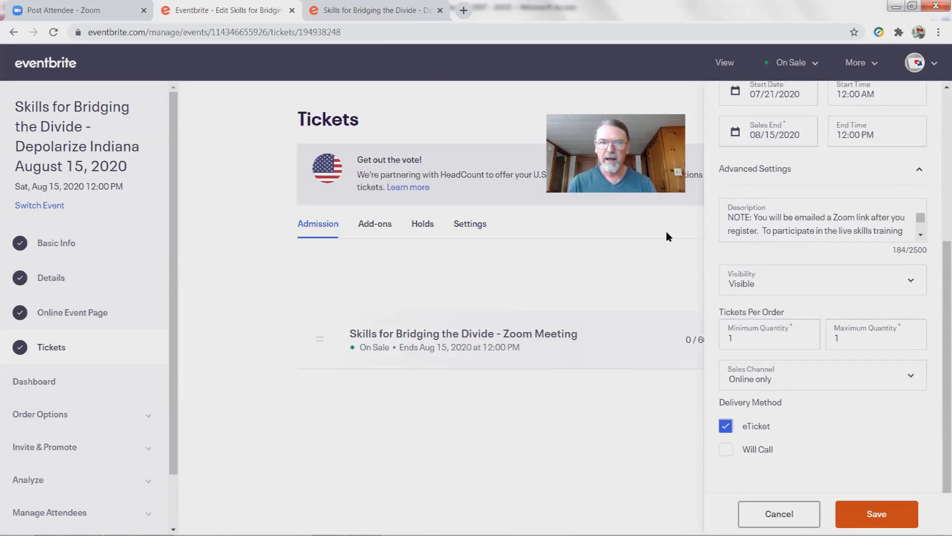
- Register for one free ticket on the public event page, keeping quantity 1
click(309, 15)
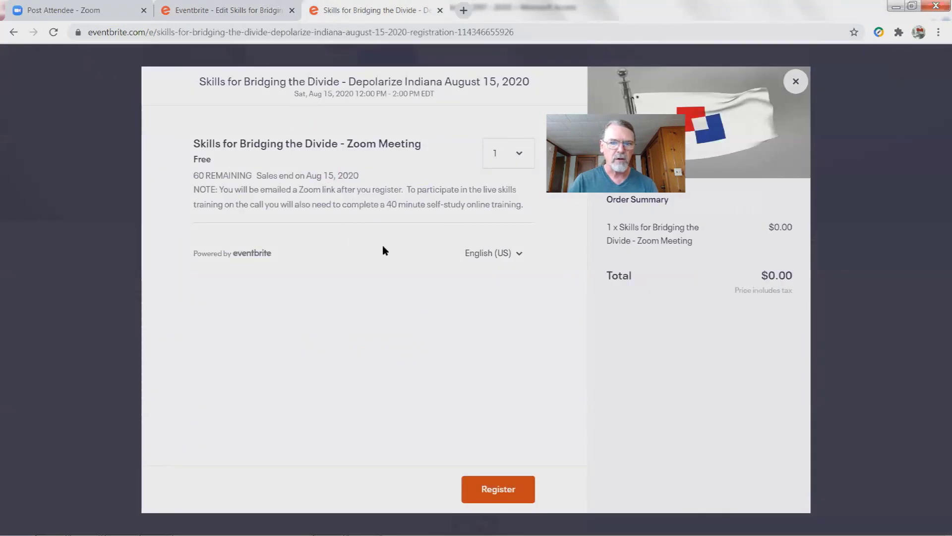
click(514, 153)
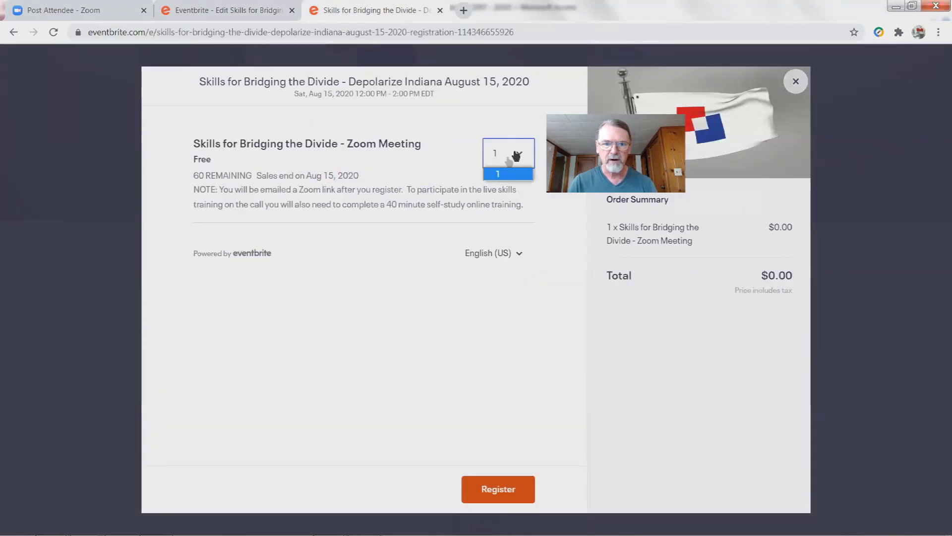
click(519, 153)
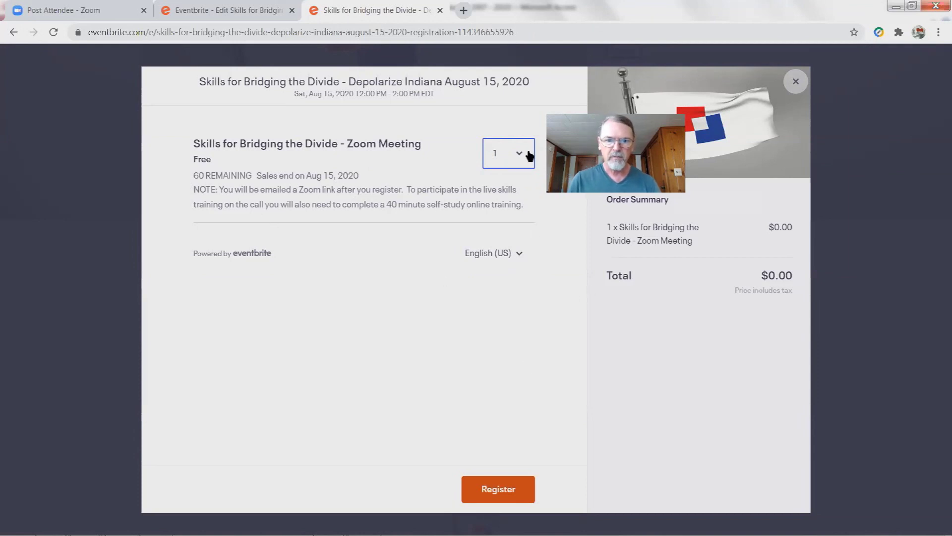
click(514, 490)
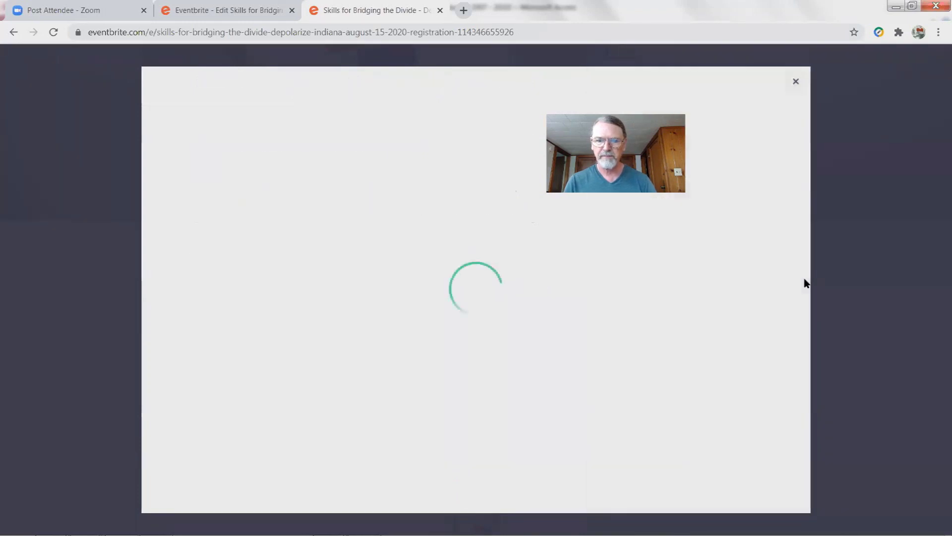
click(233, 177)
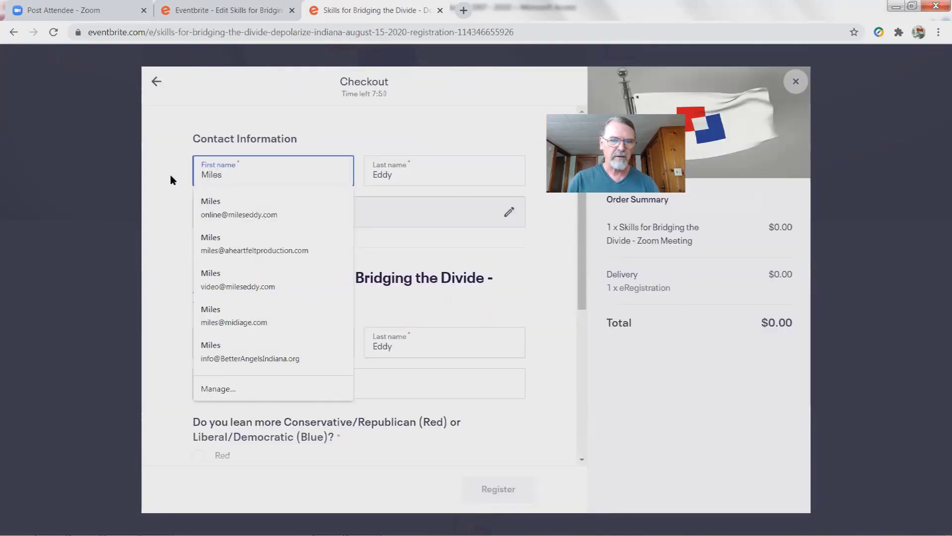
click(171, 181)
click(233, 167)
click(418, 169)
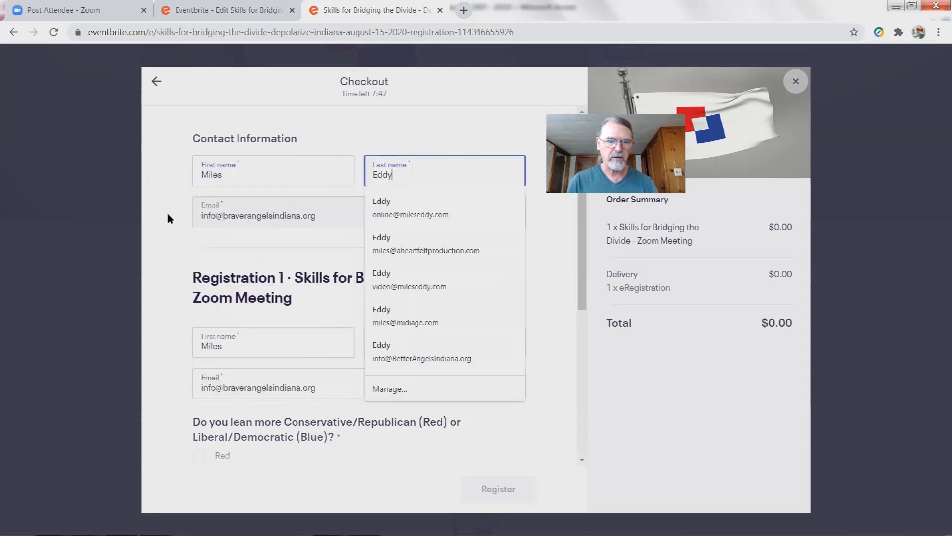
click(251, 214)
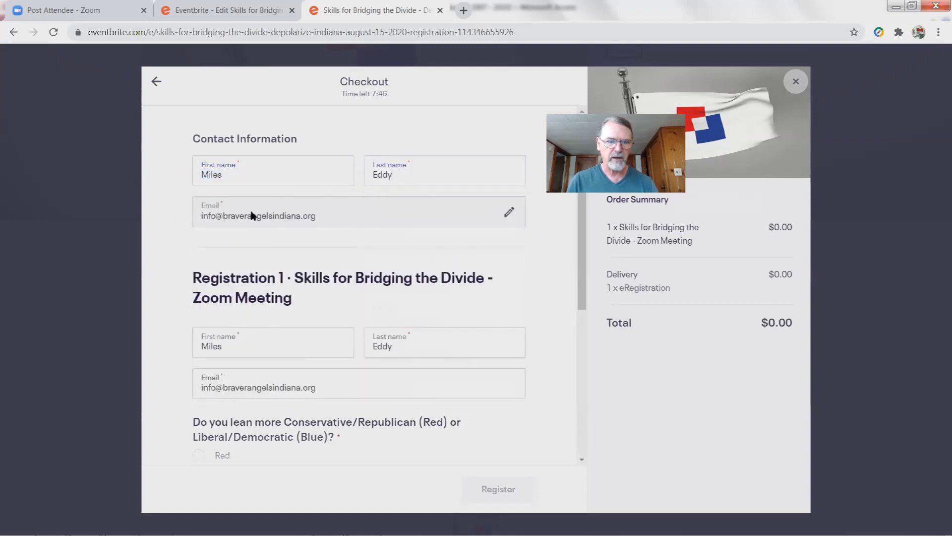
click(510, 215)
click(246, 165)
key(Tab)
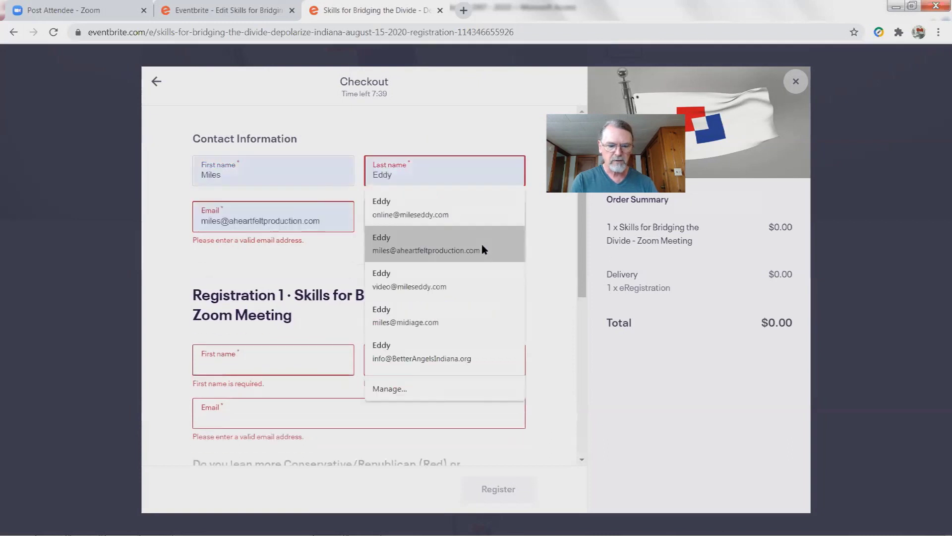
key(Tab)
text(onl)
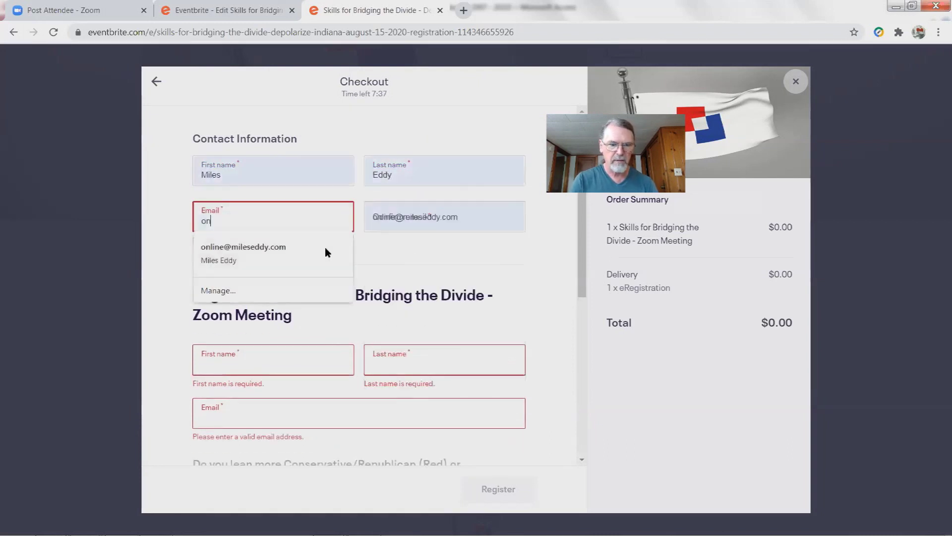
click(283, 258)
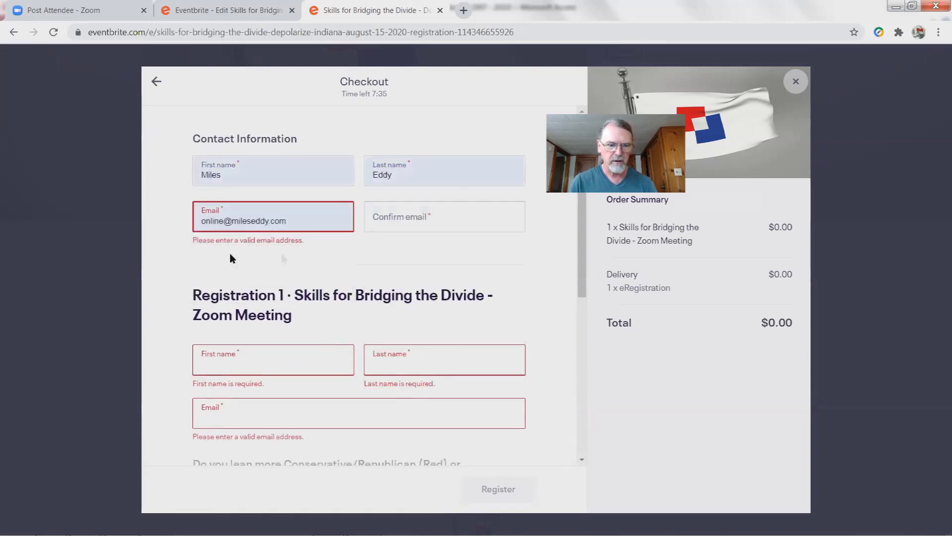
click(258, 350)
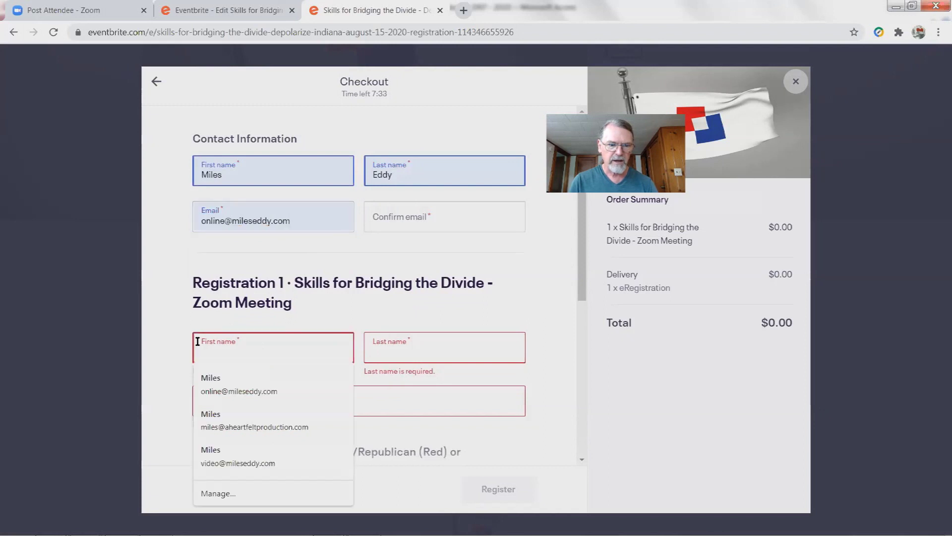
scroll(170, 340, down, 3)
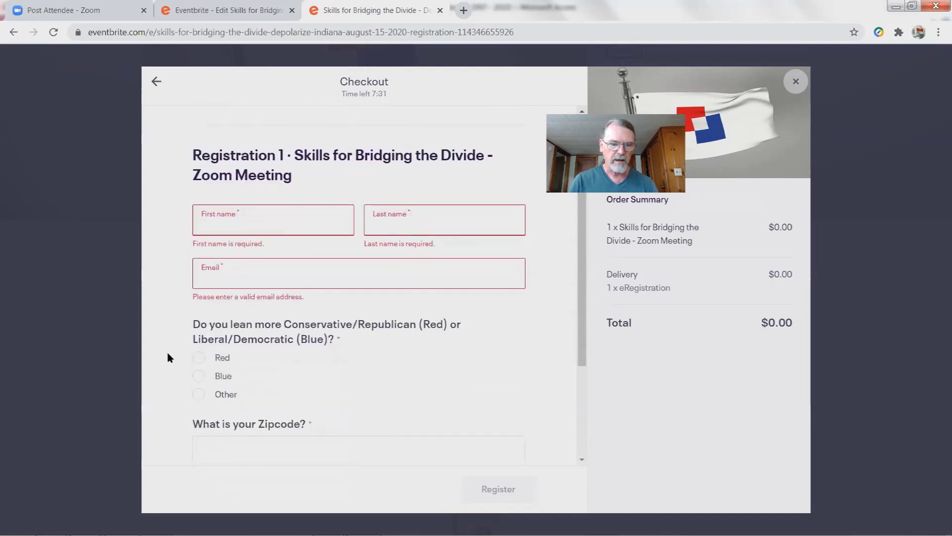
scroll(171, 342, down, 3)
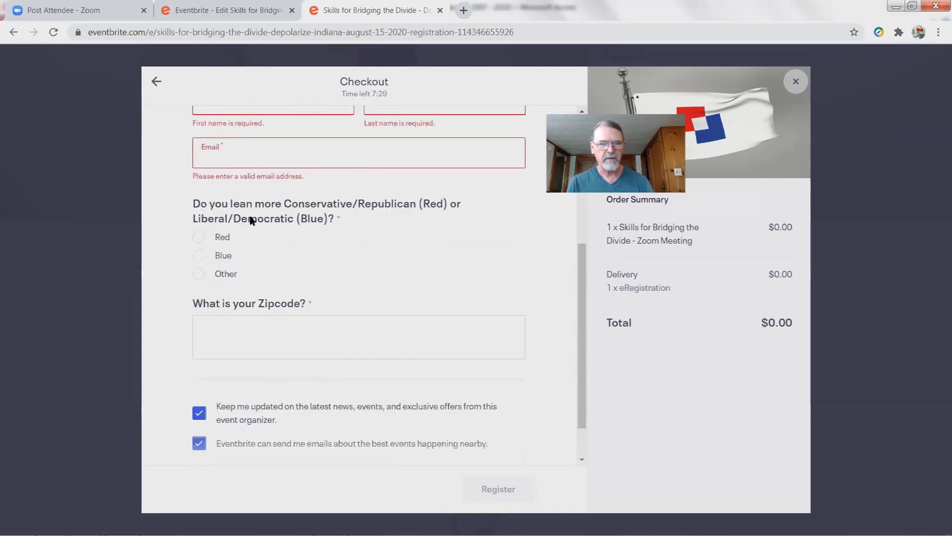
drag(195, 204, 367, 229)
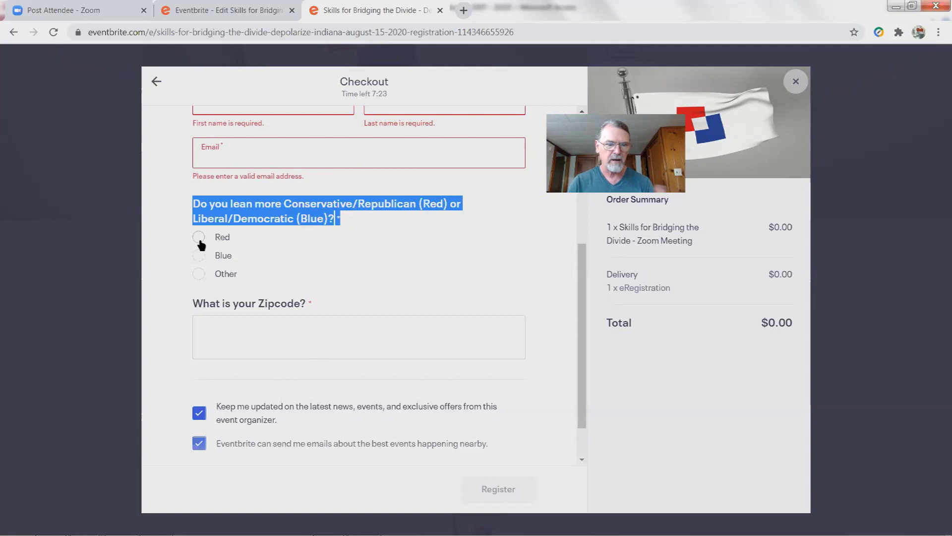
click(215, 324)
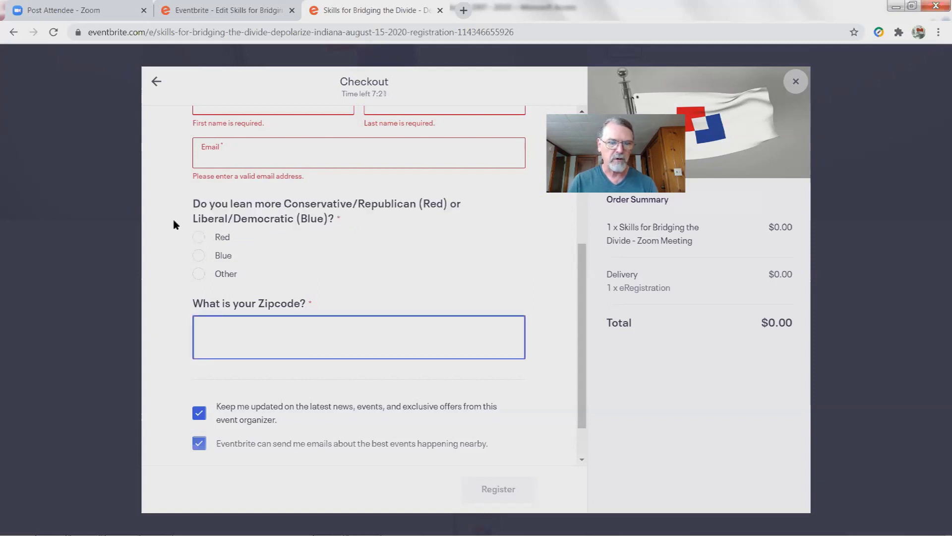
scroll(178, 193, up, 4)
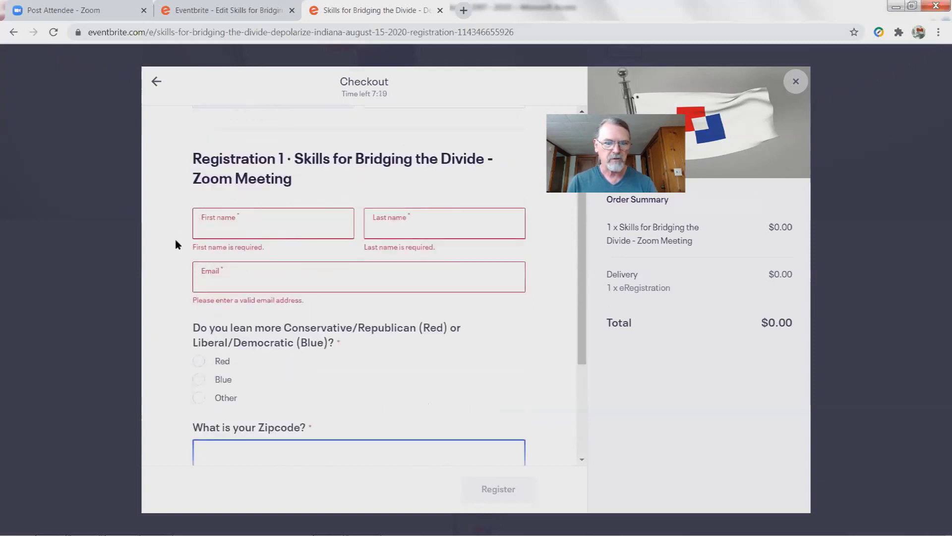
scroll(176, 243, up, 1)
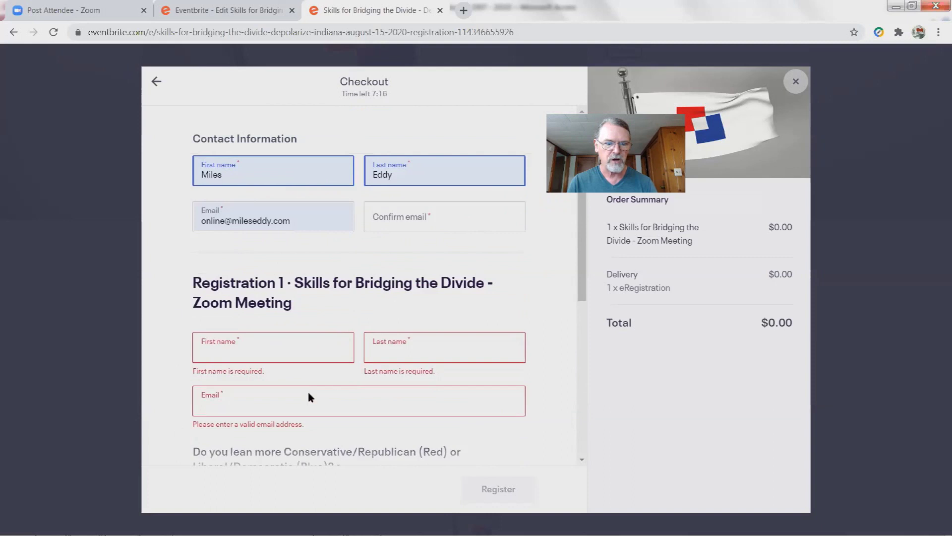
click(192, 11)
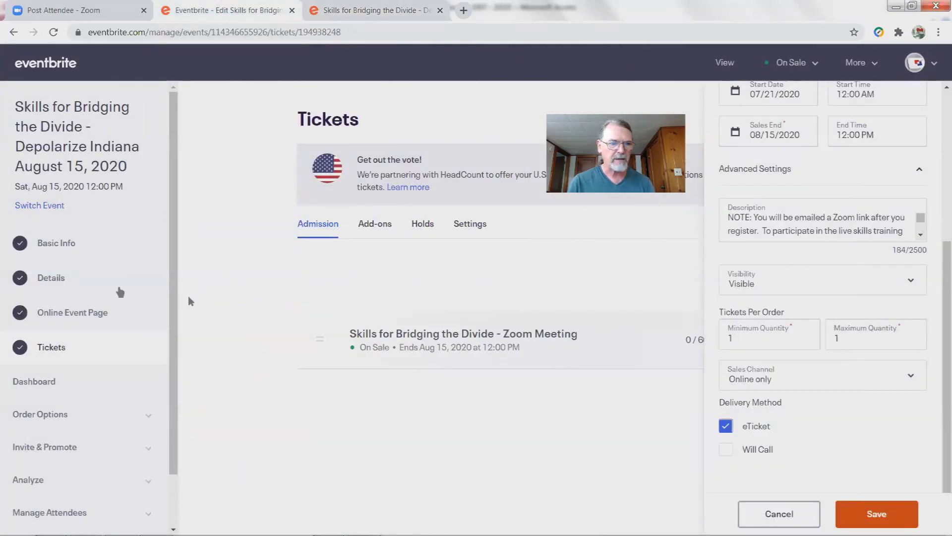
- Open Order Options > Order Form and review which ticket and questions it covers
click(59, 416)
scroll(123, 463, down, 3)
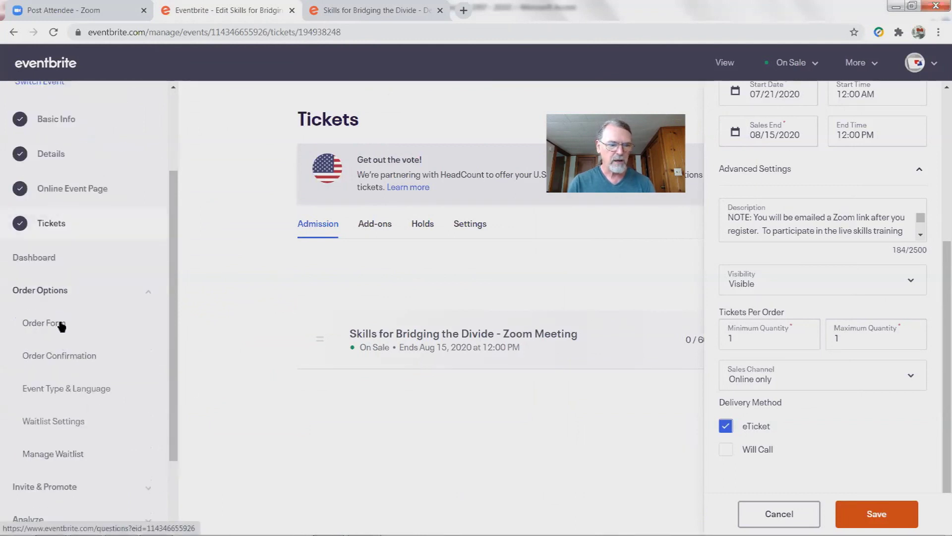
click(61, 323)
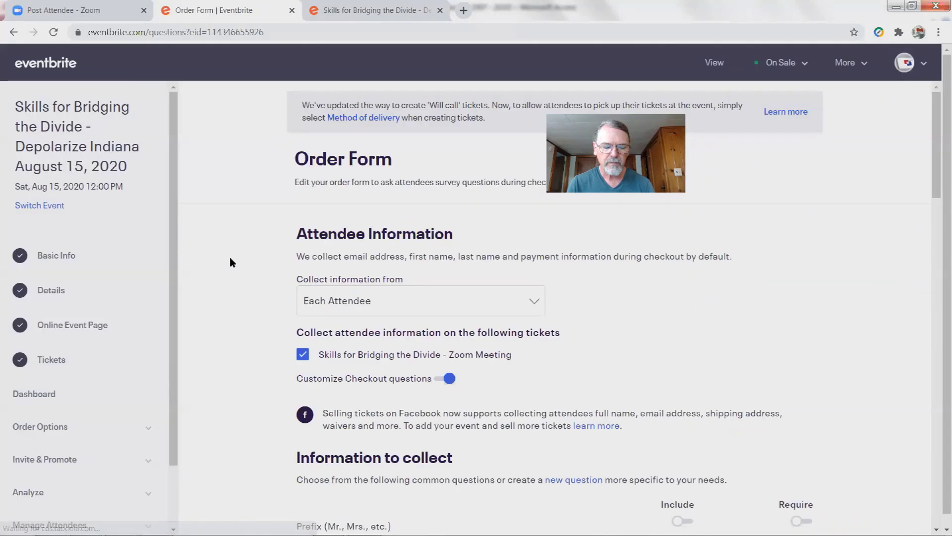
scroll(219, 339, down, 3)
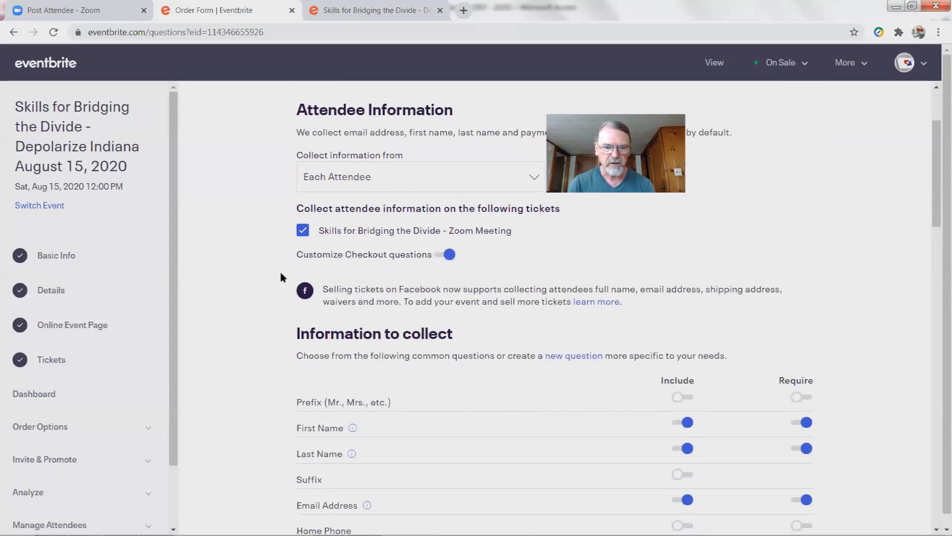
drag(512, 231, 318, 230)
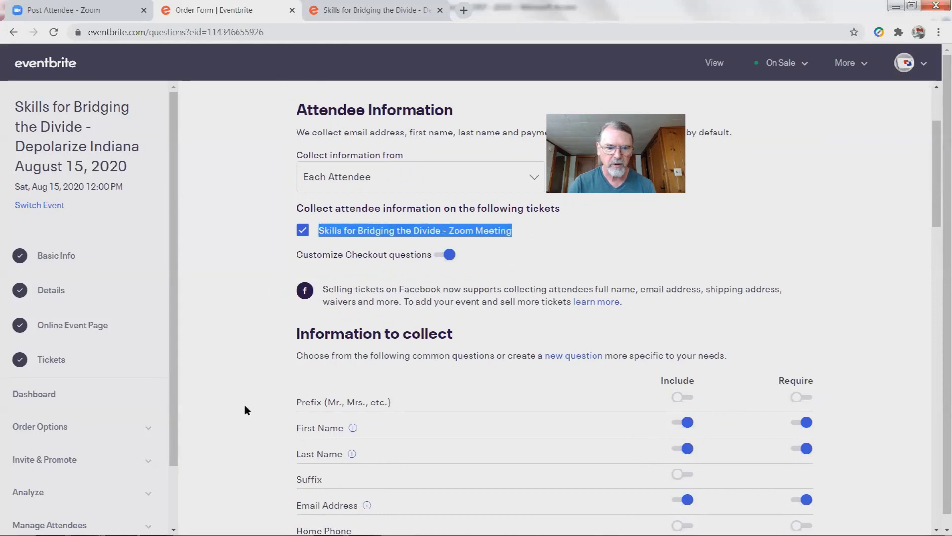
scroll(245, 405, down, 2)
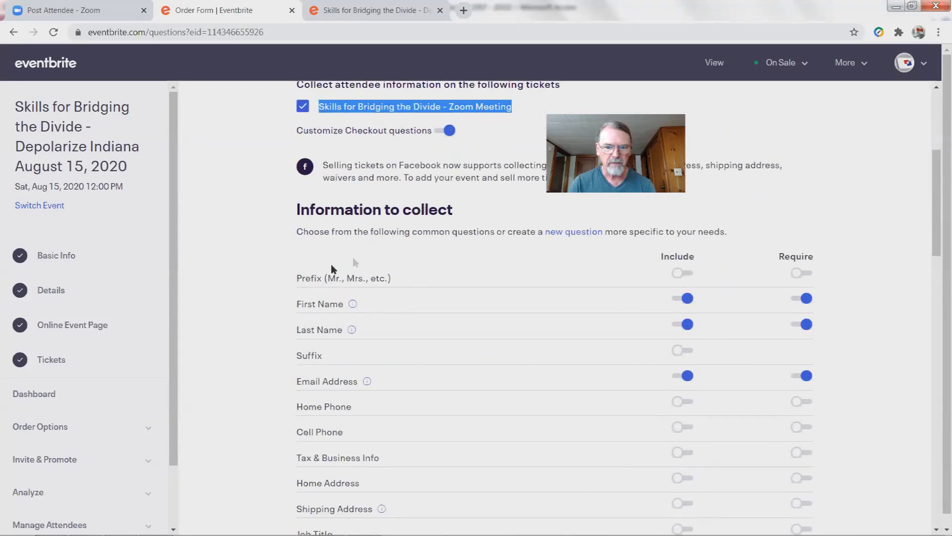
scroll(212, 409, down, 6)
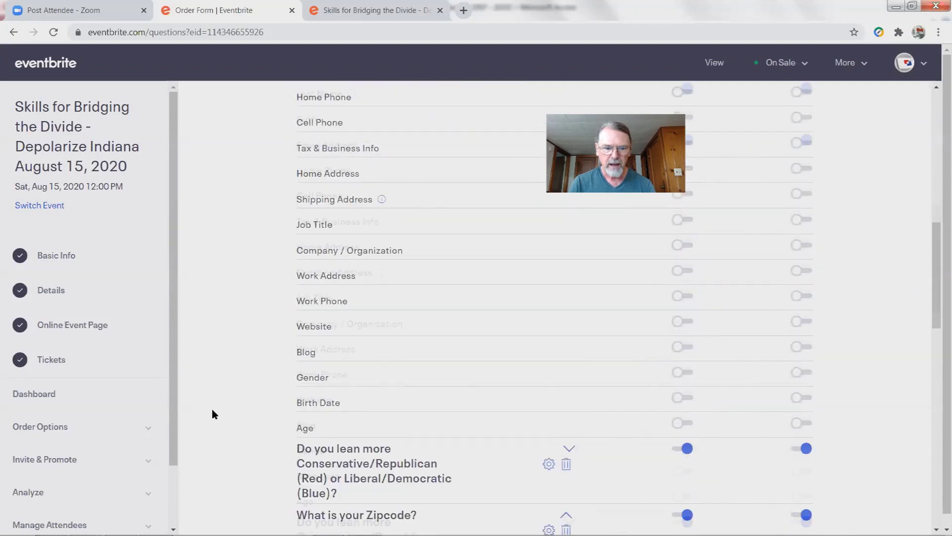
scroll(213, 405, down, 3)
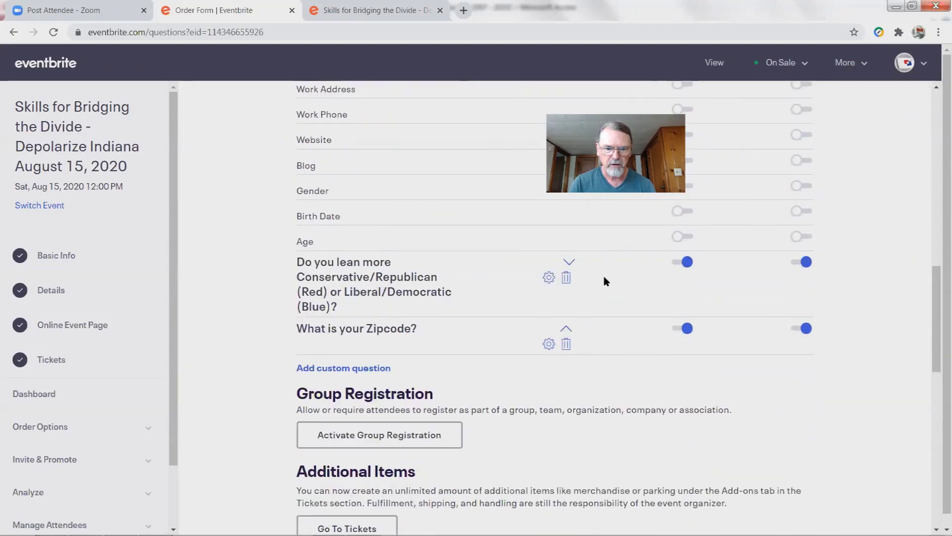
scroll(263, 259, up, 10)
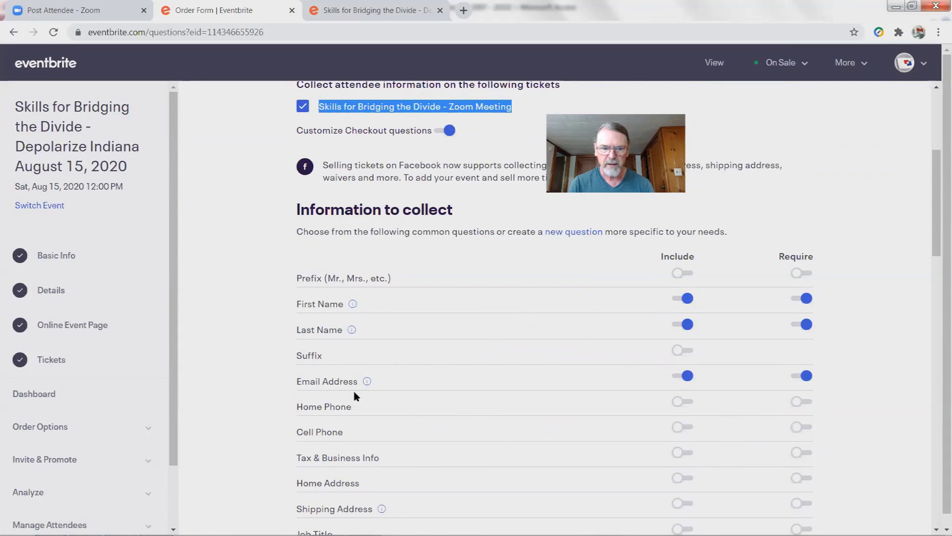
- Confirm First Name can't be turned off by dismissing the required-fields warning, then go back to checkout
click(690, 299)
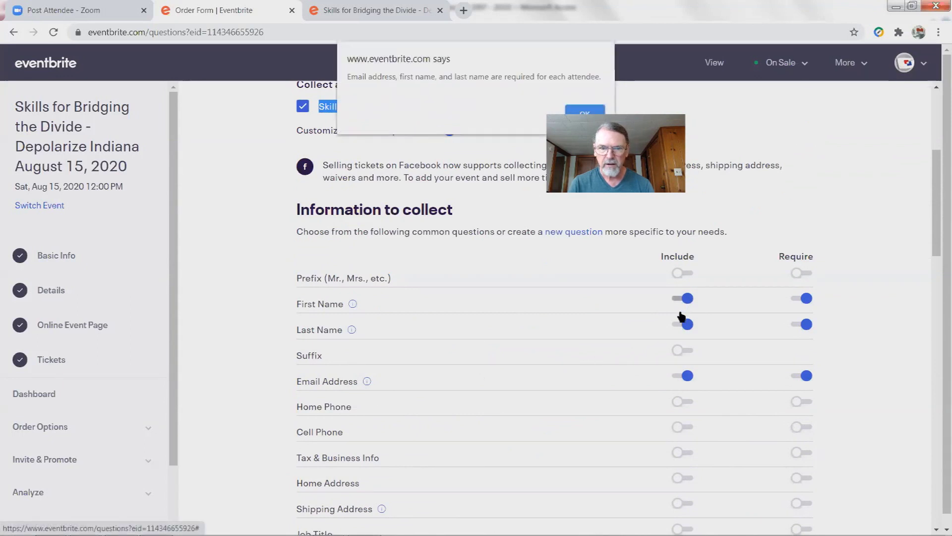
key(Return)
scroll(245, 379, up, 1)
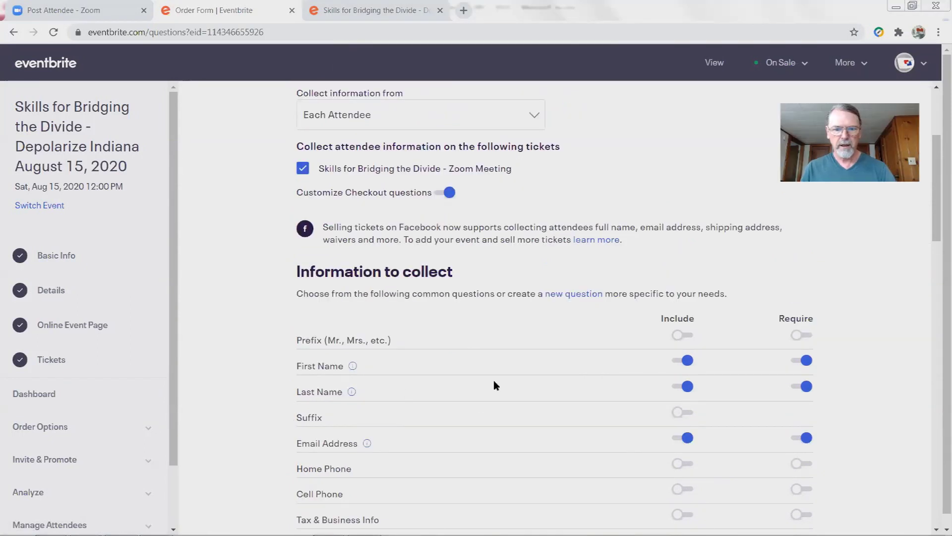
click(687, 362)
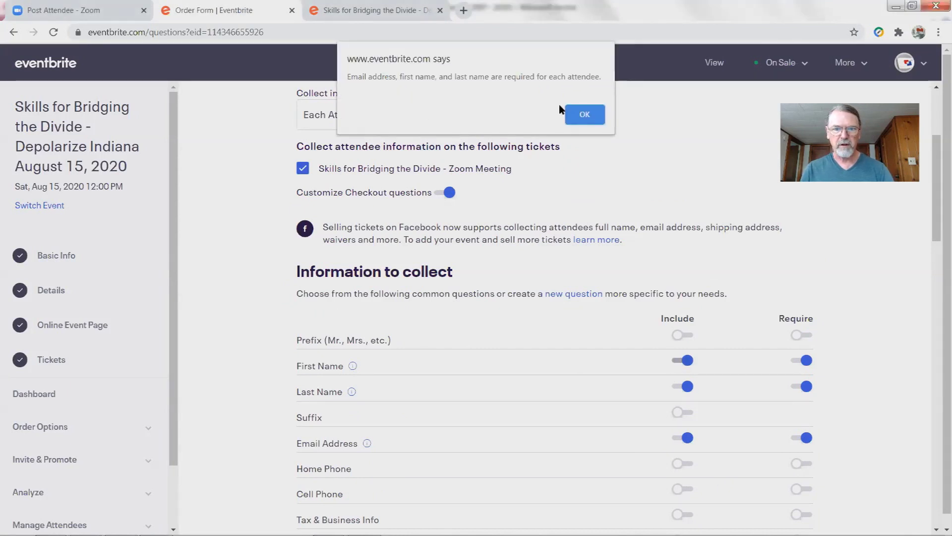
click(585, 116)
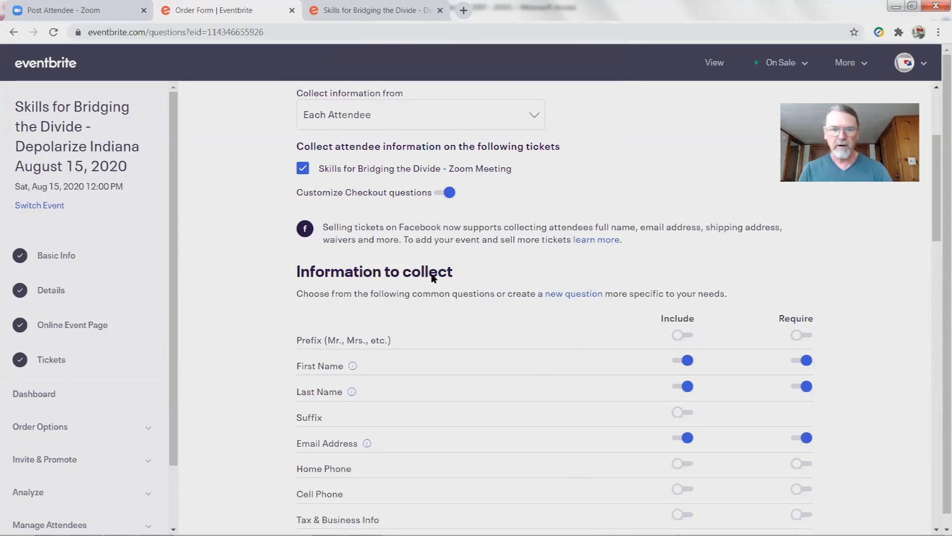
click(337, 15)
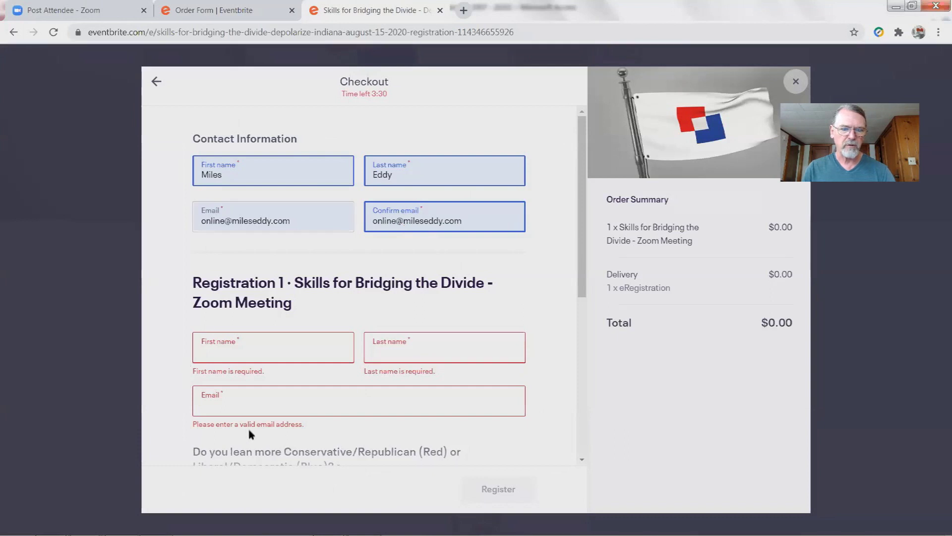
- Enter the attendee's first and last name and choose the saved email address from autofill
scroll(242, 422, down, 3)
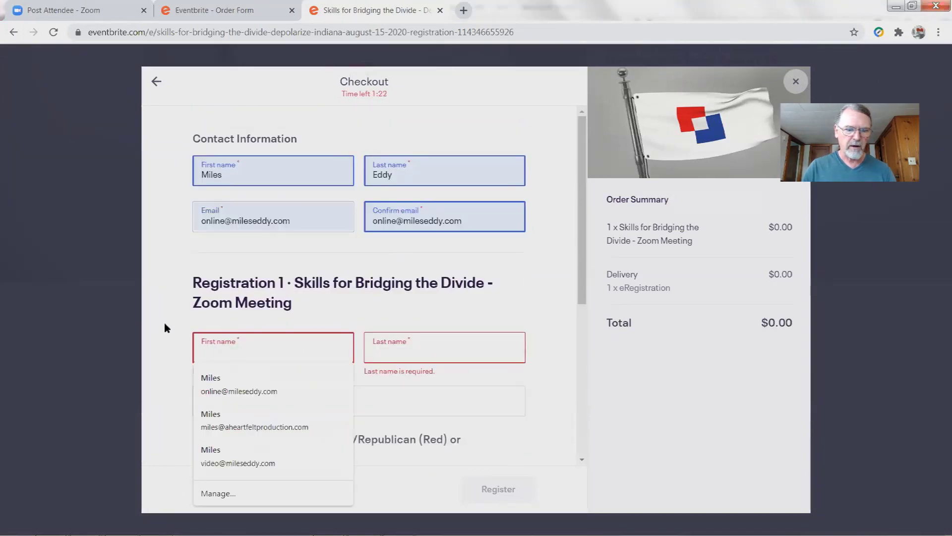
click(166, 327)
scroll(167, 377, down, 3)
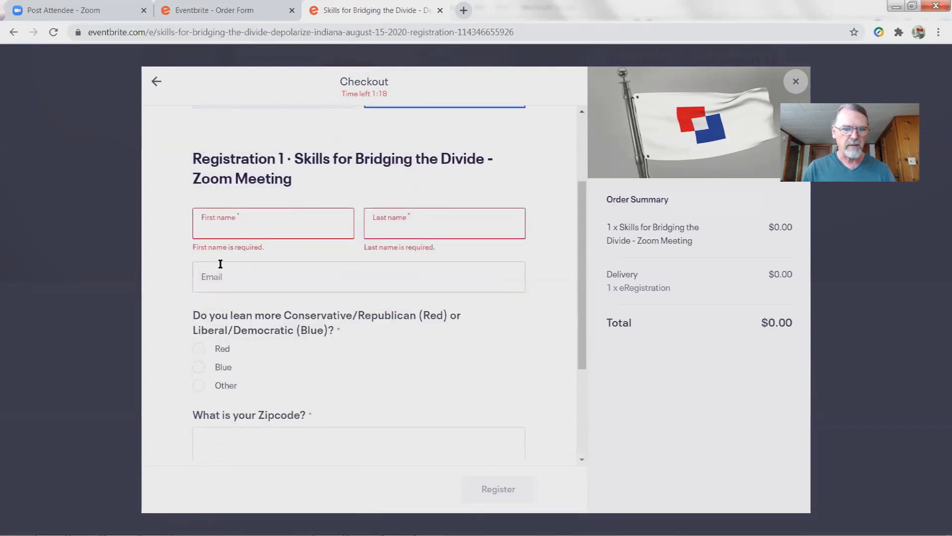
click(245, 229)
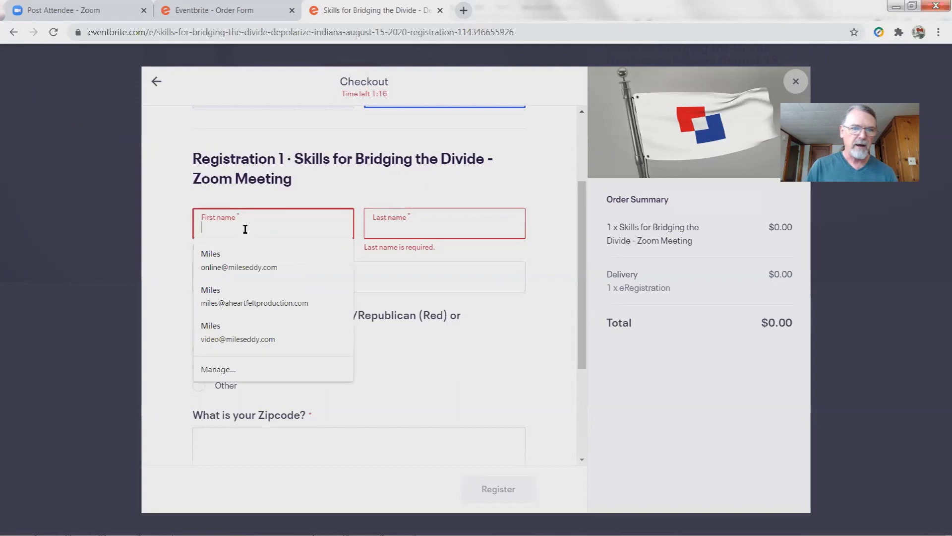
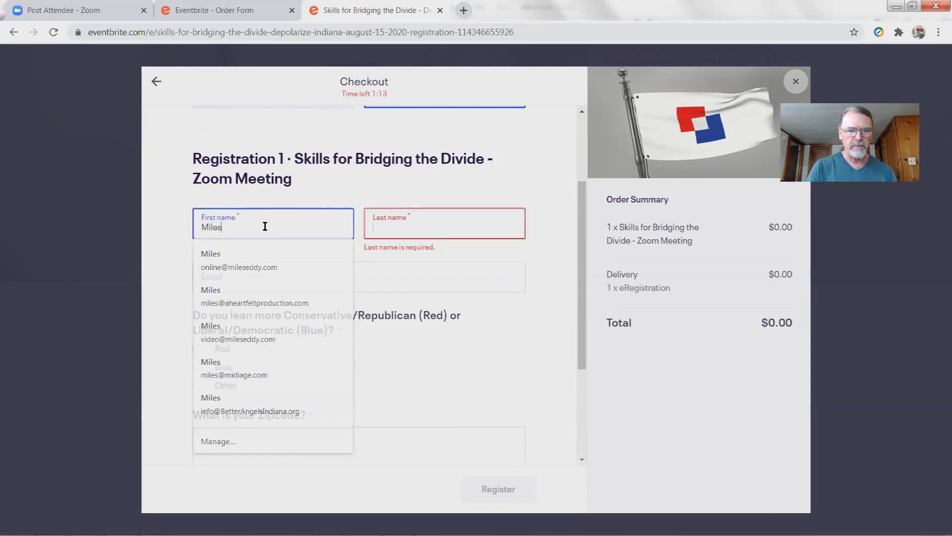
key(Tab)
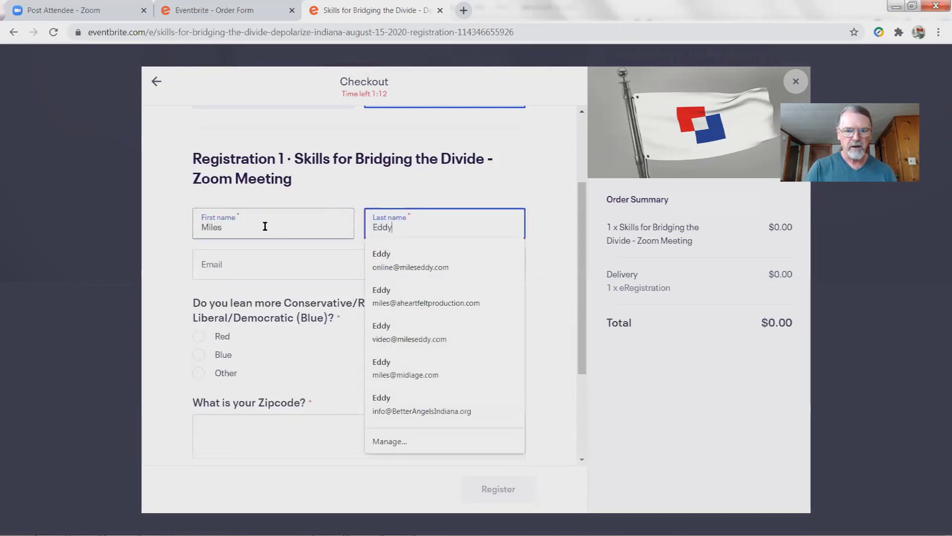
key(Tab)
text(online)
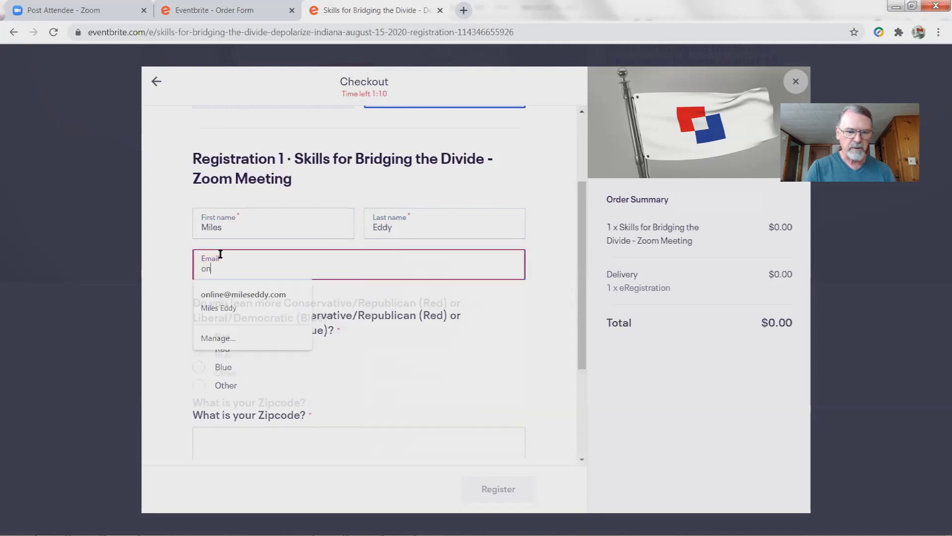
click(212, 294)
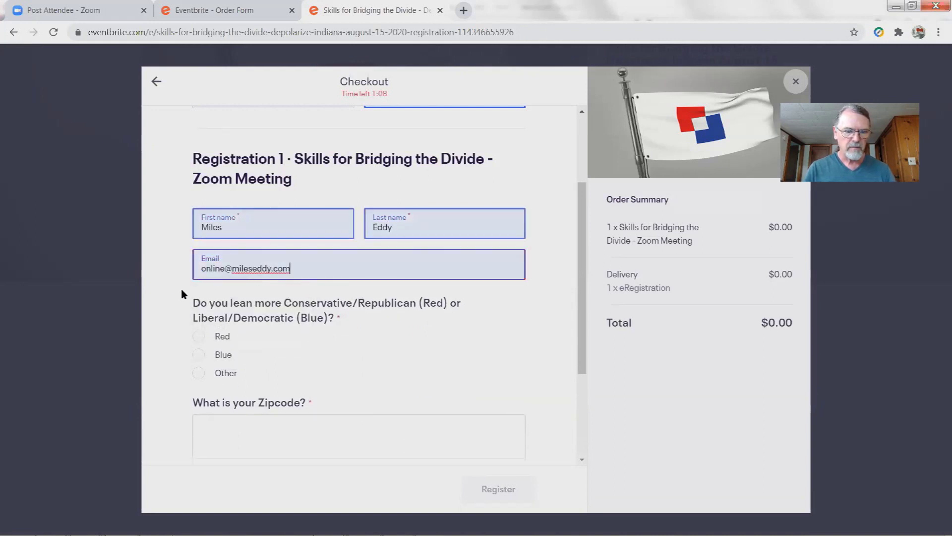
scroll(173, 331, down, 2)
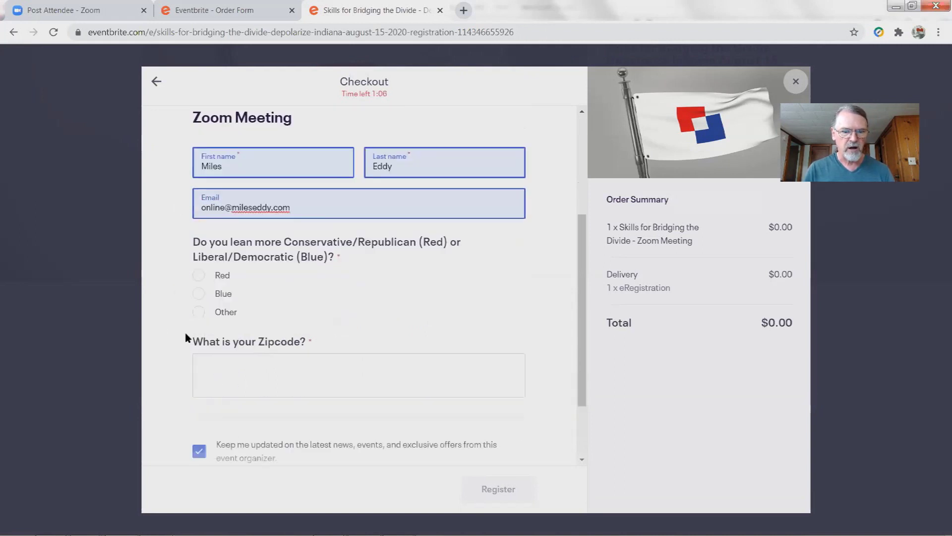
scroll(188, 345, up, 2)
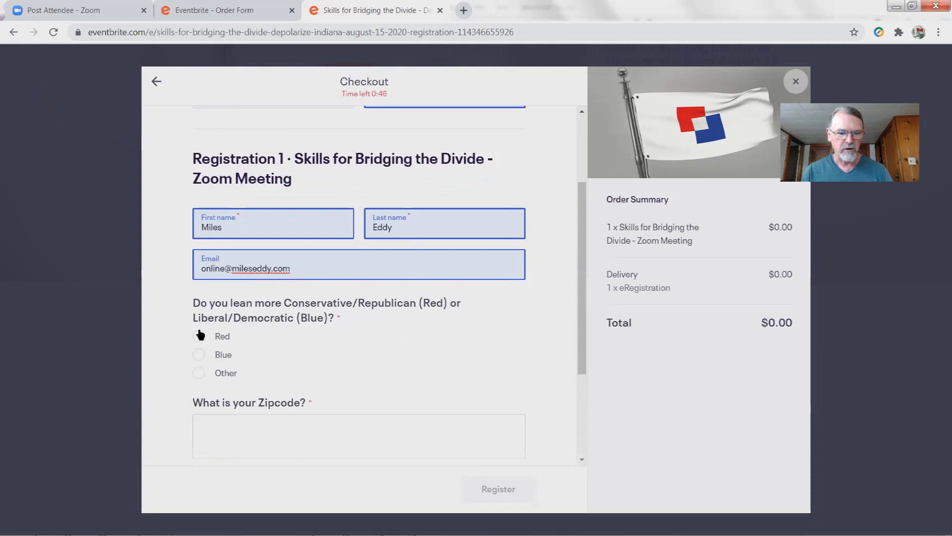
- Answer the political-leaning question with Other, enter the zip code, and submit the registration
click(198, 354)
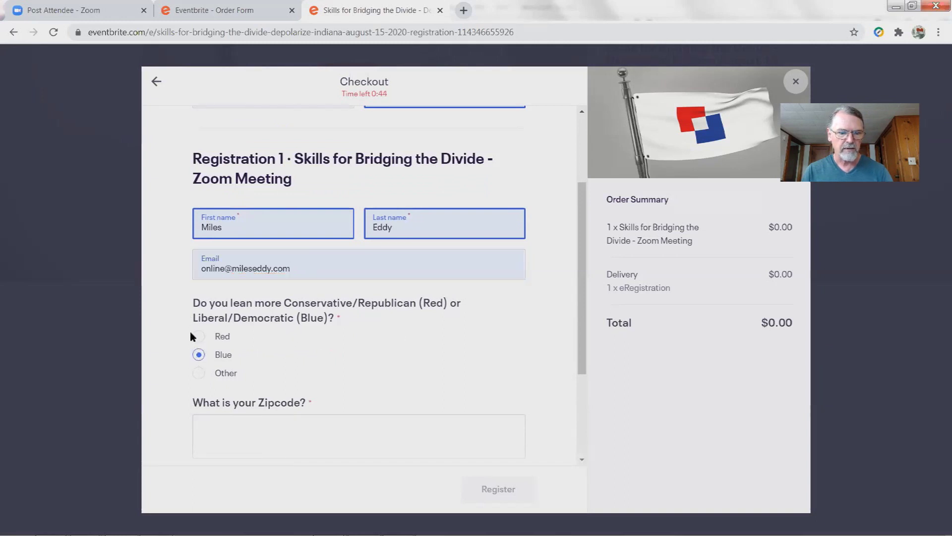
click(194, 338)
click(310, 407)
text(47401)
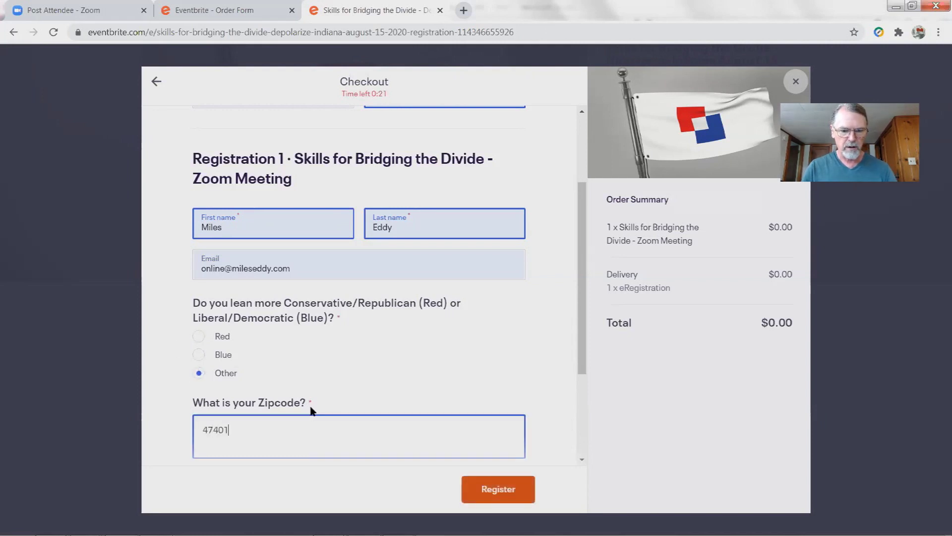
click(496, 491)
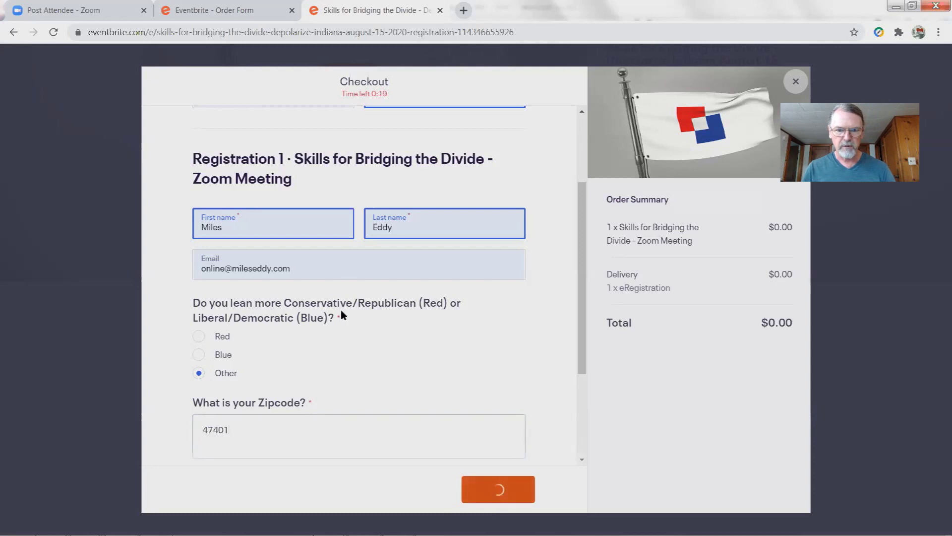
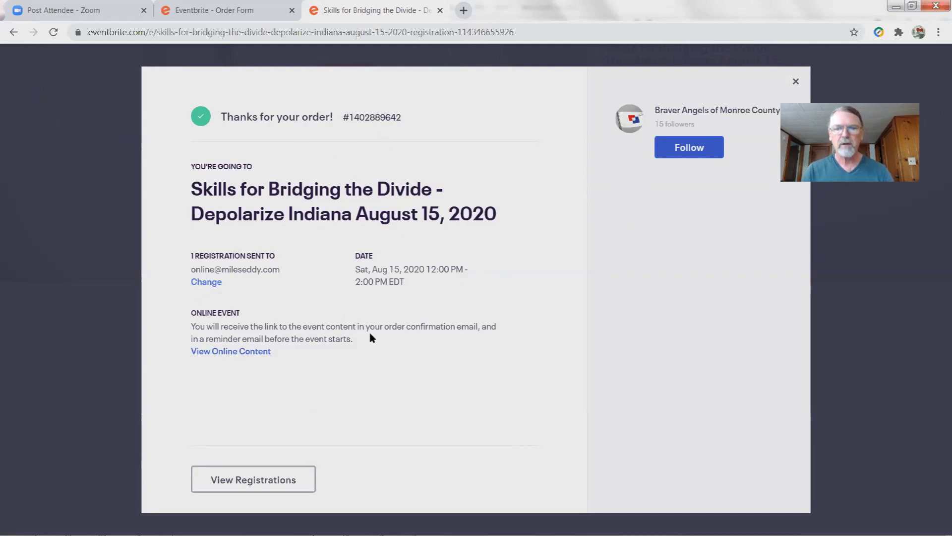
- Open the event's Order Confirmation settings under Order Options on the Order Form
click(207, 10)
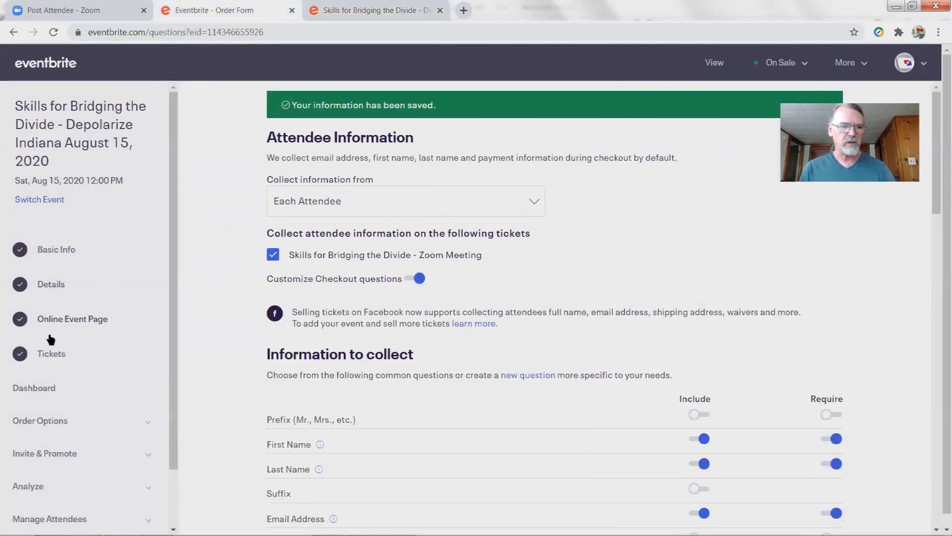
click(50, 422)
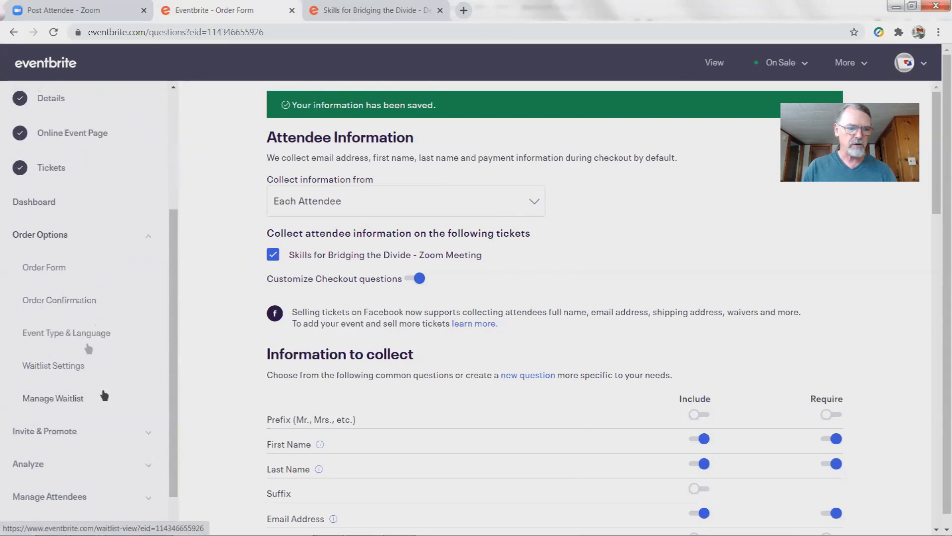
click(78, 301)
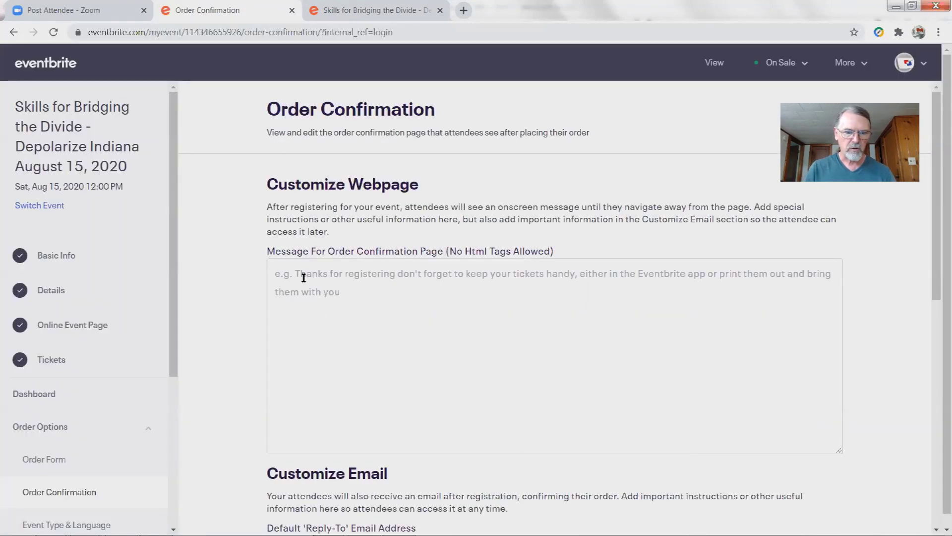
- Review the confirmation webpage and email messages, then return to the thank-you page
click(304, 278)
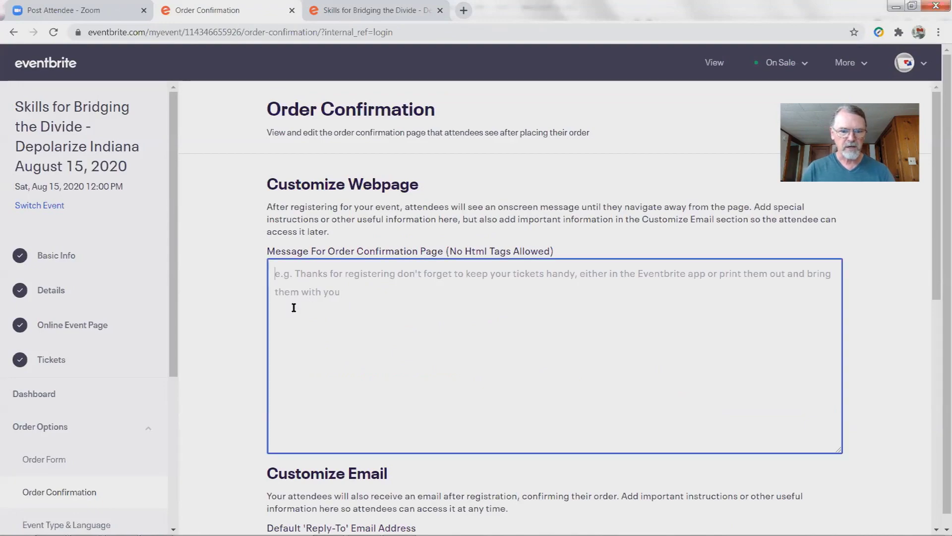
scroll(236, 394, down, 5)
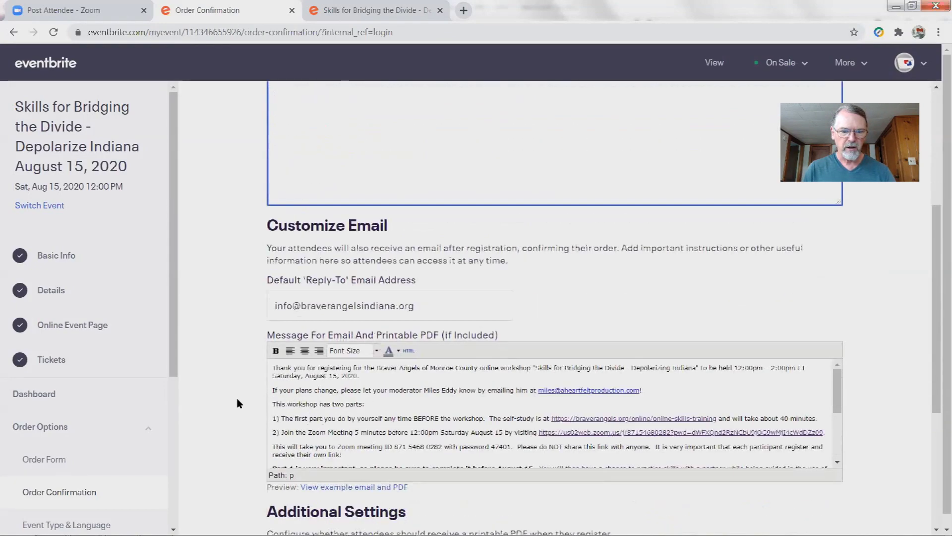
scroll(236, 395, up, 5)
scroll(206, 380, down, 5)
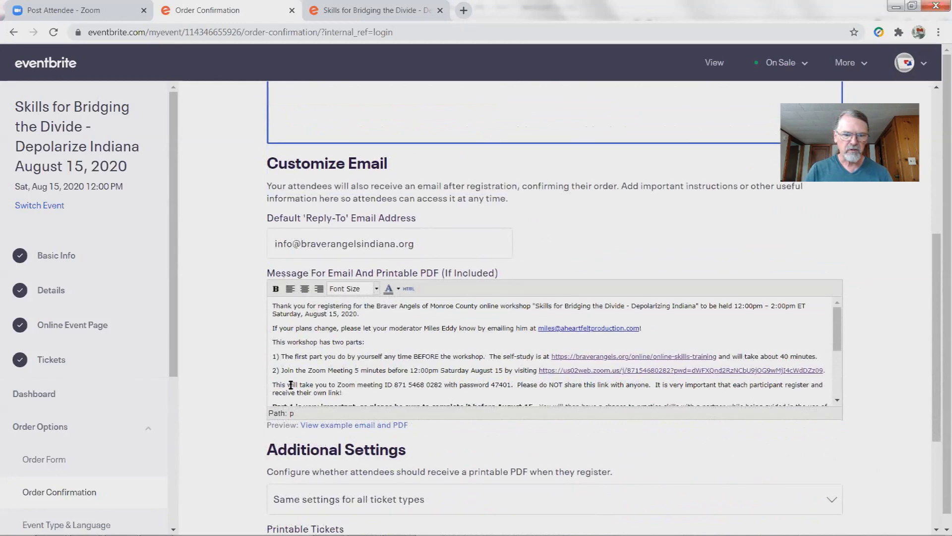
click(312, 353)
scroll(232, 263, up, 5)
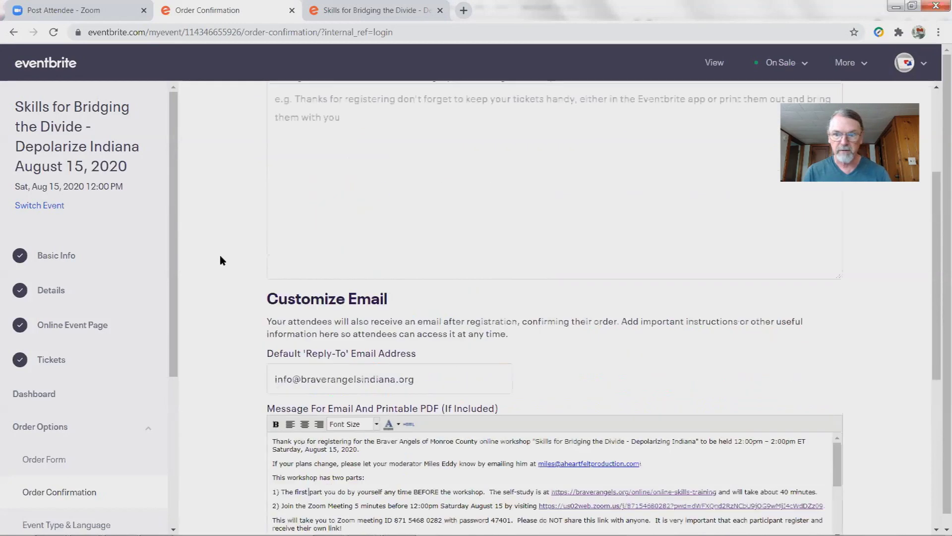
click(313, 276)
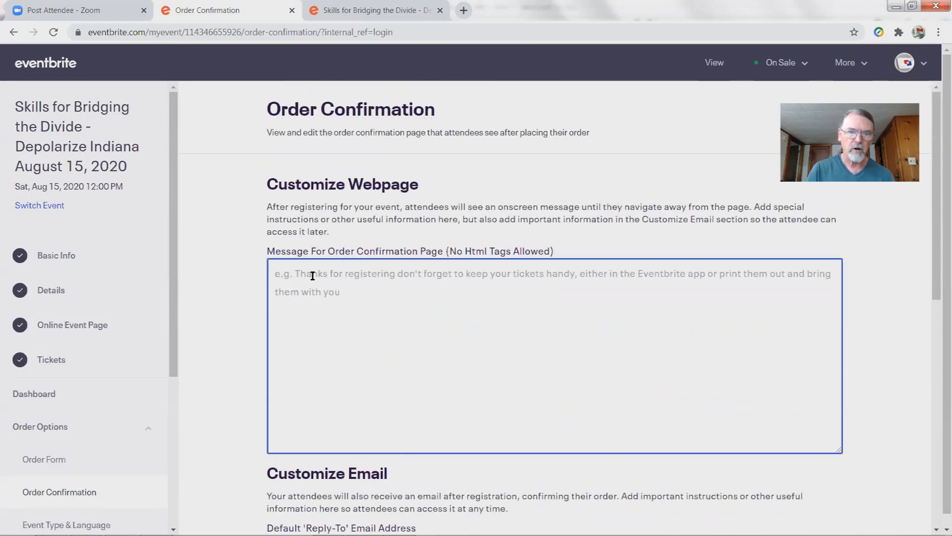
click(340, 14)
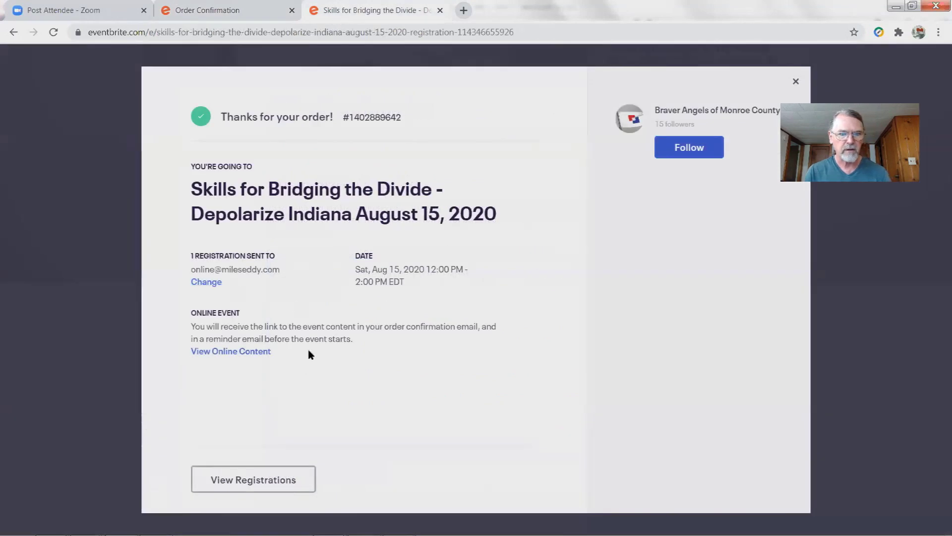
- View the attendee online content page, then open the Online Event Page editor showing the Zoom livestream
click(214, 352)
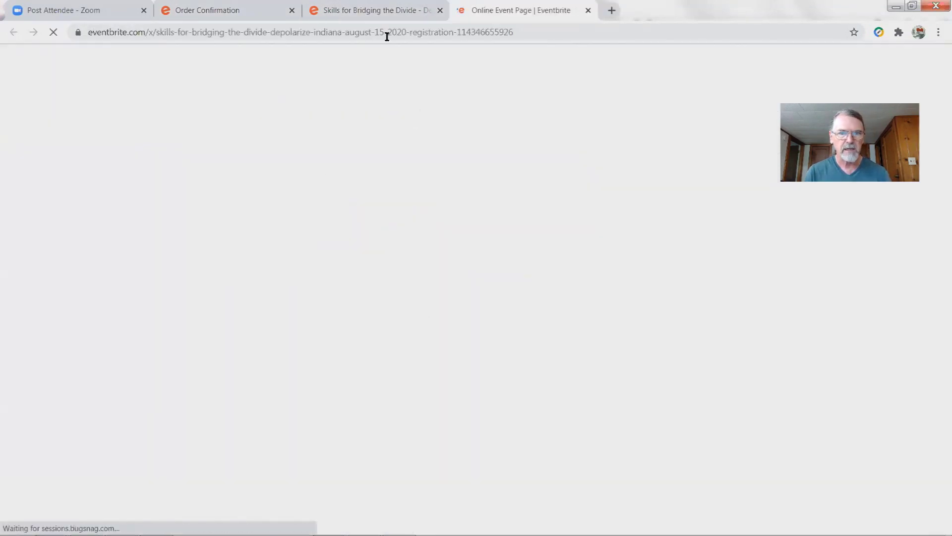
scroll(258, 344, down, 8)
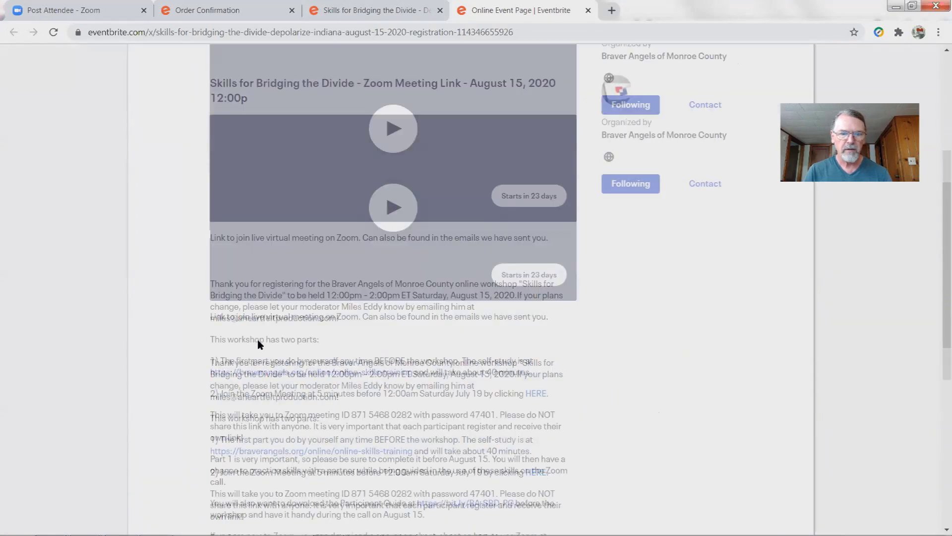
click(206, 10)
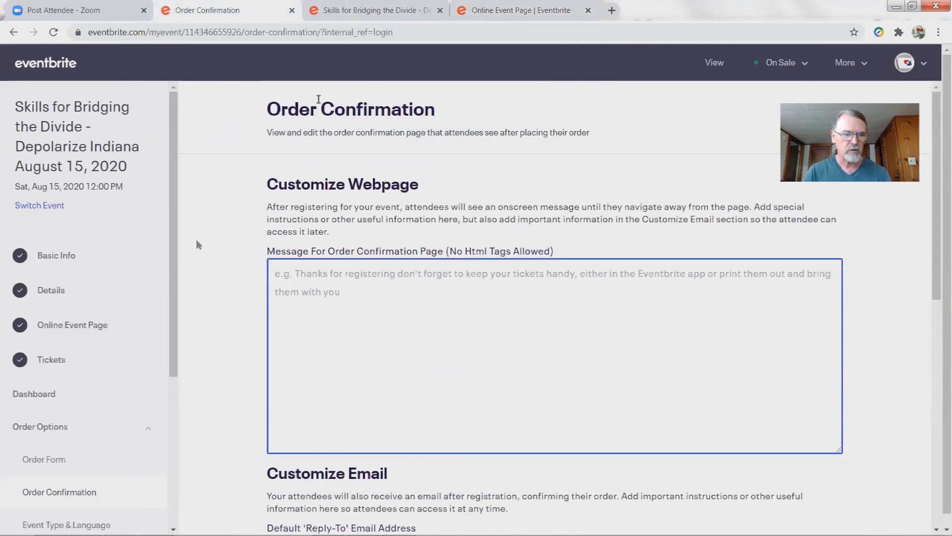
click(47, 331)
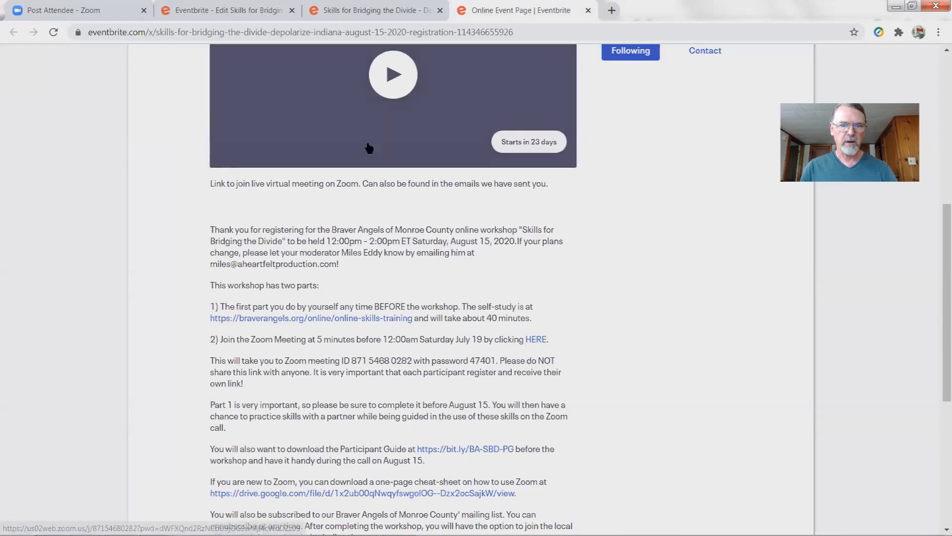
scroll(289, 282, up, 5)
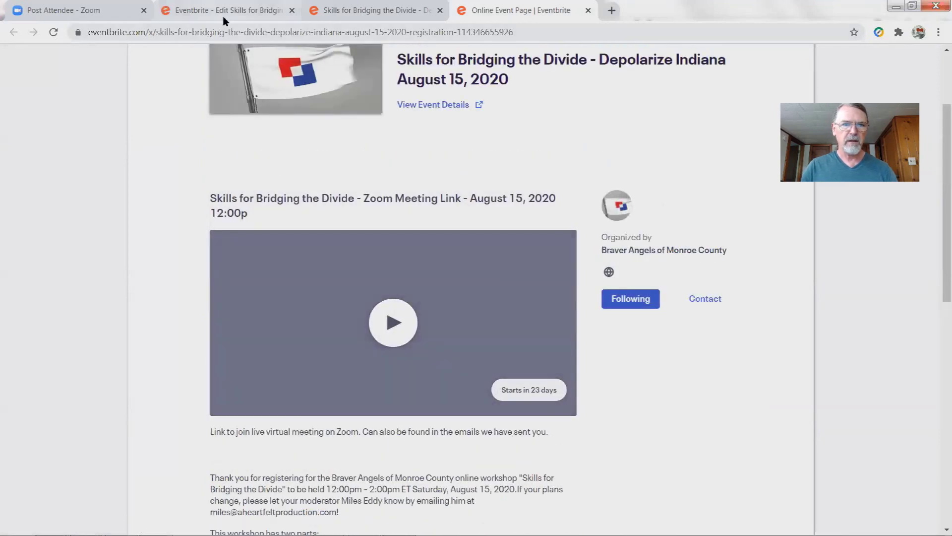
click(219, 15)
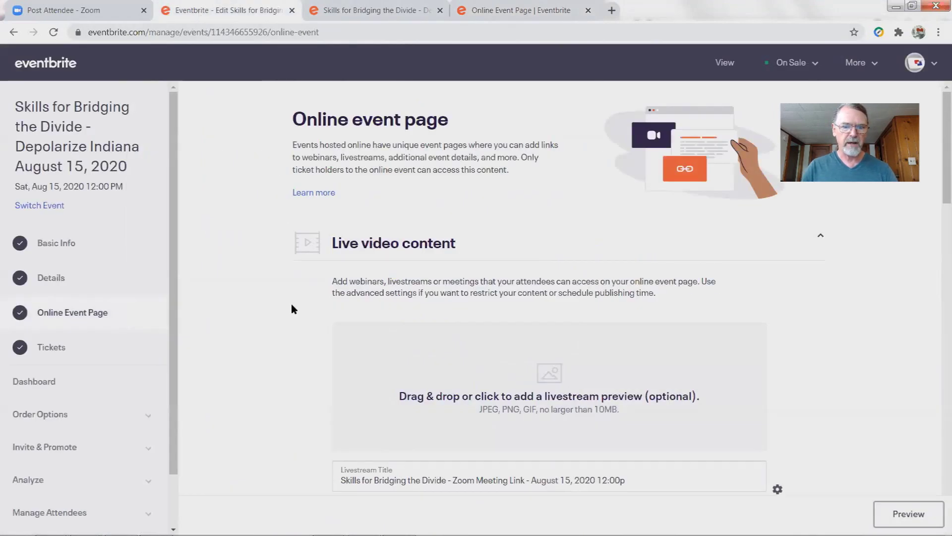
- Inspect the Zoom livestream link and its description in the online event page editor
scroll(293, 309, down, 6)
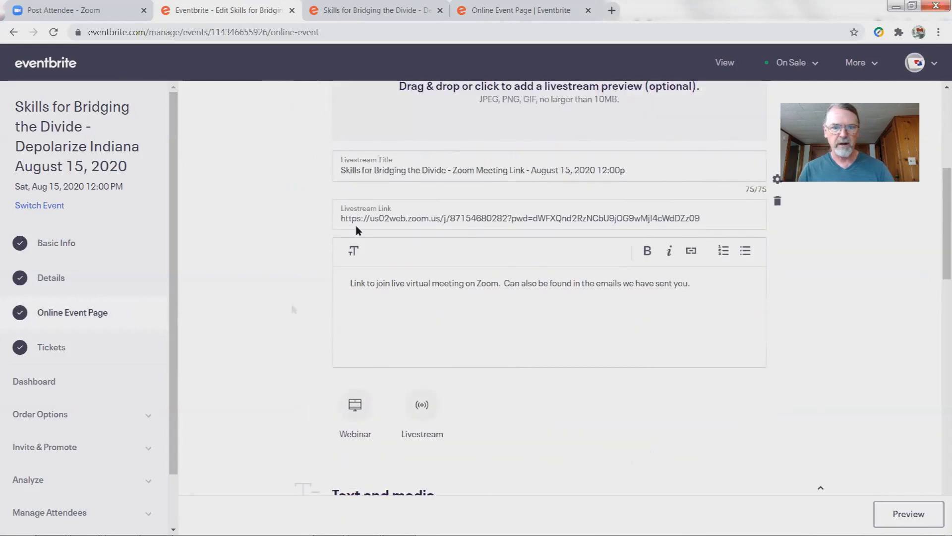
drag(374, 218, 747, 212)
click(290, 221)
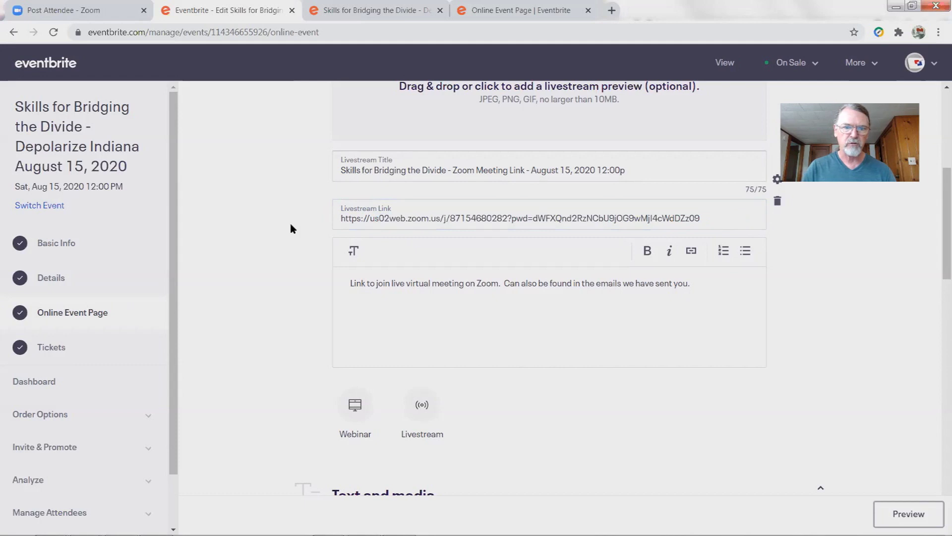
click(703, 290)
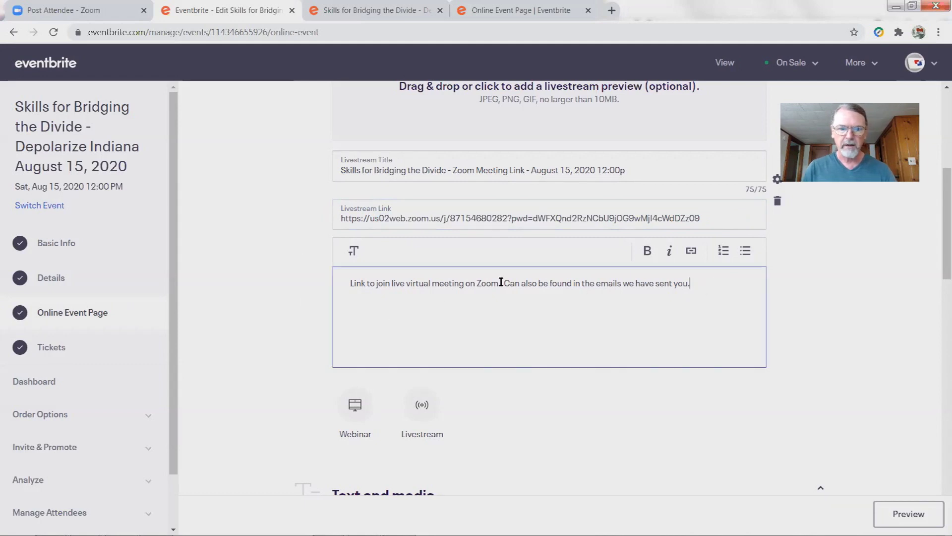
scroll(314, 397, down, 4)
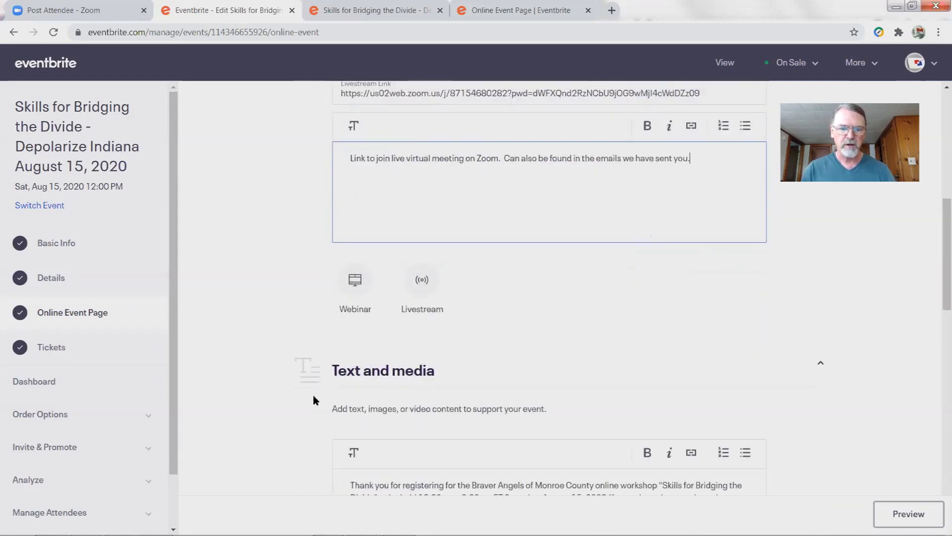
scroll(304, 379, down, 4)
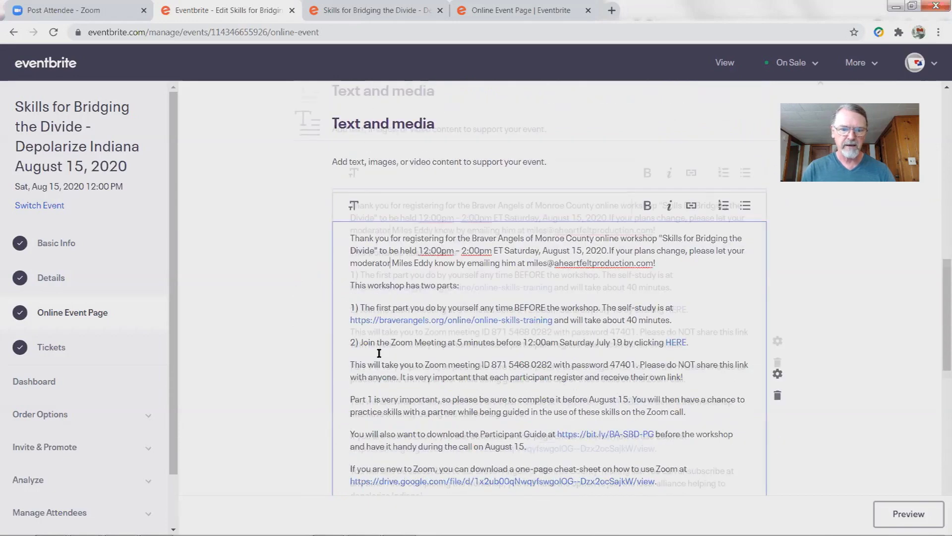
scroll(389, 268, down, 8)
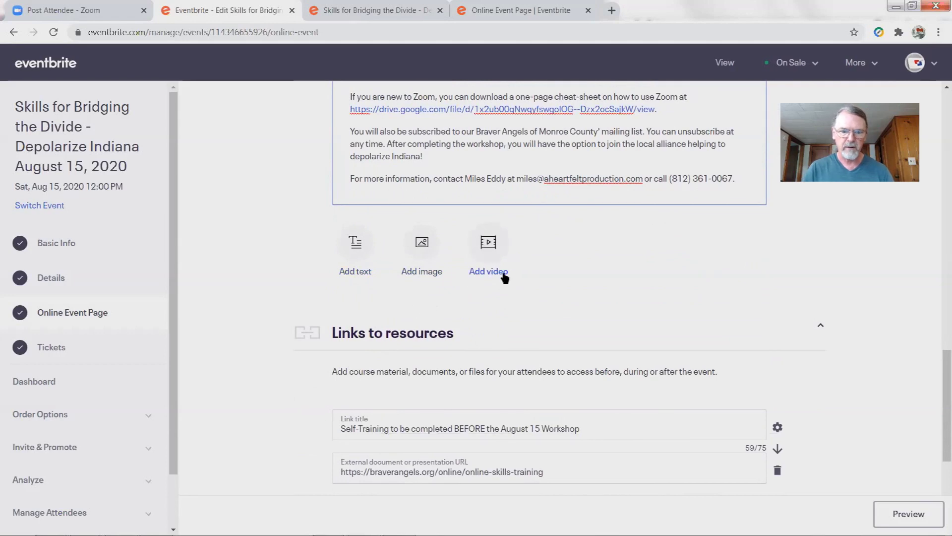
scroll(303, 426, down, 1)
scroll(302, 430, down, 1)
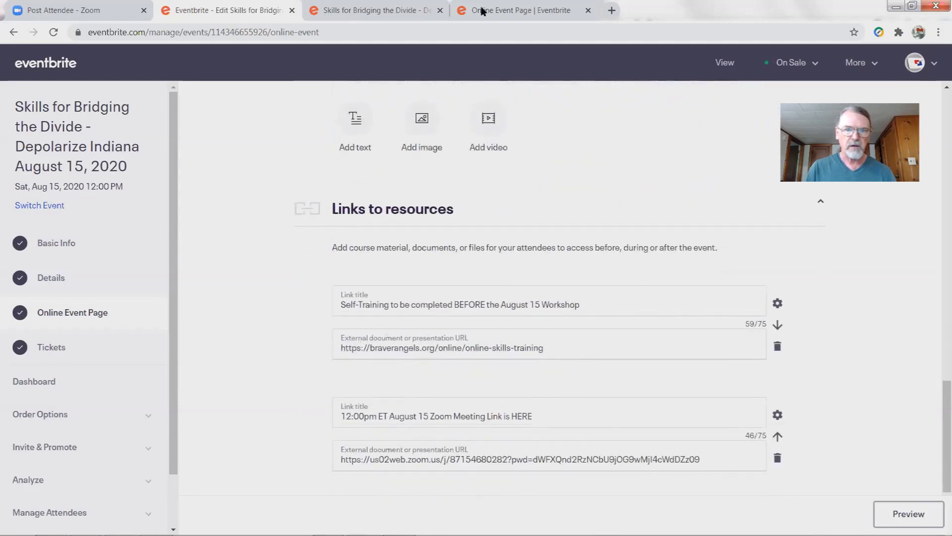
- Compare the public online event page with the editor's Self-Training and Zoom resource links
click(528, 7)
scroll(340, 247, down, 2)
scroll(256, 314, down, 10)
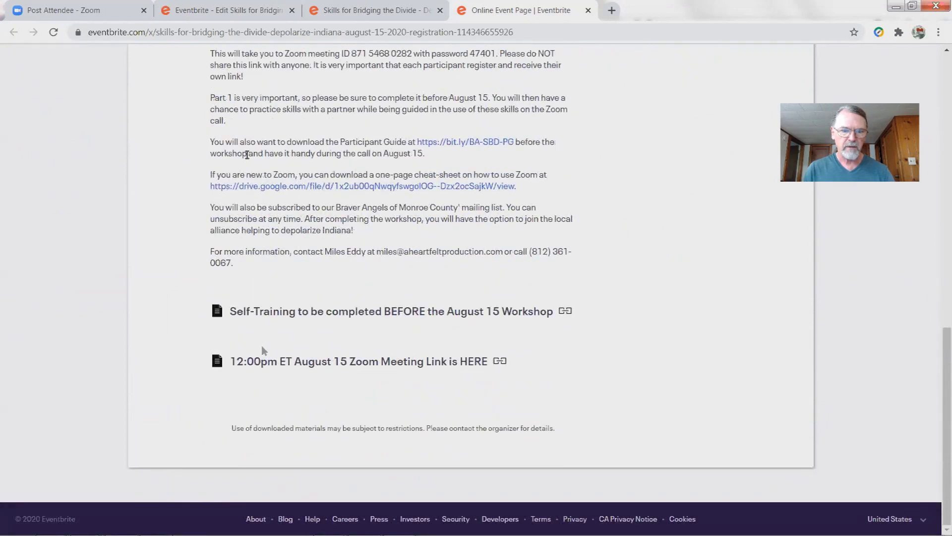
click(245, 14)
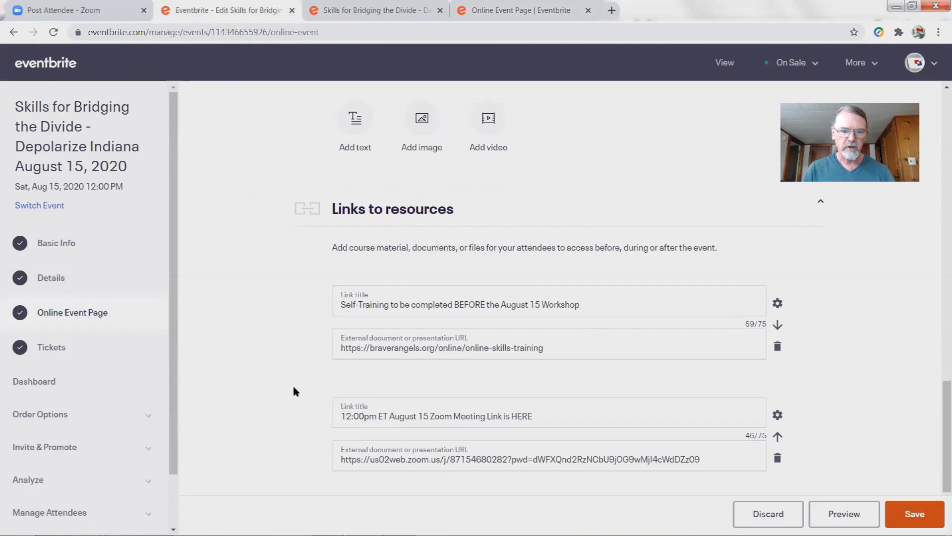
drag(623, 311, 278, 308)
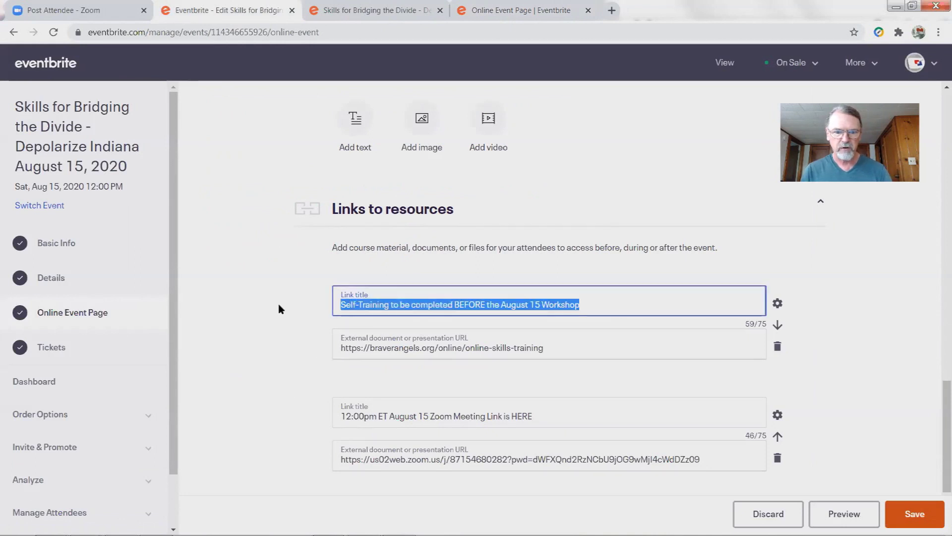
scroll(268, 318, down, 3)
drag(565, 285, 291, 281)
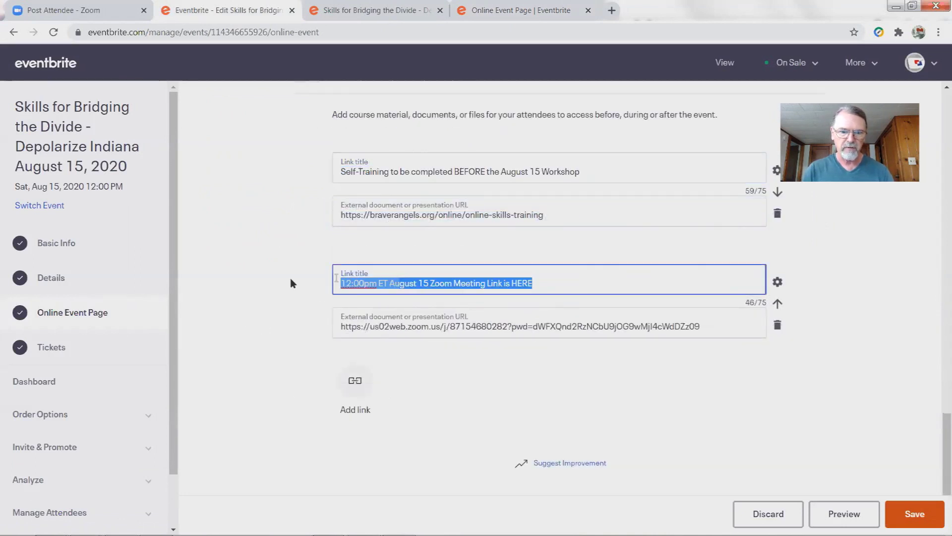
click(501, 10)
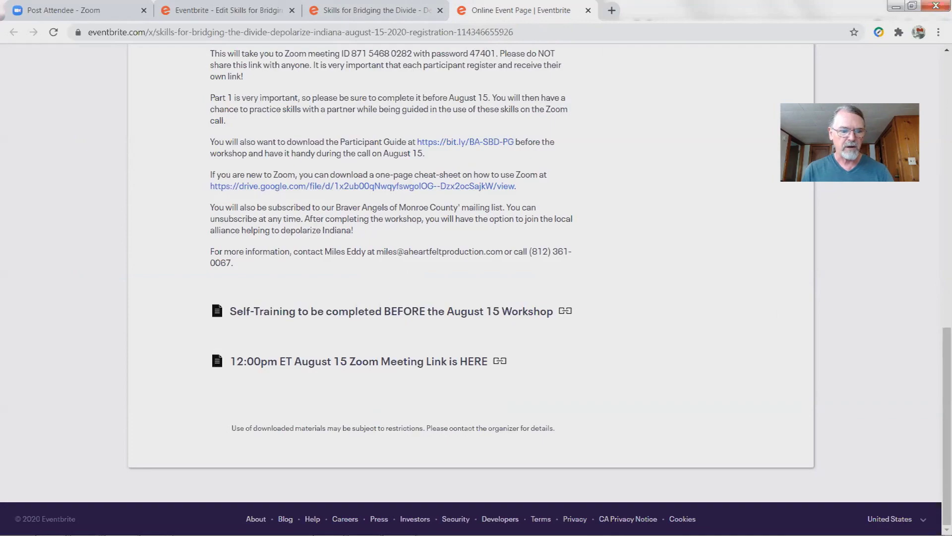
mouse_move(52, 533)
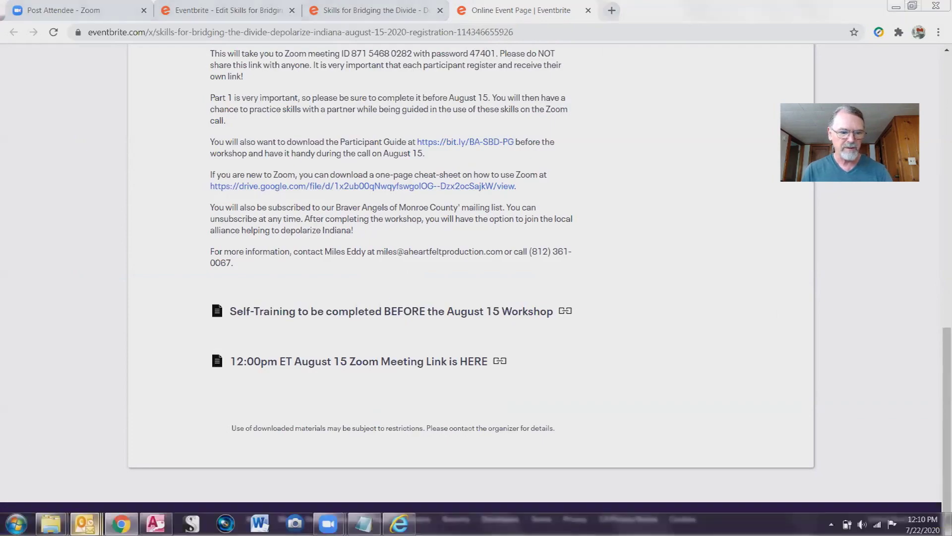
click(85, 523)
- Scroll the Outlook confirmation email to Additional Information and select the workshop name and date
scroll(212, 253, down, 4)
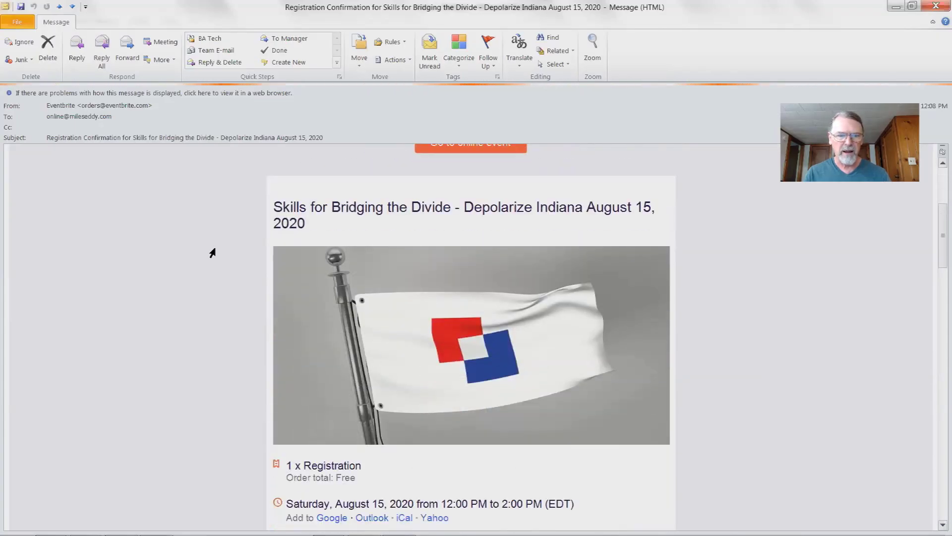
scroll(212, 253, down, 6)
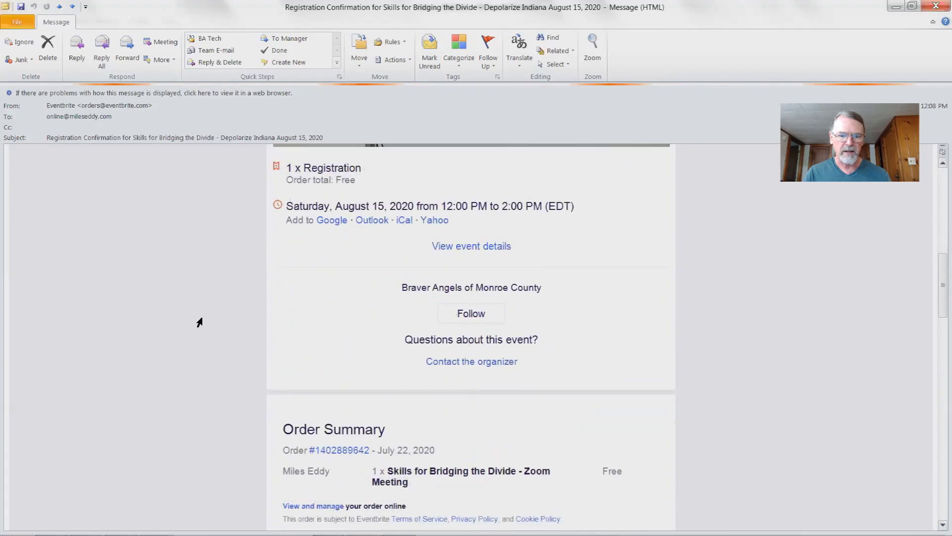
scroll(199, 322, down, 2)
scroll(178, 278, down, 8)
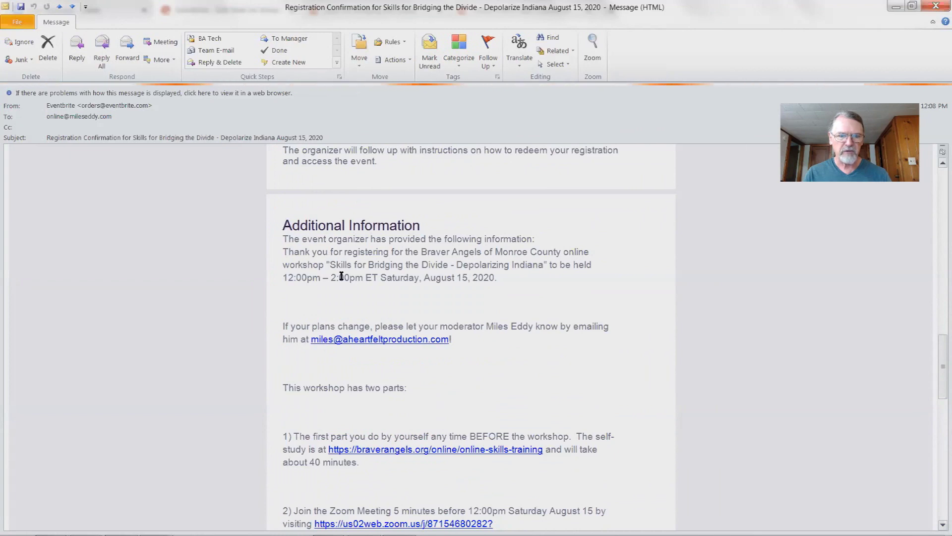
drag(421, 264, 495, 285)
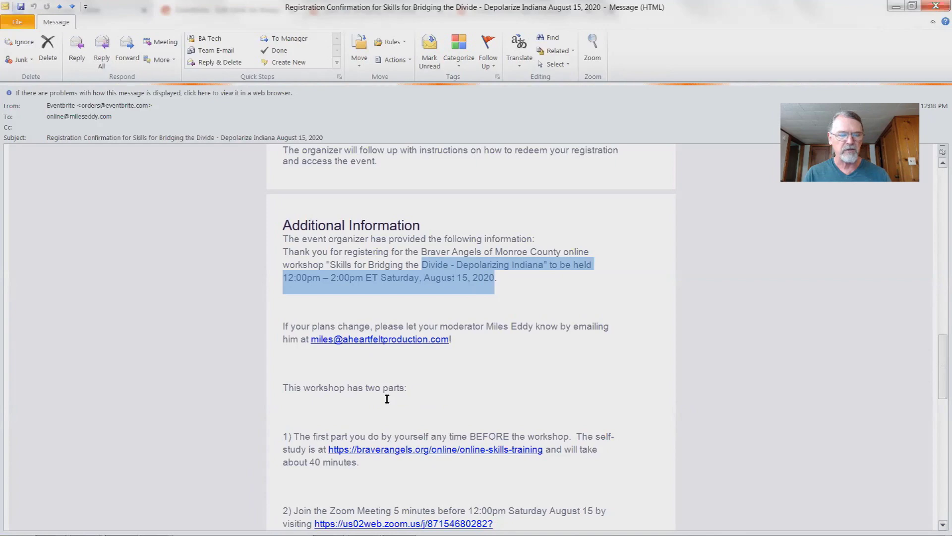
- Back in Eventbrite, open Order Confirmation under Order Options
key(alt+Tab)
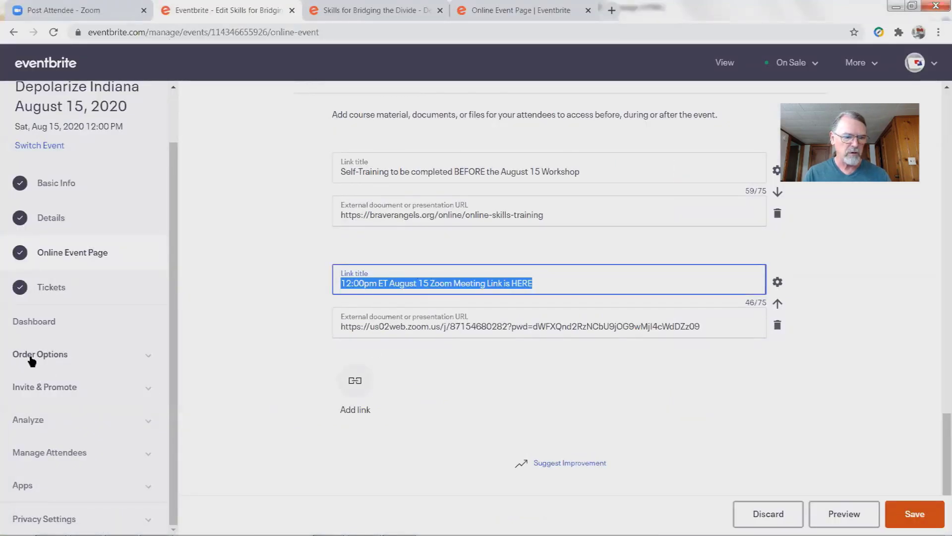
click(31, 360)
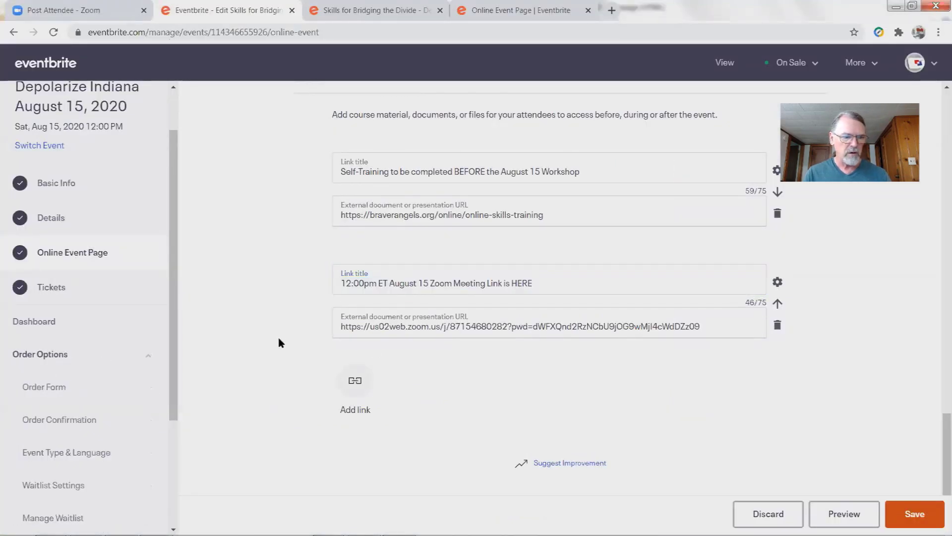
click(47, 418)
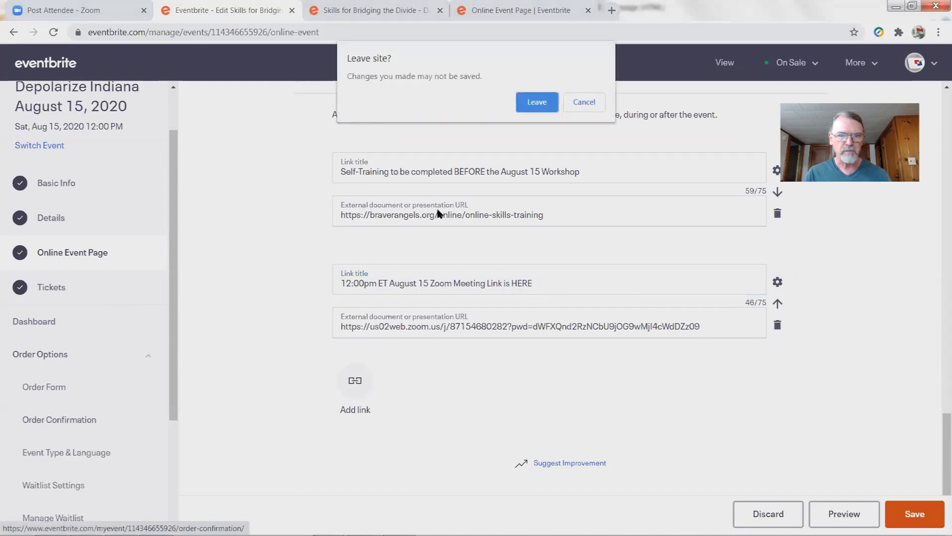
- Leave the editor without saving and review the Customize Email message on Order Confirmation
click(538, 102)
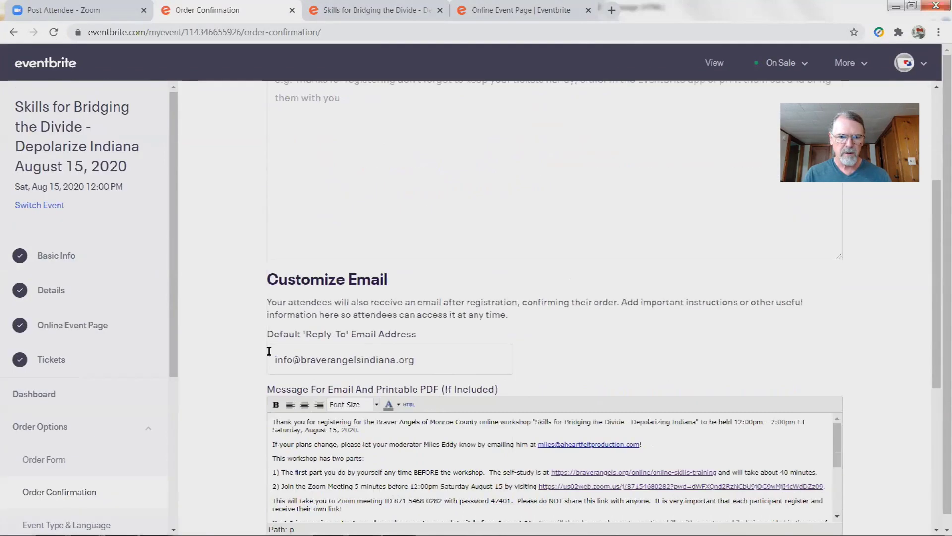
drag(417, 105, 251, 102)
click(244, 269)
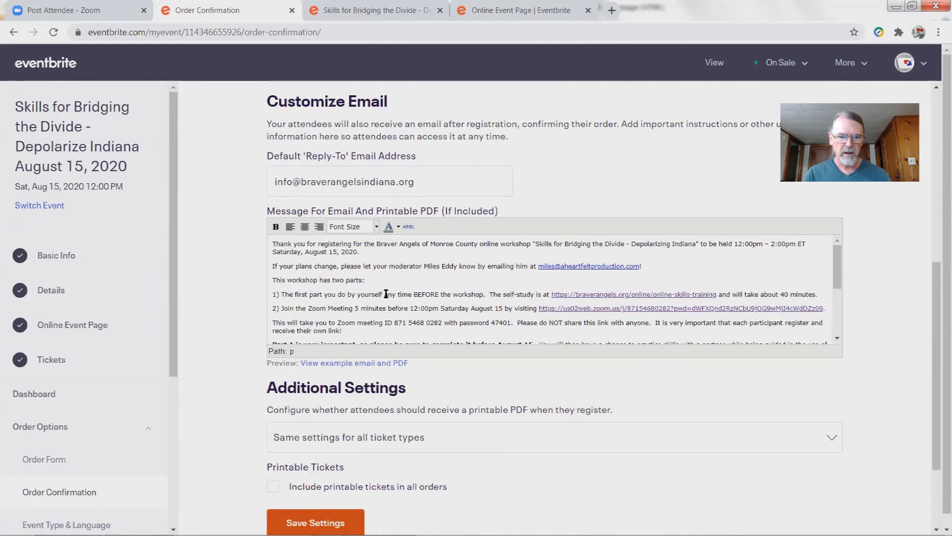
scroll(386, 293, down, 1)
scroll(377, 288, up, 2)
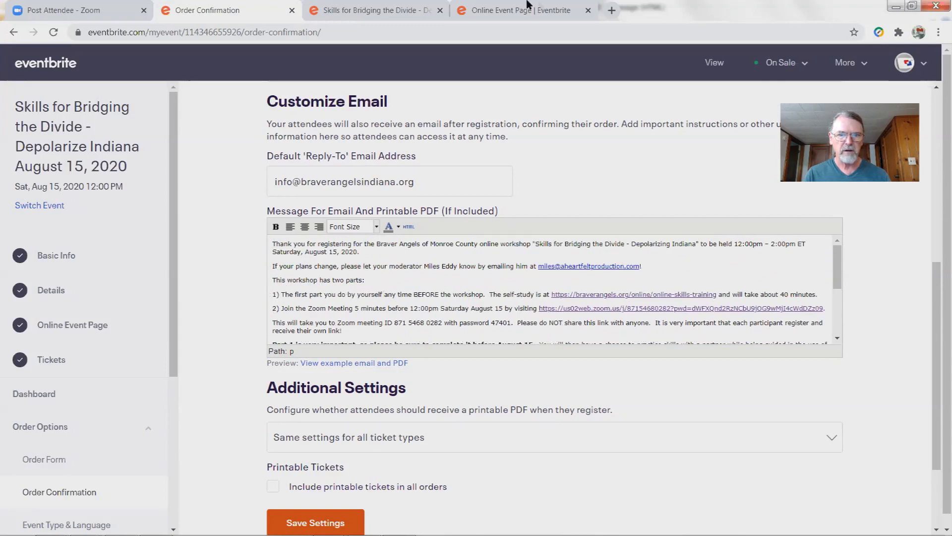
key(alt+Tab)
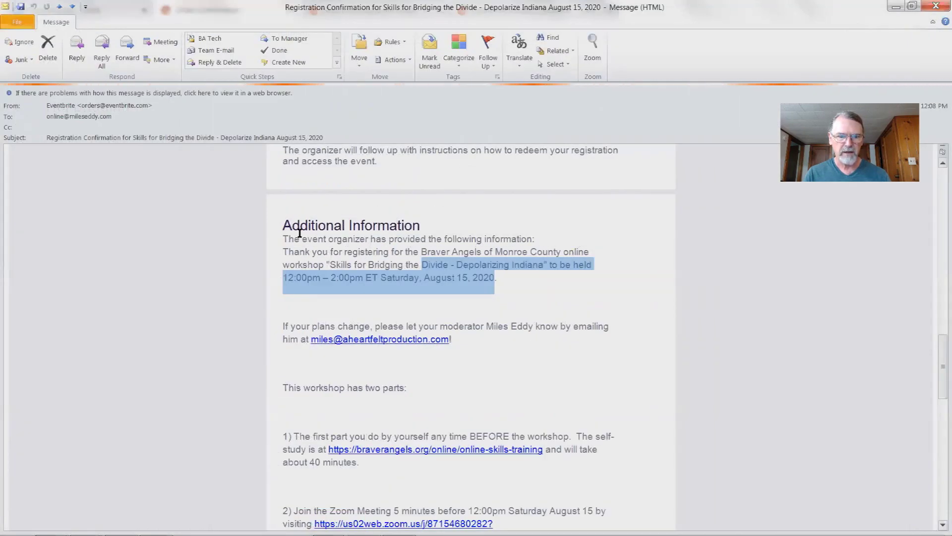
- Select the Additional Information heading and the 'Thank you for registering' paragraph in the Outlook email
drag(283, 238, 308, 238)
scroll(362, 283, down, 1)
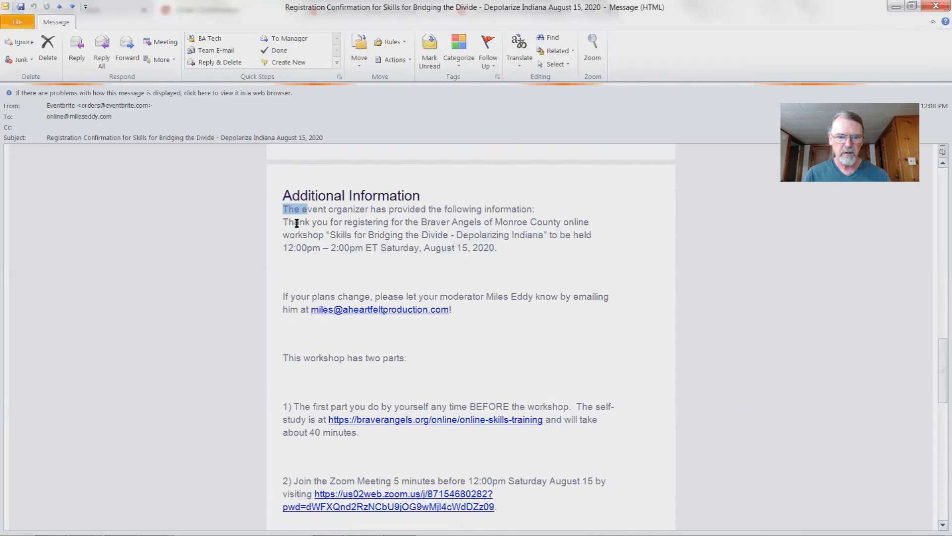
triple_click(285, 196)
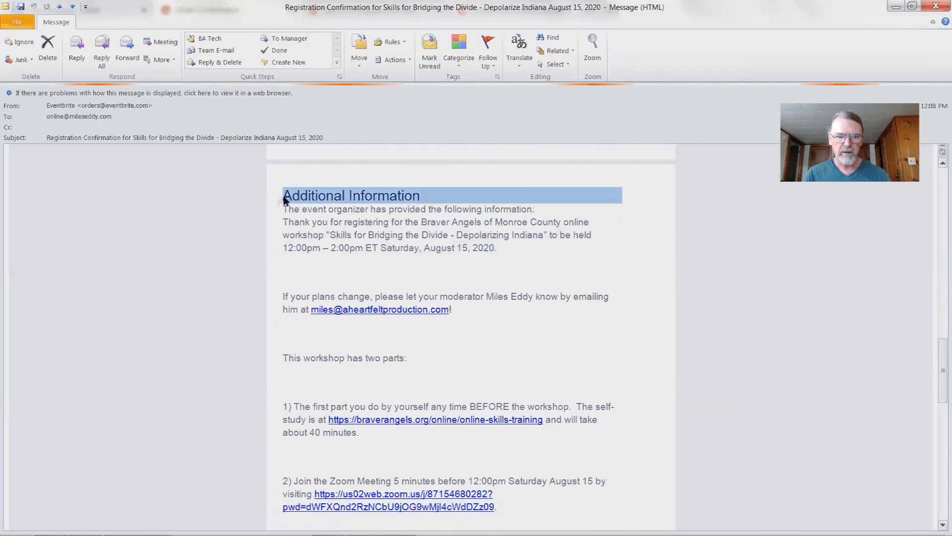
click(492, 209)
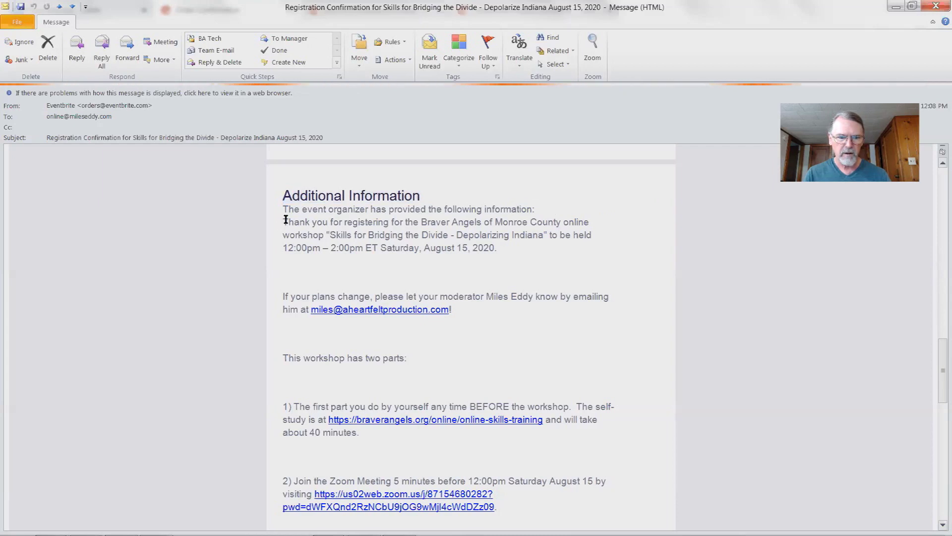
drag(286, 219, 511, 254)
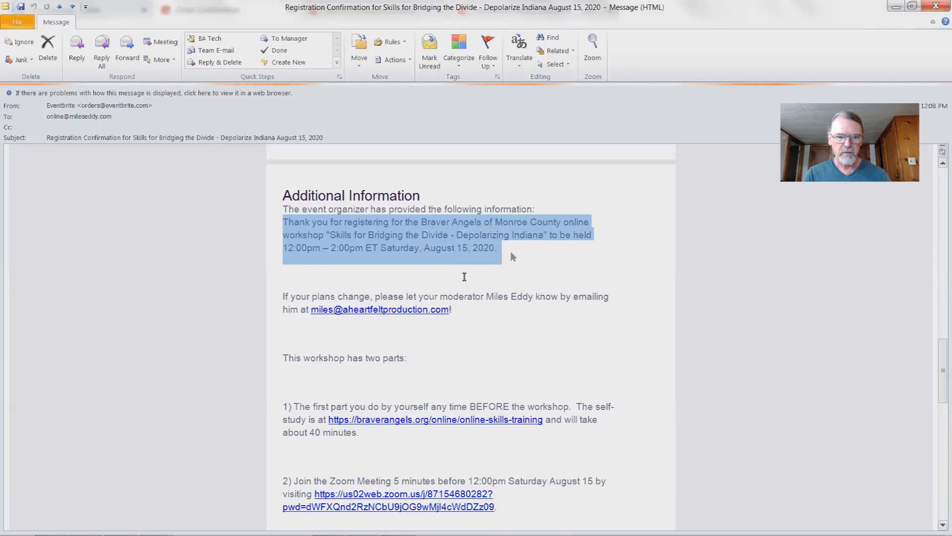
- Insert a blank line above 'Thank you for registering' in Eventbrite's confirmation email message
key(alt+Tab)
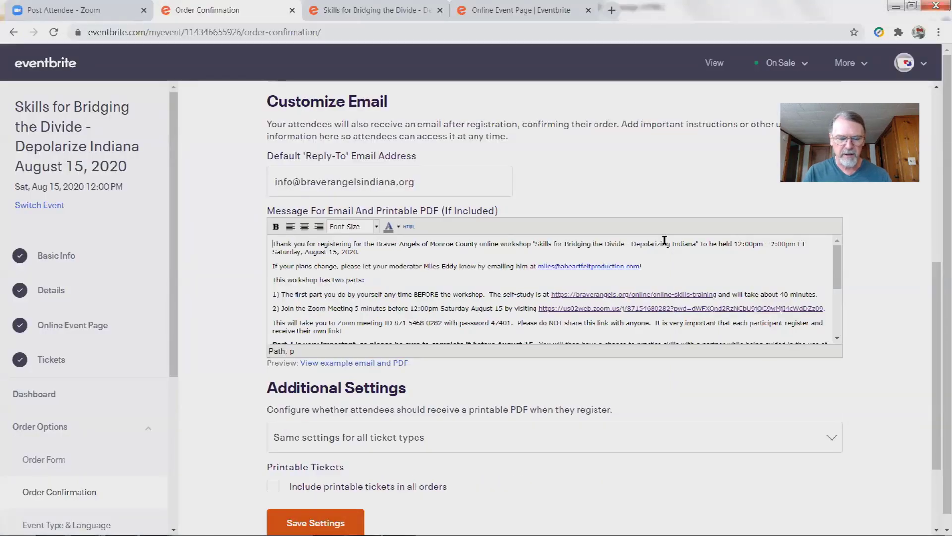
key(alt+Tab)
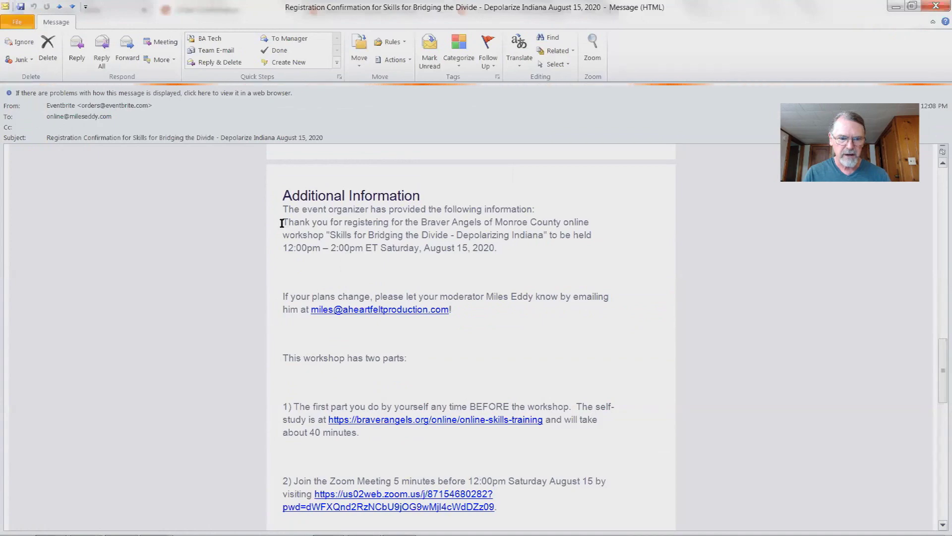
key(alt+Tab)
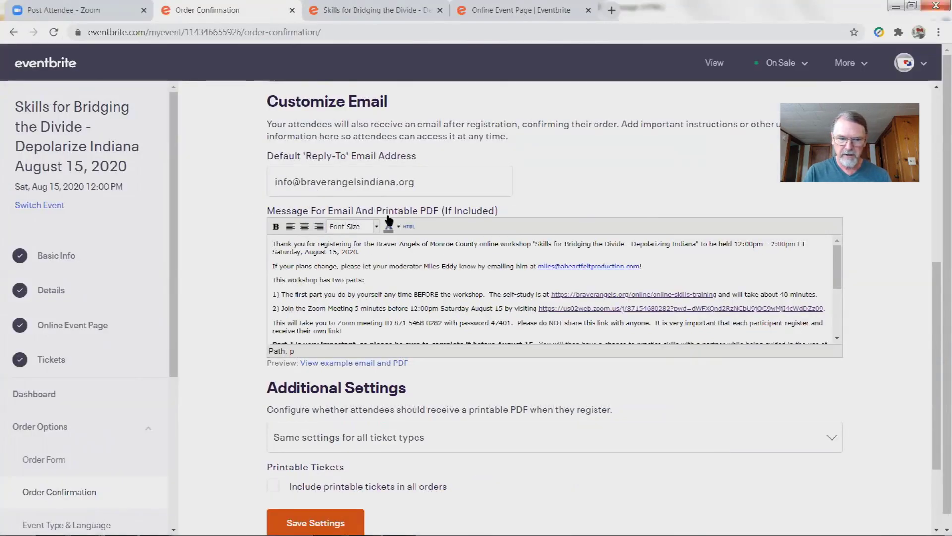
key(Return)
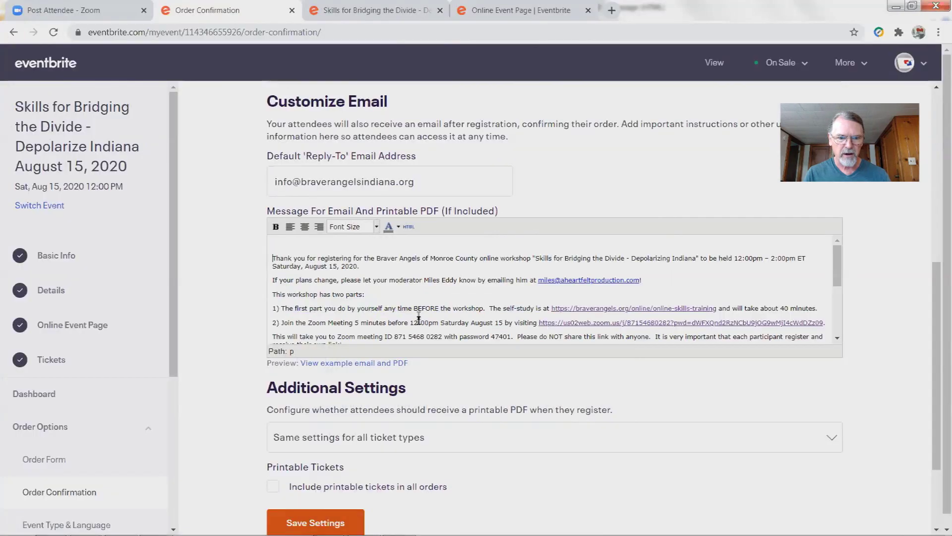
scroll(419, 319, down, 5)
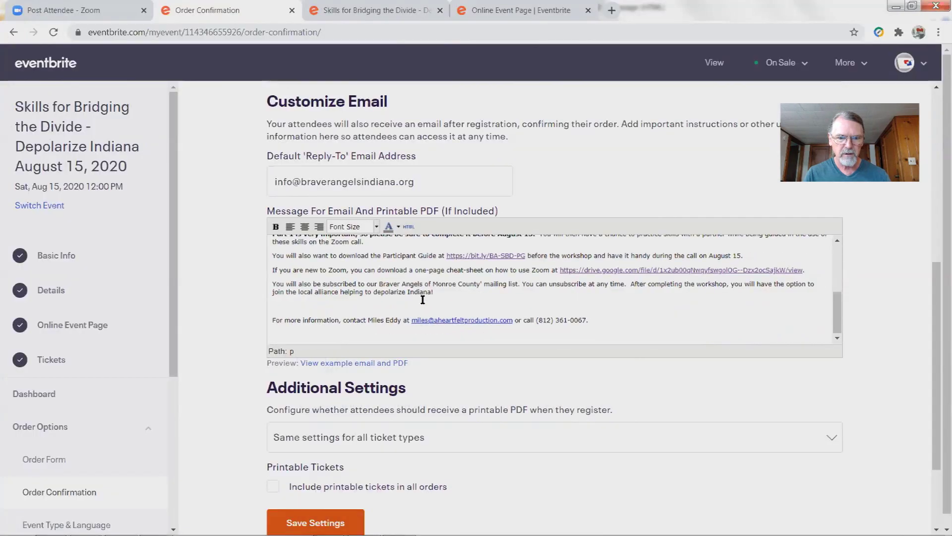
scroll(421, 300, up, 5)
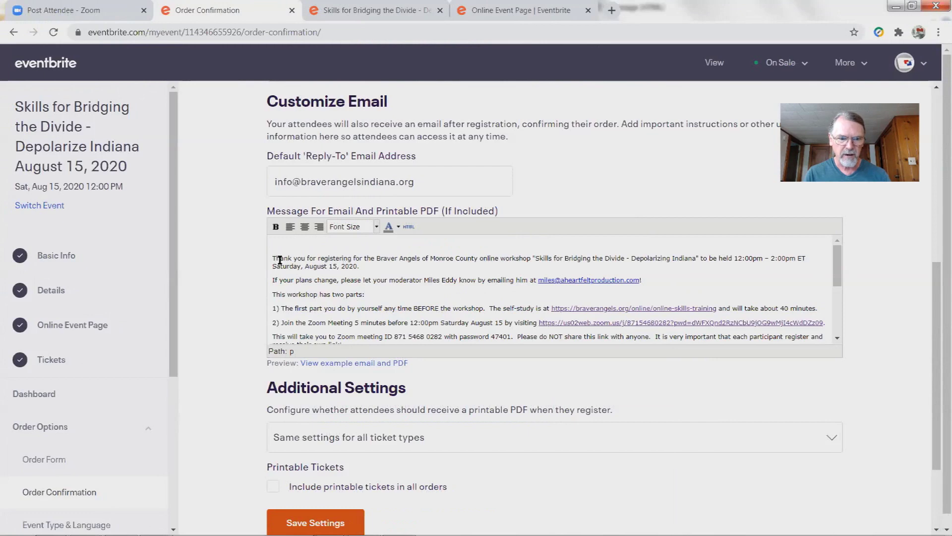
drag(270, 237, 539, 283)
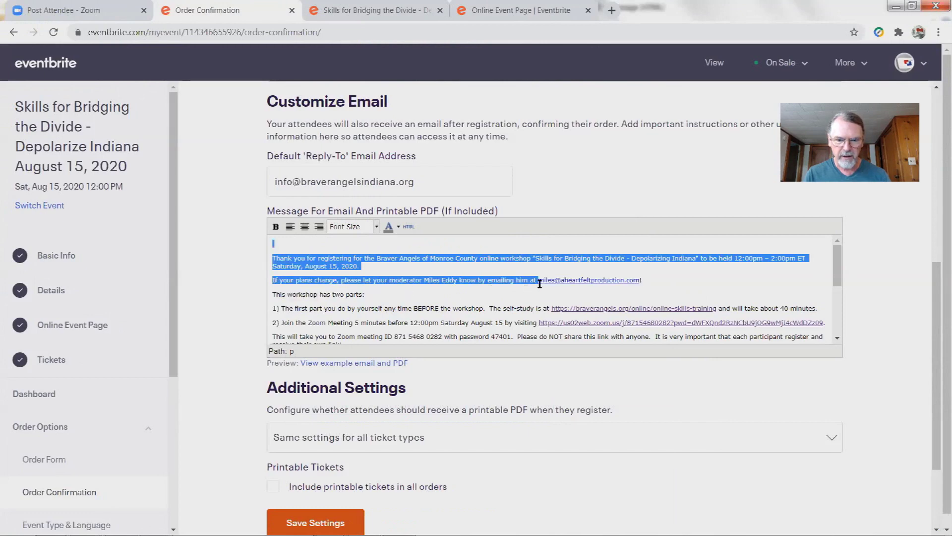
click(397, 227)
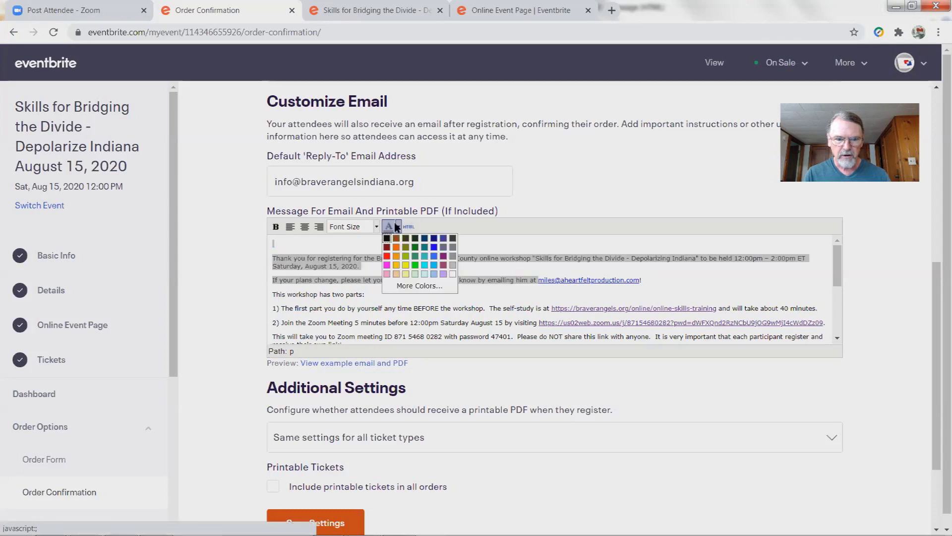
click(387, 239)
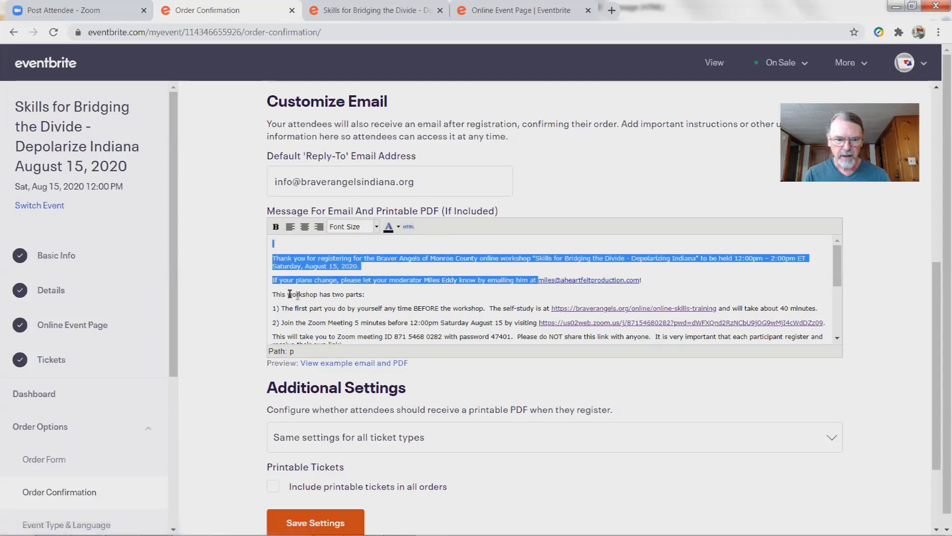
click(594, 237)
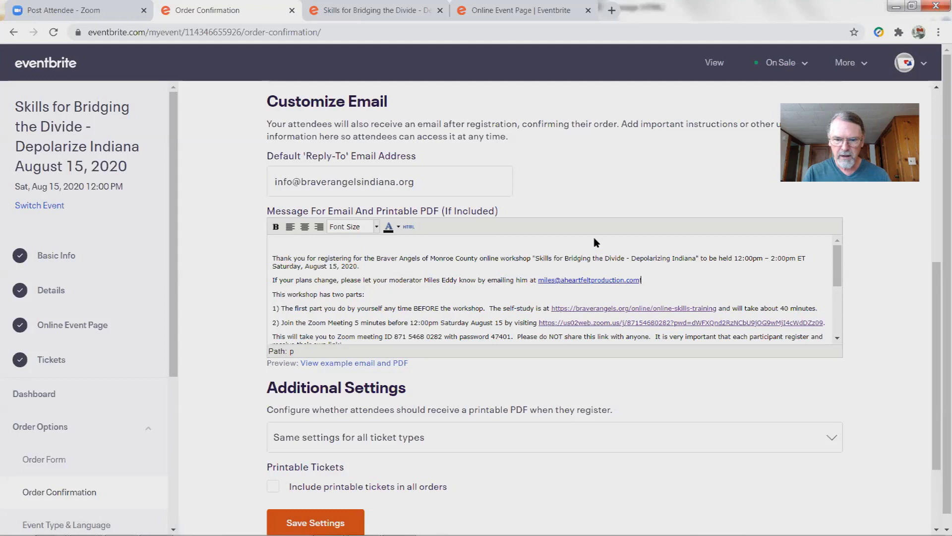
key(shift+Down)
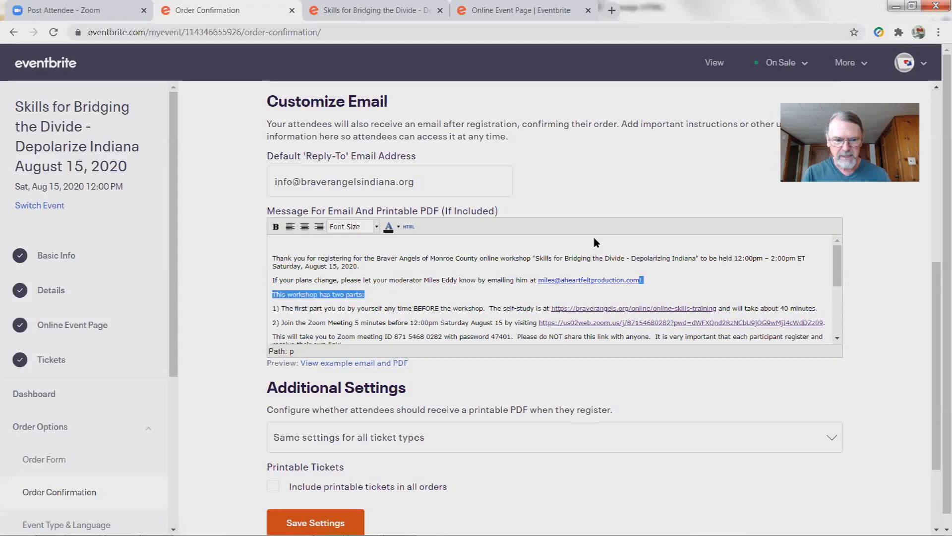
key(shift+Down)
key(shift+Down)
key(shift+Up)
key(shift+Left)
key(shift+Left)
key(shift+Left)
key(shift+Left)
key(shift+Left)
key(shift+Left)
key(shift+Left)
key(shift+Left)
key(shift+Left)
key(shift+Left)
key(shift+Left)
key(shift+Left)
key(shift+Left)
key(shift+Left)
key(shift+Left)
key(shift+Left)
key(shift+Left)
key(shift+Left)
key(shift+Left)
key(shift+Left)
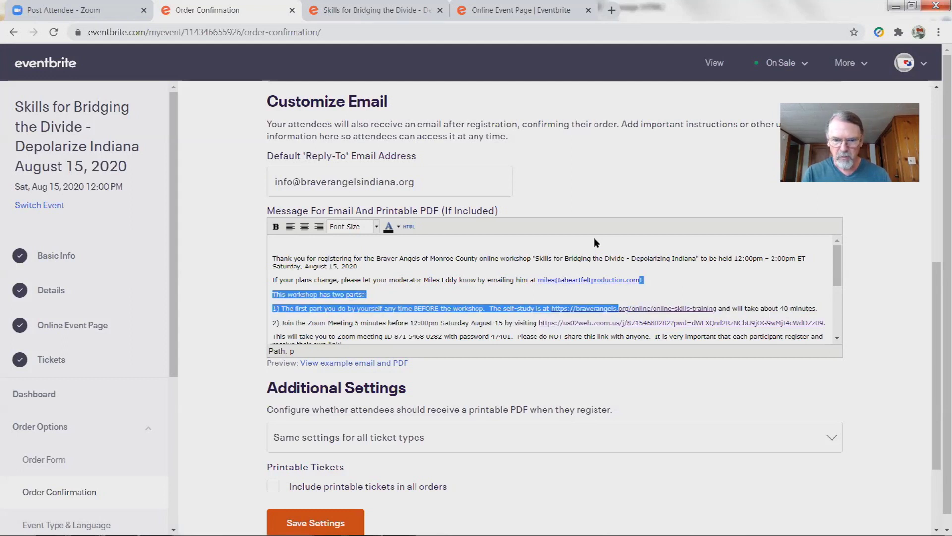
key(shift+Left)
key(shift+Left)
key(shift+Left)
key(shift+Left)
key(shift+Left)
key(shift+Left)
key(shift+Left)
key(shift+Left)
key(shift+Left)
key(shift+Left)
key(shift+Left)
key(shift+Left)
key(shift+Right)
key(shift+Right)
key(shift+Right)
key(shift+Right)
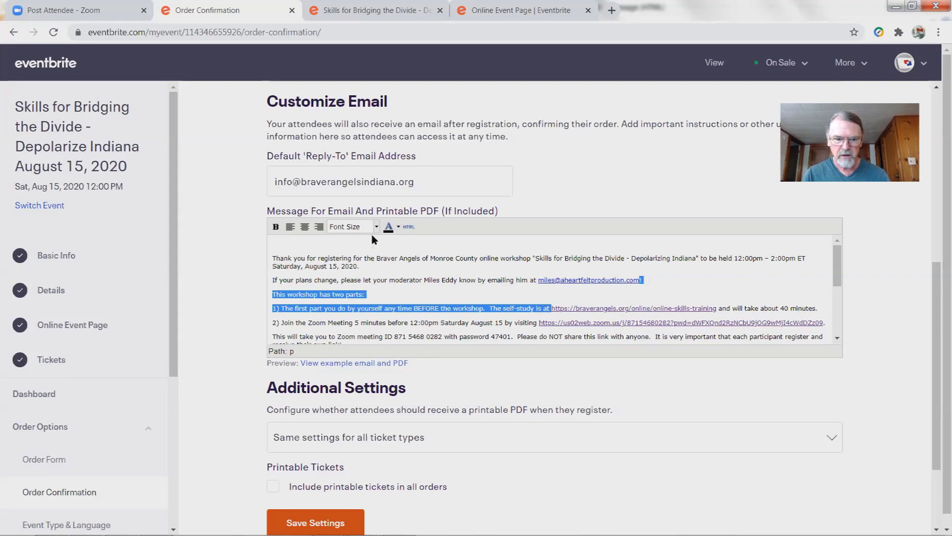
click(717, 311)
scroll(296, 384, up, 3)
scroll(340, 330, down, 3)
click(379, 289)
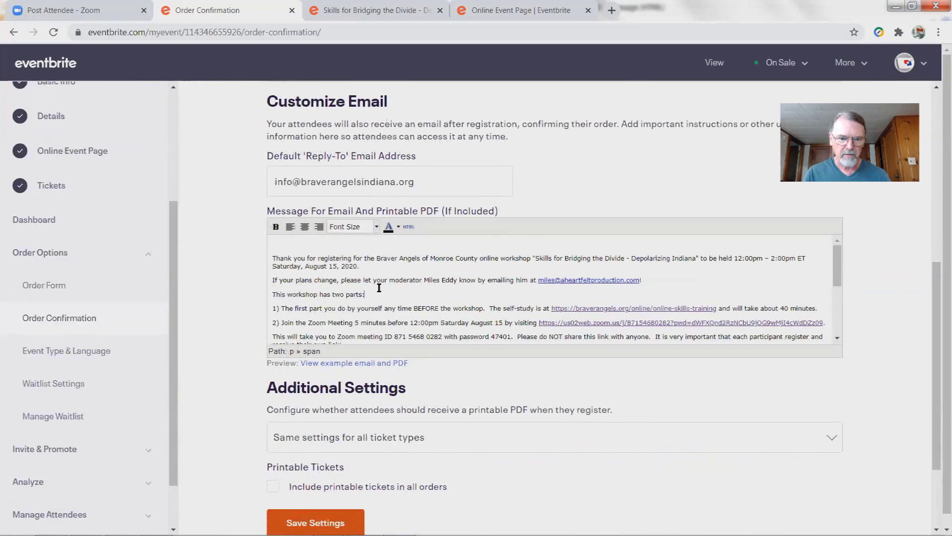
click(410, 227)
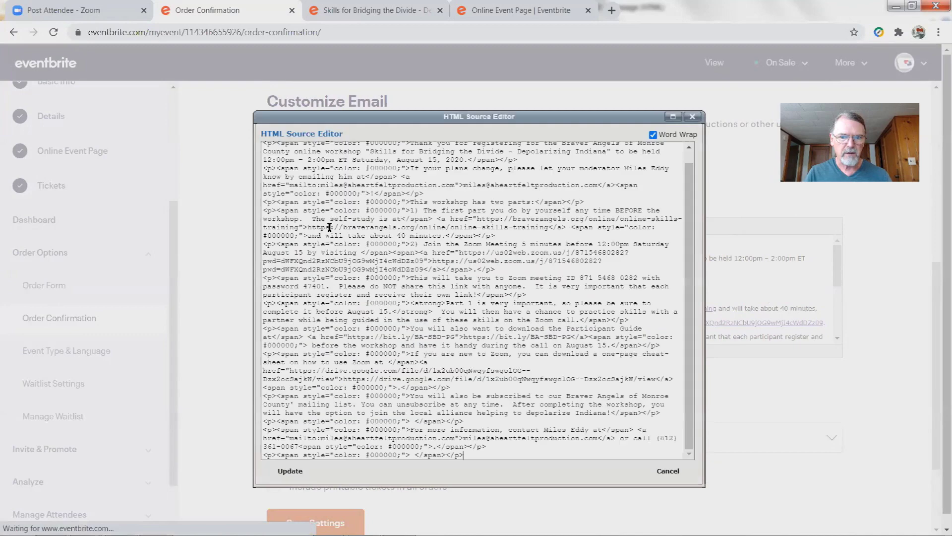
key(ctrl+a)
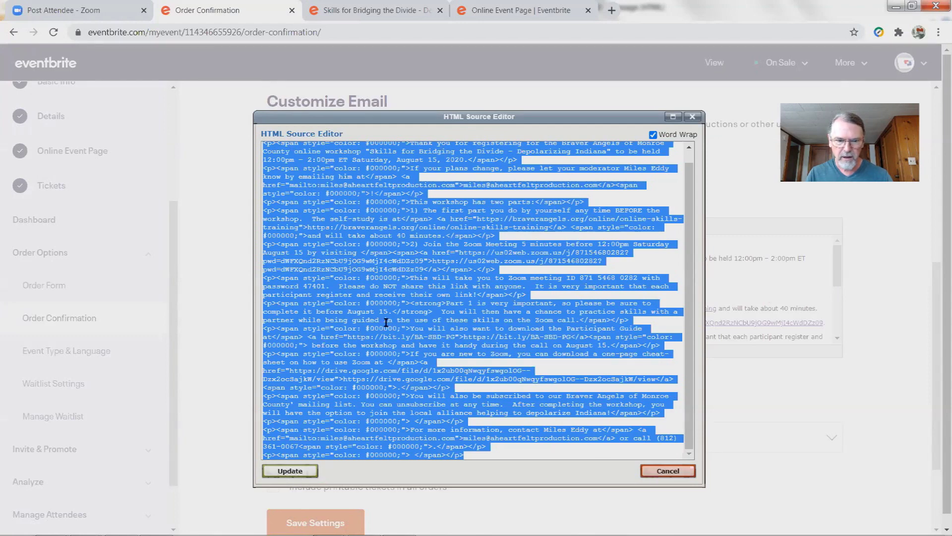
click(336, 299)
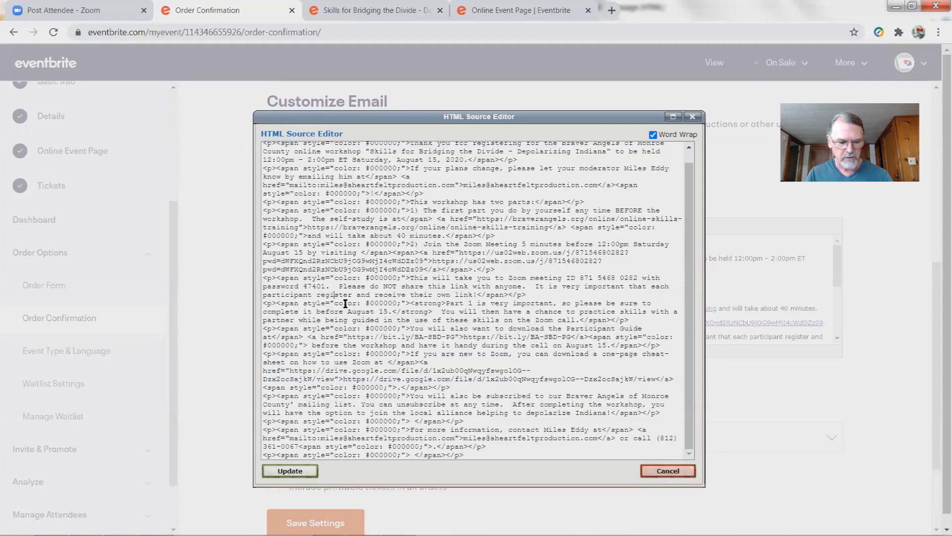
key(ctrl+a)
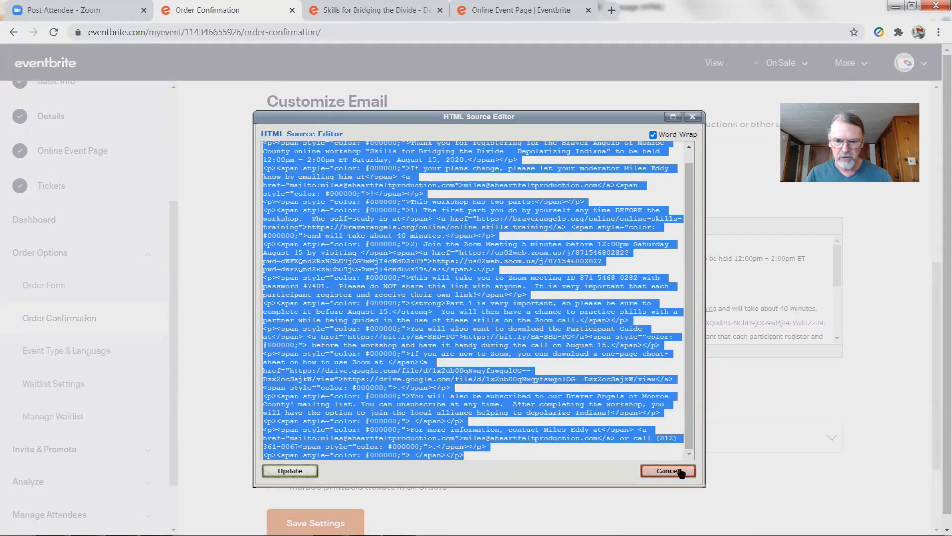
click(668, 471)
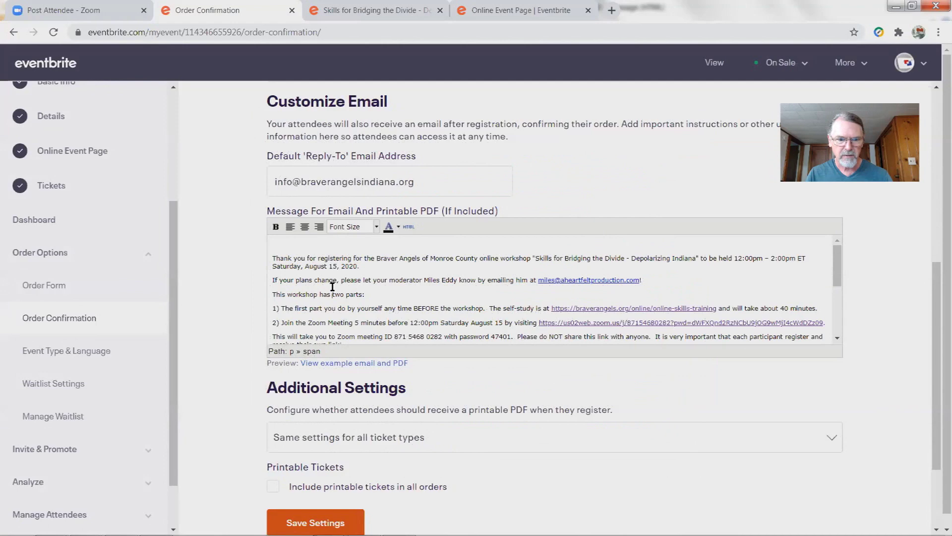
scroll(357, 307, down, 5)
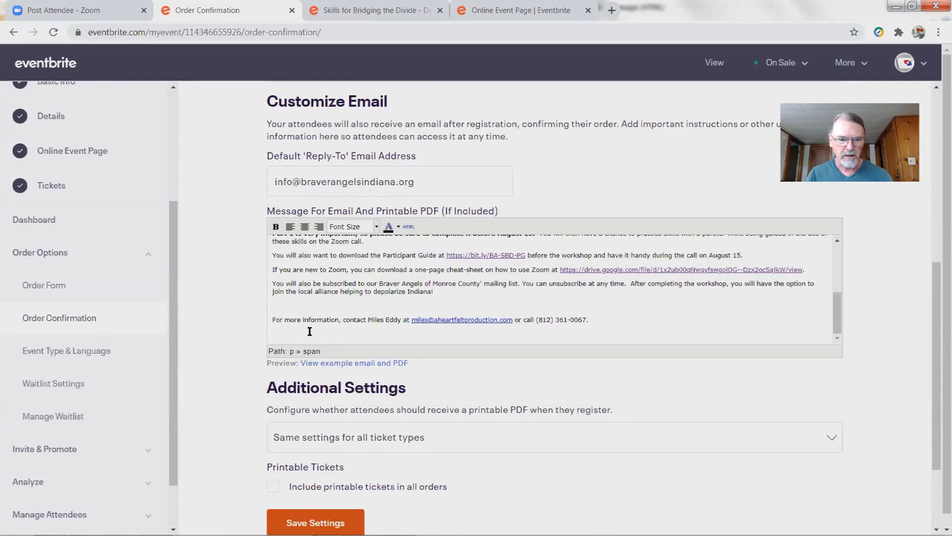
- Scroll through the August 15 workshop's campaign step records in Access, then return to Eventbrite
key(alt+Tab)
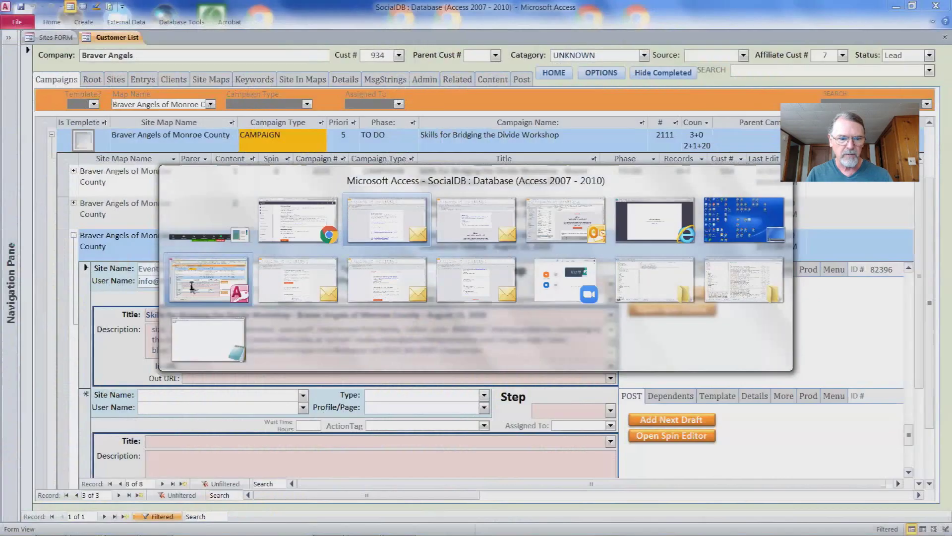
click(194, 288)
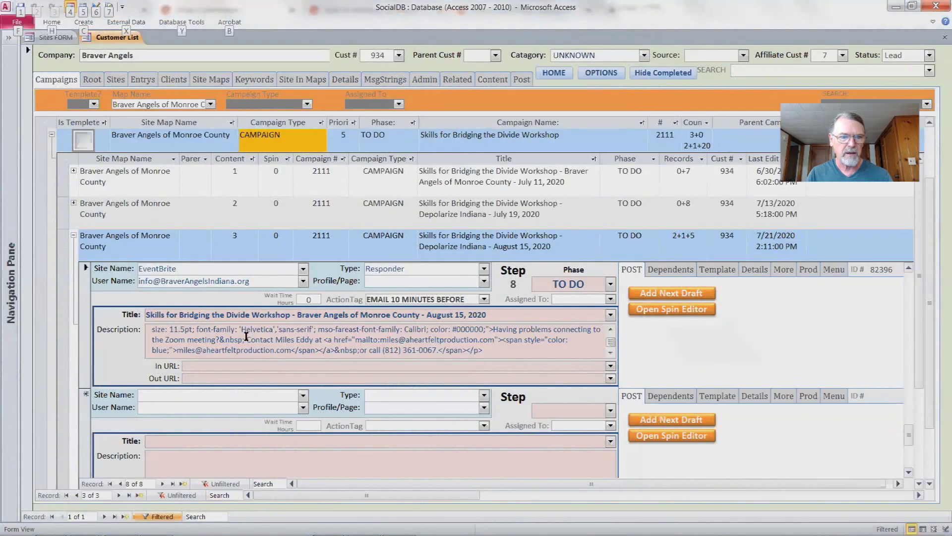
scroll(342, 318, up, 3)
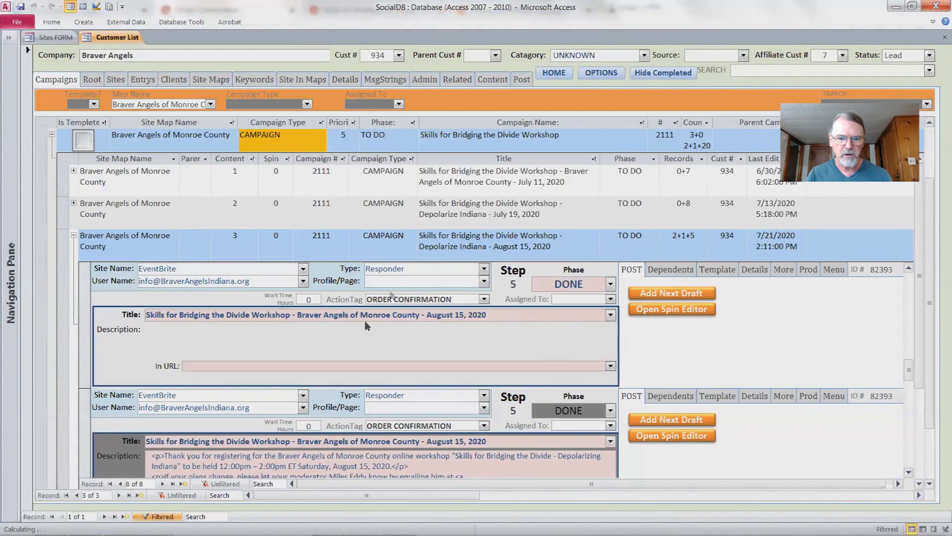
scroll(353, 332, up, 3)
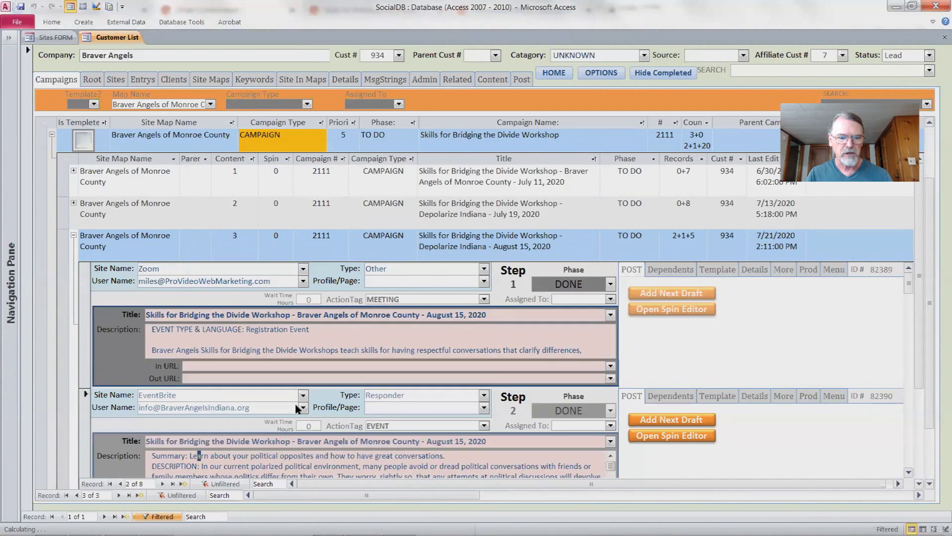
key(alt+Tab)
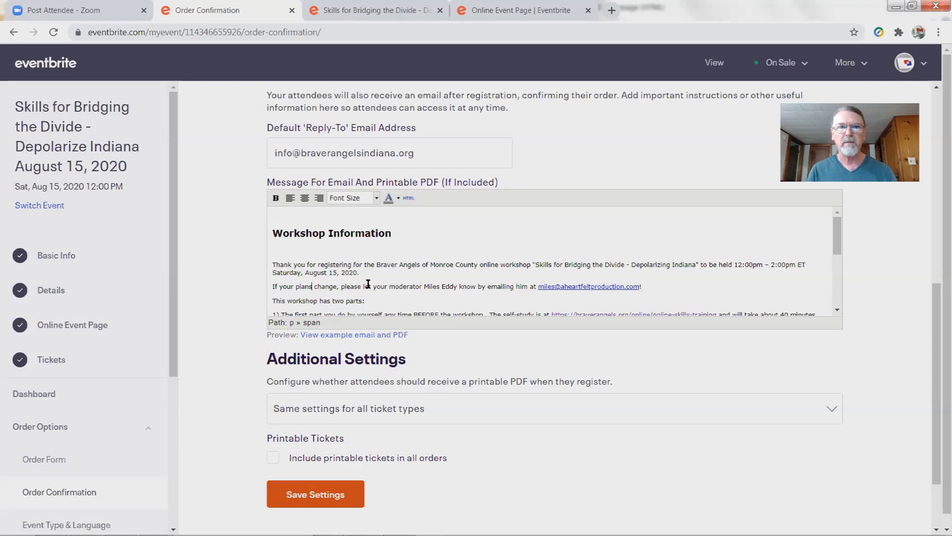
- Reapply the message's HTML source and save the Order Confirmation settings with the Workshop Information heading
click(408, 200)
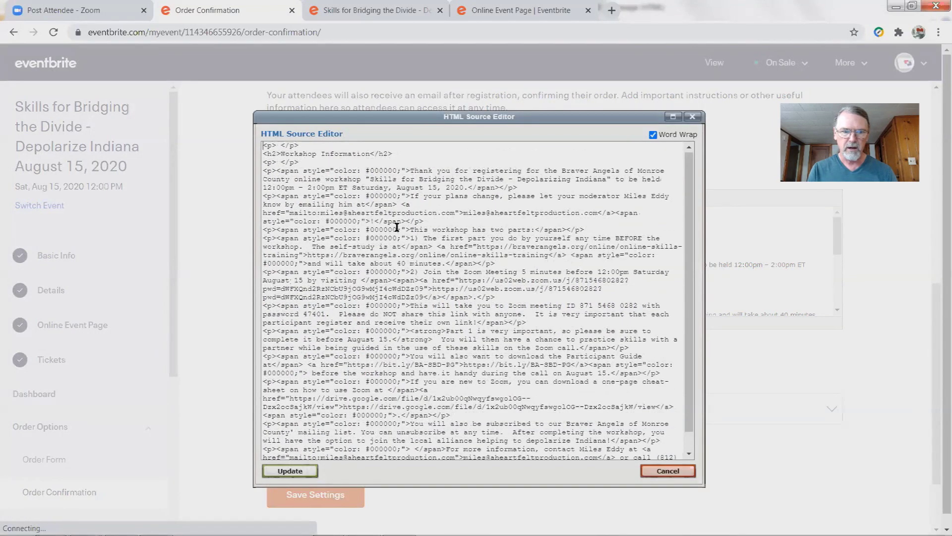
key(ctrl+a)
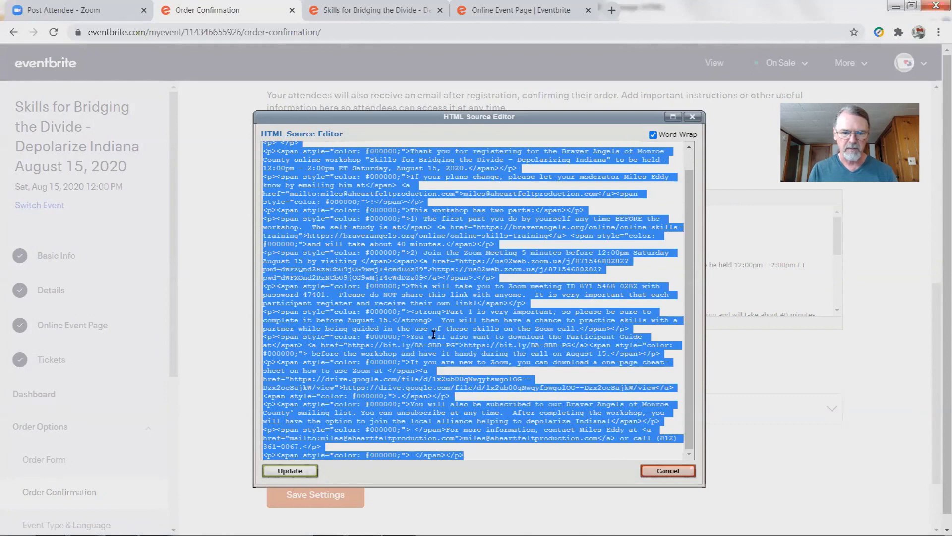
click(296, 473)
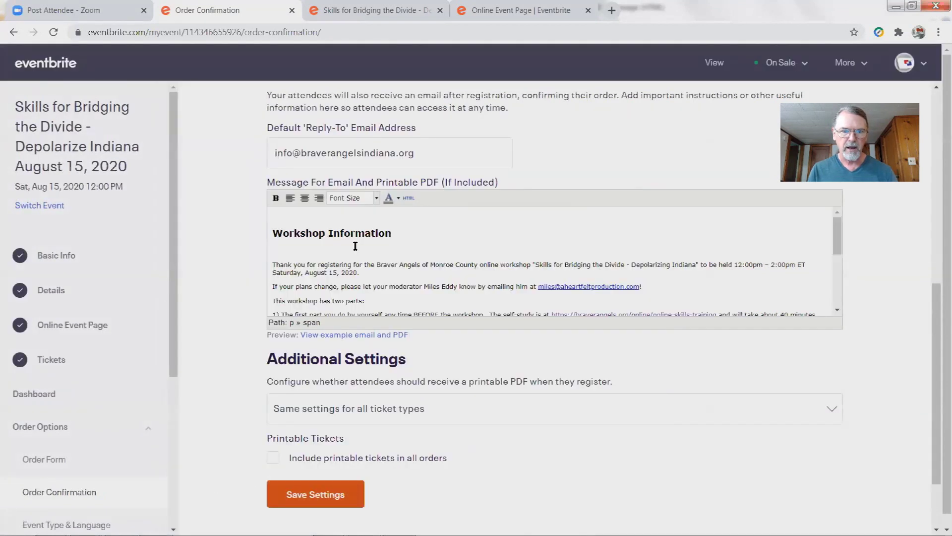
click(339, 271)
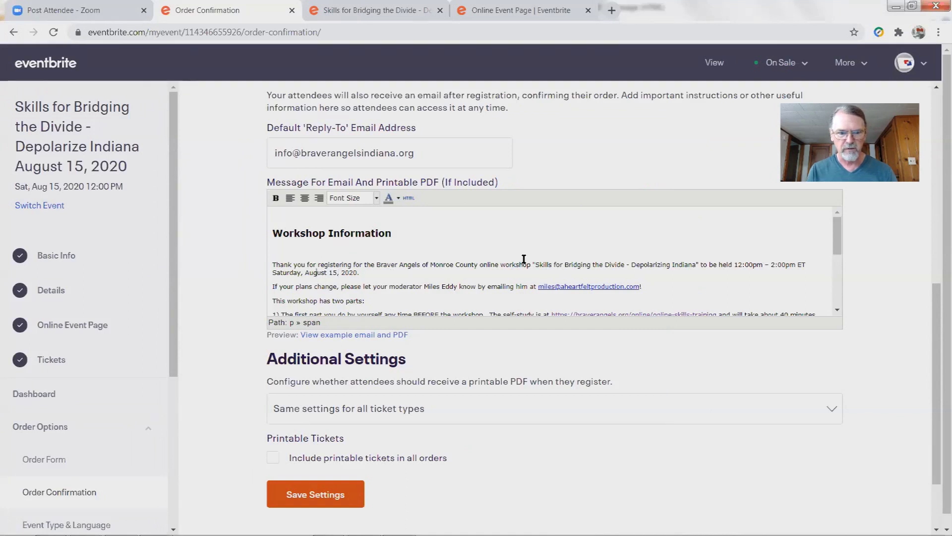
key(Home)
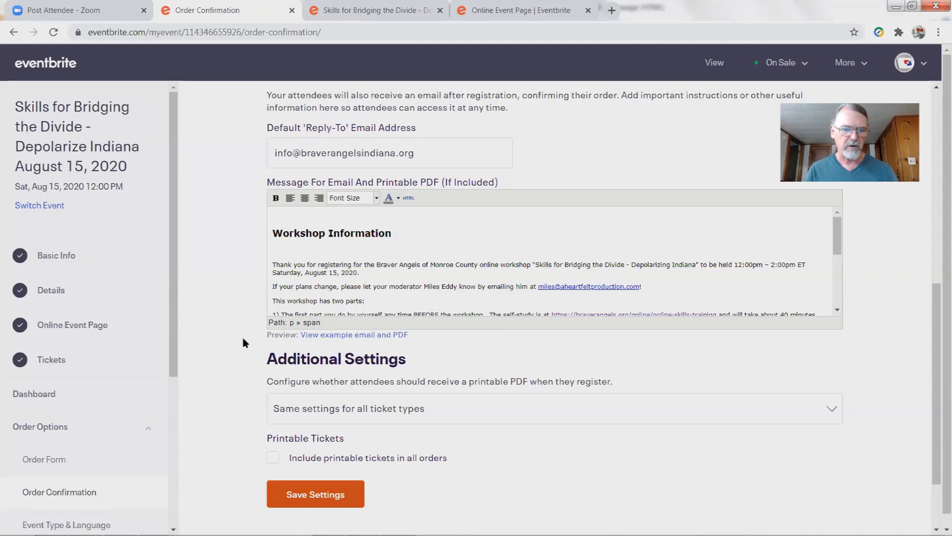
scroll(227, 359, down, 2)
scroll(360, 209, up, 1)
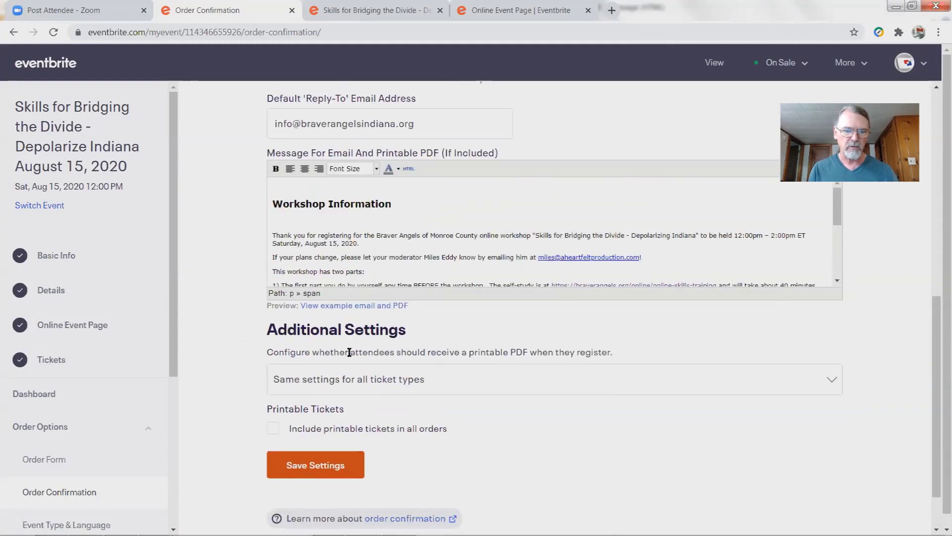
click(325, 466)
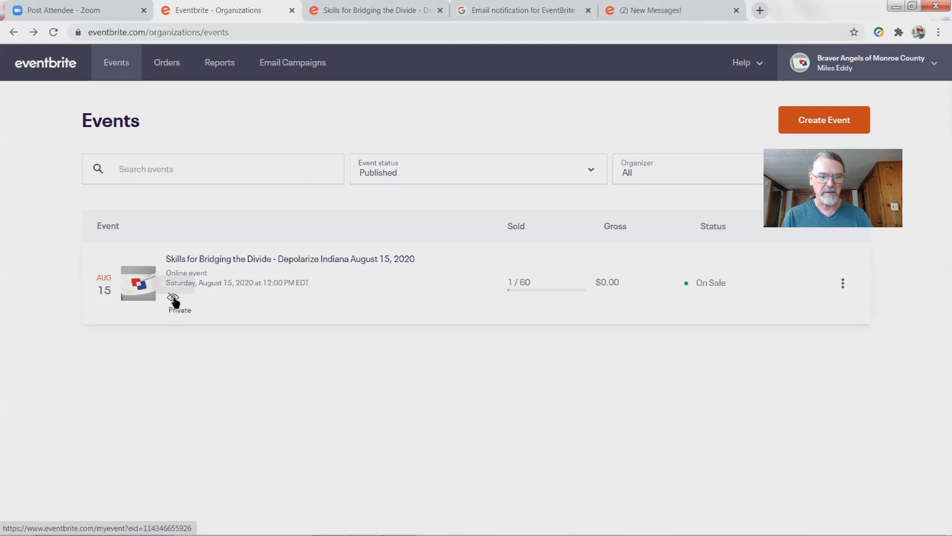
click(173, 299)
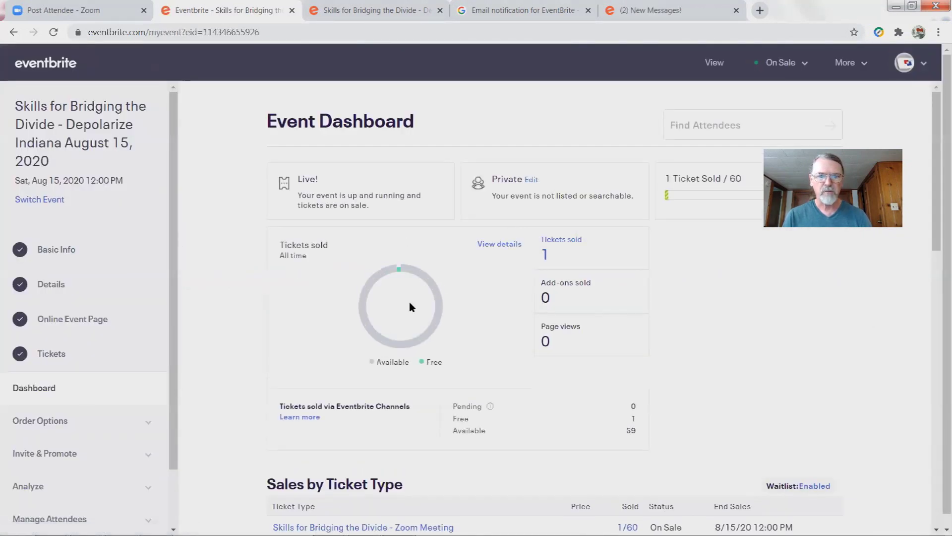
drag(471, 170, 635, 197)
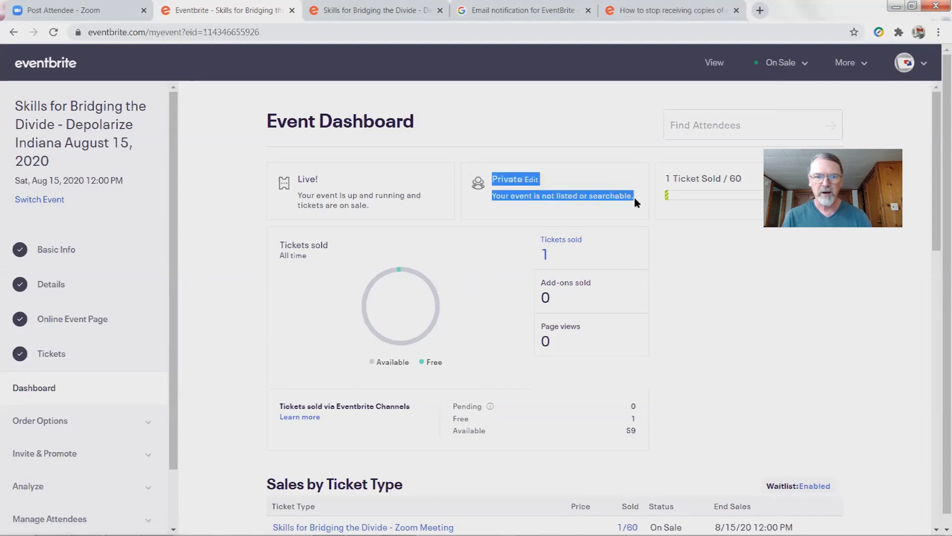
click(533, 184)
click(532, 182)
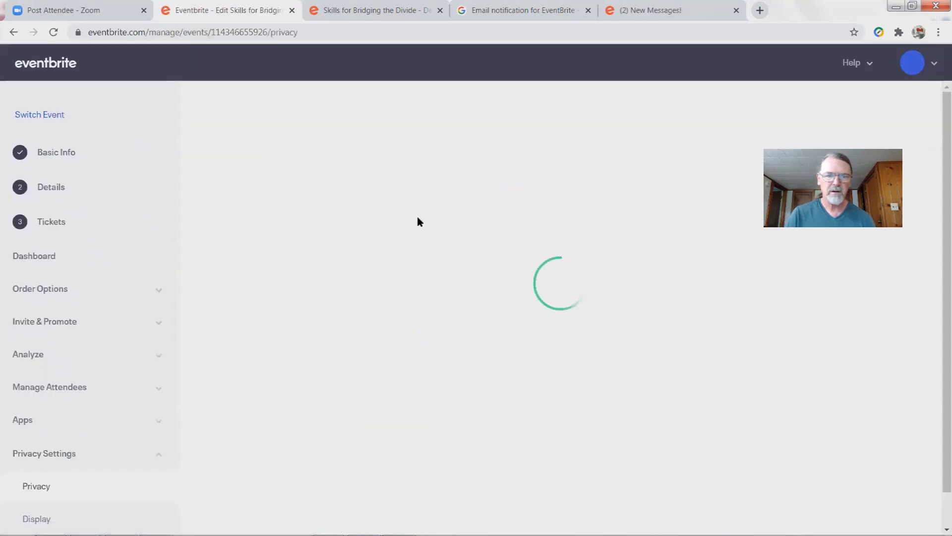
click(488, 200)
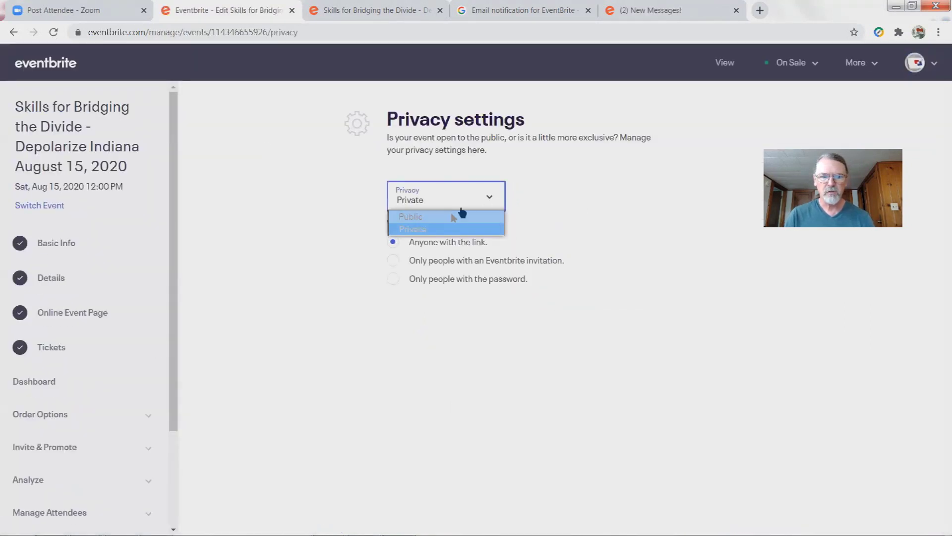
click(426, 215)
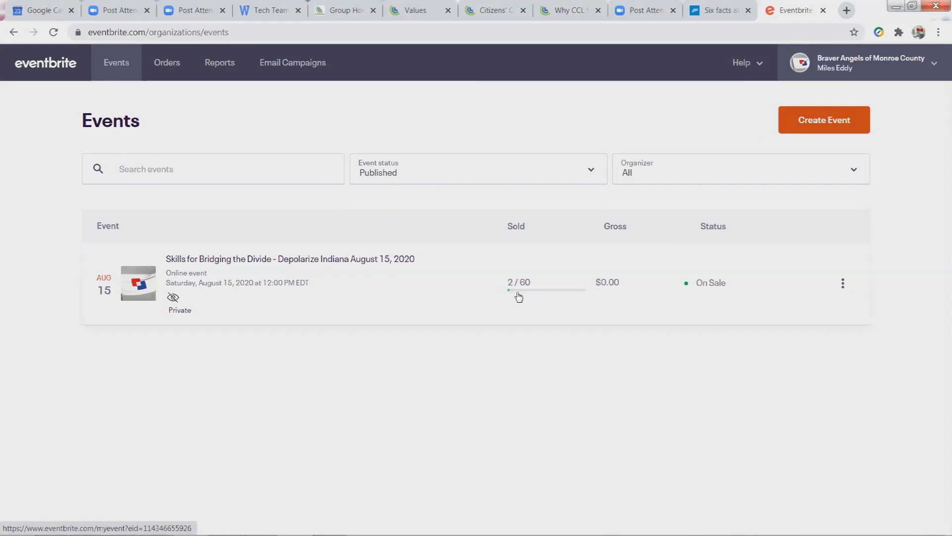
- Keep the Published filter, open Skills for Bridging the Divide, and go to Manage Attendees > Attendee List
click(589, 171)
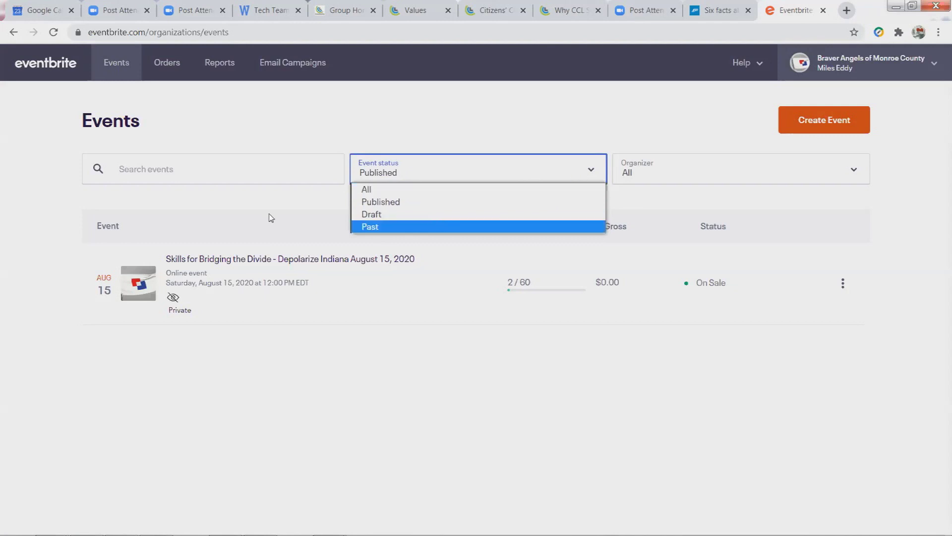
click(29, 257)
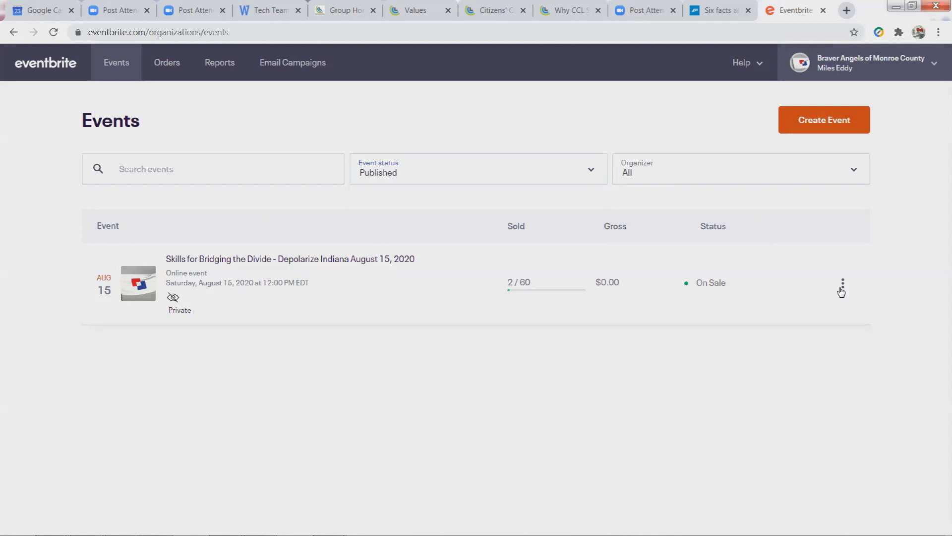
click(330, 264)
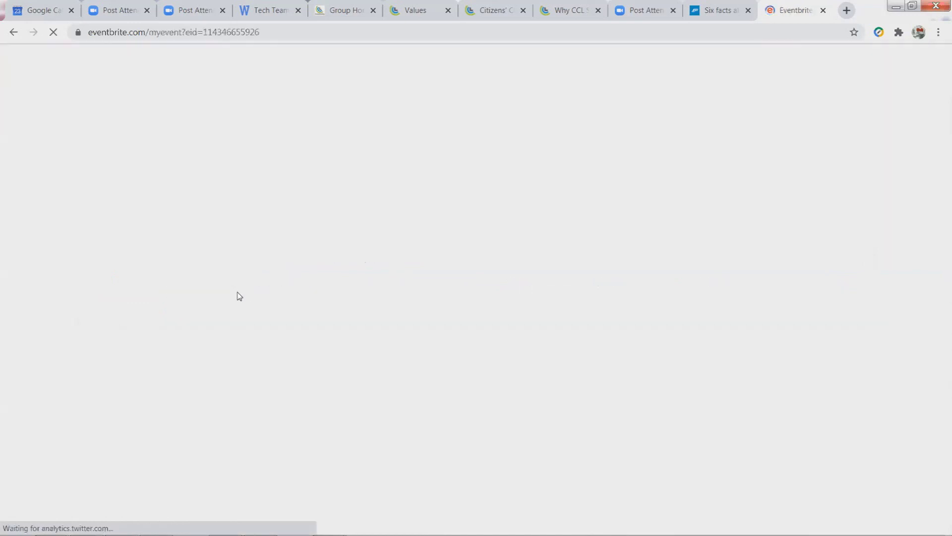
scroll(100, 427, down, 2)
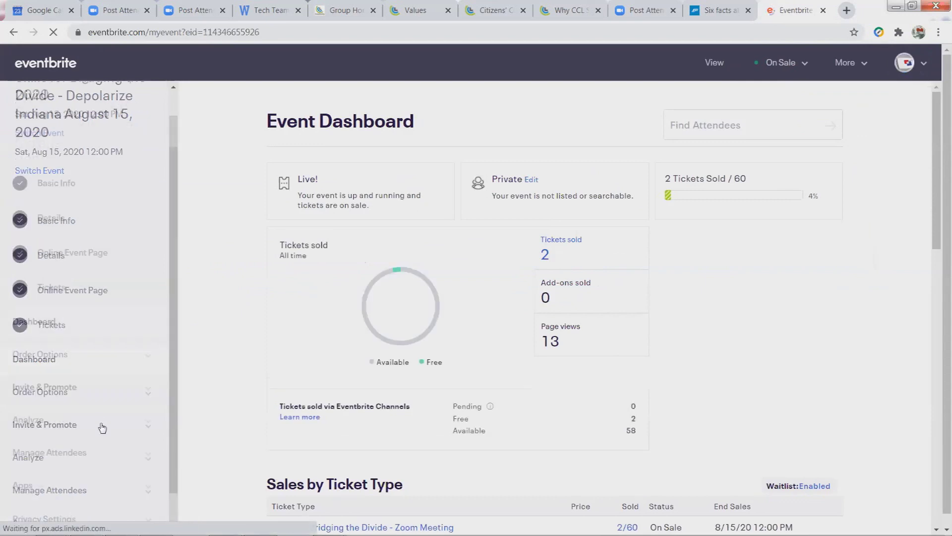
click(72, 458)
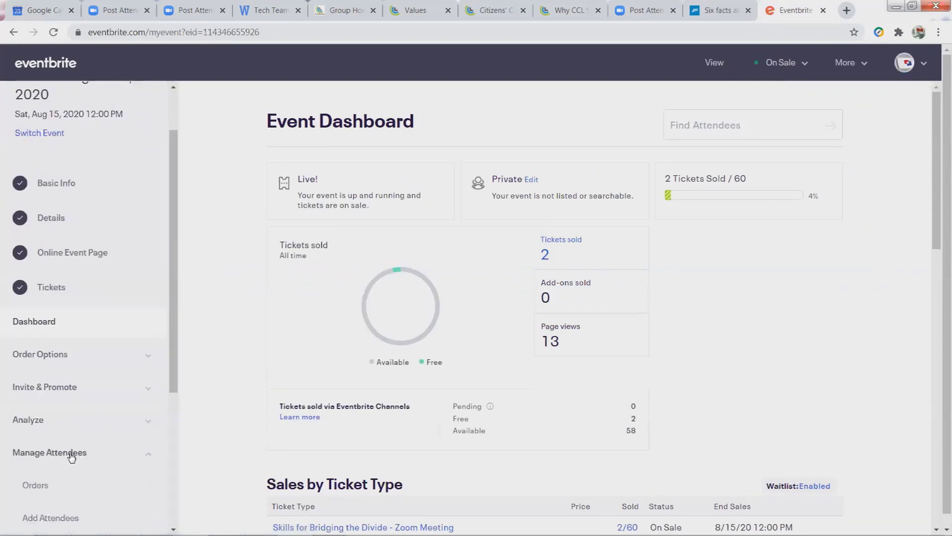
scroll(71, 456, down, 5)
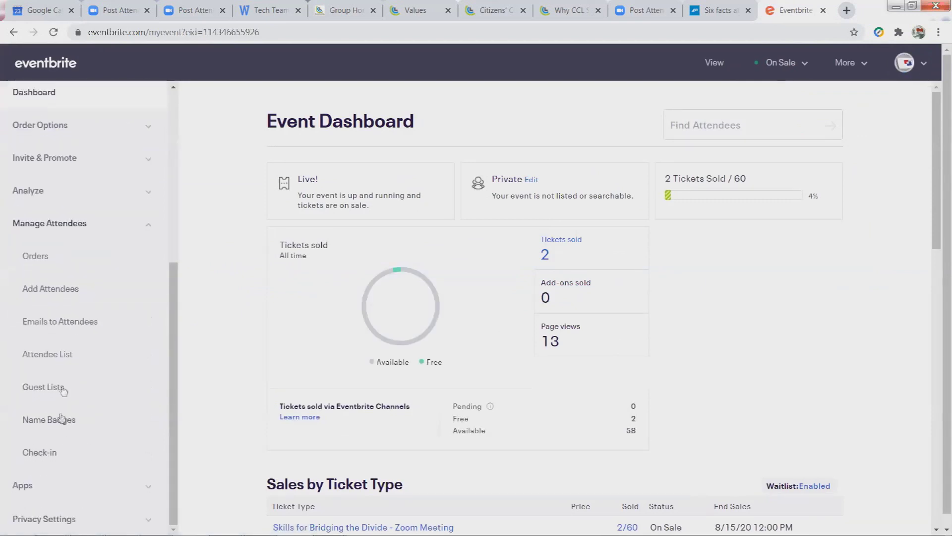
click(61, 359)
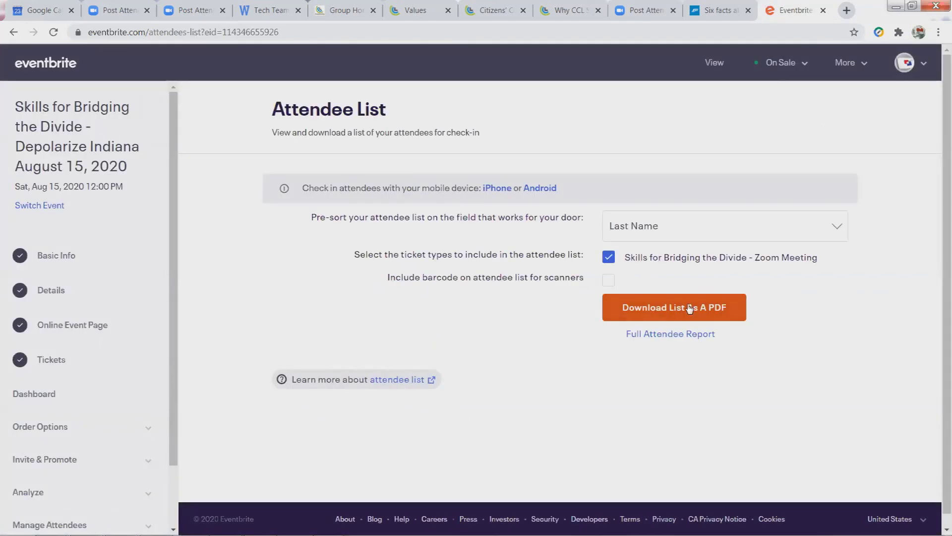
- Download the attendee list PDF, close its tab, and open the Full Attendee Report
click(672, 311)
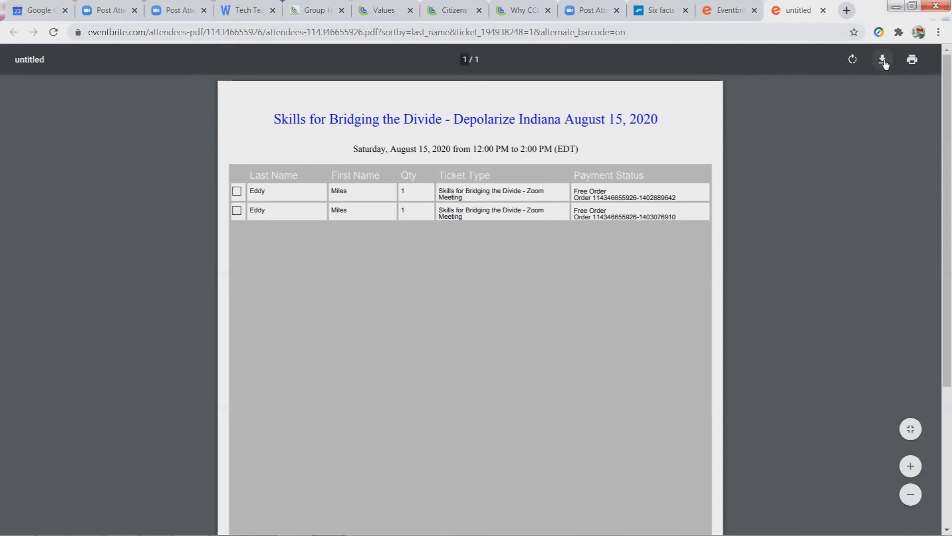
click(883, 63)
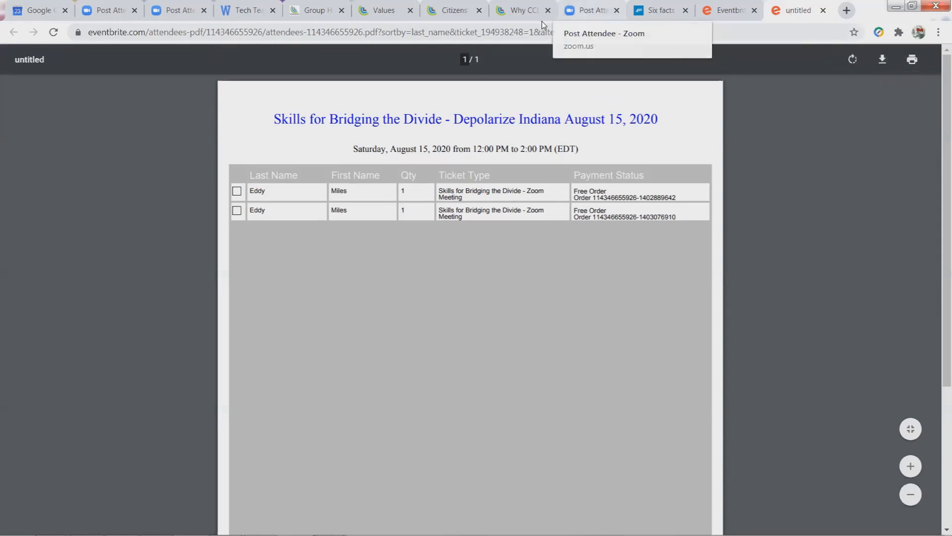
key(ctrl+w)
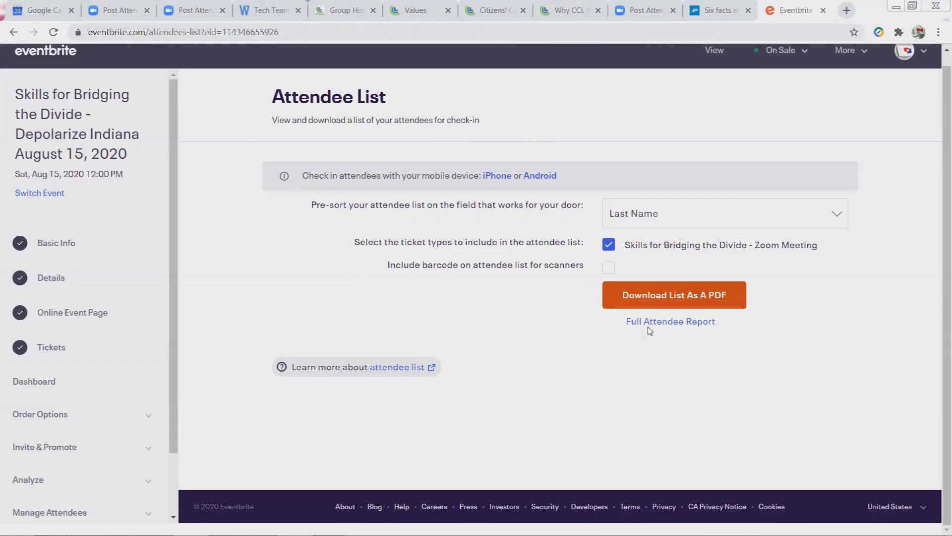
click(654, 323)
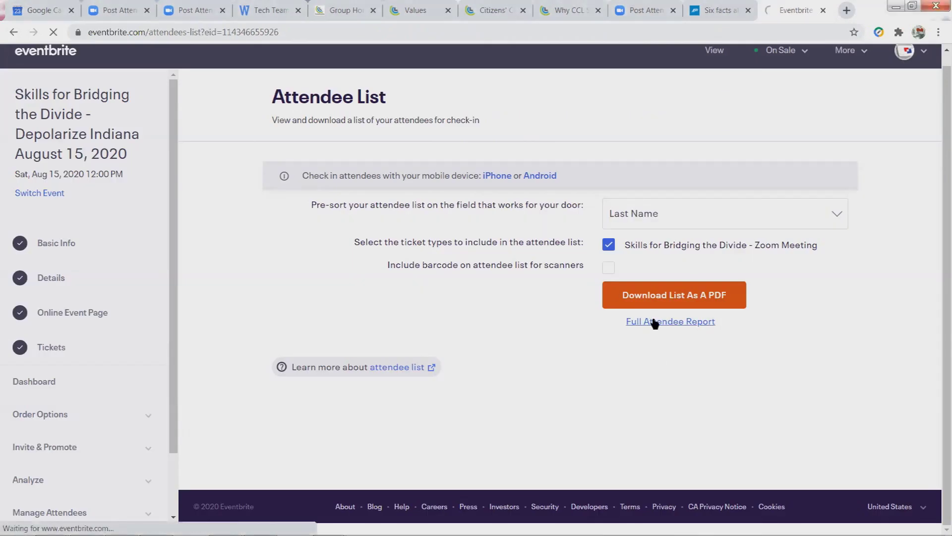
drag(614, 325, 778, 325)
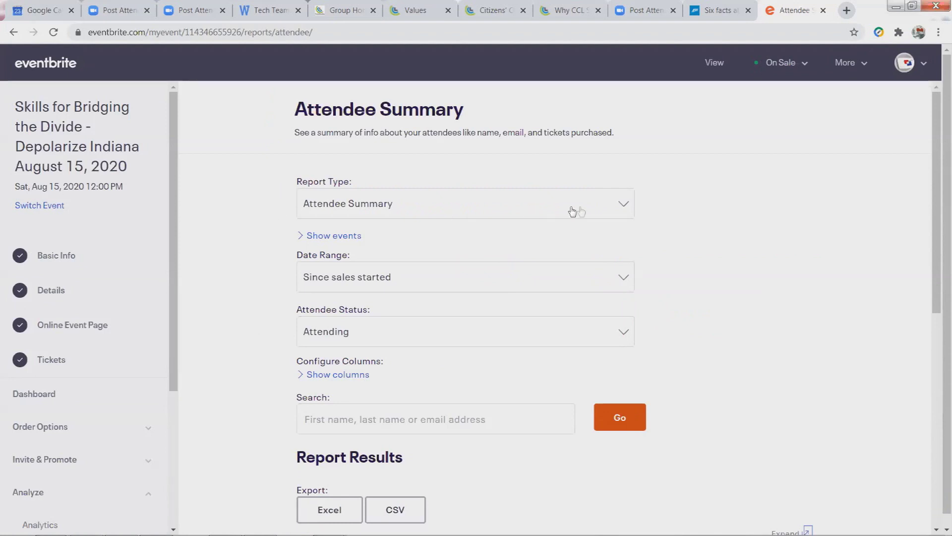
- Export the Attendee Summary report results as CSV and open report-2020-07-23T1818.csv in Excel
click(631, 208)
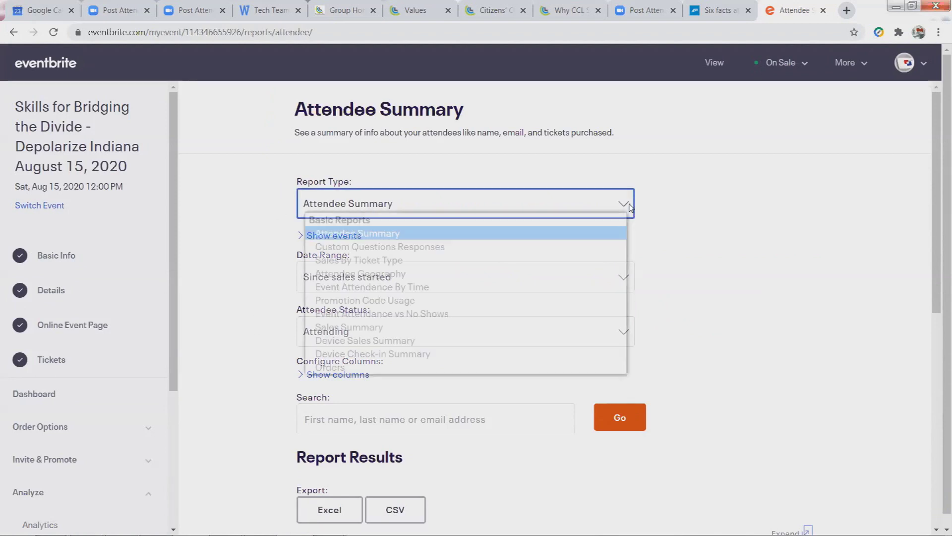
click(709, 207)
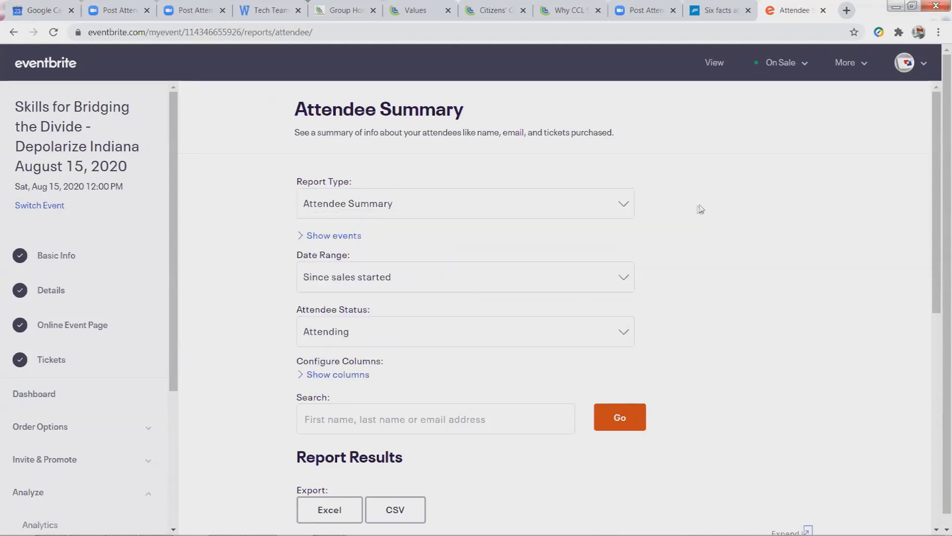
scroll(252, 378, down, 5)
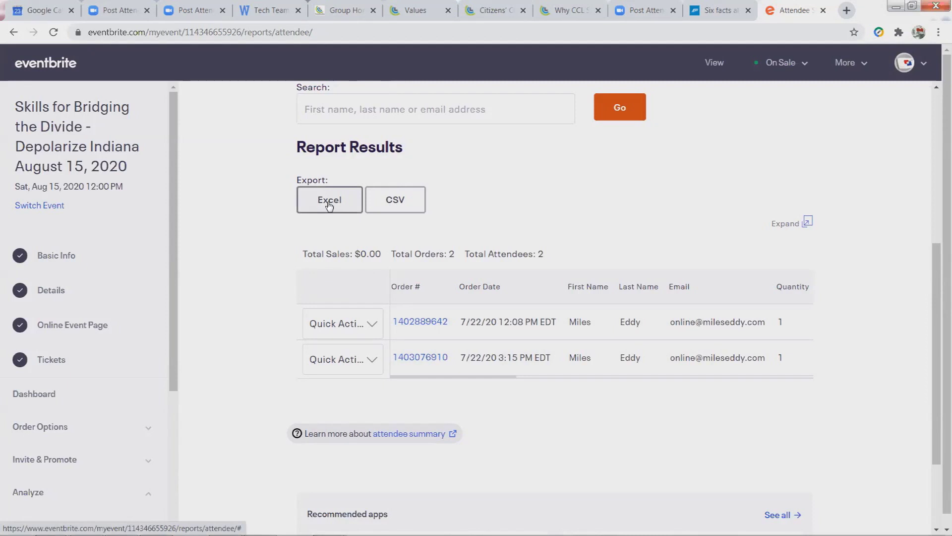
click(406, 204)
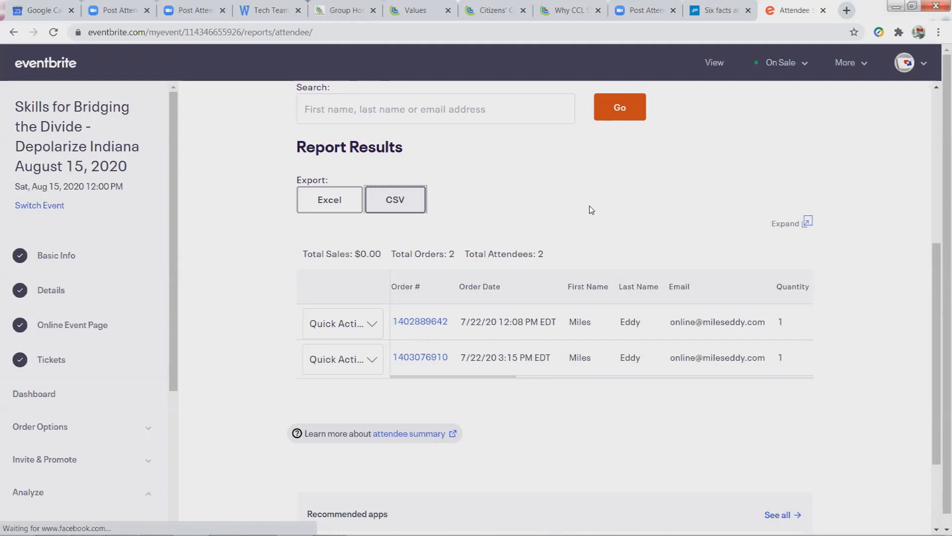
click(394, 198)
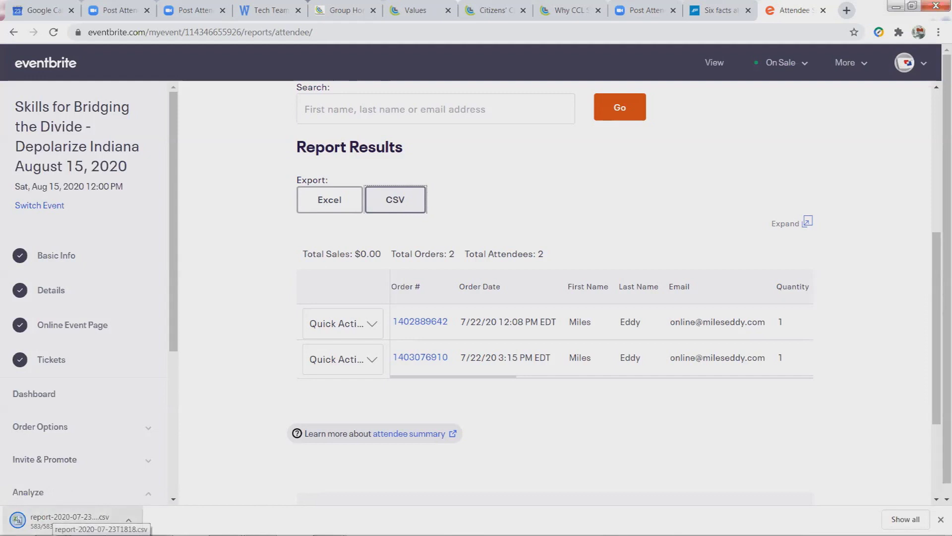
click(129, 520)
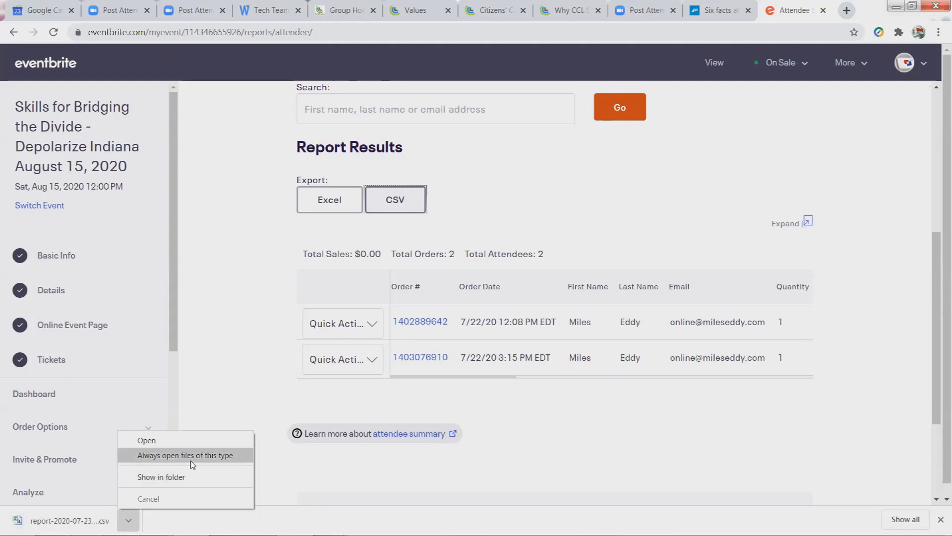
click(147, 440)
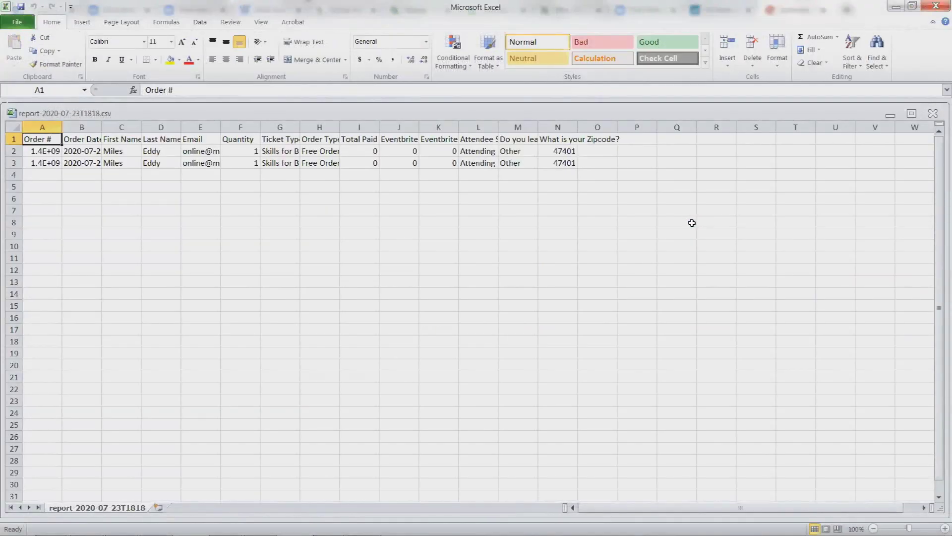
- Widen columns A and D, then review the emails in E2/E3, order number A3 and status L3
drag(62, 128, 87, 127)
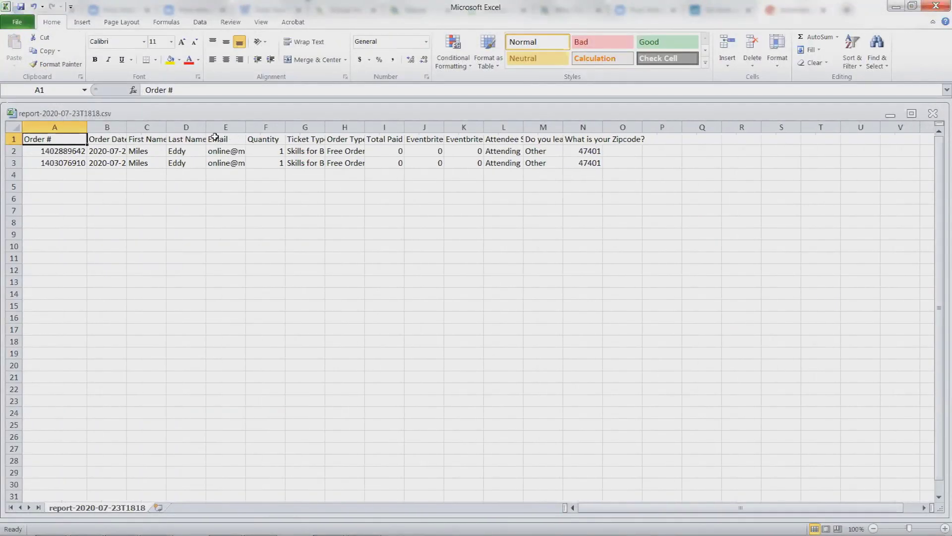
drag(206, 130, 485, 130)
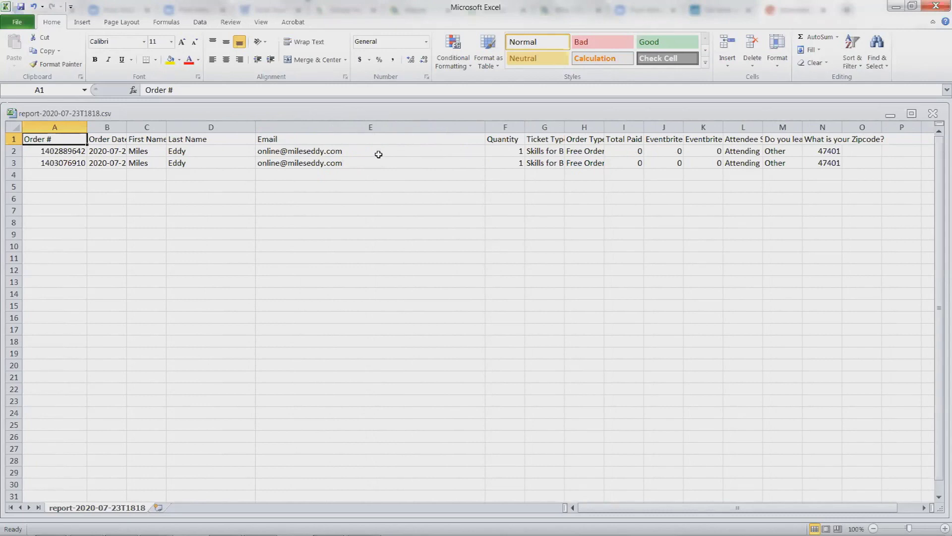
click(378, 155)
click(358, 161)
click(359, 150)
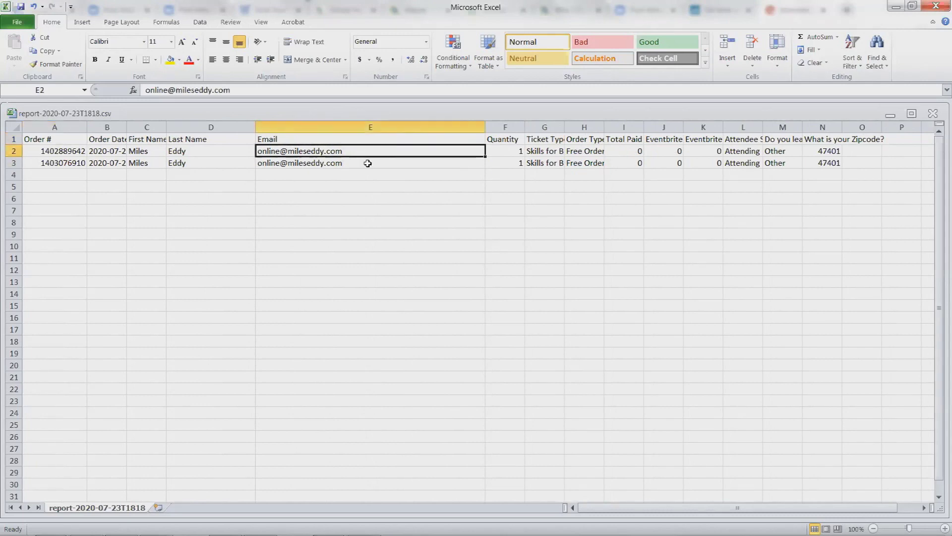
click(67, 165)
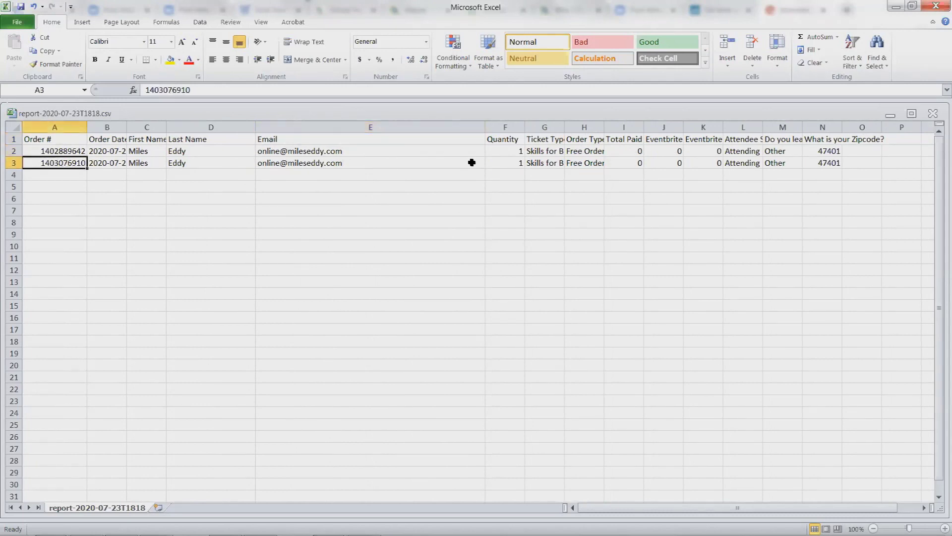
click(742, 165)
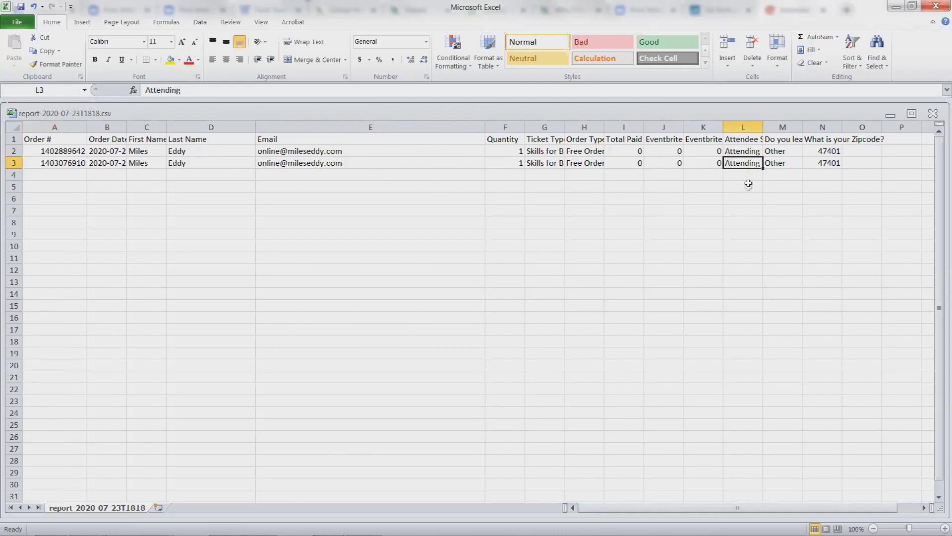
click(342, 151)
click(342, 163)
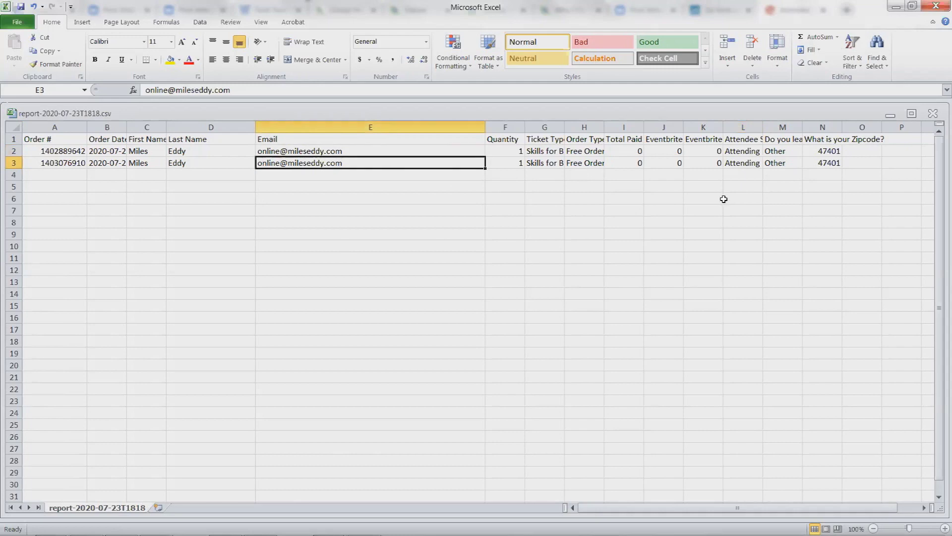